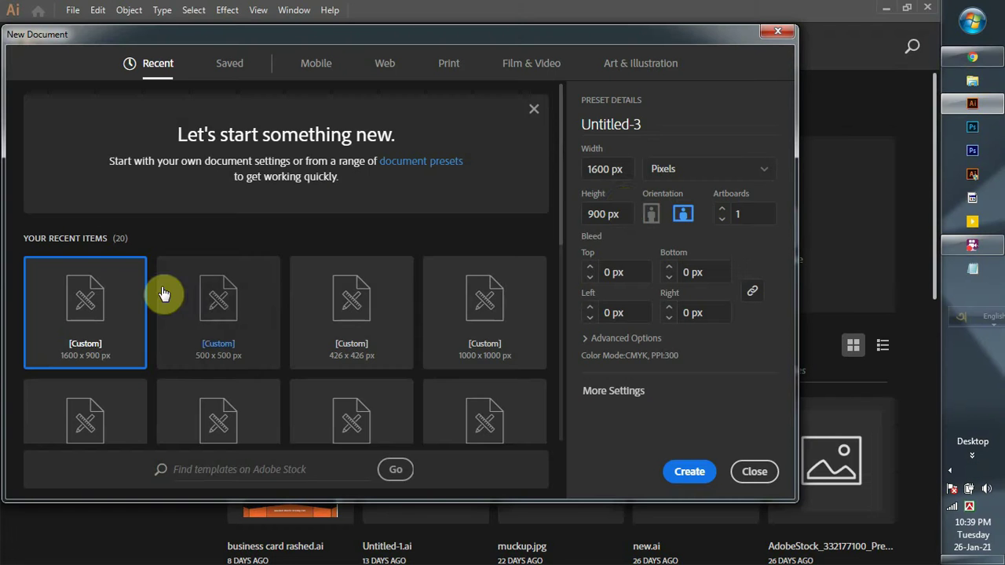
# Create a new document with width 1080 px and height 1080 px
pyautogui.click(622, 169)
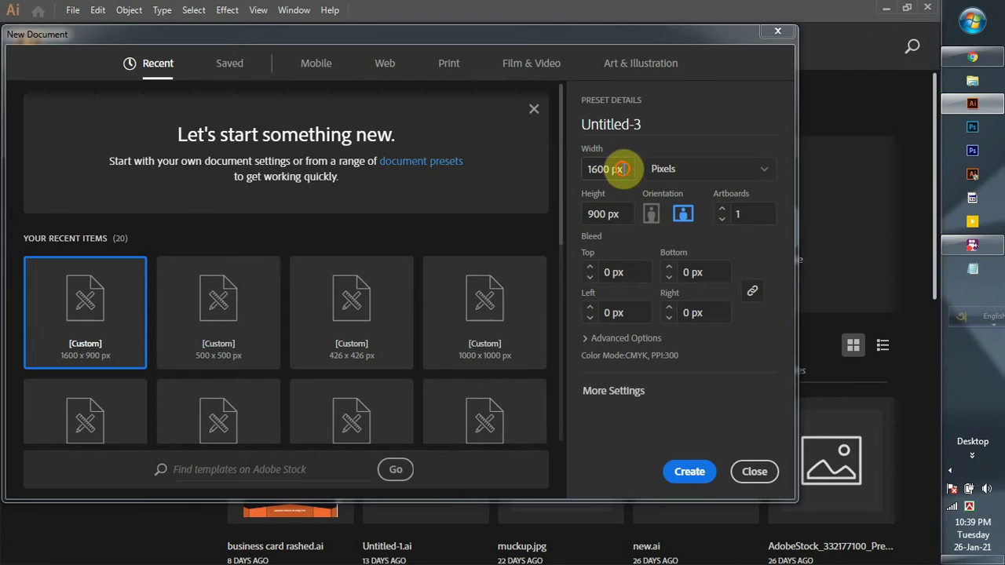
pyautogui.write('10')
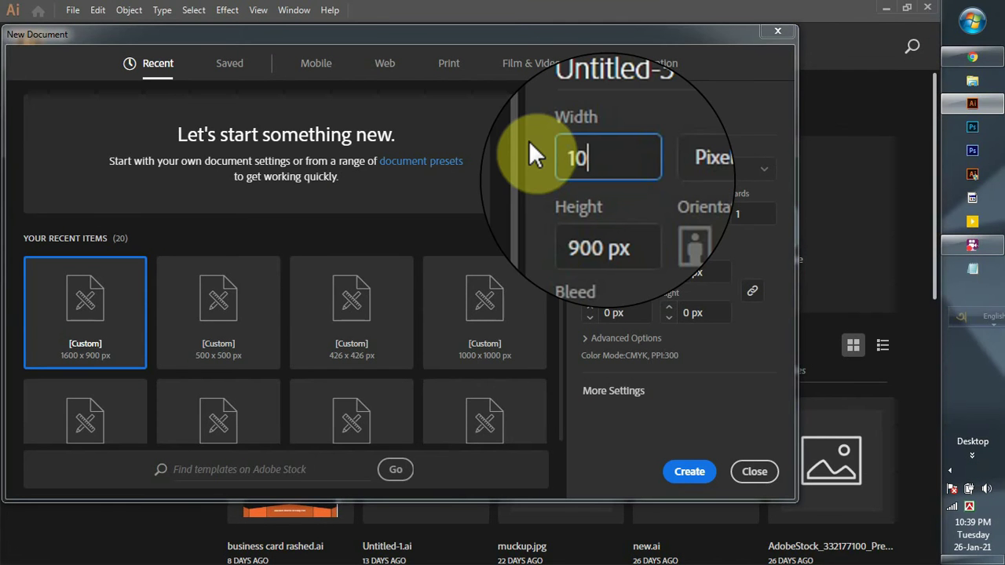
pyautogui.write('80')
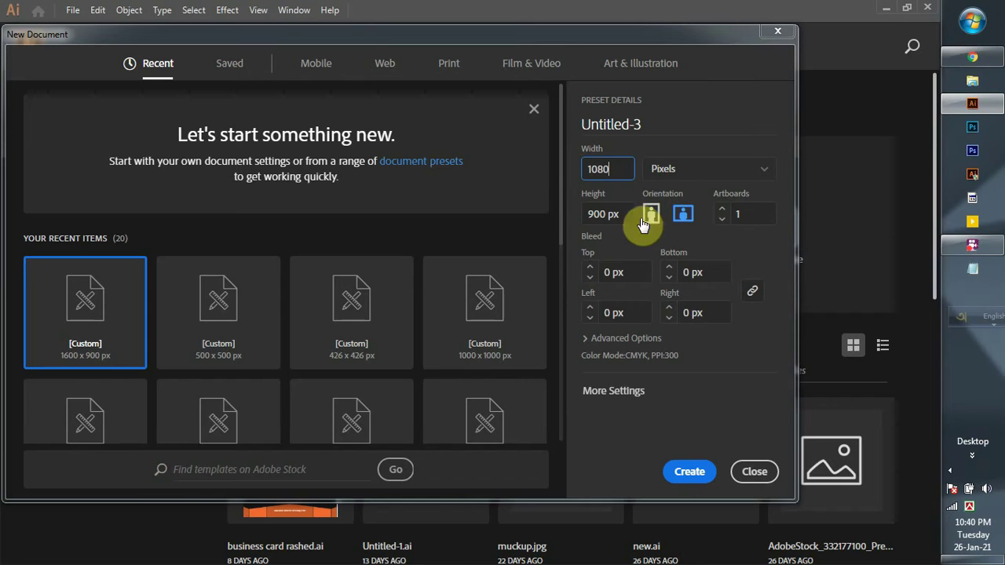
pyautogui.click(612, 214)
pyautogui.write('10')
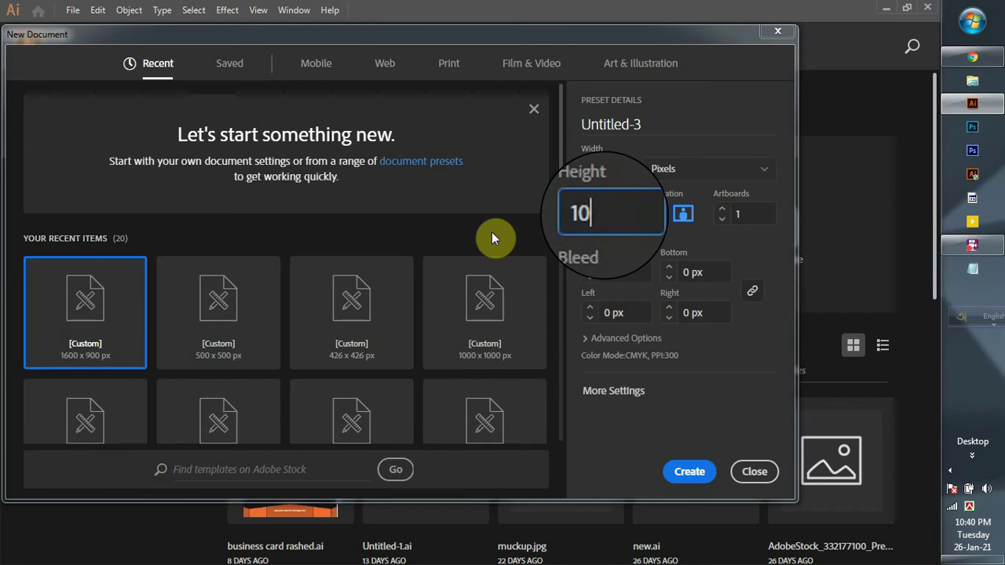
pyautogui.write('80')
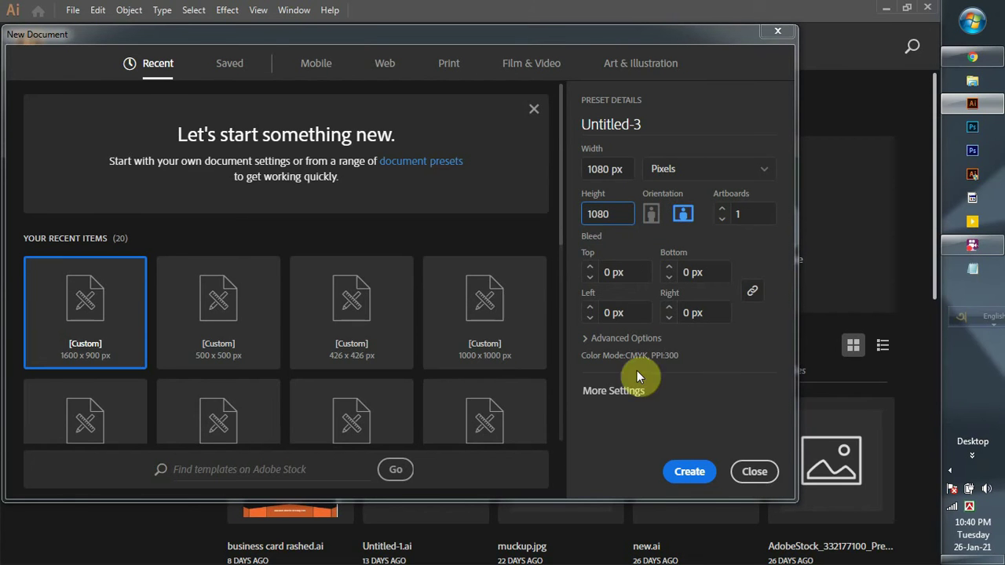
pyautogui.click(688, 476)
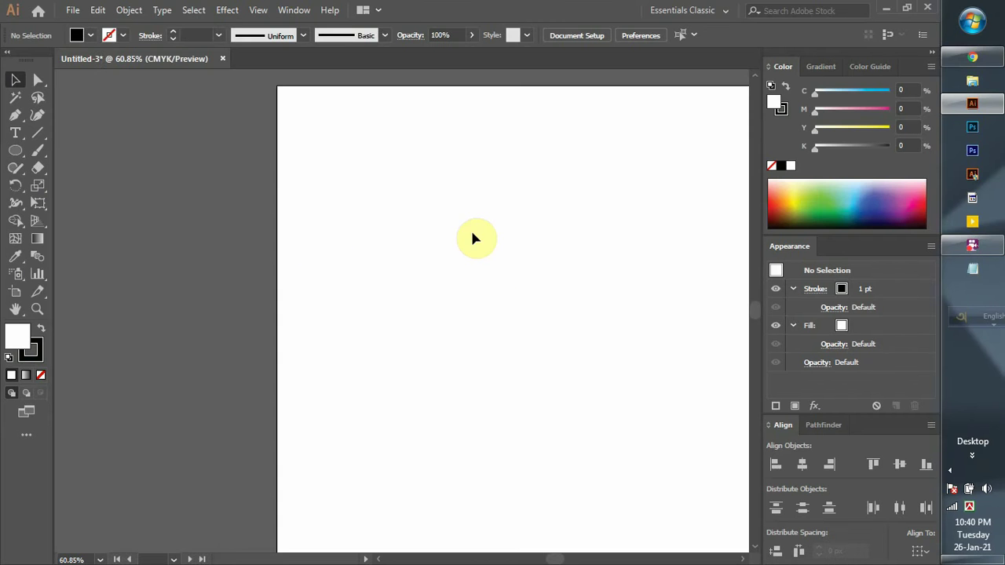
# Draw a rectangle spanning the full 1080 × 1080 artboard from corner to corner
pyautogui.moveTo(458, 275); pyautogui.dragTo(386, 253)
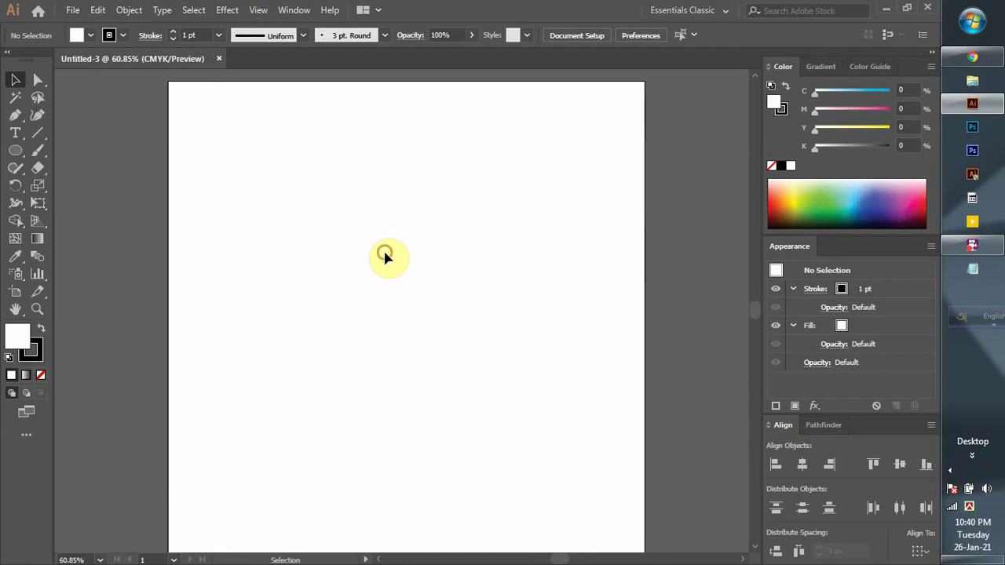
pyautogui.keyDown('alt'); pyautogui.scroll(-1, 385, 258); pyautogui.keyUp('alt')
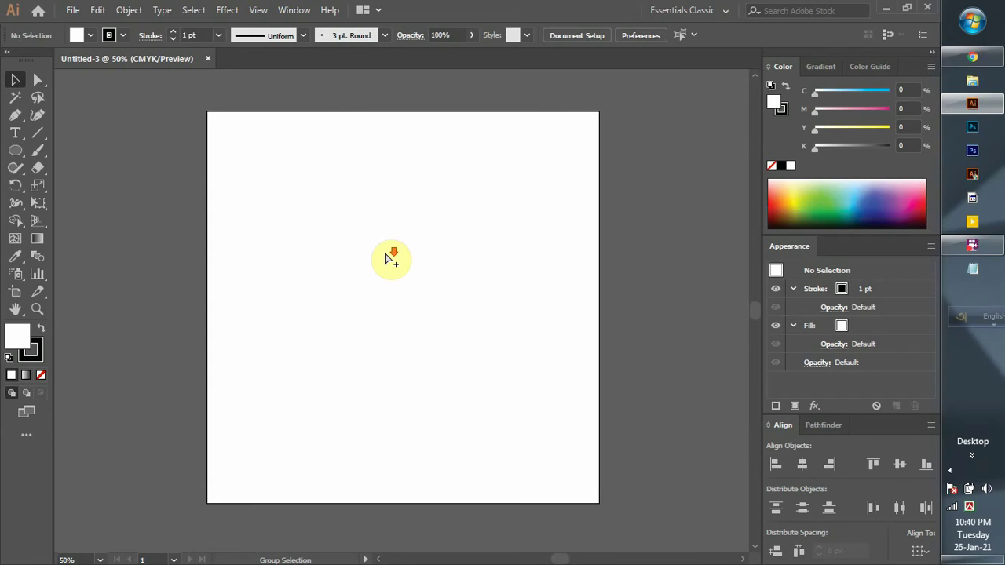
pyautogui.moveTo(417, 291); pyautogui.dragTo(414, 294)
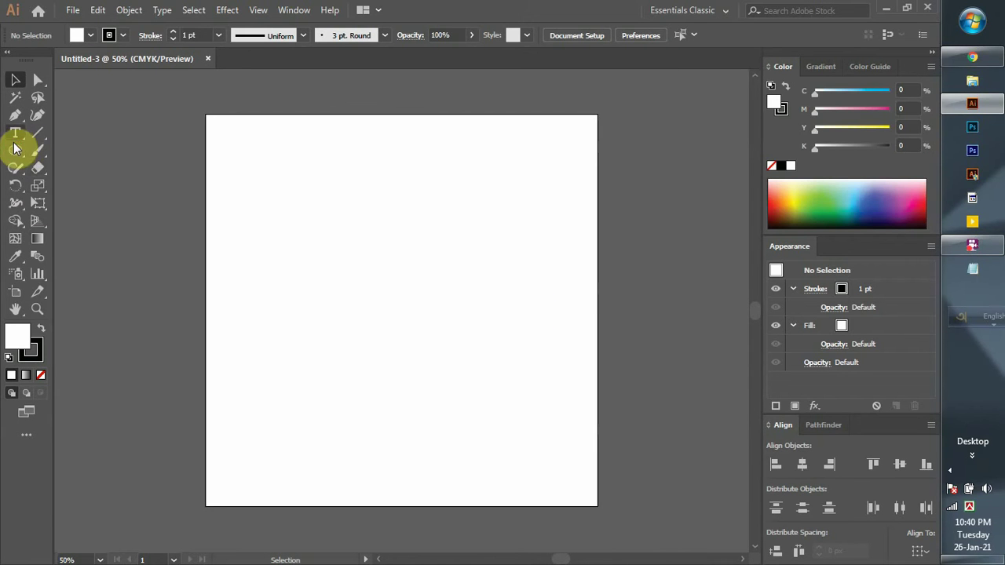
pyautogui.moveTo(13, 149); pyautogui.dragTo(79, 150)
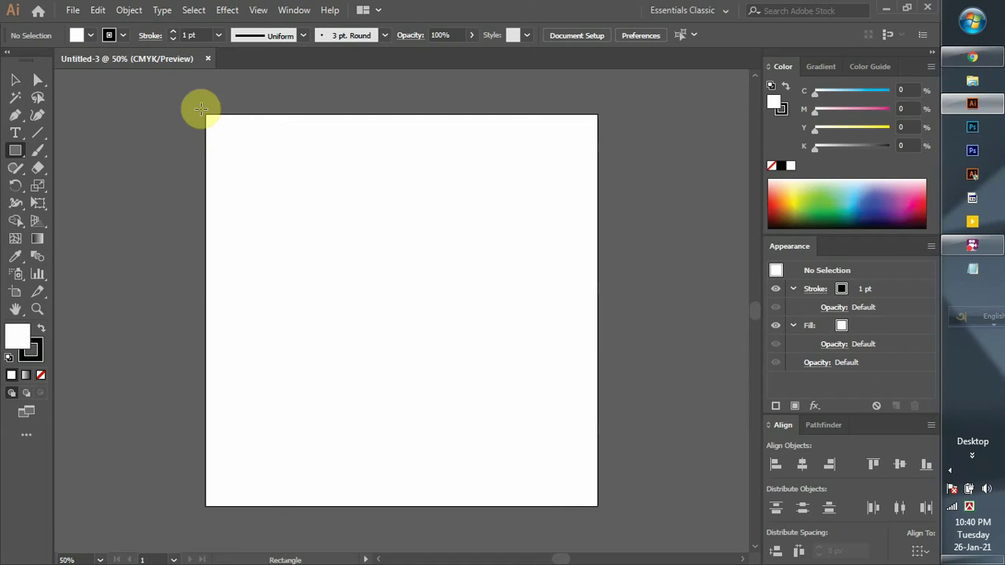
pyautogui.moveTo(206, 117); pyautogui.dragTo(597, 508)
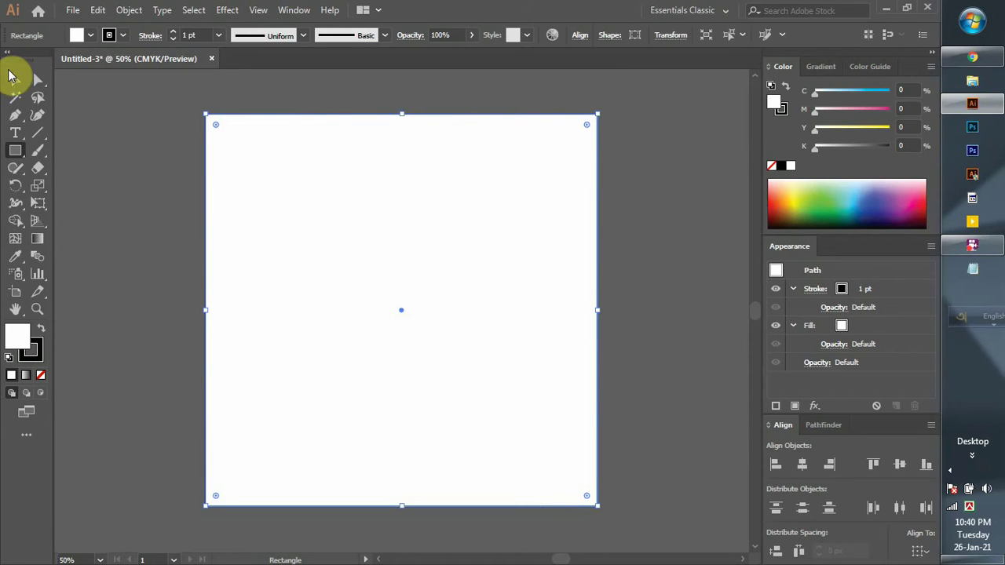
# Draw vertical, horizontal and two crossing diagonal lines through the artboard centre
pyautogui.click(37, 132)
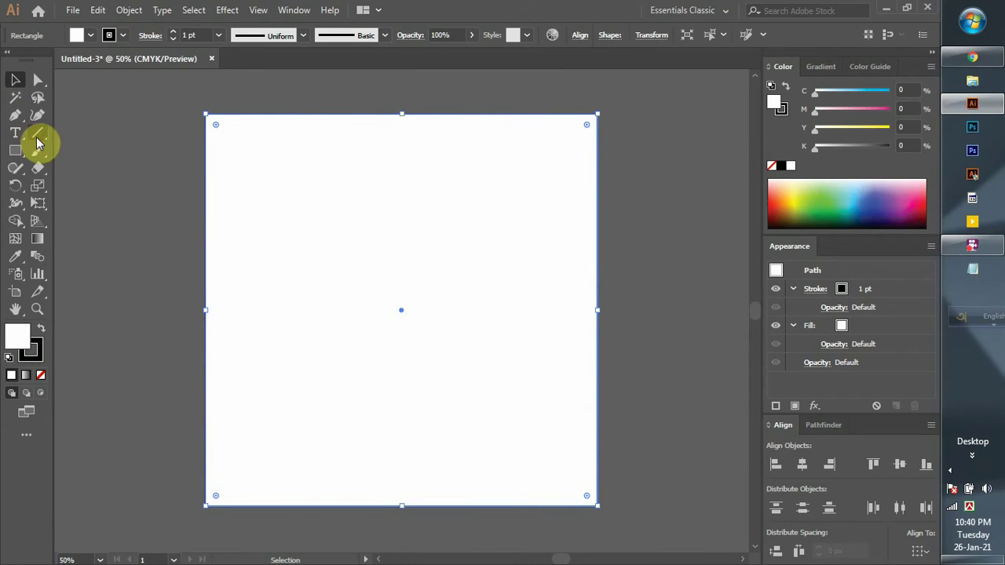
pyautogui.moveTo(401, 85)
pyautogui.mouseDown()
pyautogui.moveTo(400, 554)
pyautogui.moveTo(399, 451)
pyautogui.mouseUp()
pyautogui.scroll(3, 404, 377)
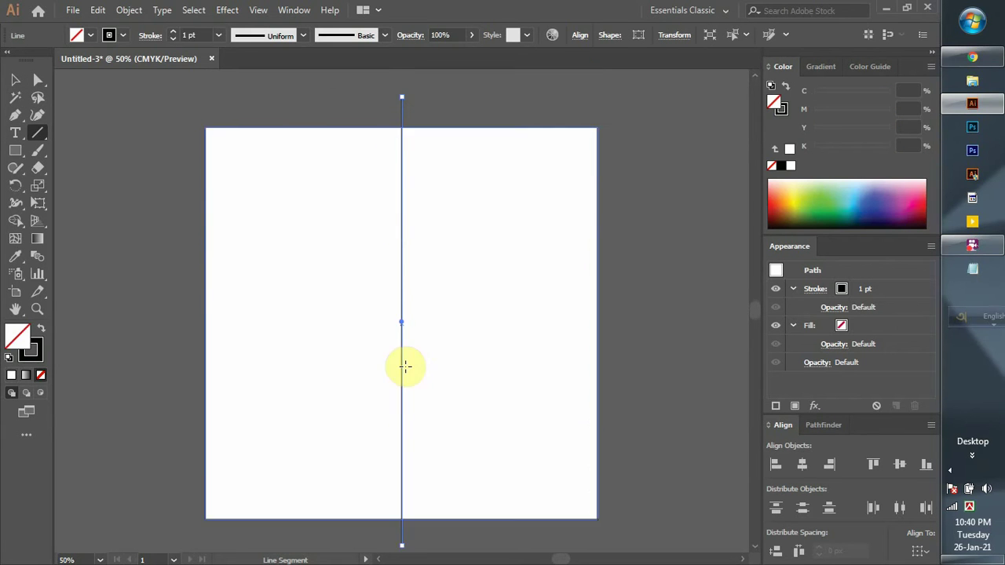
pyautogui.scroll(1, 236, 236)
pyautogui.click(14, 84)
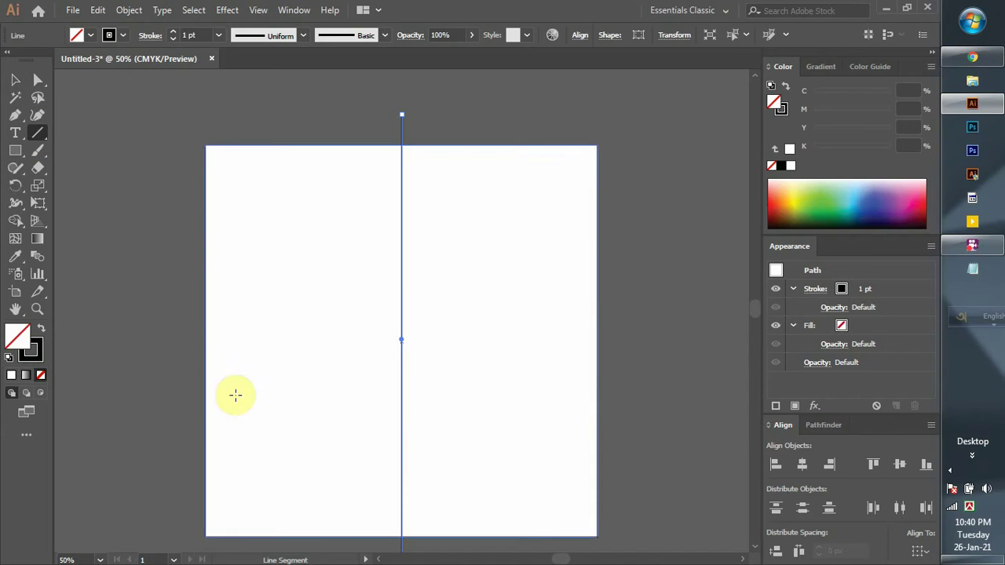
pyautogui.moveTo(178, 339); pyautogui.dragTo(650, 342)
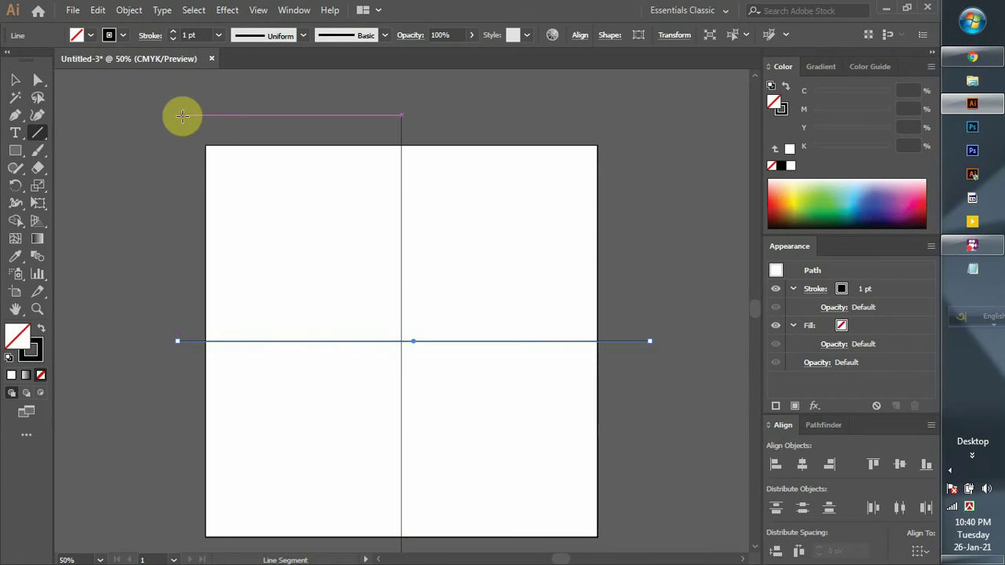
pyautogui.moveTo(177, 116)
pyautogui.mouseDown()
pyautogui.moveTo(403, 370)
pyautogui.moveTo(607, 544)
pyautogui.mouseUp()
pyautogui.moveTo(652, 123); pyautogui.dragTo(190, 552)
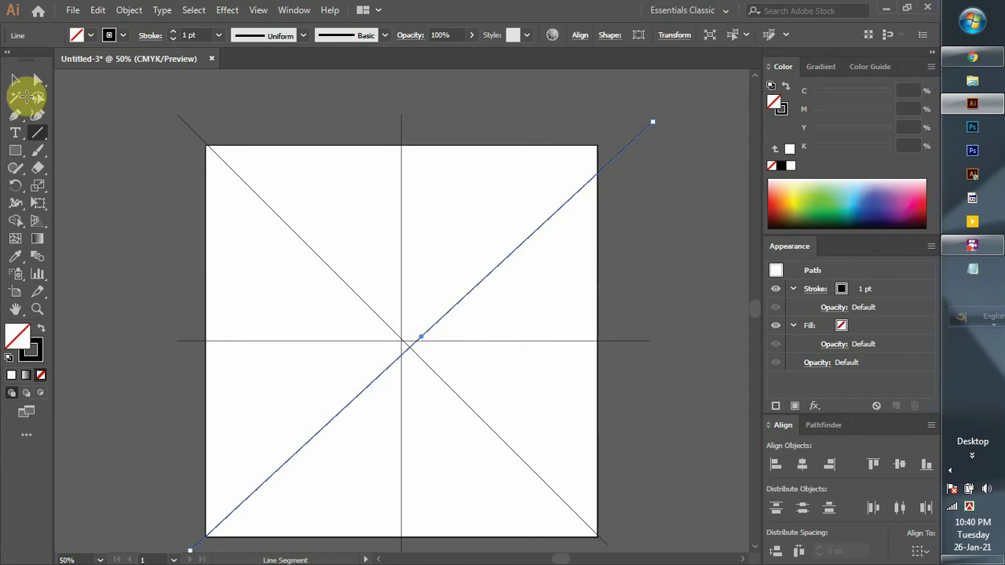
# Reposition the diagonal line so it crosses the artboard centre
pyautogui.click(13, 81)
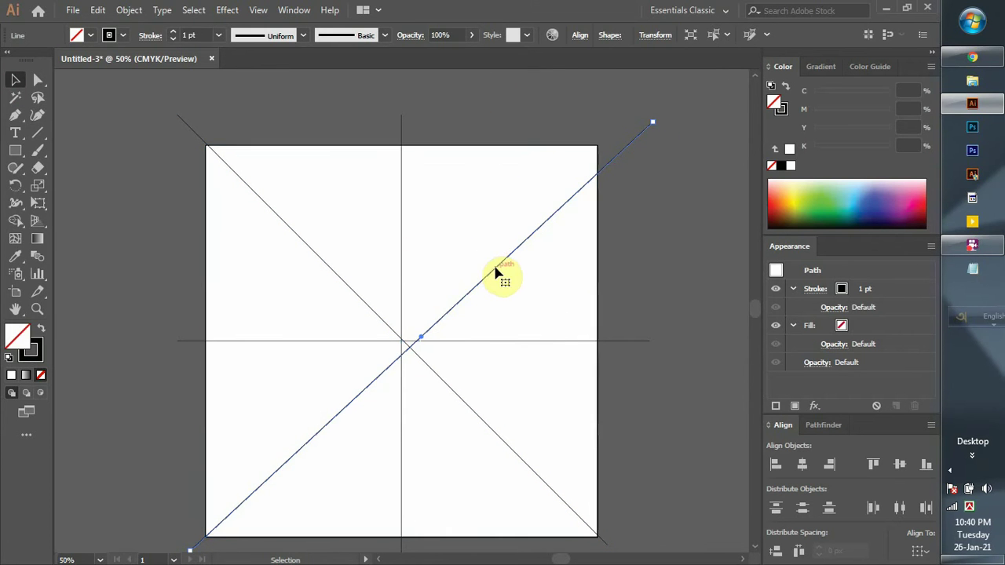
pyautogui.moveTo(498, 272); pyautogui.dragTo(449, 294)
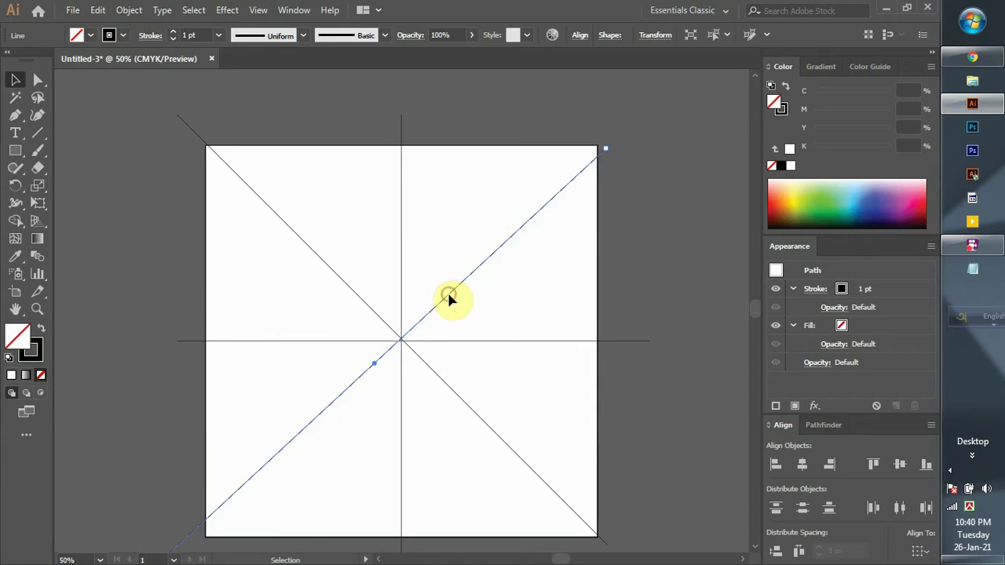
pyautogui.moveTo(519, 233); pyautogui.dragTo(522, 233)
pyautogui.scroll(-2, 410, 290)
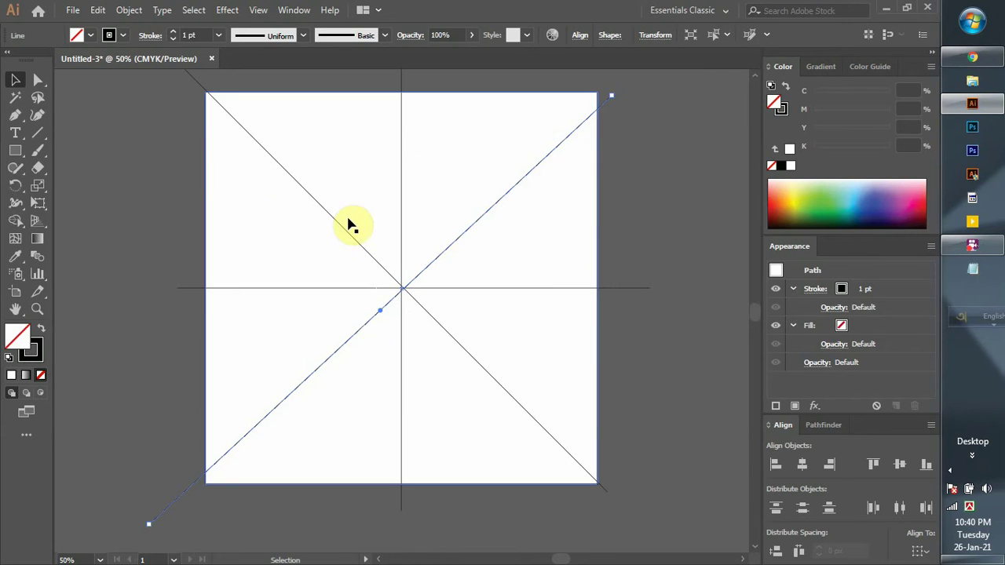
pyautogui.click(15, 114)
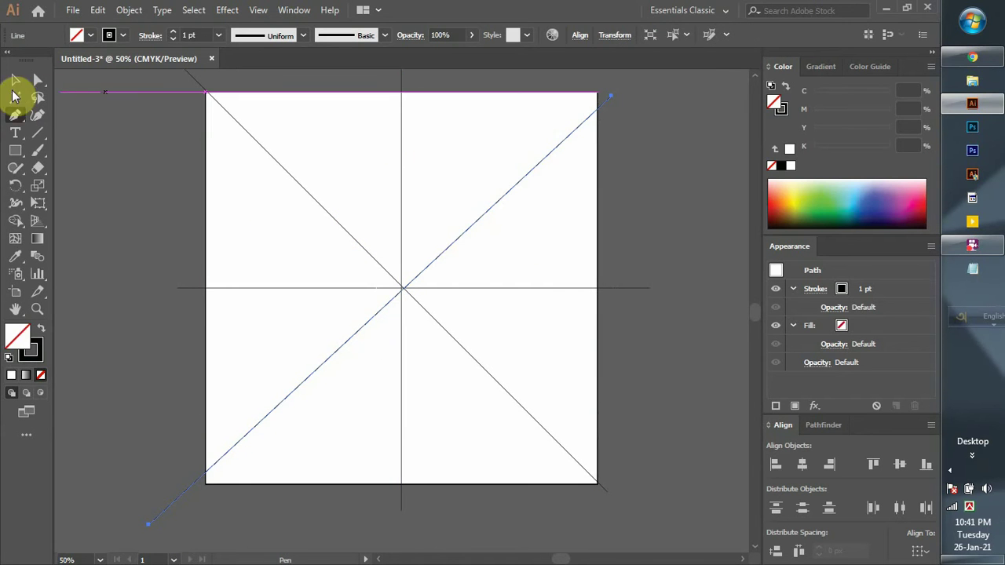
# Add four more steep and shallow rays through the centre, then select all lines and the rectangle
pyautogui.click(38, 133)
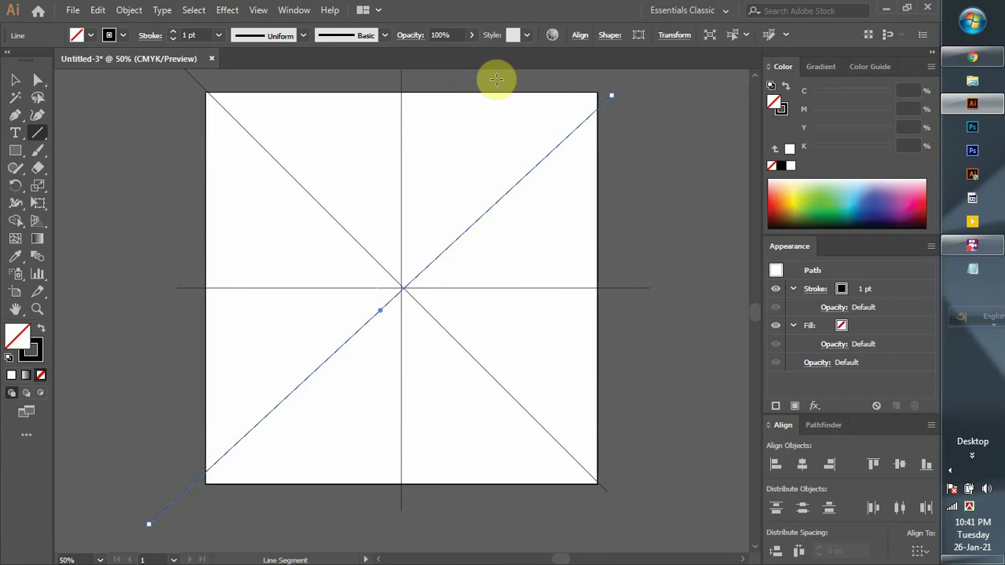
pyautogui.moveTo(498, 79)
pyautogui.mouseDown()
pyautogui.moveTo(306, 516)
pyautogui.moveTo(294, 521)
pyautogui.mouseUp()
pyautogui.moveTo(145, 161); pyautogui.dragTo(635, 405)
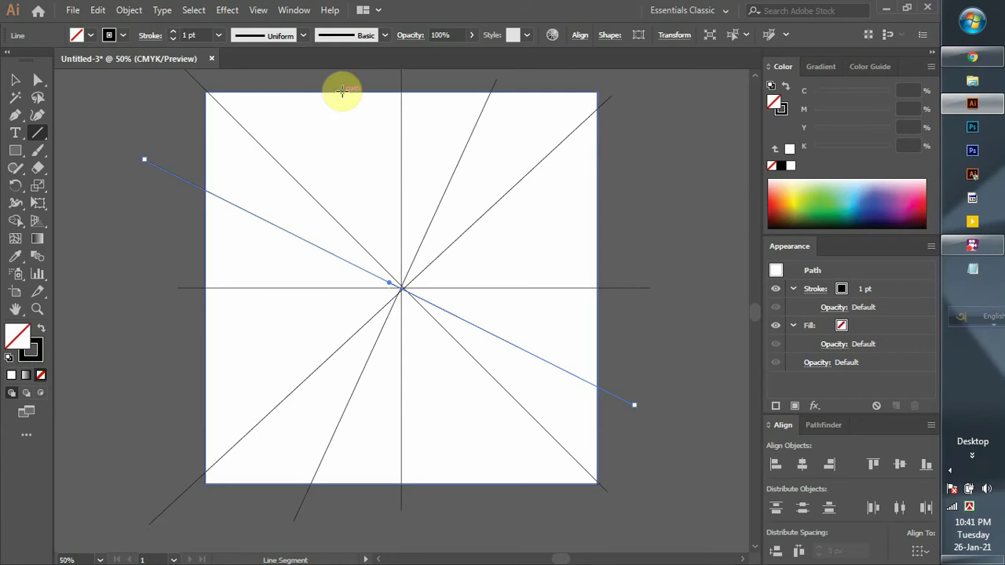
pyautogui.moveTo(318, 79)
pyautogui.mouseDown()
pyautogui.moveTo(419, 392)
pyautogui.moveTo(484, 501)
pyautogui.mouseUp()
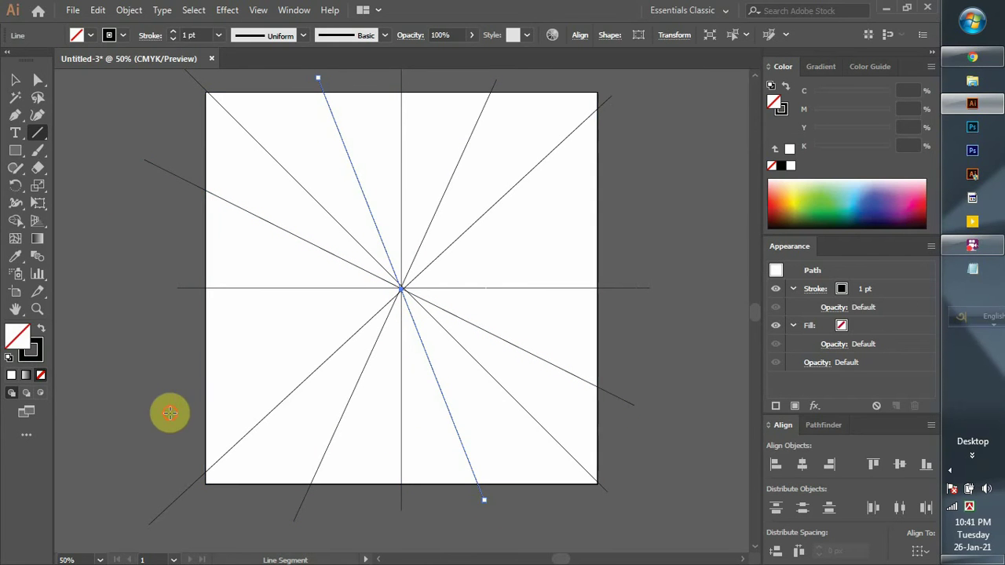
pyautogui.moveTo(171, 412)
pyautogui.mouseDown()
pyautogui.moveTo(359, 300)
pyautogui.moveTo(503, 248)
pyautogui.moveTo(543, 207)
pyautogui.moveTo(645, 161)
pyautogui.mouseUp()
pyautogui.click(17, 79)
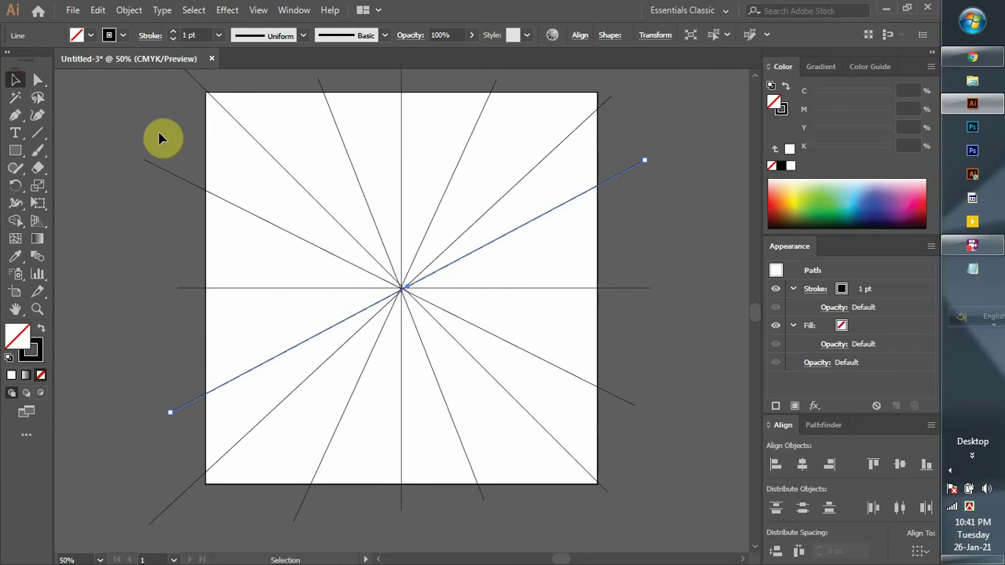
pyautogui.moveTo(157, 104); pyautogui.dragTo(651, 460)
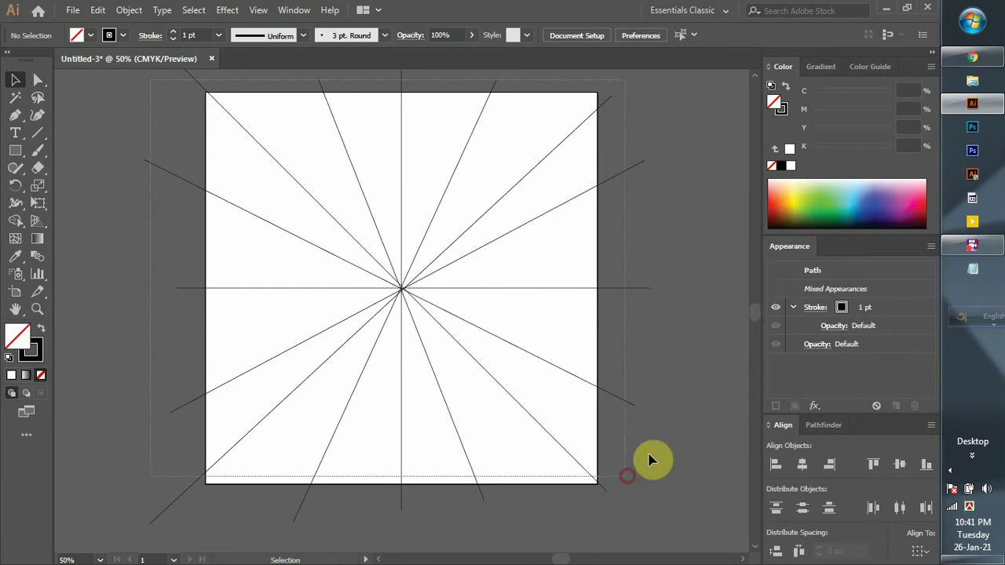
# Divide the rectangle into wedges along the lines with Pathfinder, then ungroup the pieces
pyautogui.click(859, 334)
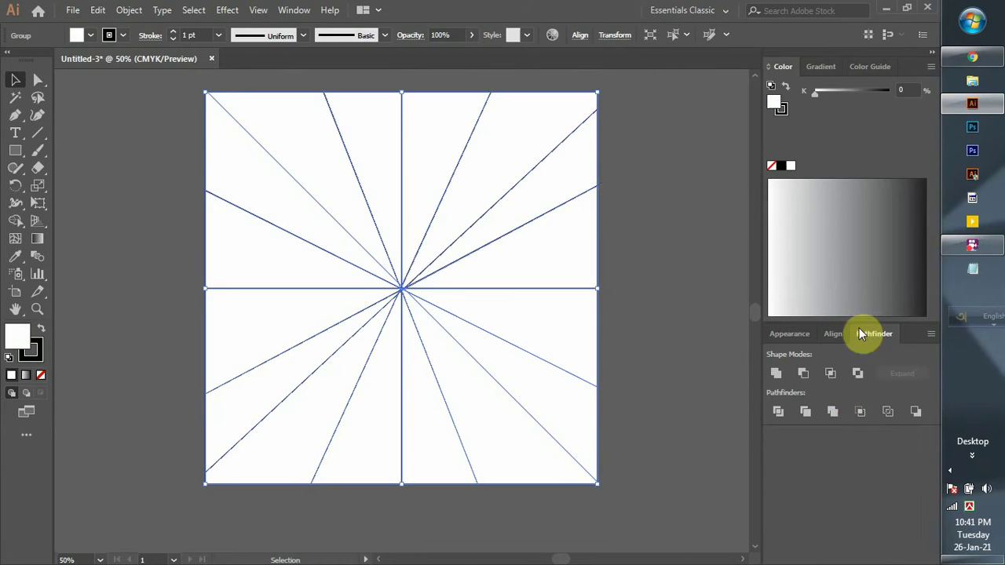
pyautogui.click(779, 410)
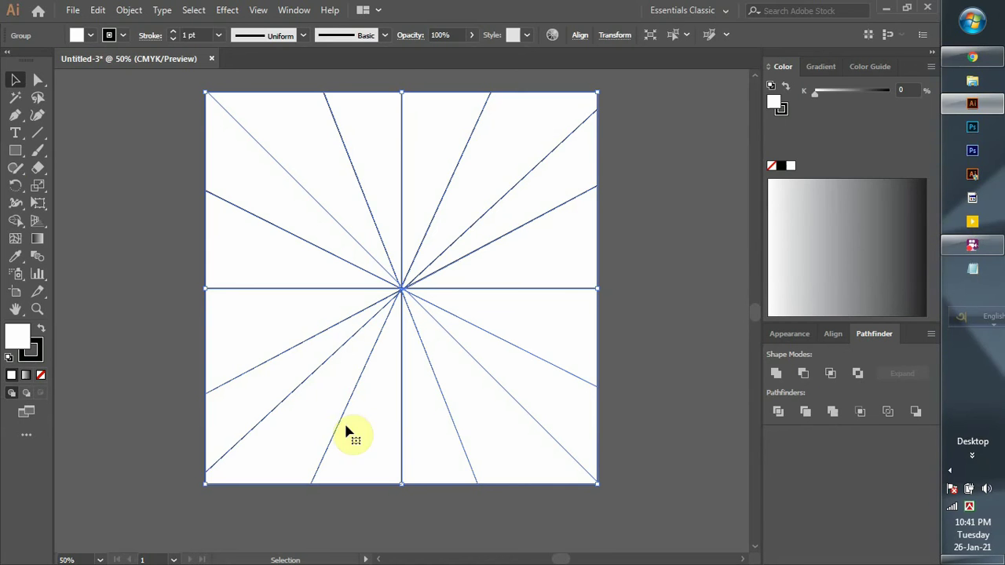
pyautogui.click(122, 137)
pyautogui.click(303, 182)
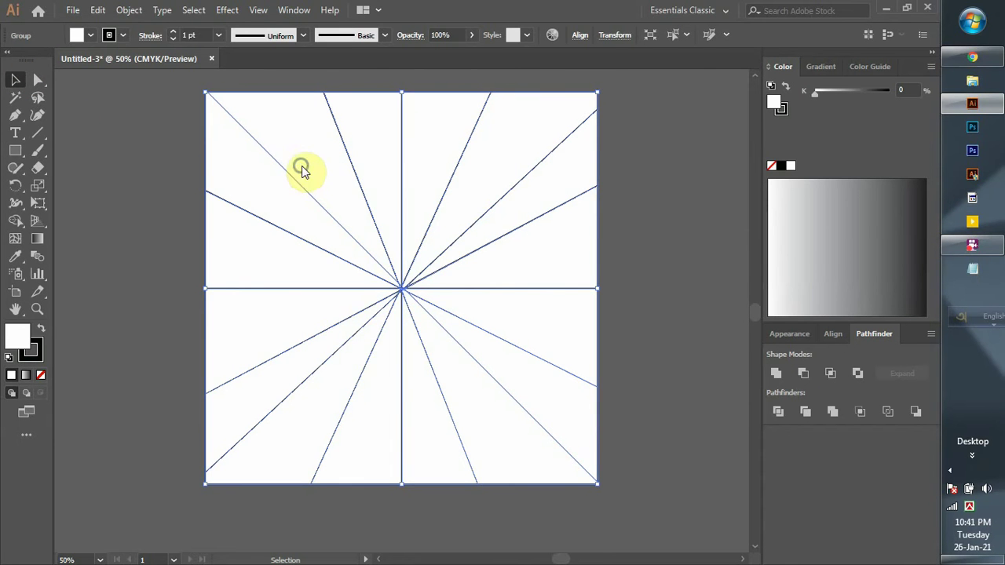
pyautogui.rightClick(302, 169)
pyautogui.click(344, 290)
# Set the stroke of all sunburst pieces to None and clear the selection
pyautogui.click(637, 224)
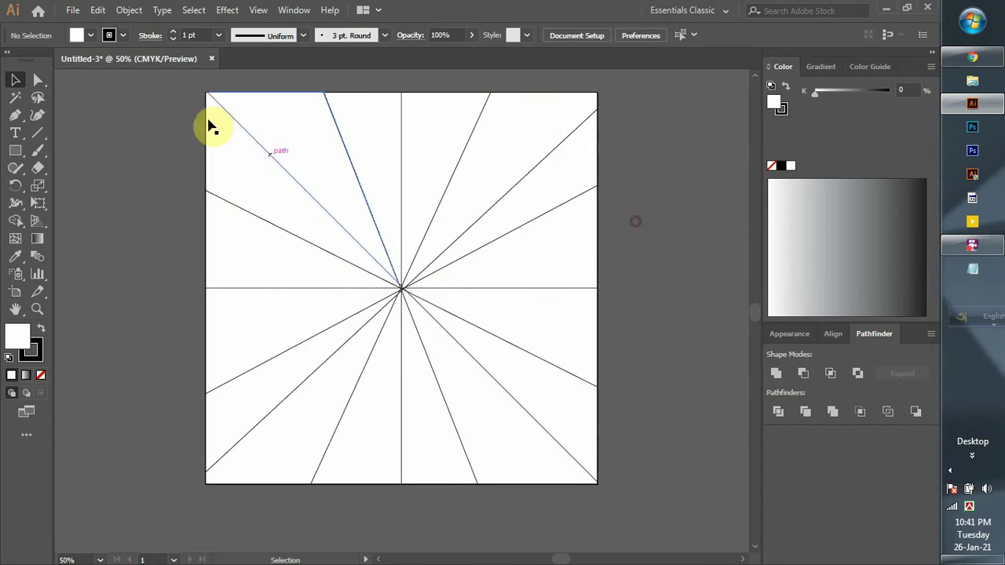
pyautogui.moveTo(146, 102); pyautogui.dragTo(554, 415)
pyautogui.click(122, 34)
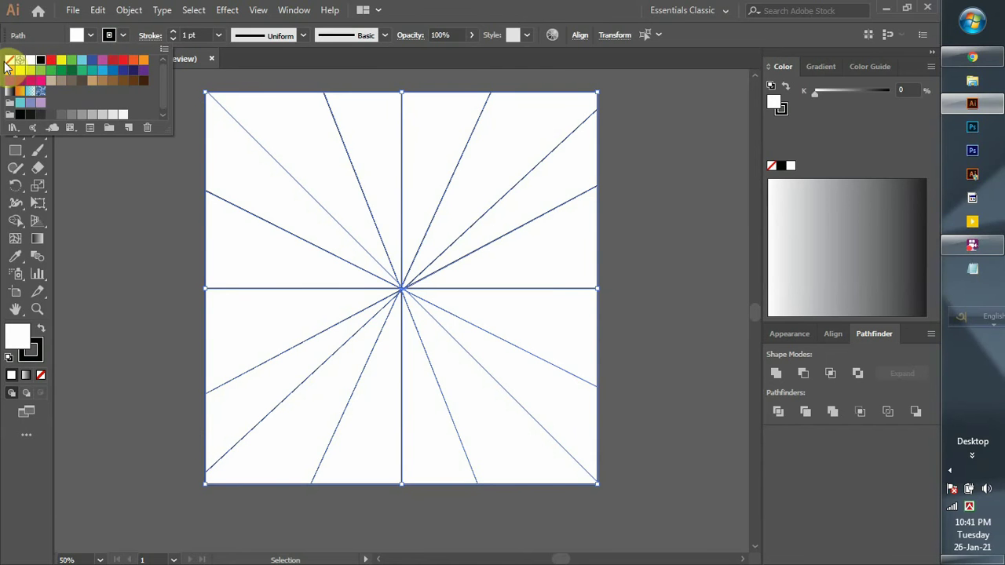
pyautogui.click(8, 66)
pyautogui.click(151, 210)
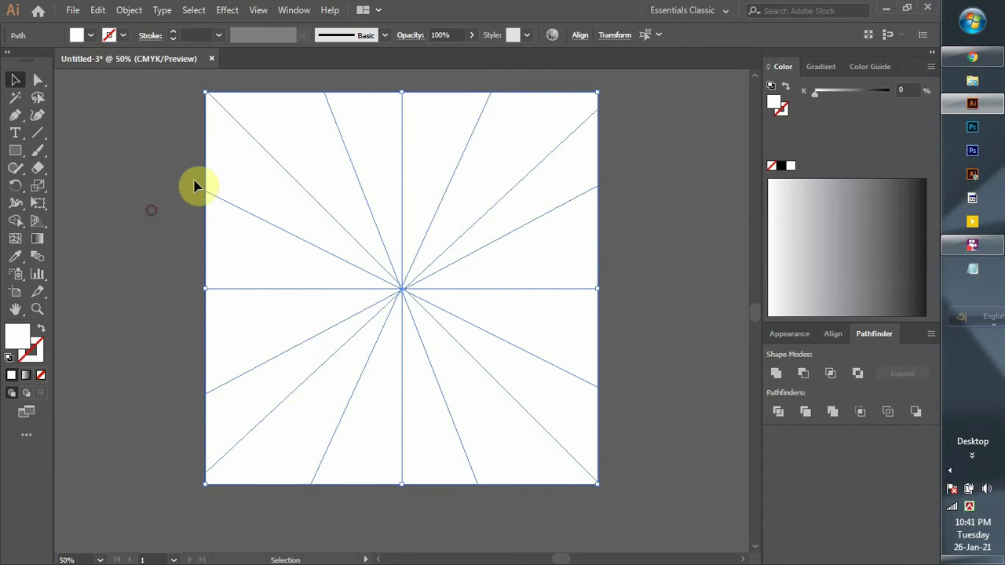
pyautogui.click(118, 183)
pyautogui.click(227, 174)
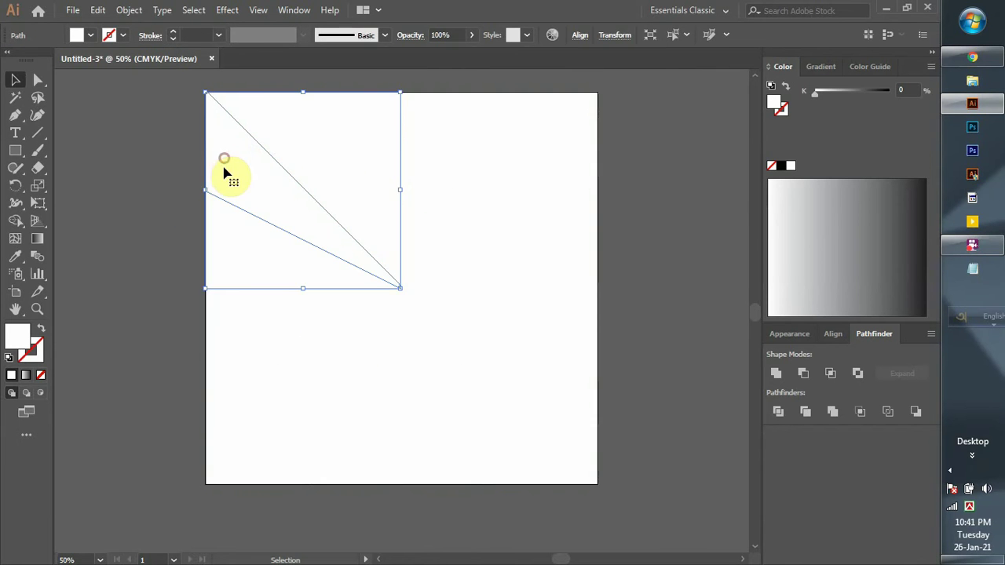
pyautogui.click(161, 141)
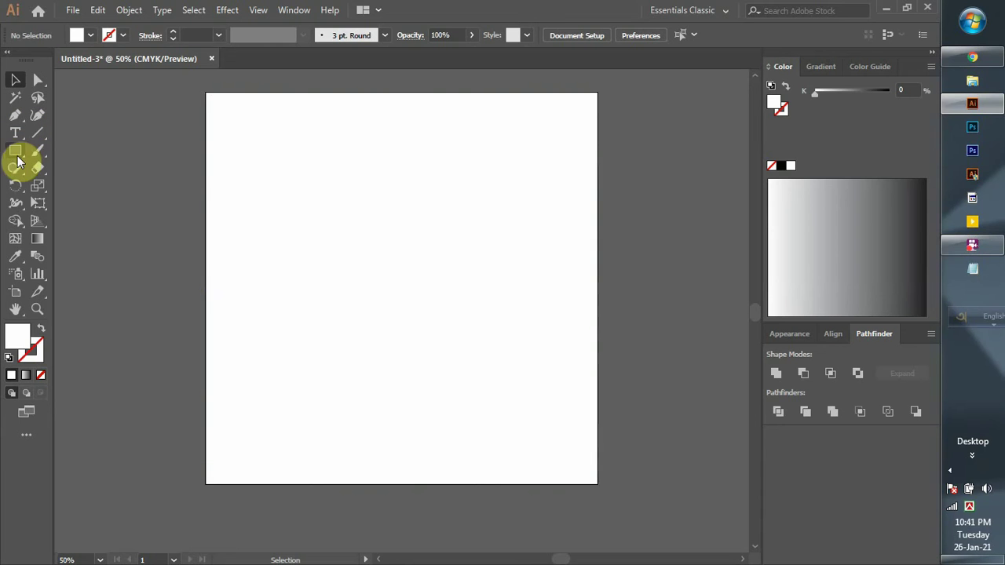
# Draw a small sample square left of the artboard and duplicate it below
pyautogui.click(15, 151)
pyautogui.moveTo(152, 136)
pyautogui.mouseDown()
pyautogui.moveTo(167, 153)
pyautogui.moveTo(168, 193)
pyautogui.mouseUp()
pyautogui.click(15, 80)
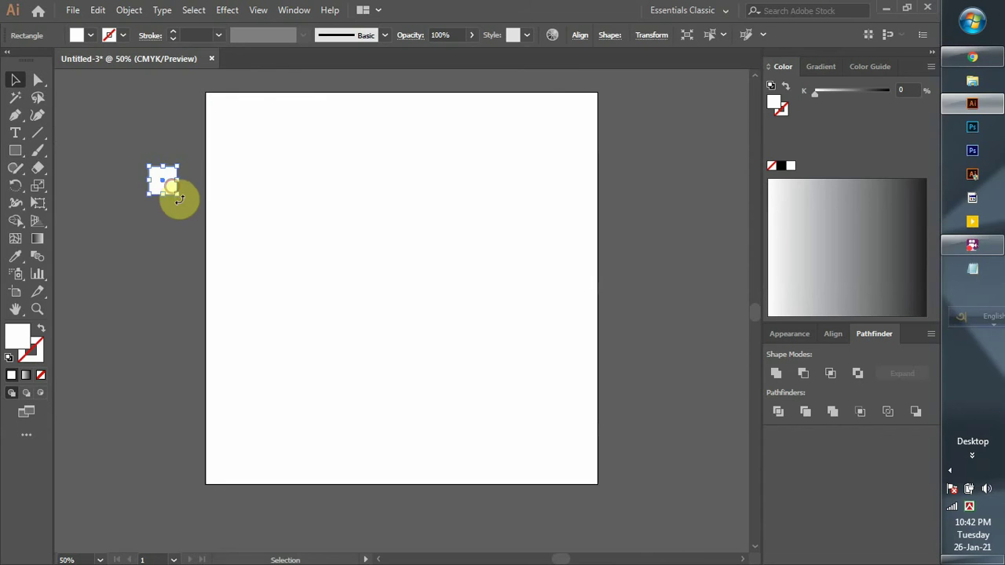
pyautogui.moveTo(172, 192); pyautogui.dragTo(171, 264)
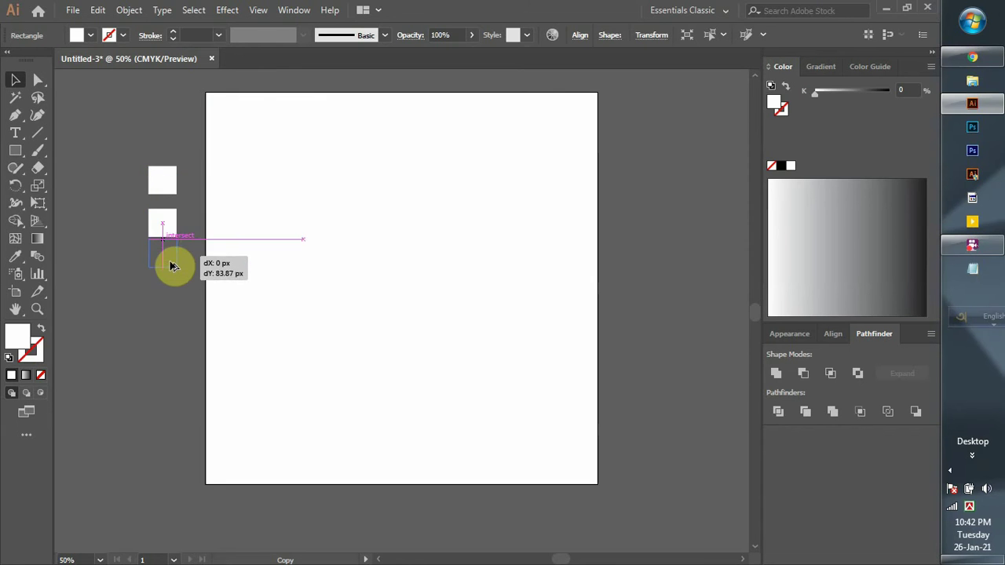
pyautogui.click(114, 209)
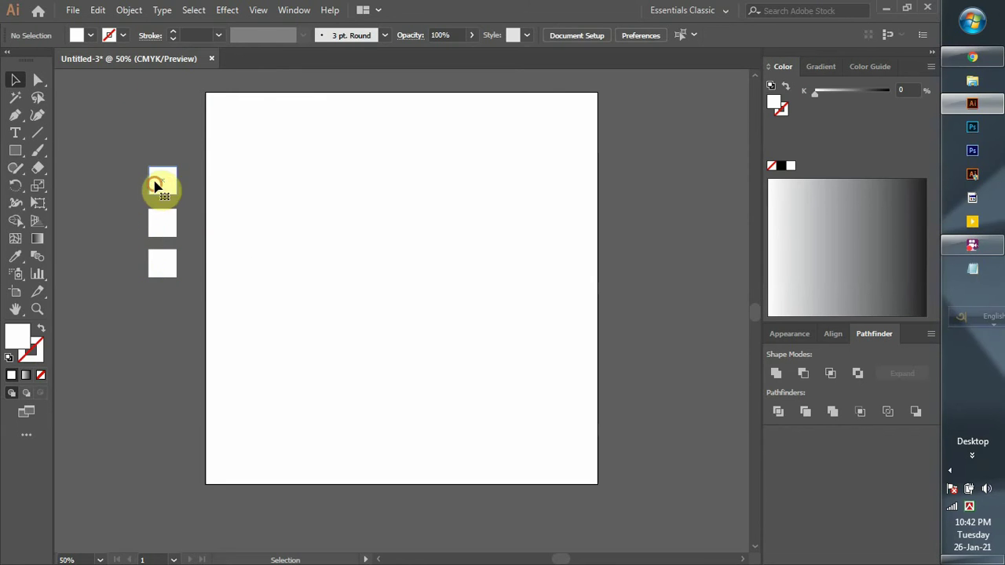
pyautogui.click(156, 185)
# Fill the three sample squares light blue, dark blue and medium blue
pyautogui.click(91, 34)
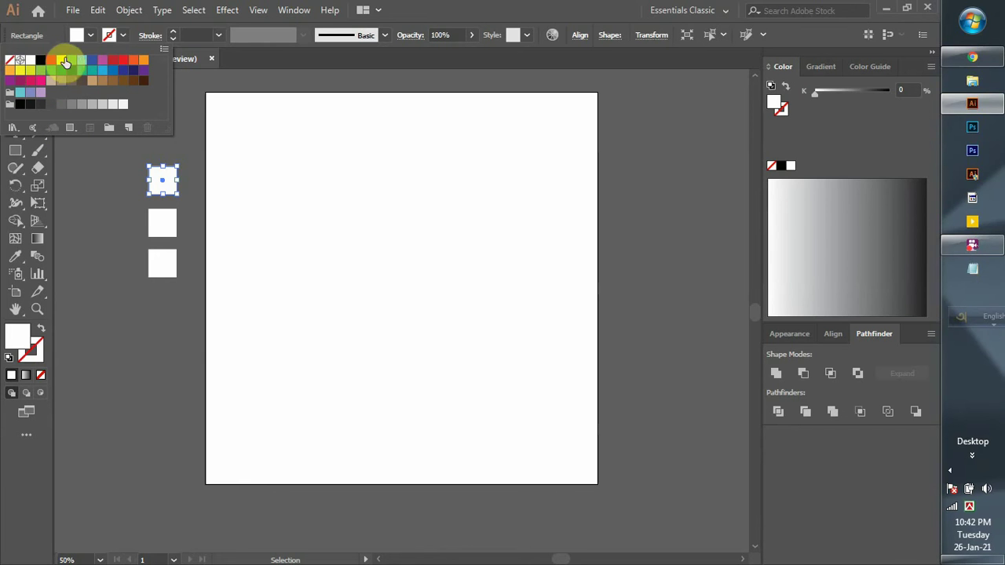
pyautogui.click(82, 61)
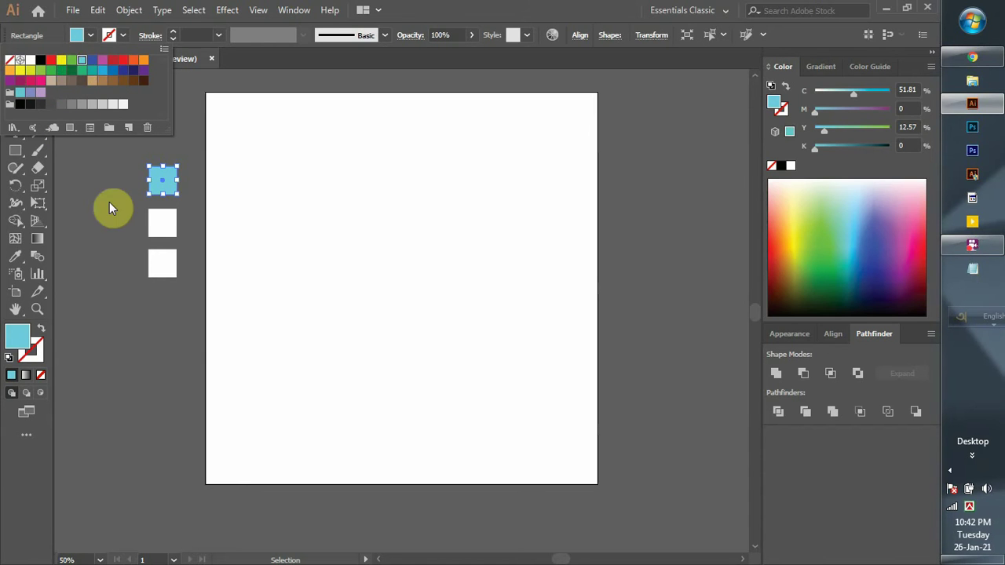
pyautogui.click(109, 202)
pyautogui.click(162, 223)
pyautogui.click(90, 35)
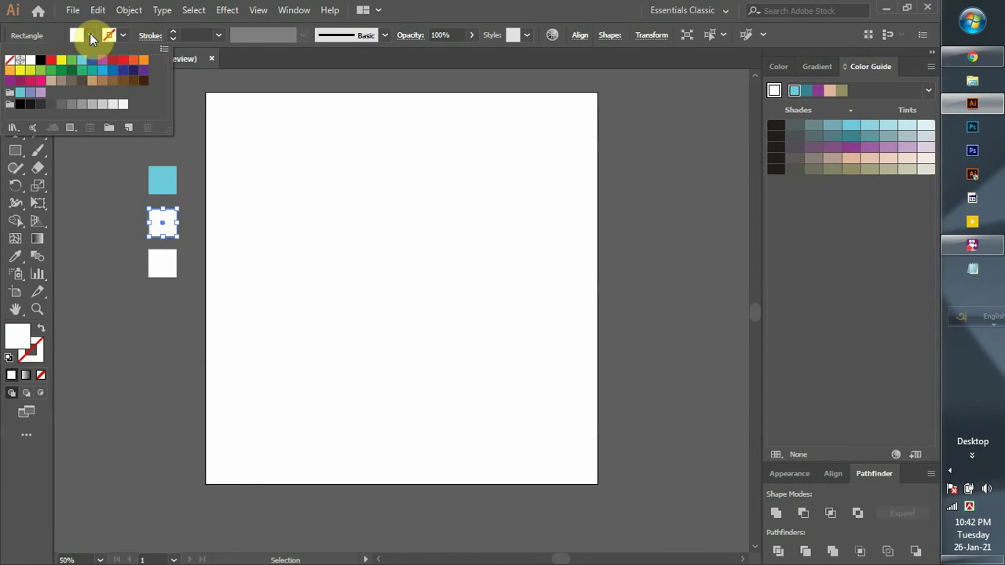
pyautogui.click(91, 61)
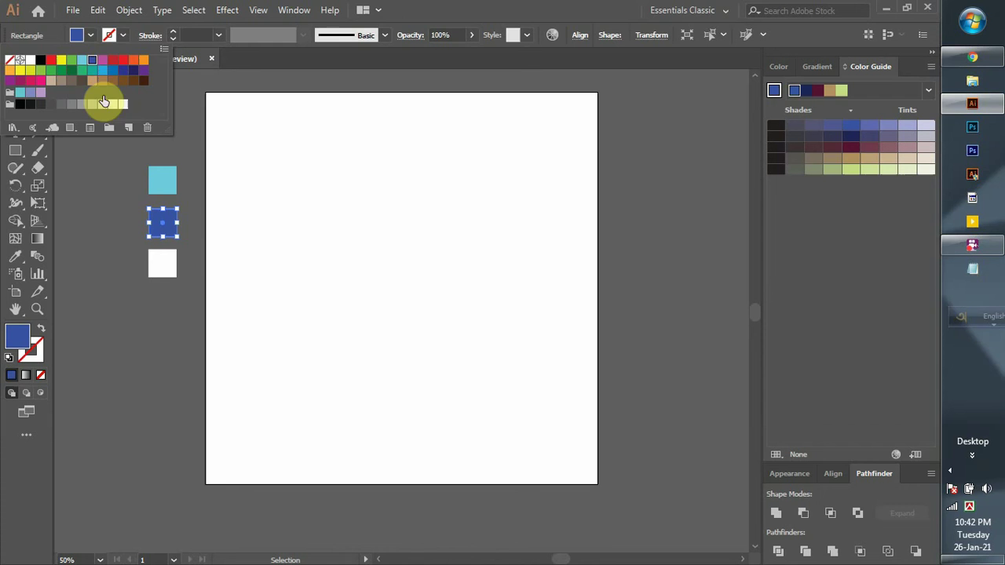
pyautogui.click(109, 166)
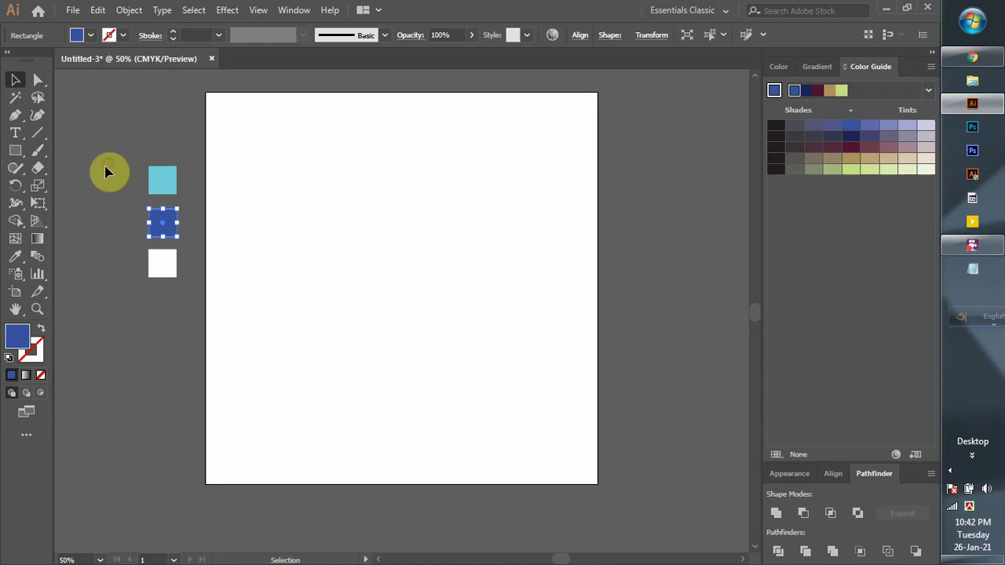
pyautogui.click(175, 271)
pyautogui.click(107, 35)
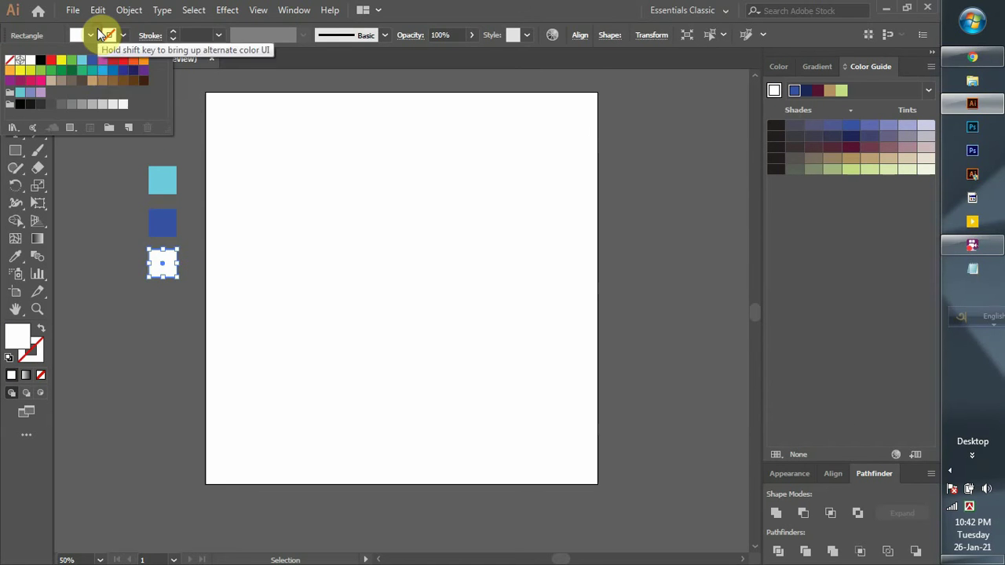
pyautogui.click(114, 73)
pyautogui.click(111, 218)
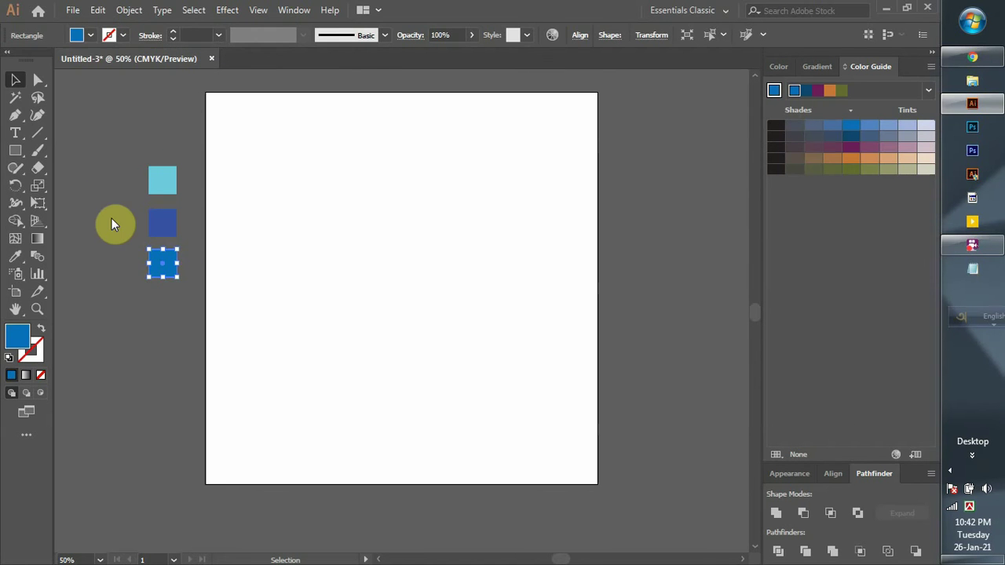
pyautogui.click(252, 157)
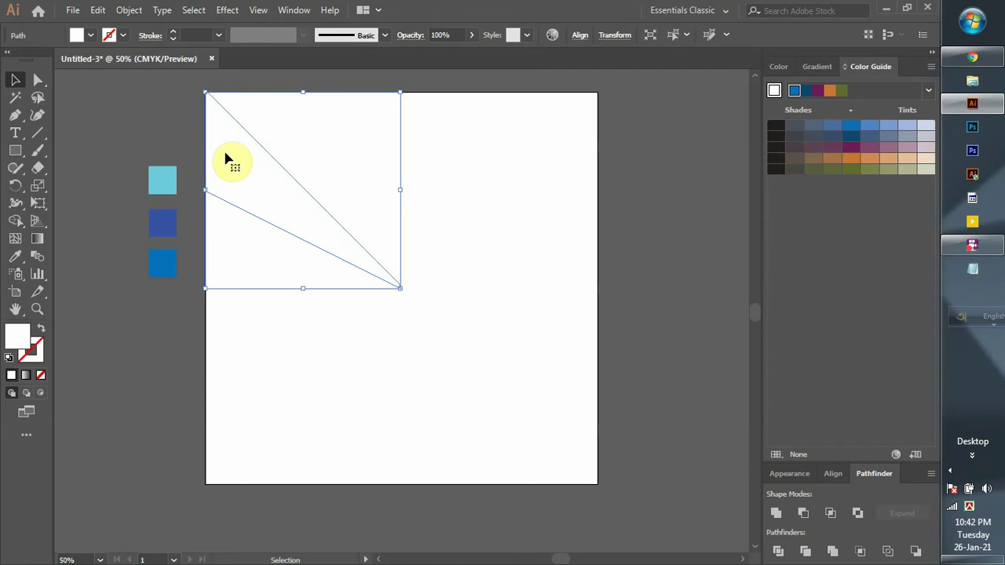
# Eyedrop the dark blue sample onto the alternating wedges along the top
pyautogui.press('i')
pyautogui.click(169, 219)
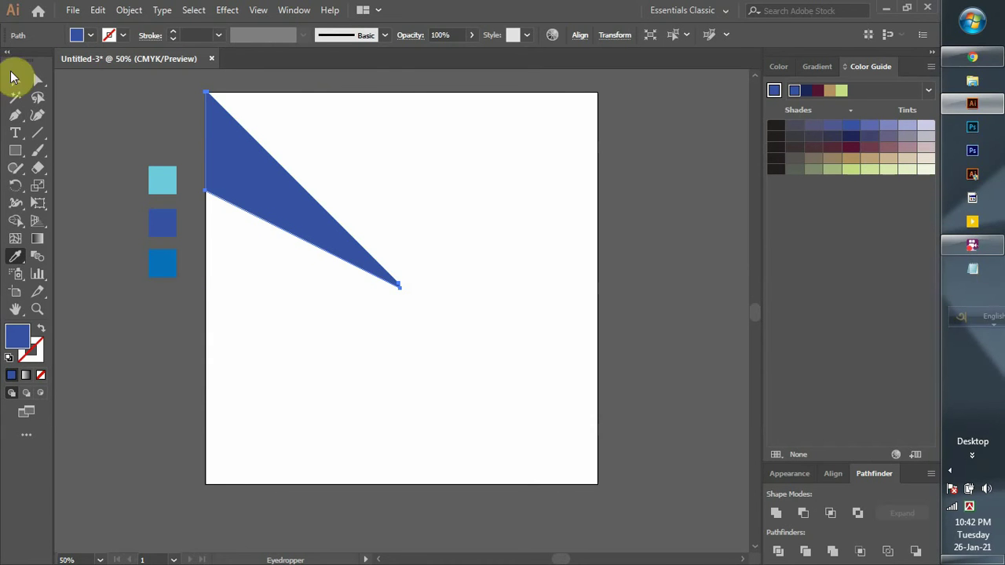
pyautogui.click(14, 78)
pyautogui.click(369, 136)
pyautogui.press('i')
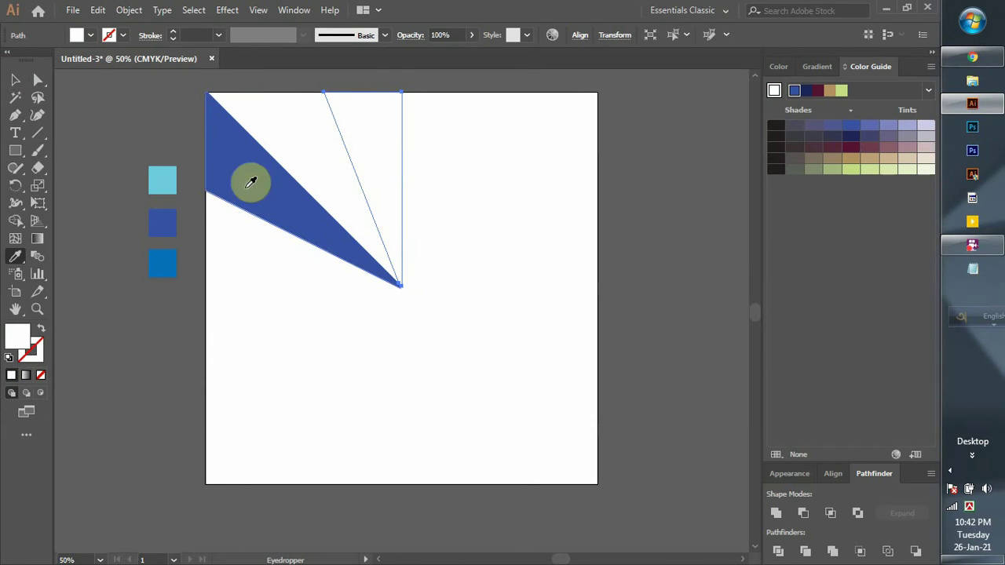
pyautogui.click(171, 224)
pyautogui.press('v')
pyautogui.click(476, 177)
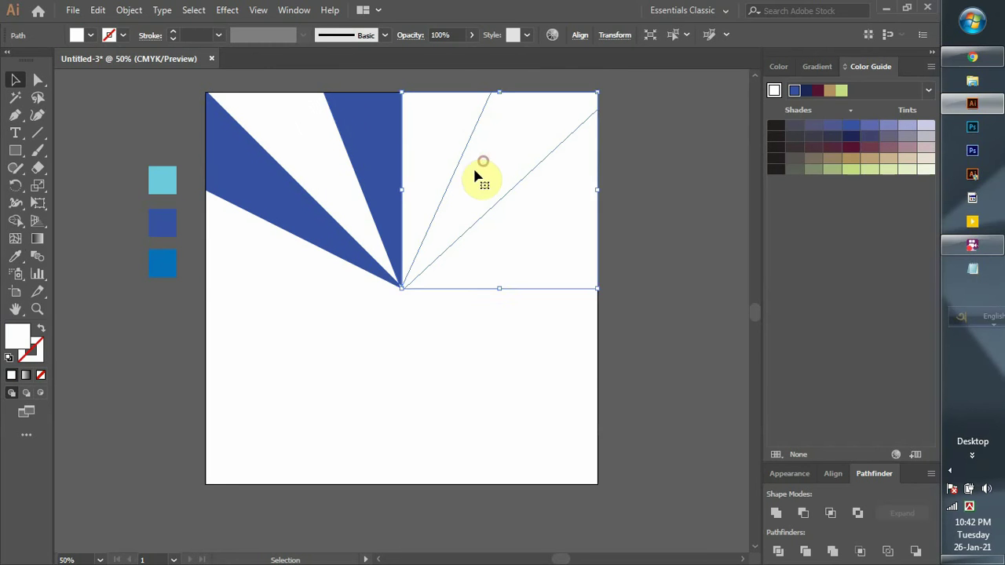
pyautogui.press('i')
pyautogui.click(163, 224)
pyautogui.press('v')
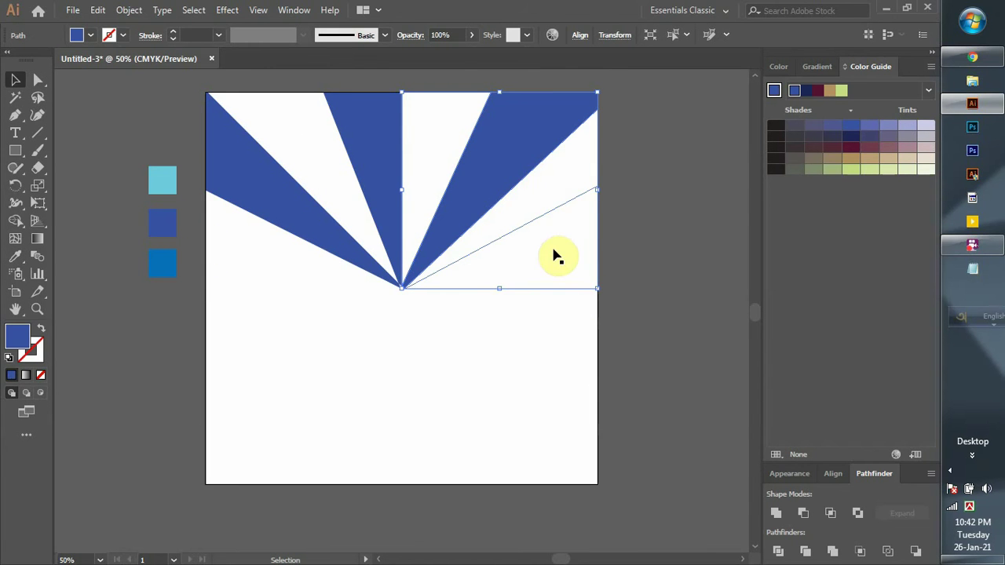
# Fill the right, lower-right and below-centre alternating wedges dark blue
pyautogui.click(555, 256)
pyautogui.press('i')
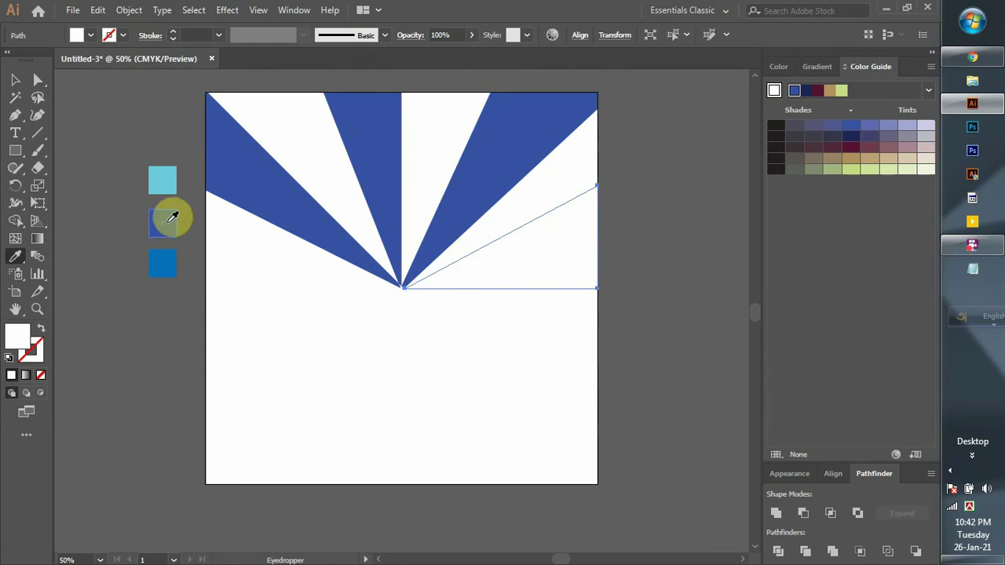
pyautogui.click(165, 222)
pyautogui.press('v')
pyautogui.click(511, 370)
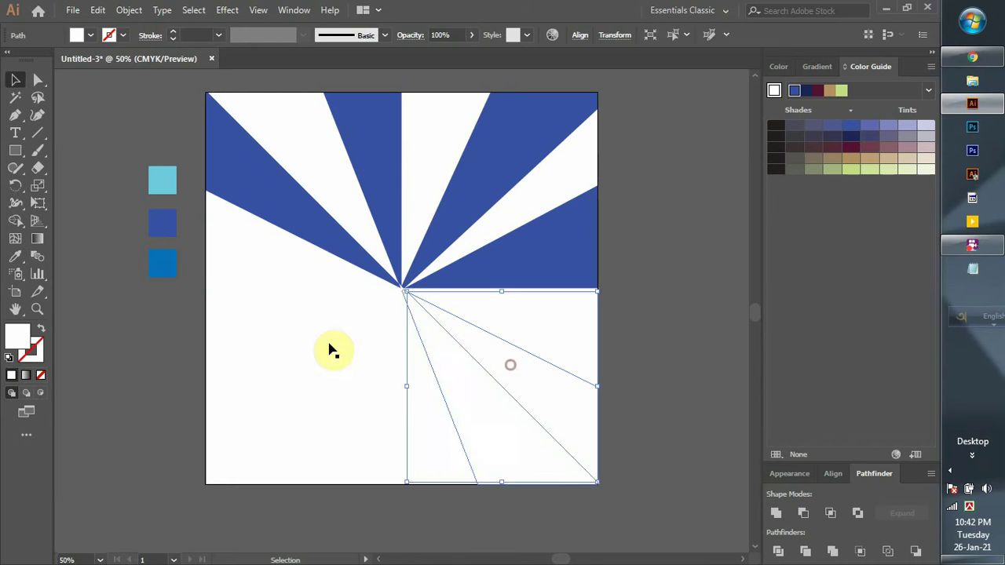
pyautogui.press('i')
pyautogui.click(163, 226)
pyautogui.press('v')
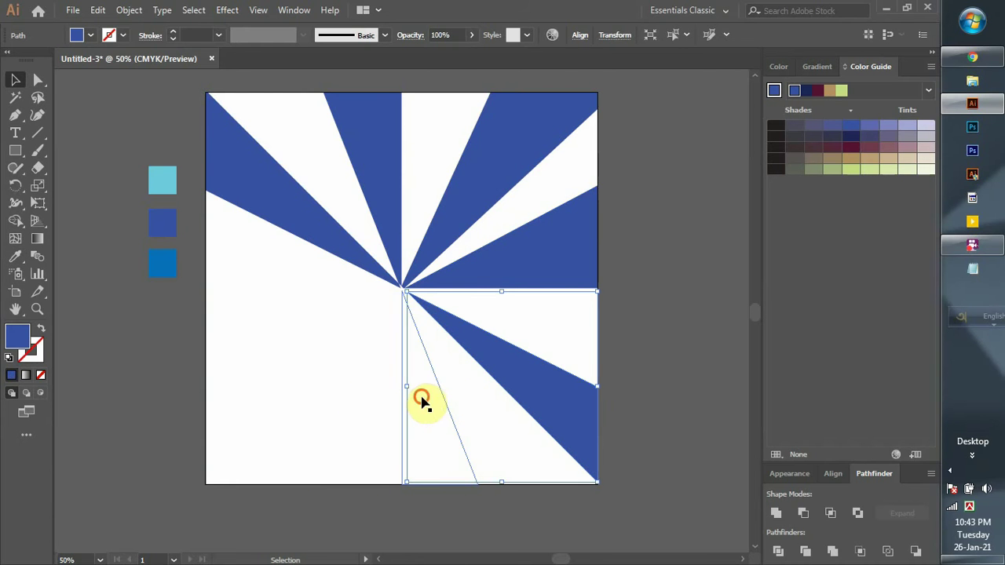
pyautogui.click(420, 400)
pyautogui.press('i')
pyautogui.click(168, 224)
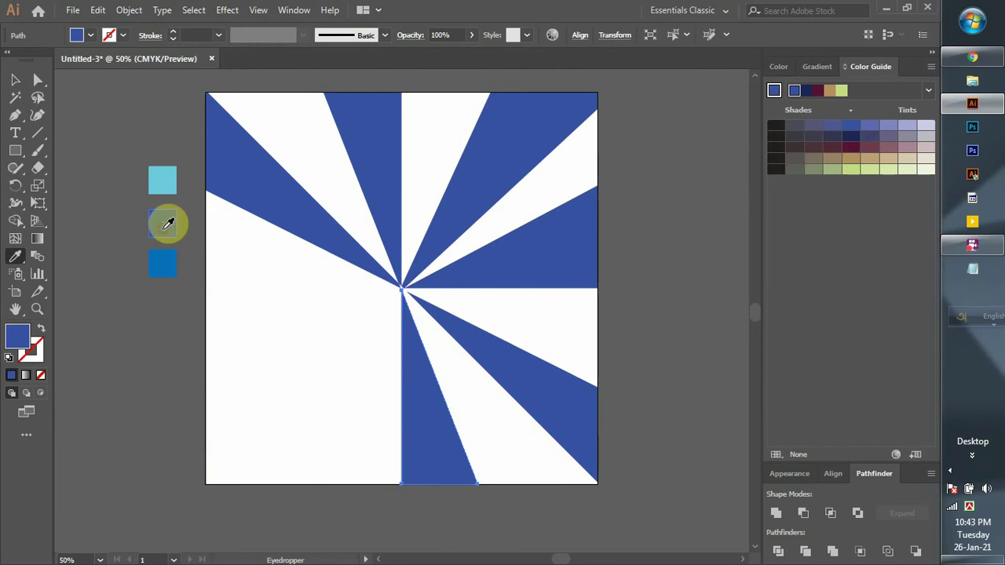
pyautogui.press('v')
# Fill the lower-left and left alternating wedges dark blue
pyautogui.click(334, 385)
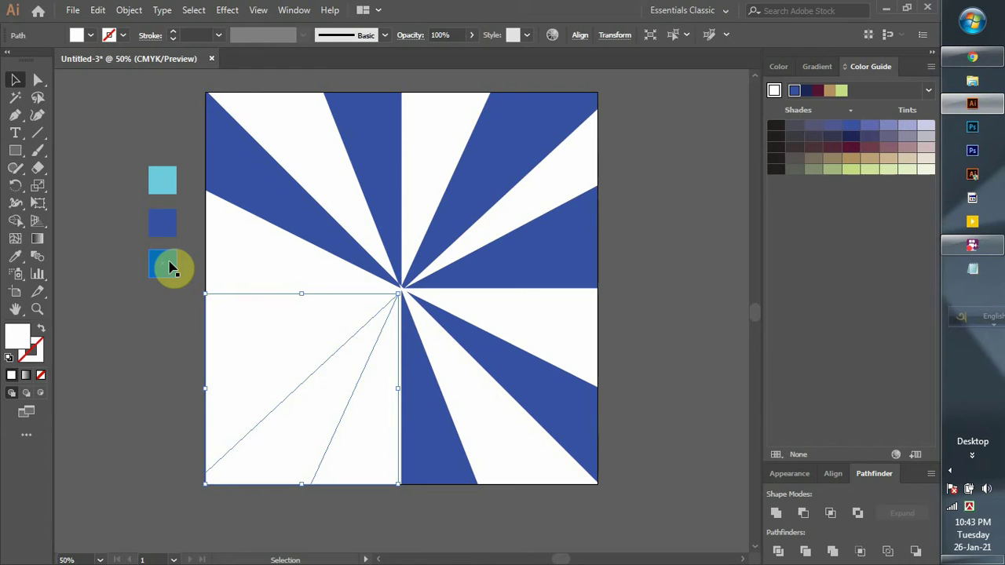
pyautogui.press('i')
pyautogui.click(161, 223)
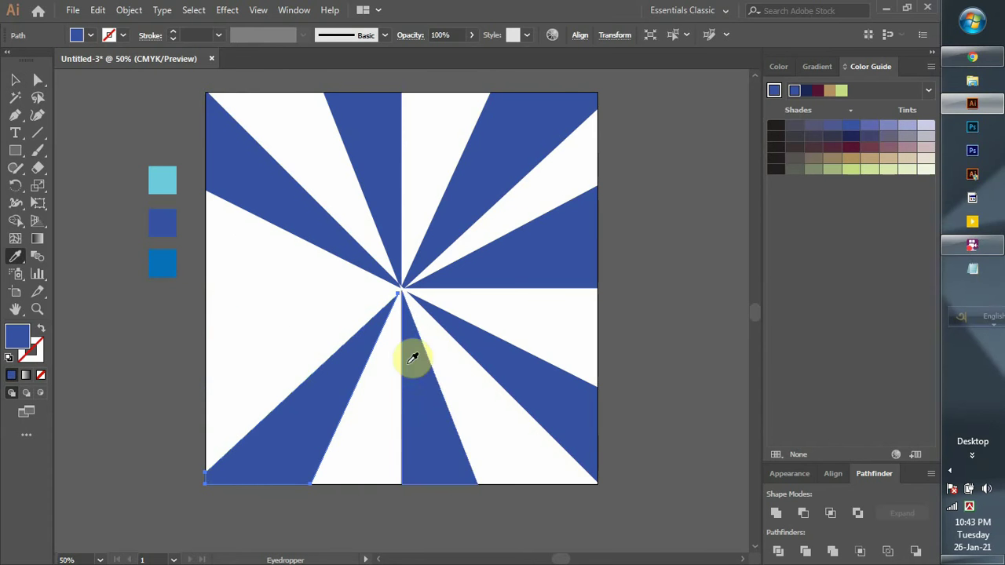
pyautogui.press('v')
pyautogui.click(292, 316)
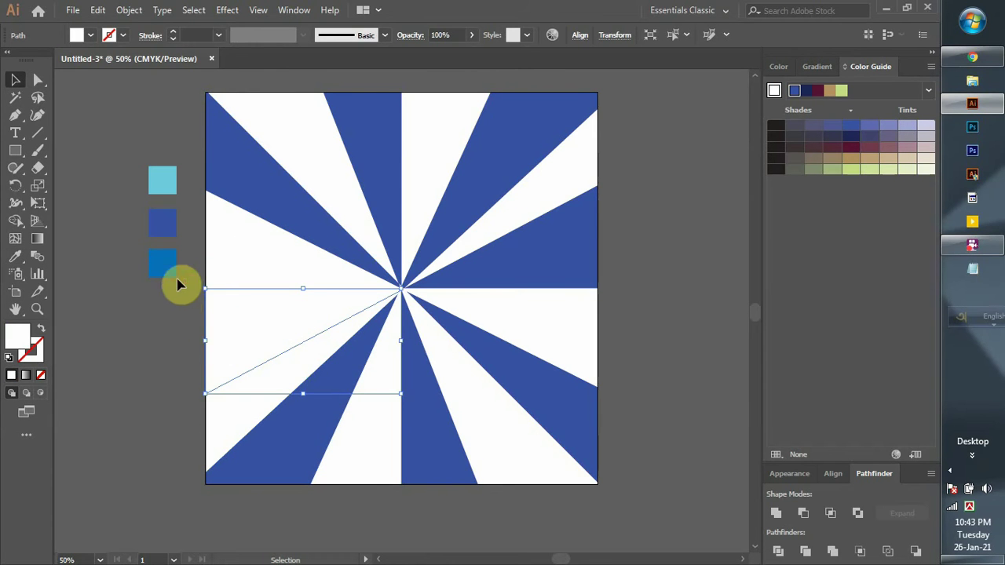
pyautogui.press('i')
pyautogui.click(165, 224)
pyautogui.press('v')
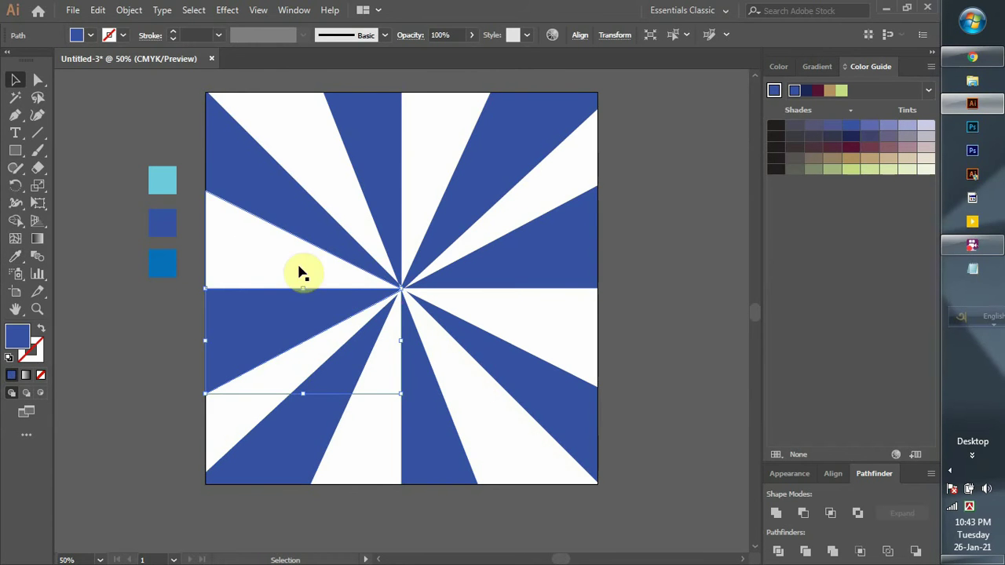
pyautogui.click(152, 323)
pyautogui.click(238, 250)
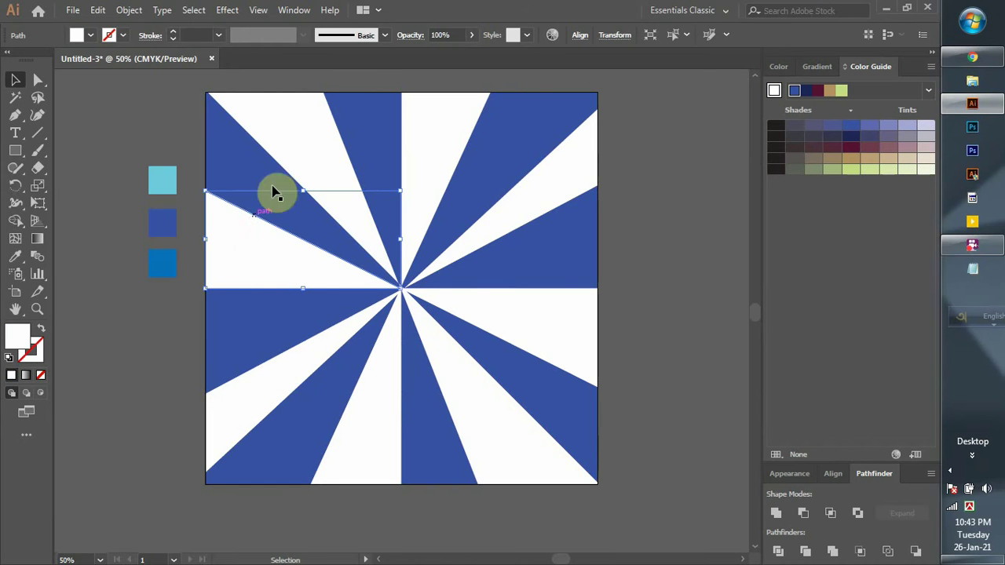
# Eyedrop the light cyan sample onto the selected white wedges, then deselect
pyautogui.keyDown('shift'); pyautogui.click(447, 123); pyautogui.keyUp('shift')
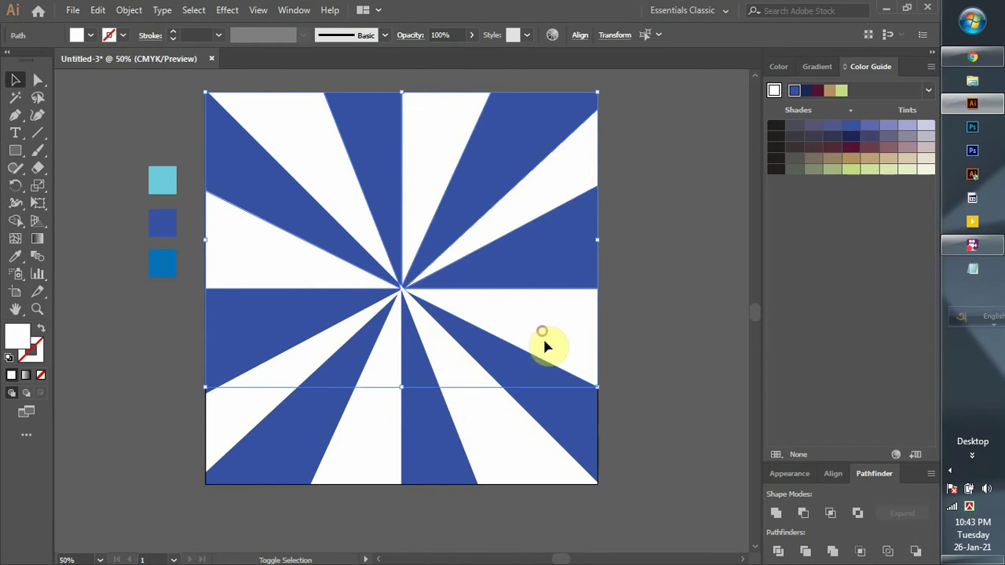
pyautogui.keyDown('shift'); pyautogui.click(474, 412); pyautogui.keyUp('shift')
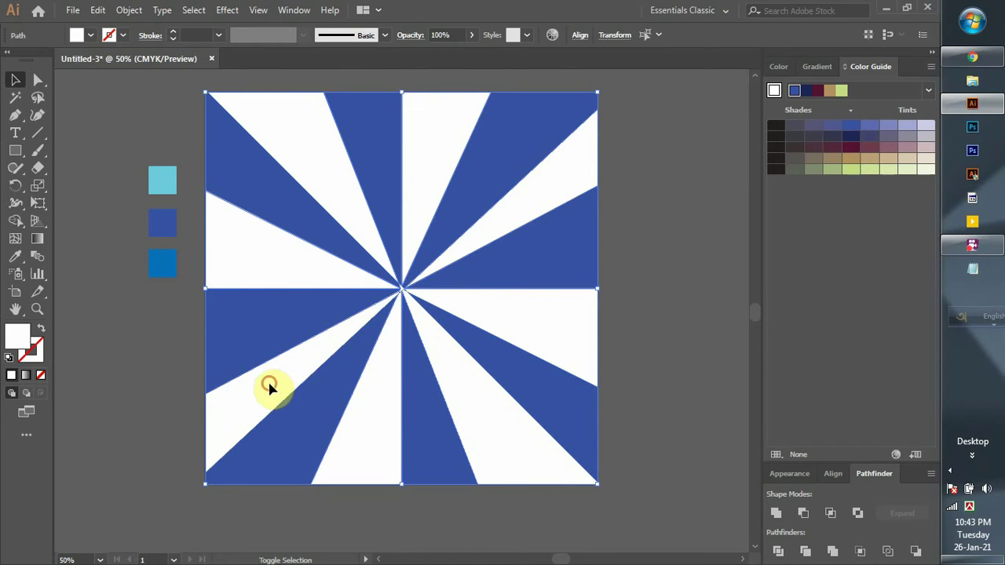
pyautogui.press('i')
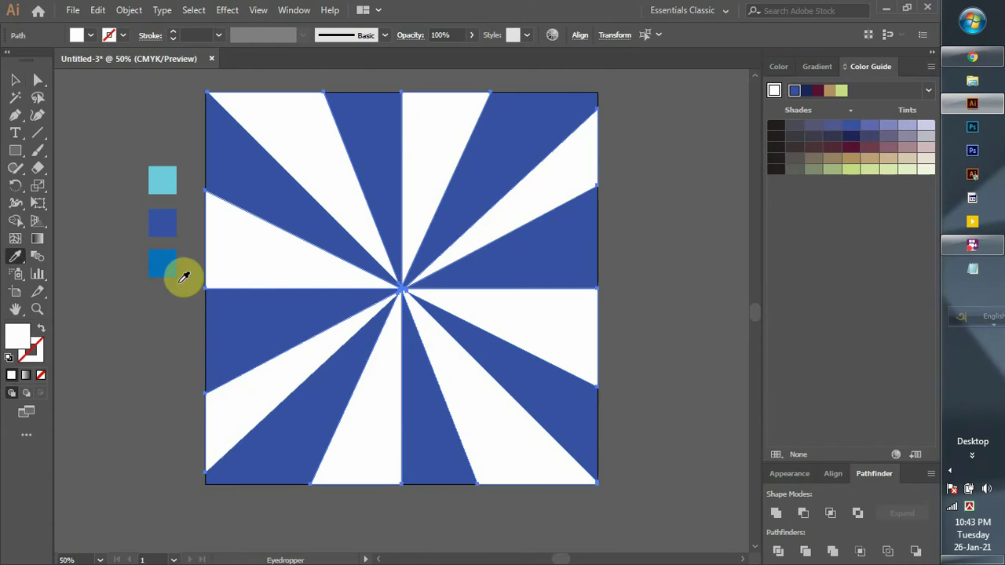
pyautogui.click(167, 265)
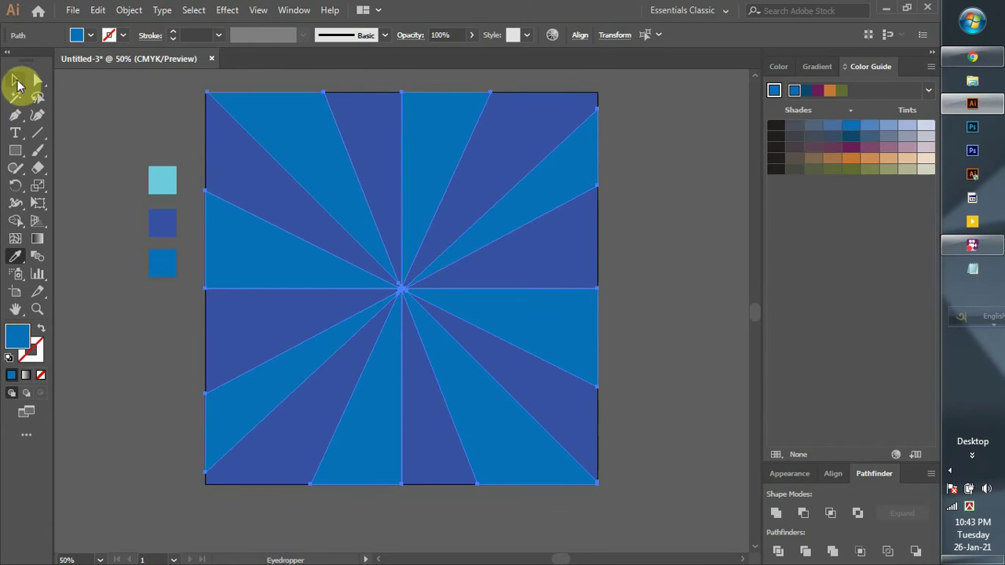
pyautogui.click(167, 173)
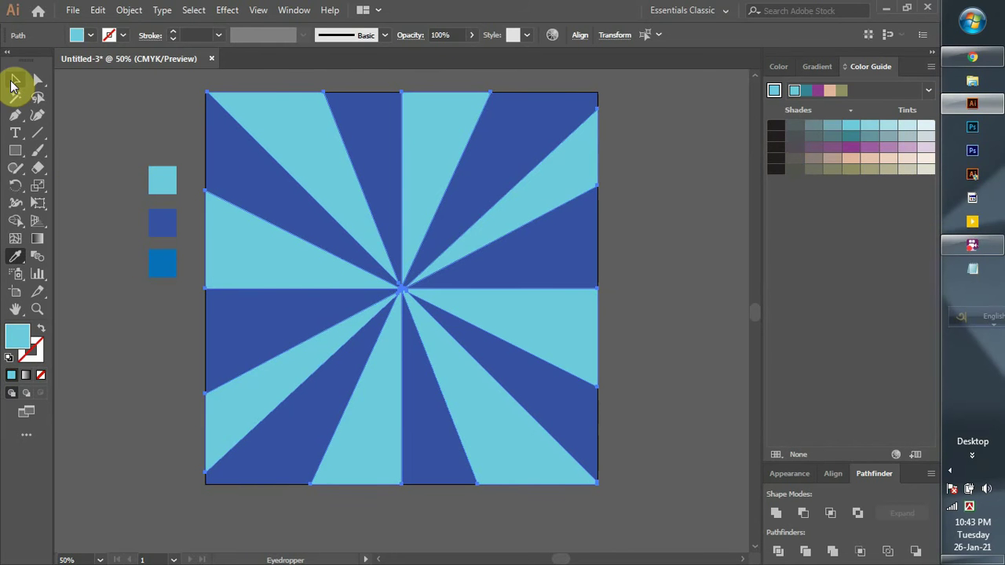
pyautogui.click(14, 82)
pyautogui.click(84, 123)
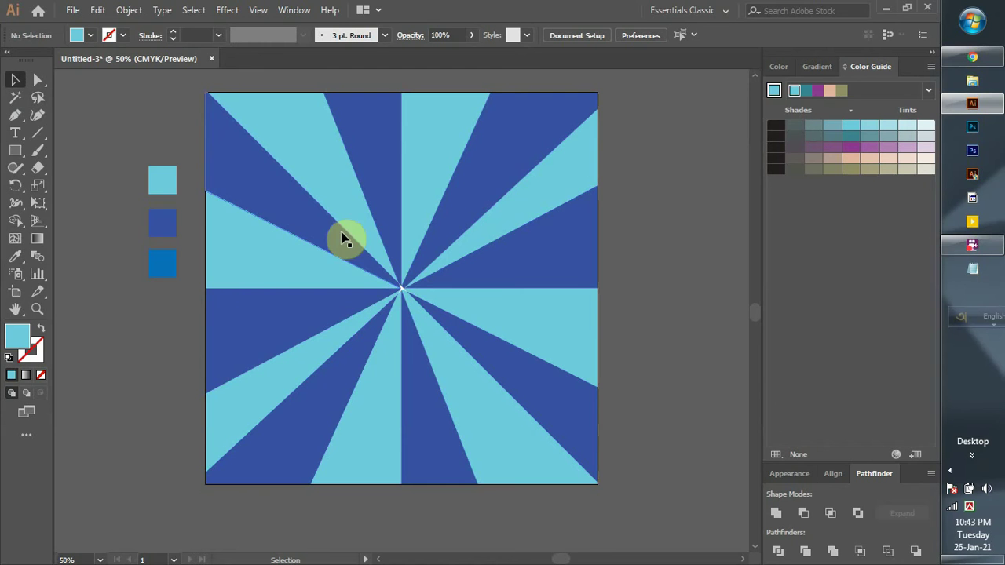
pyautogui.scroll(1, 366, 231)
pyautogui.scroll(-1, 366, 231)
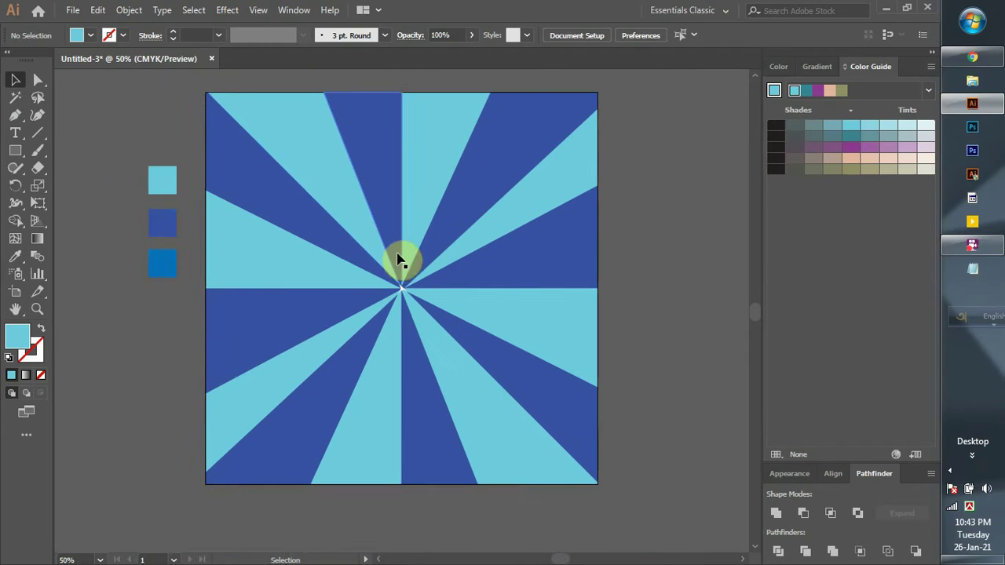
pyautogui.scroll(1, 398, 259)
pyautogui.scroll(-1, 390, 259)
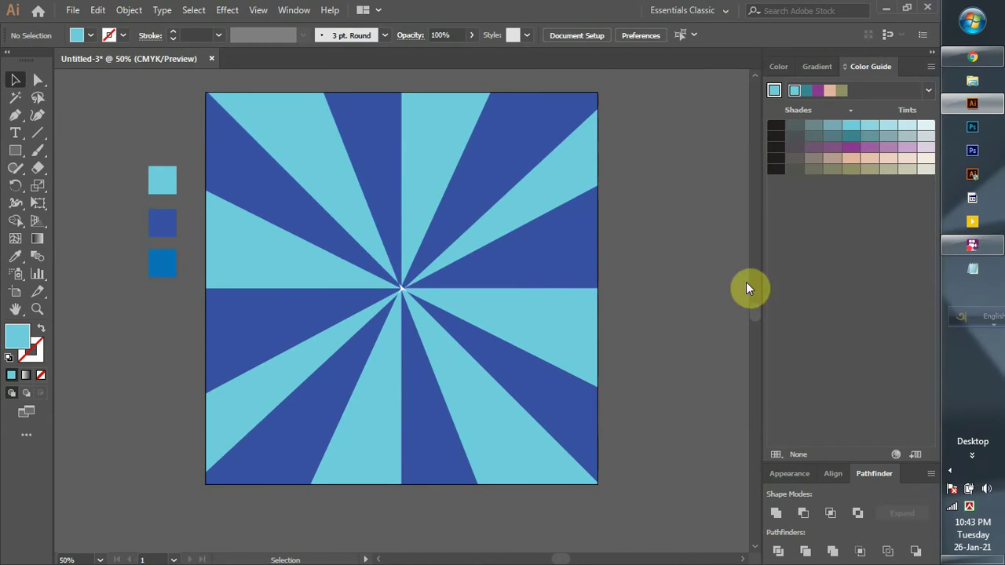
# Group all the sunburst wedges together
pyautogui.moveTo(633, 108)
pyautogui.mouseDown()
pyautogui.moveTo(326, 321)
pyautogui.moveTo(195, 473)
pyautogui.mouseUp()
pyautogui.rightClick(280, 304)
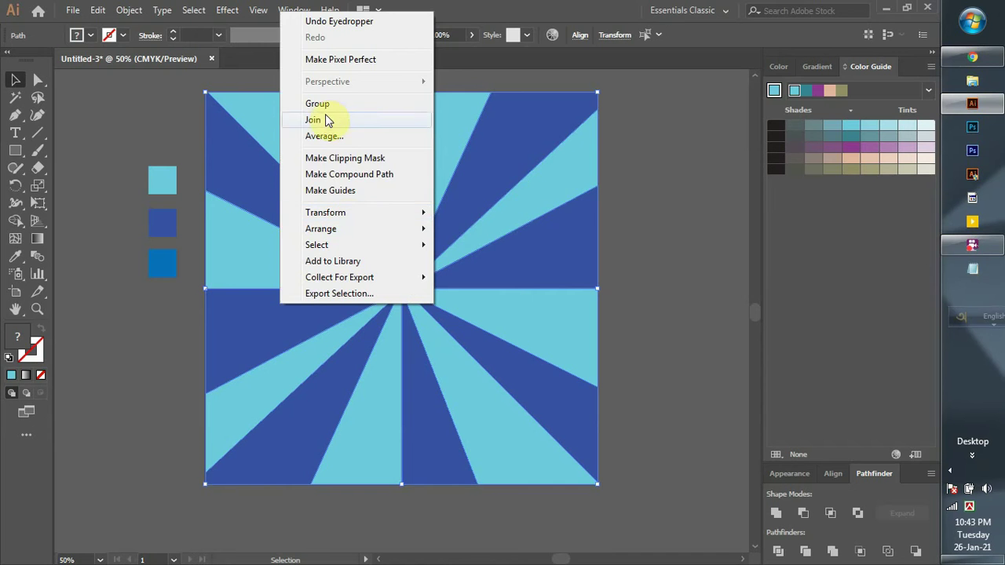
pyautogui.click(337, 110)
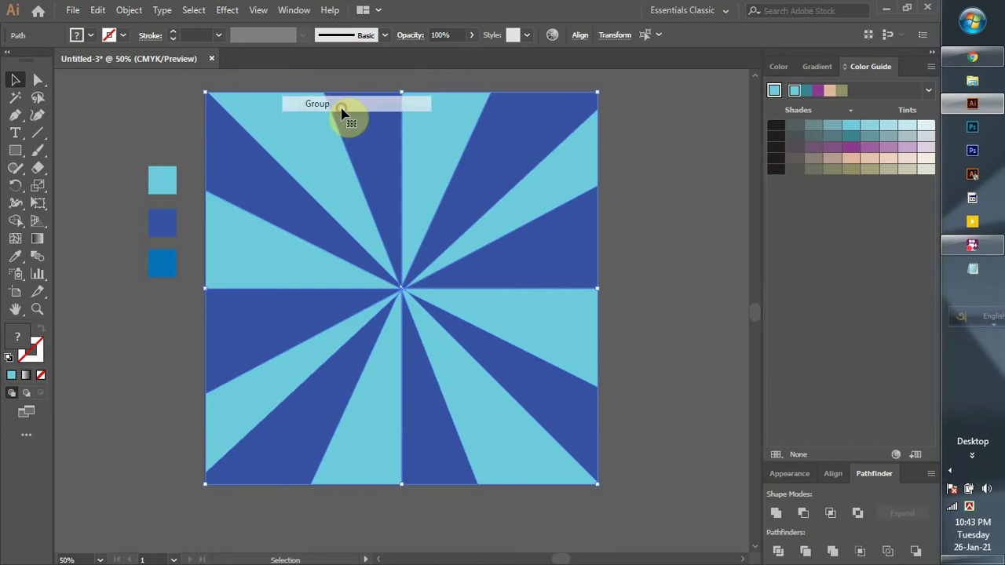
# Set the grouped sunburst's opacity to 50%
pyautogui.click(472, 35)
pyautogui.moveTo(448, 53); pyautogui.dragTo(436, 57)
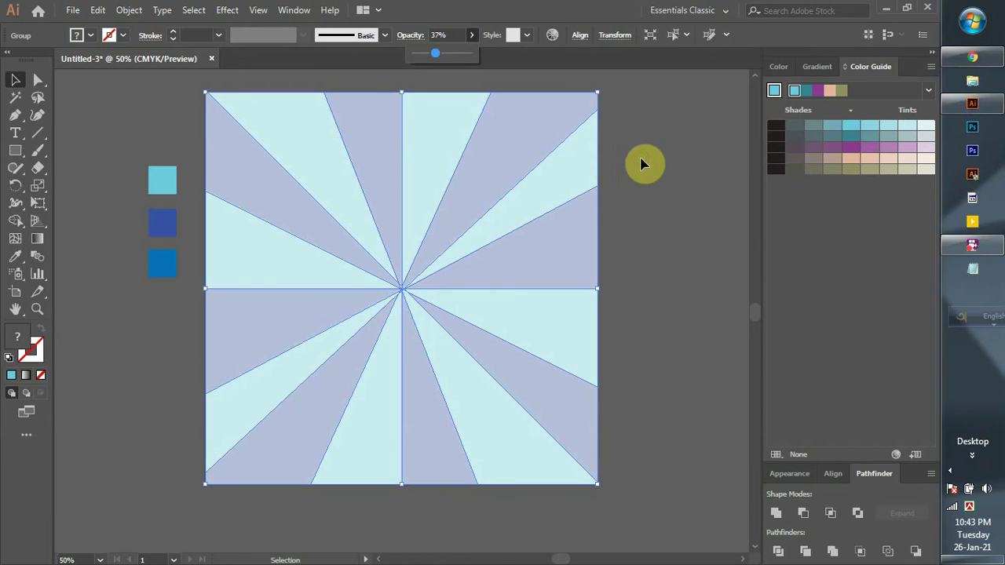
pyautogui.click(639, 155)
pyautogui.click(677, 186)
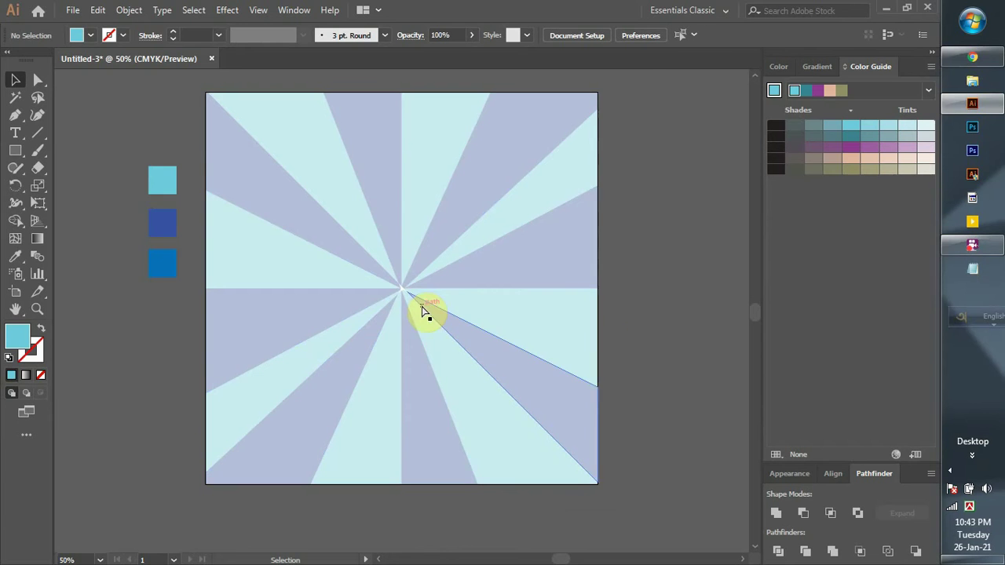
pyautogui.click(471, 34)
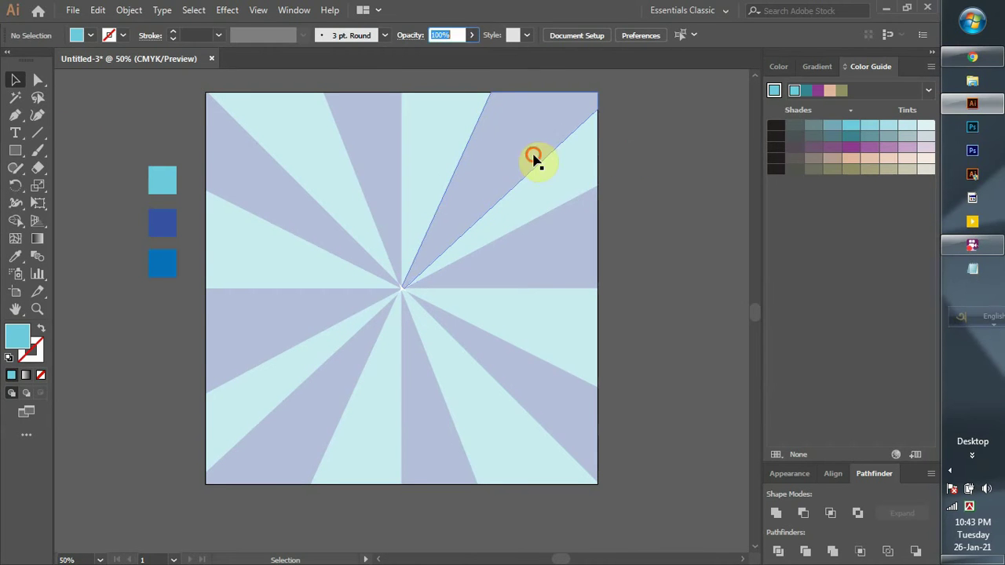
pyautogui.click(486, 128)
pyautogui.click(470, 35)
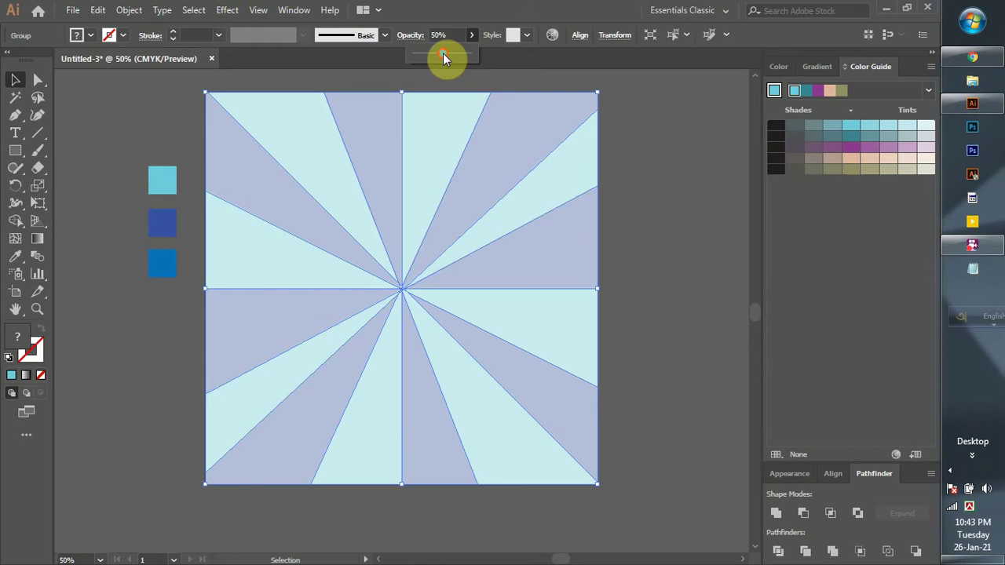
pyautogui.moveTo(443, 53); pyautogui.dragTo(449, 55)
pyautogui.click(626, 173)
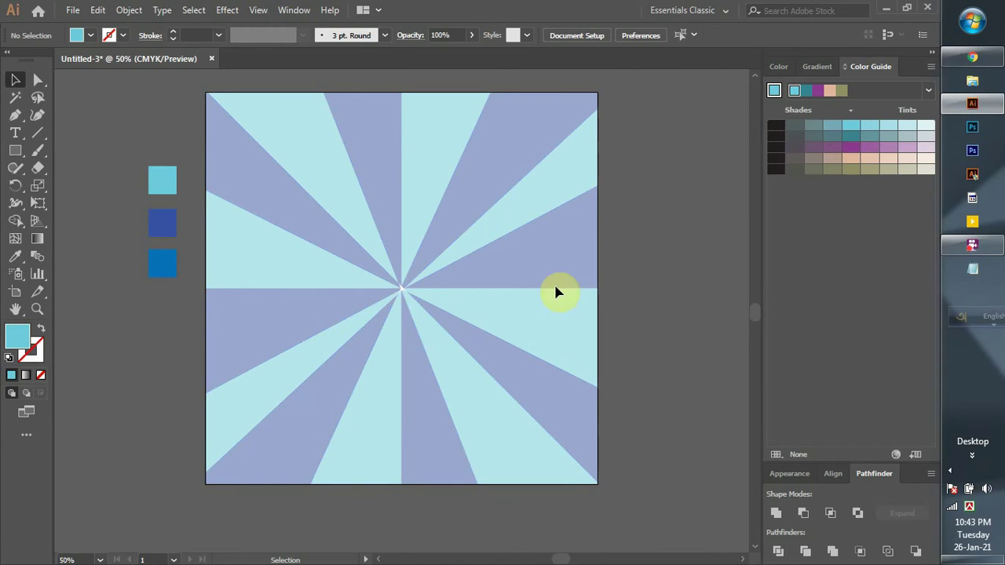
pyautogui.keyDown('ctrl'); pyautogui.click(501, 265); pyautogui.keyUp('ctrl')
pyautogui.moveTo(488, 289); pyautogui.dragTo(478, 306)
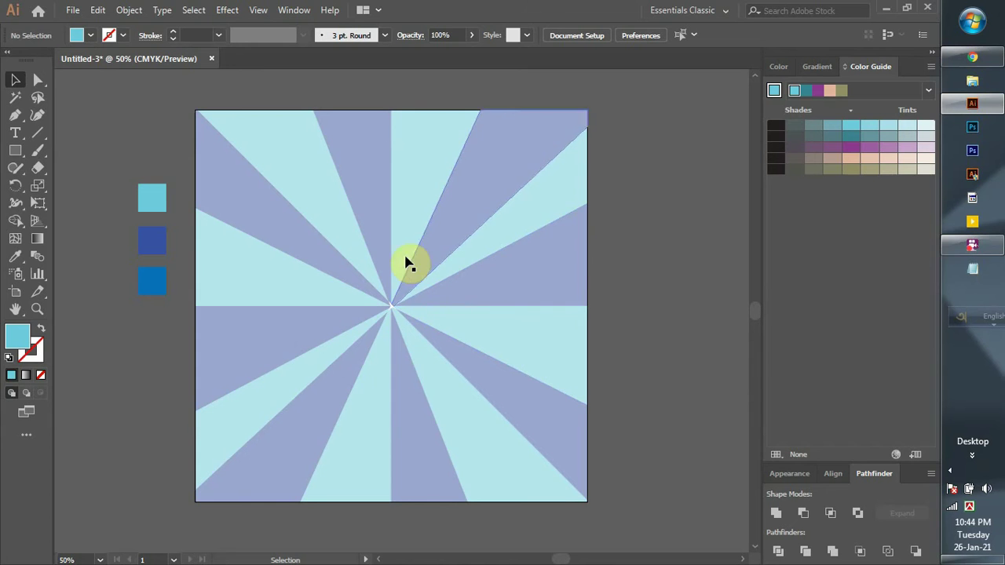
# Cover the artboard with a rectangle filled with a widened radial white-to-black gradient
pyautogui.click(15, 150)
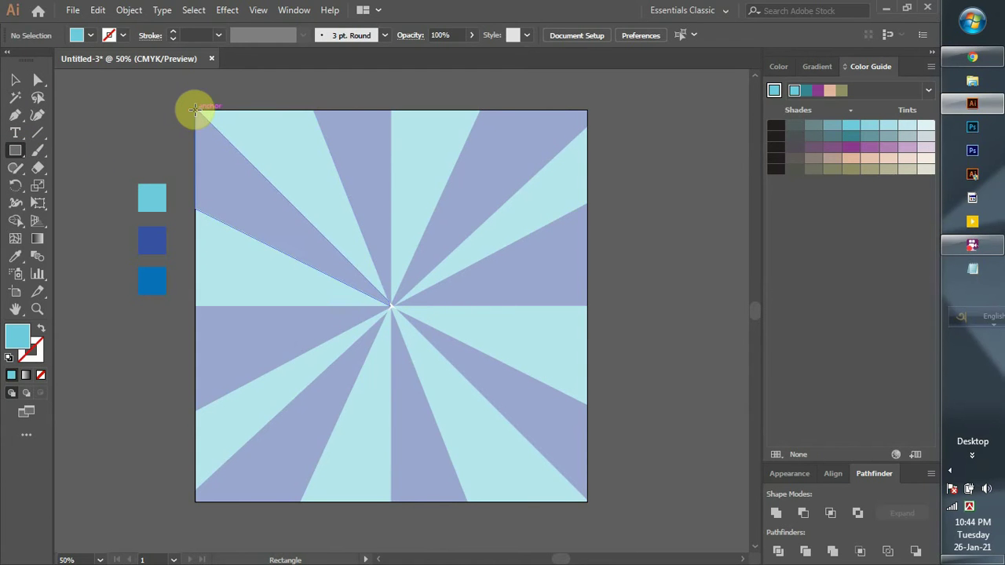
pyautogui.moveTo(196, 110); pyautogui.dragTo(587, 501)
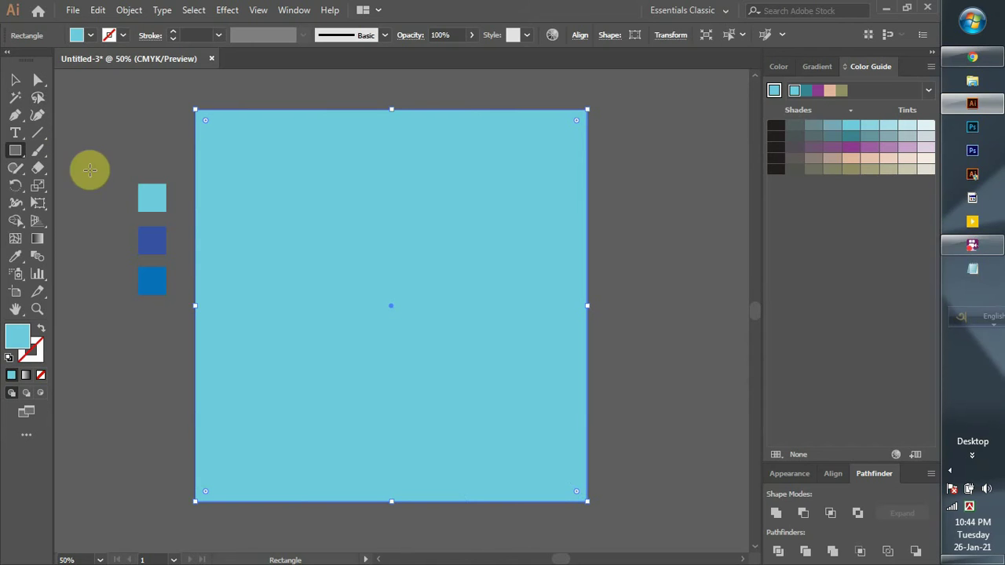
pyautogui.click(38, 239)
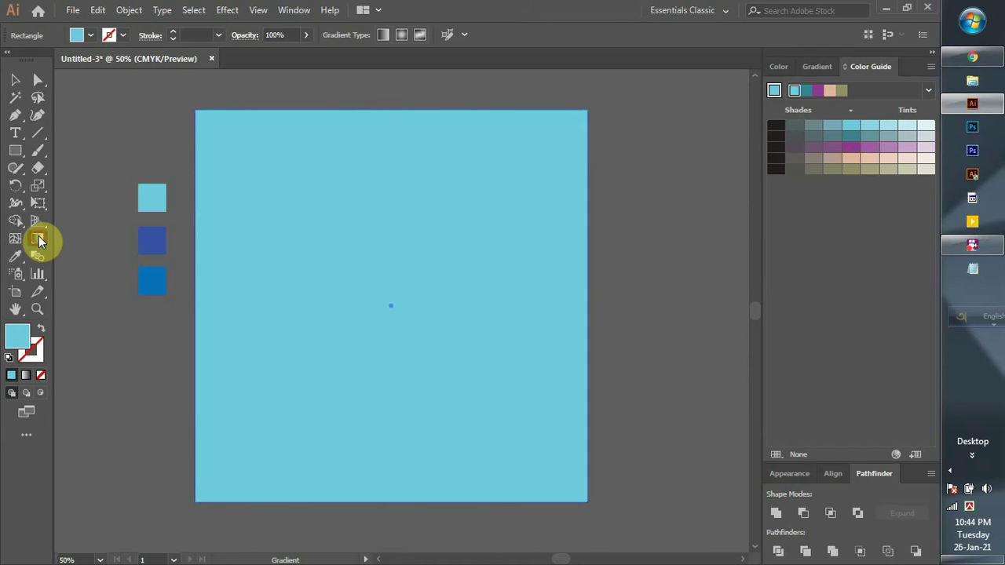
pyautogui.doubleClick(39, 240)
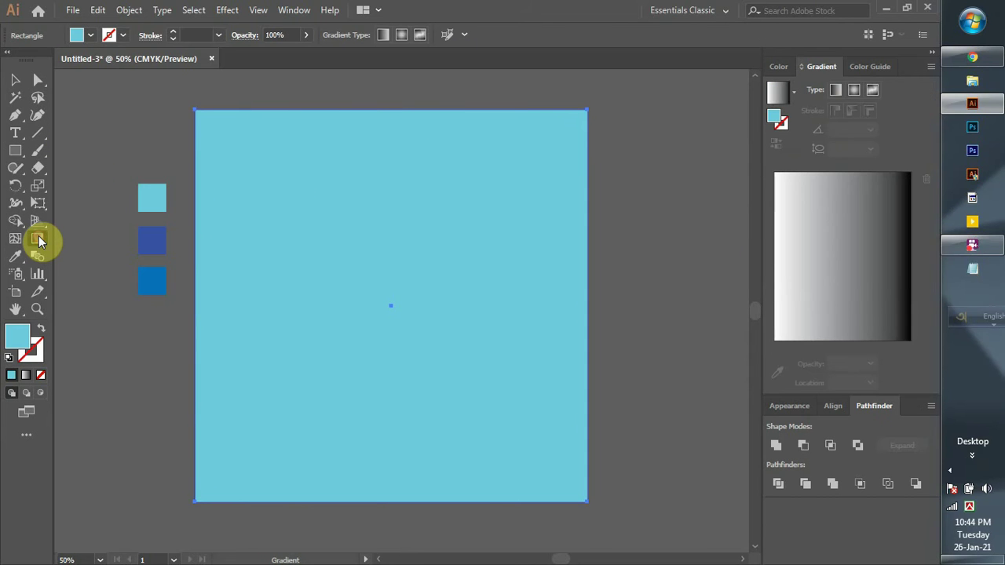
pyautogui.click(801, 351)
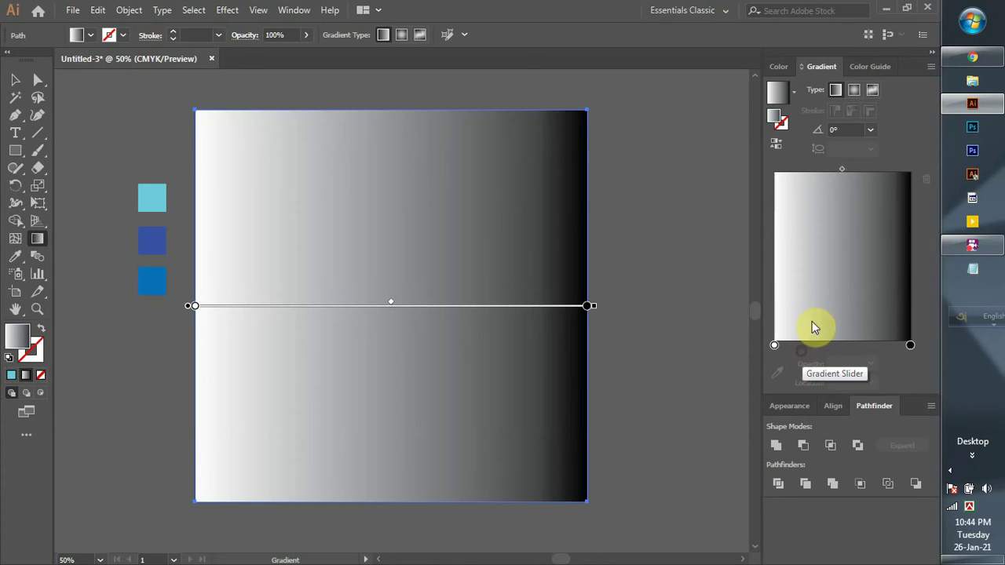
pyautogui.click(854, 90)
pyautogui.moveTo(390, 307)
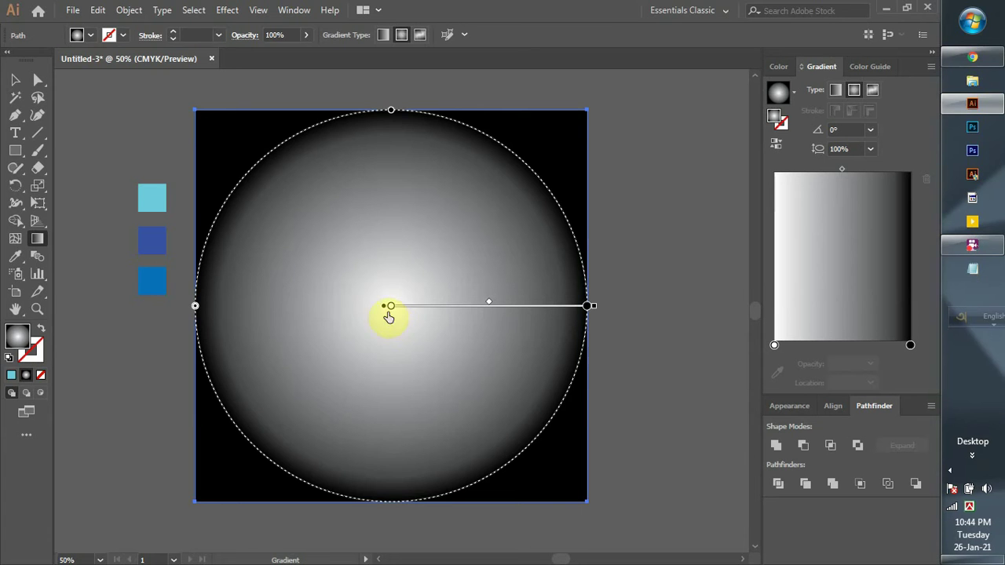
pyautogui.moveTo(587, 305); pyautogui.dragTo(739, 359)
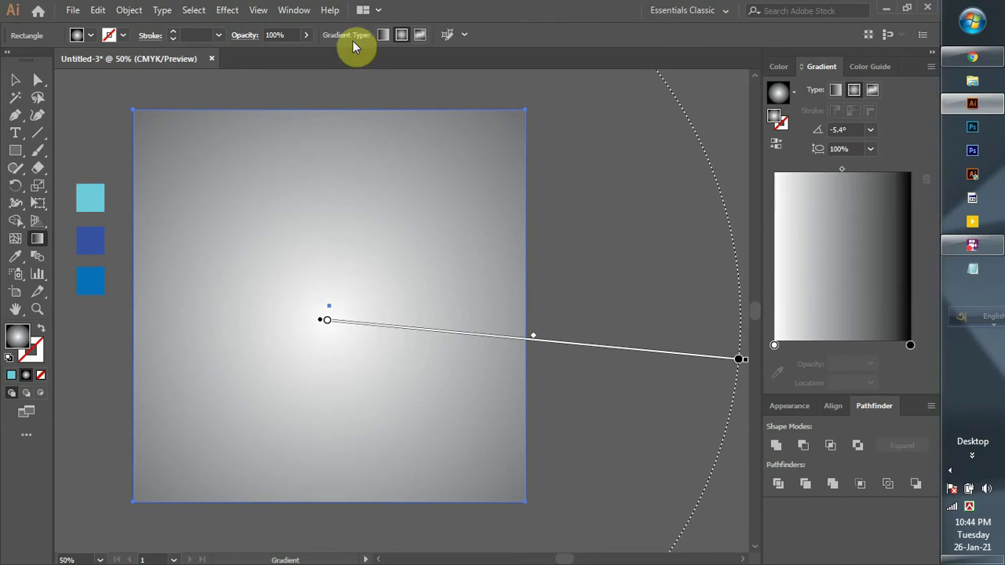
# Fade the background square's opacity and set the gradient's end stop to dark navy blue
pyautogui.click(308, 35)
pyautogui.click(263, 54)
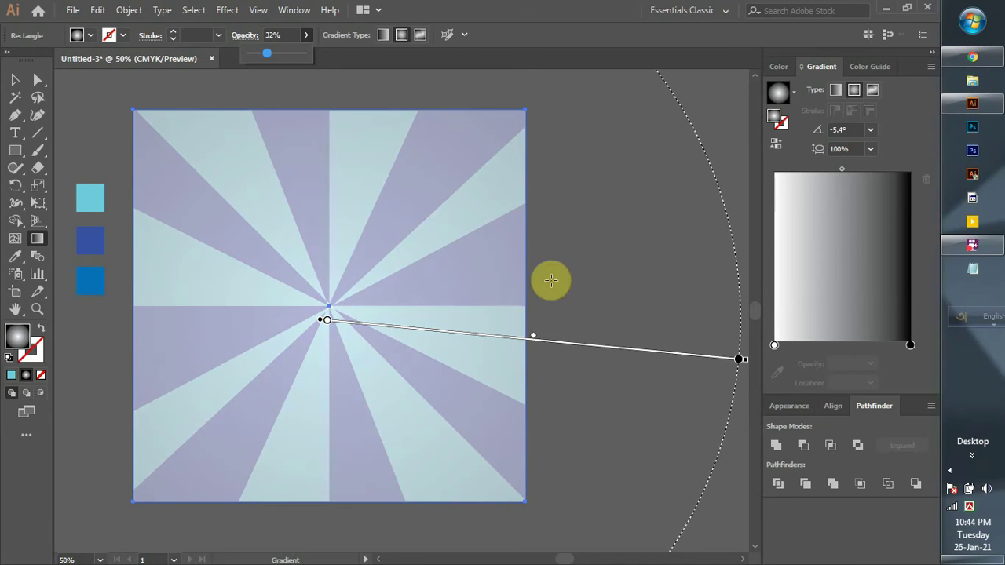
pyautogui.click(739, 360)
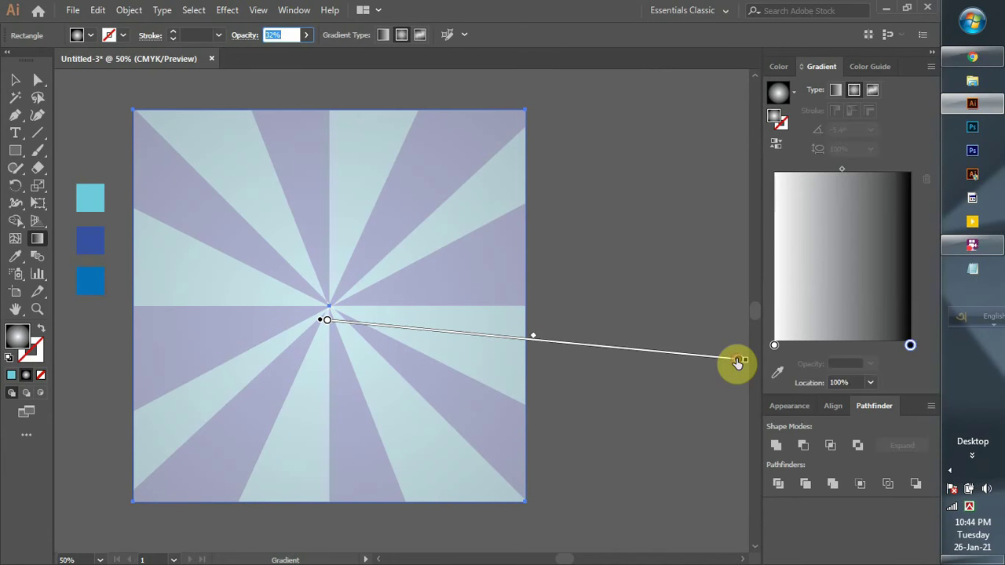
pyautogui.doubleClick(909, 347)
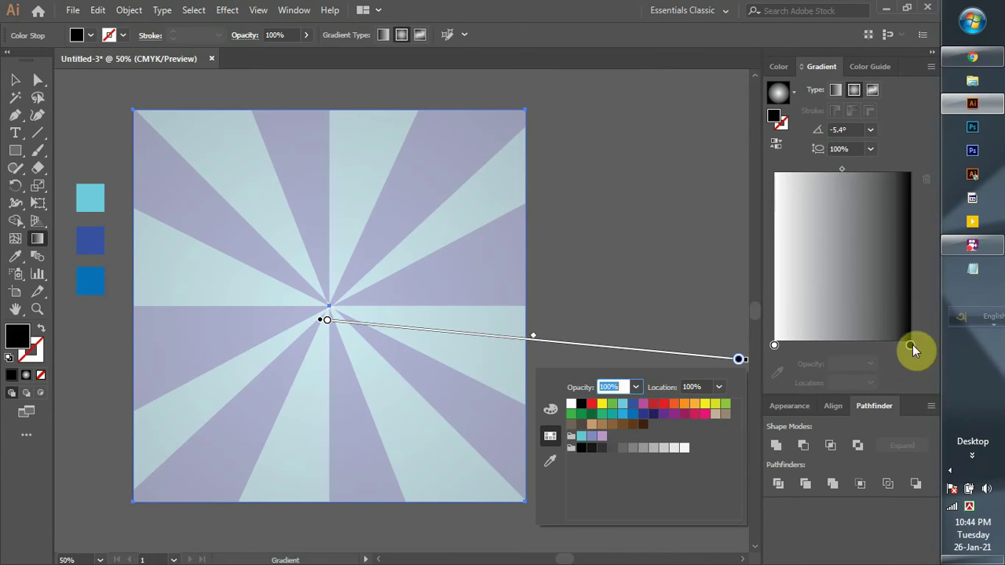
pyautogui.click(632, 414)
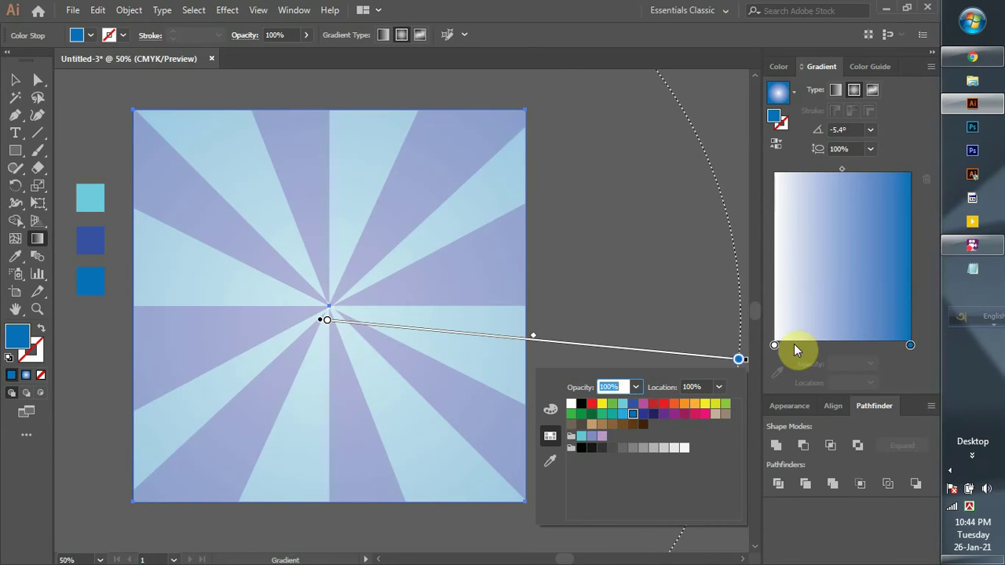
pyautogui.click(623, 415)
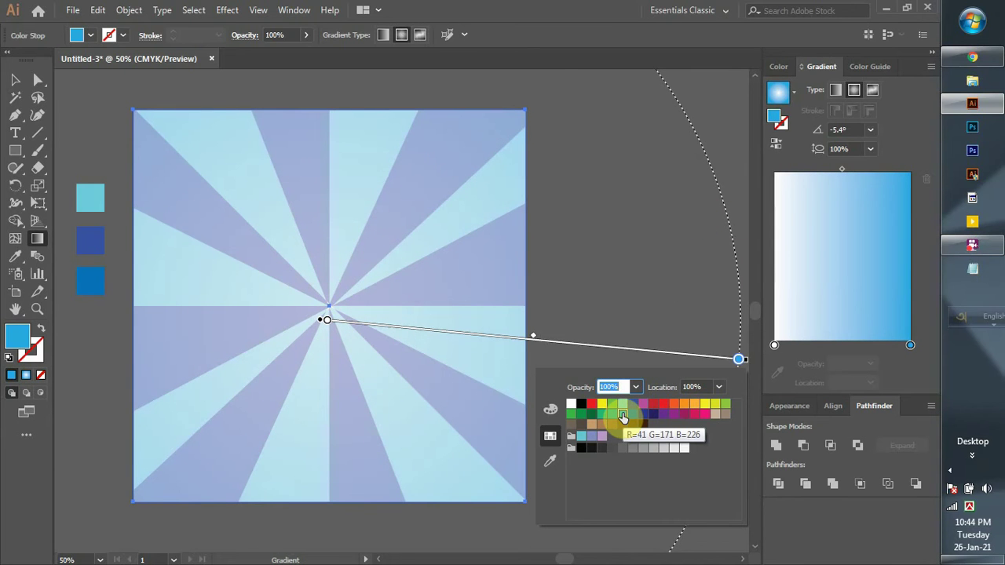
pyautogui.click(633, 413)
pyautogui.click(643, 414)
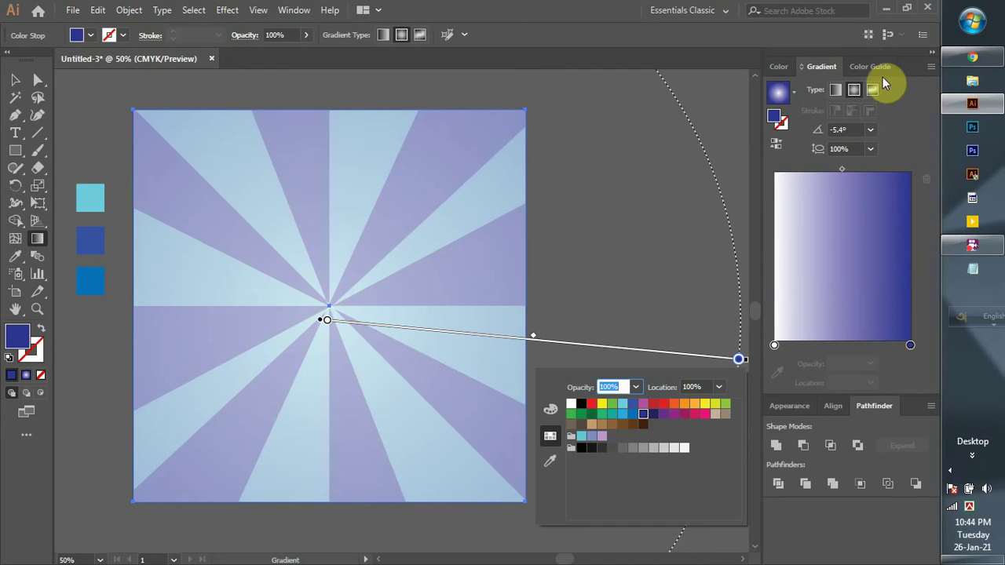
# Close the stop colour settings, finish the gradient edit and deselect the background square
pyautogui.click(327, 74)
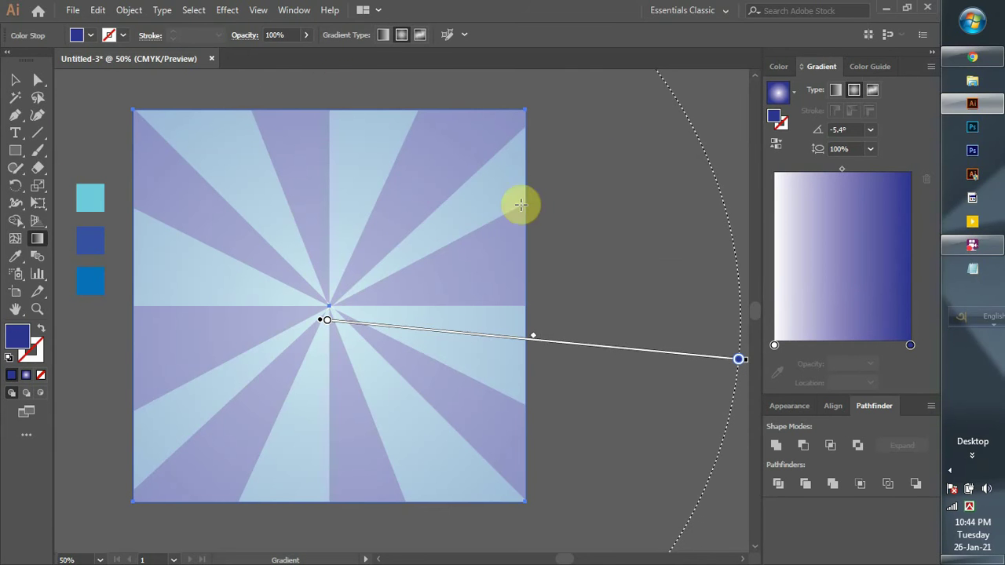
pyautogui.click(15, 79)
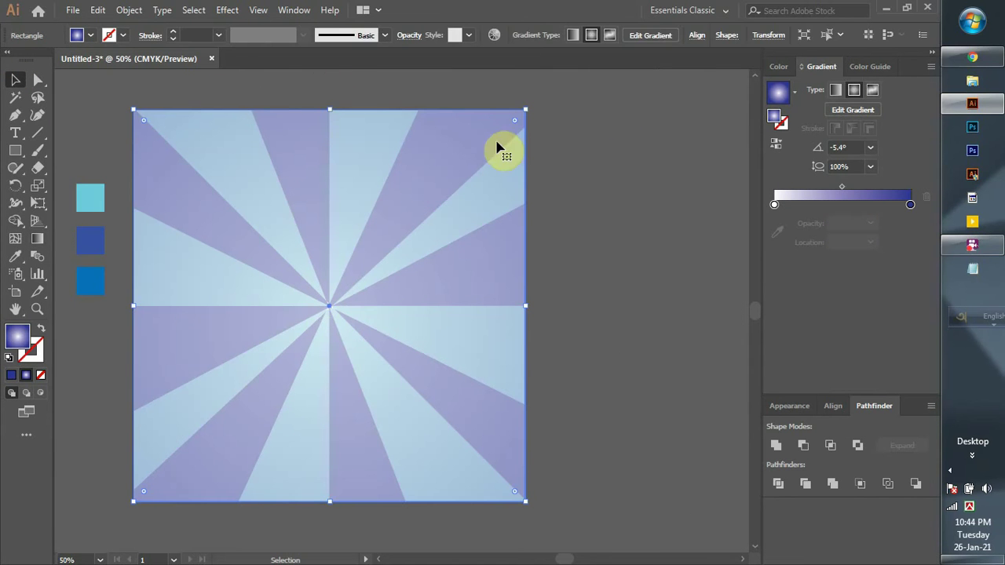
pyautogui.click(565, 147)
pyautogui.scroll(1, 374, 322)
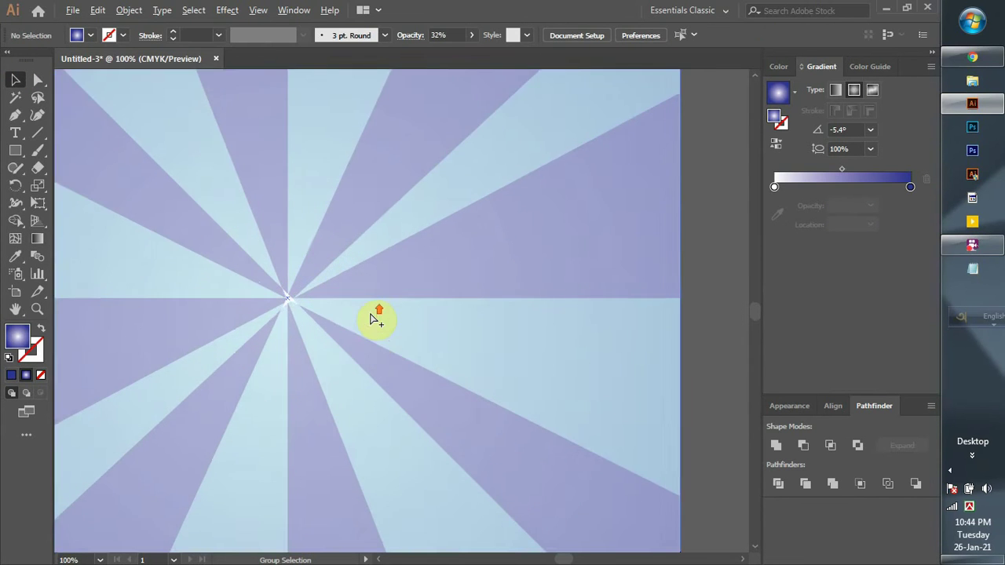
pyautogui.scroll(-1, 382, 319)
pyautogui.hscroll(-2, 400, 298)
pyautogui.scroll(-1, 404, 297)
pyautogui.scroll(1, 404, 296)
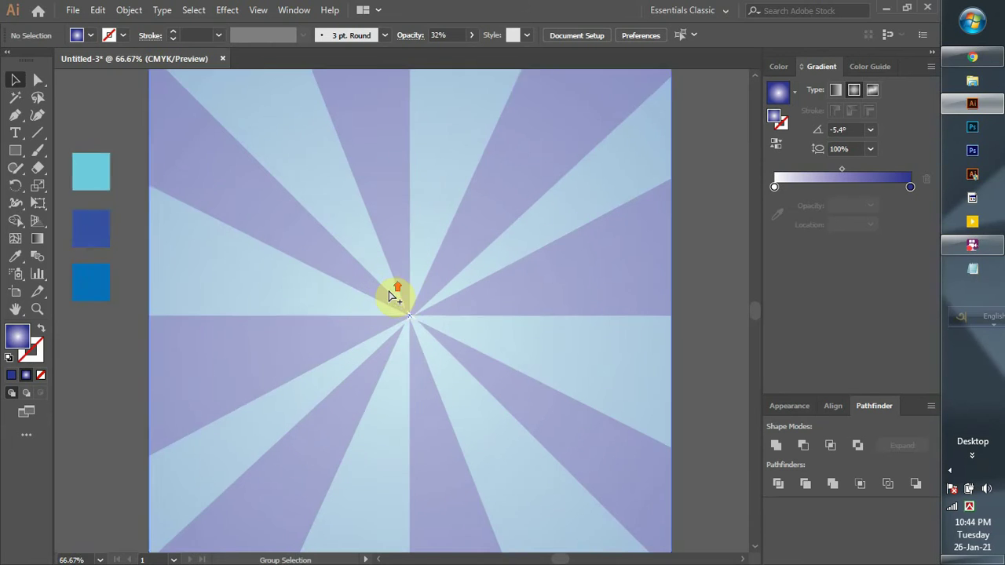
pyautogui.scroll(-1, 393, 292)
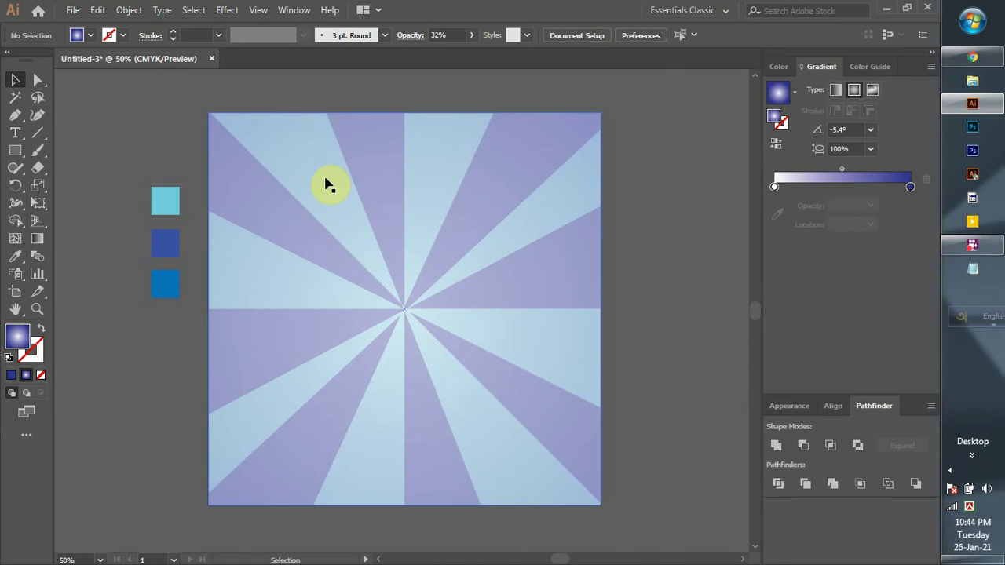
# Place the web-banner-image file from the Desktop using File > Place
pyautogui.click(71, 10)
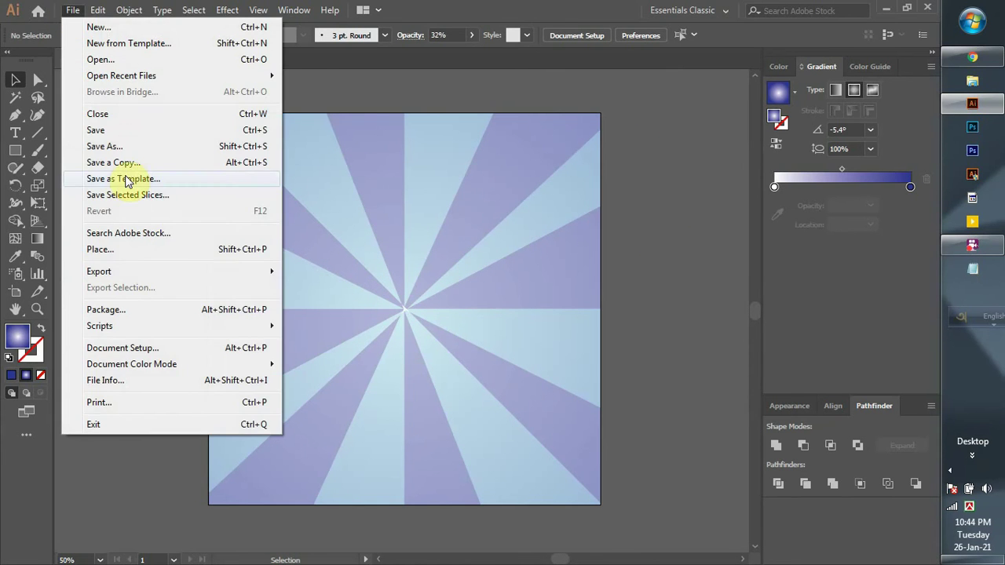
pyautogui.click(111, 250)
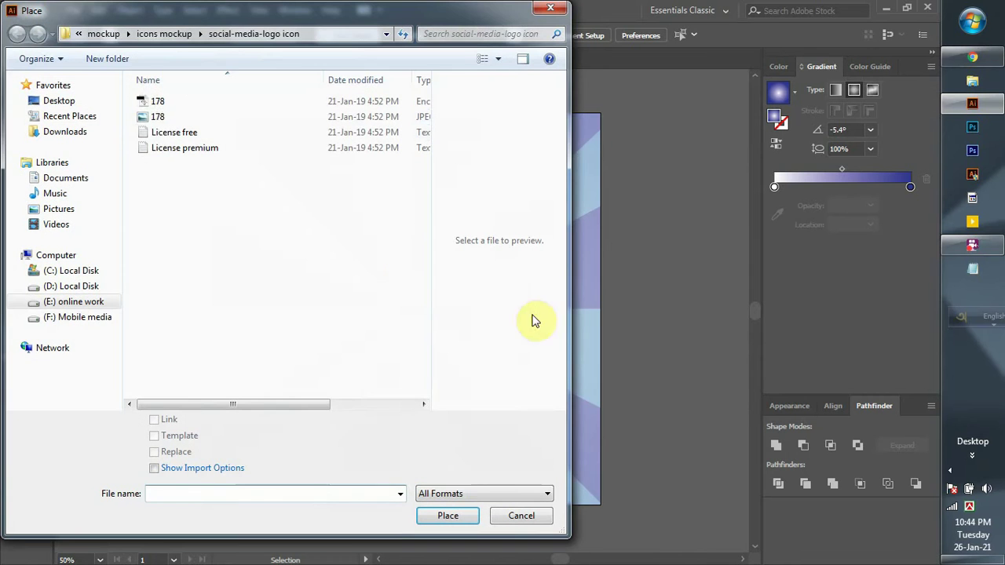
pyautogui.click(73, 100)
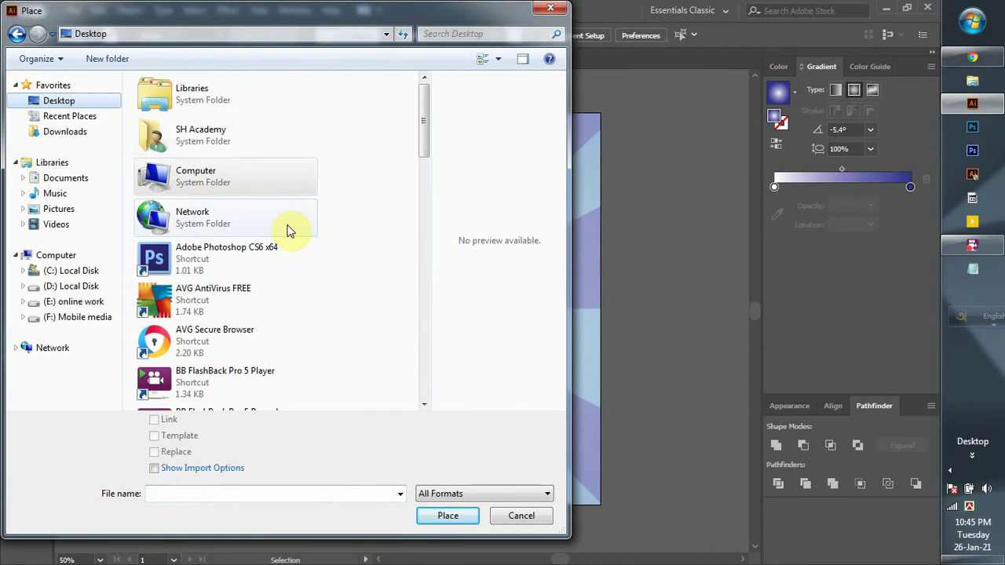
pyautogui.click(220, 351)
pyautogui.scroll(-5, 222, 350)
pyautogui.scroll(-5, 224, 347)
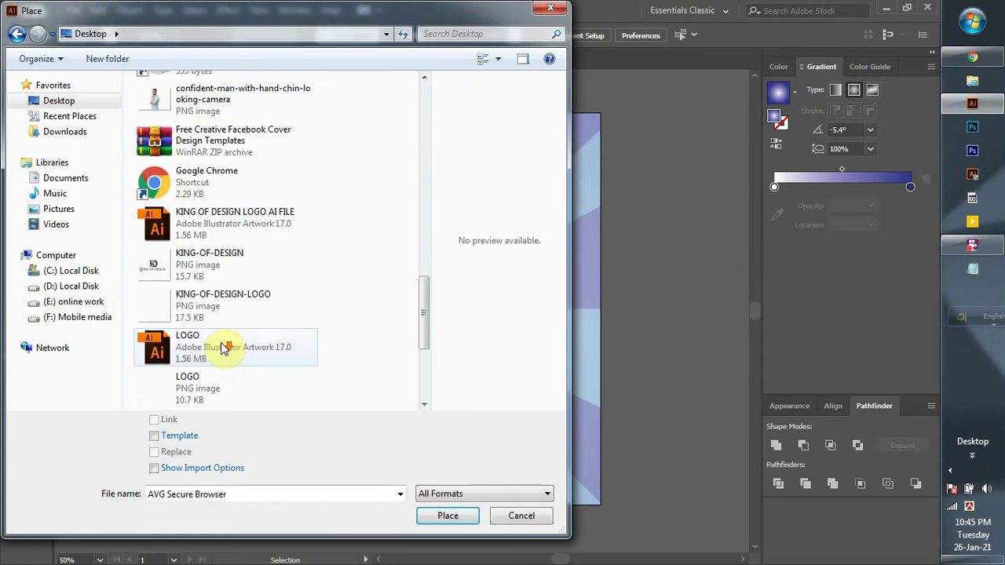
pyautogui.scroll(-3, 225, 350)
pyautogui.click(202, 389)
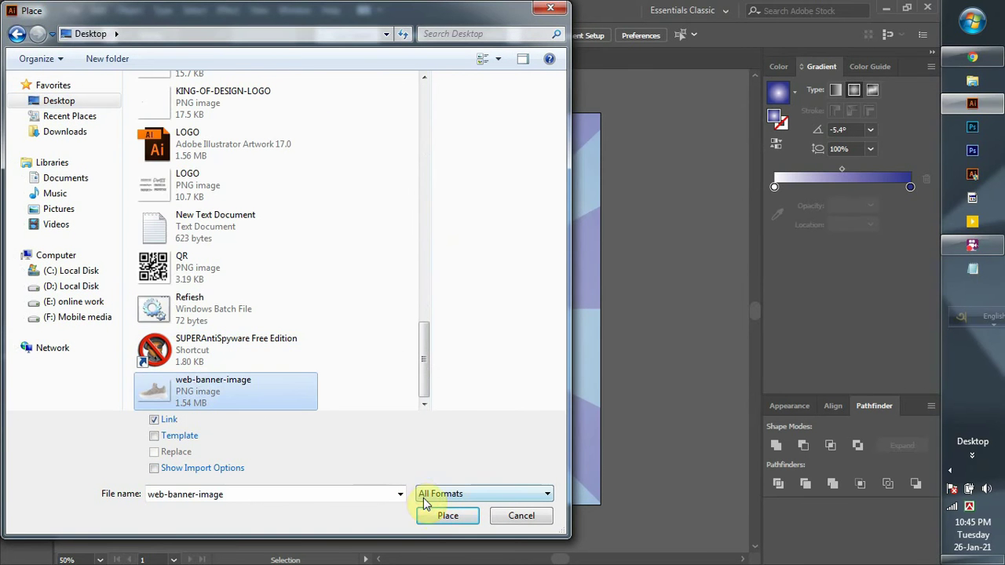
pyautogui.click(437, 515)
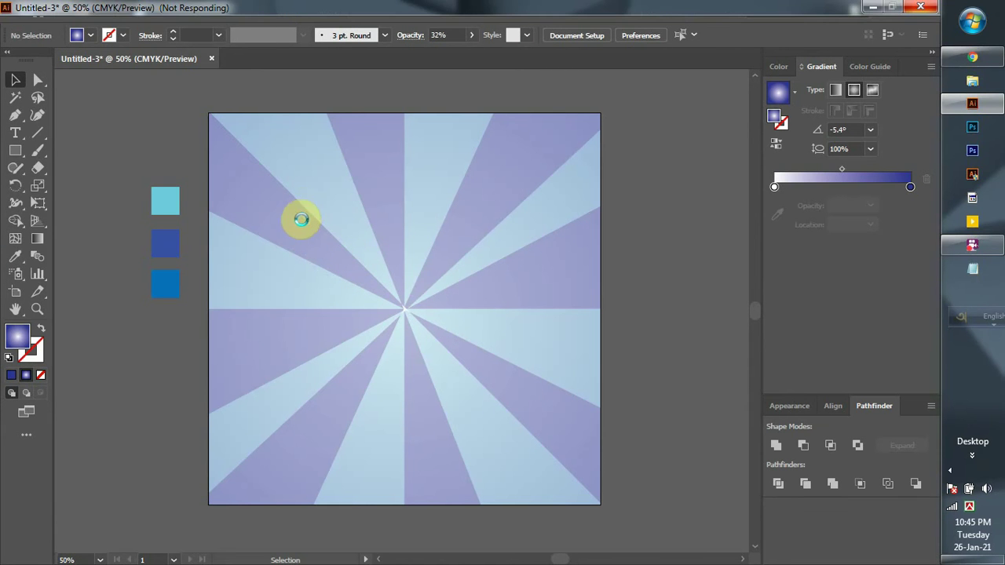
# Drop the sneaker photo on the artboard, tilt it about 30° and shrink it right of centre
pyautogui.moveTo(307, 198); pyautogui.dragTo(671, 440)
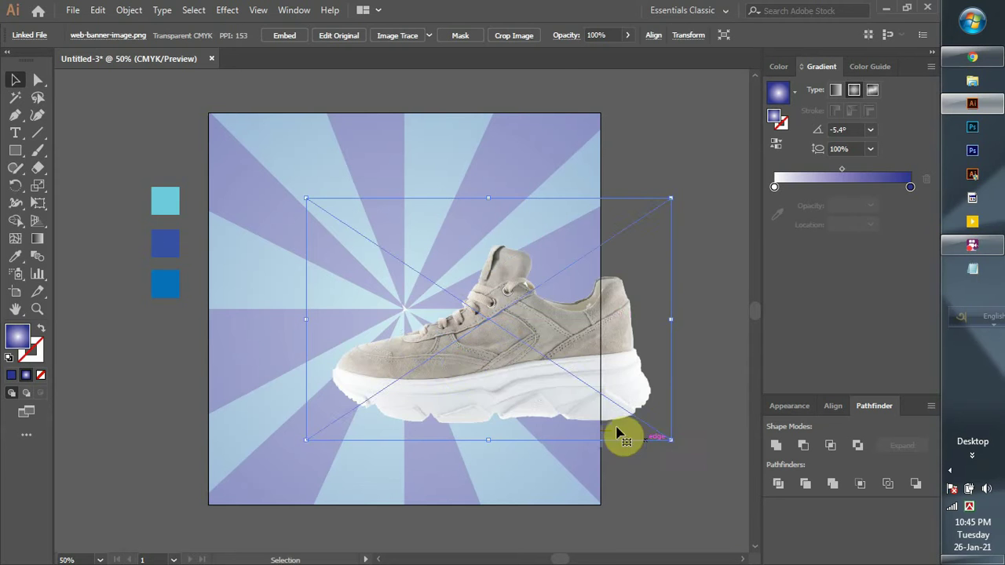
pyautogui.moveTo(503, 382); pyautogui.dragTo(415, 370)
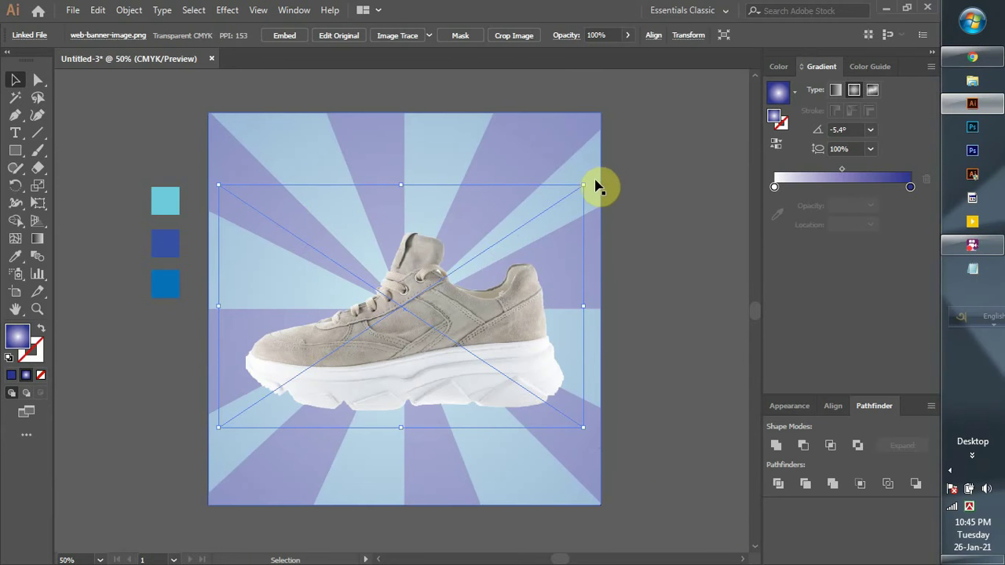
pyautogui.moveTo(590, 181); pyautogui.dragTo(476, 218)
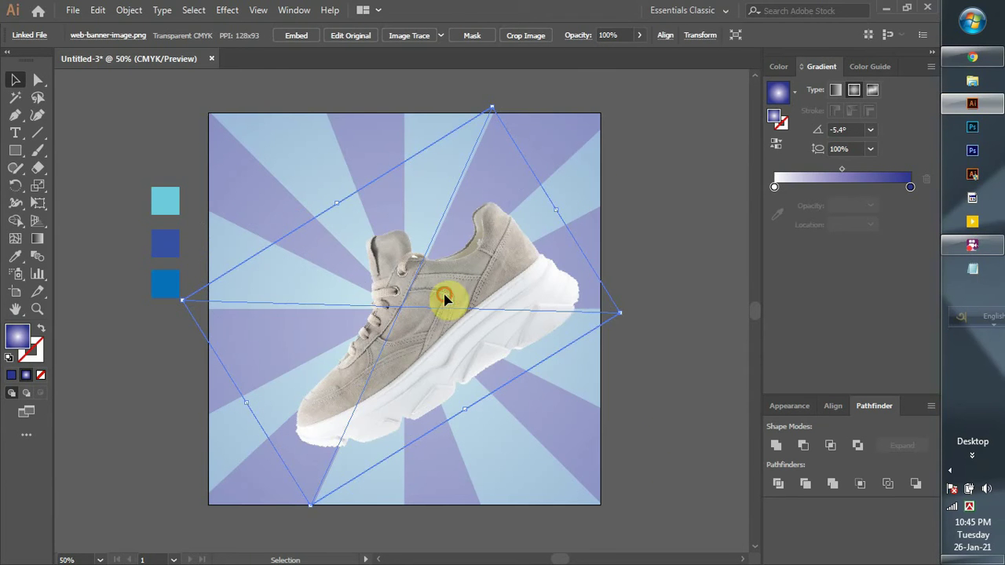
pyautogui.moveTo(619, 311); pyautogui.dragTo(580, 316)
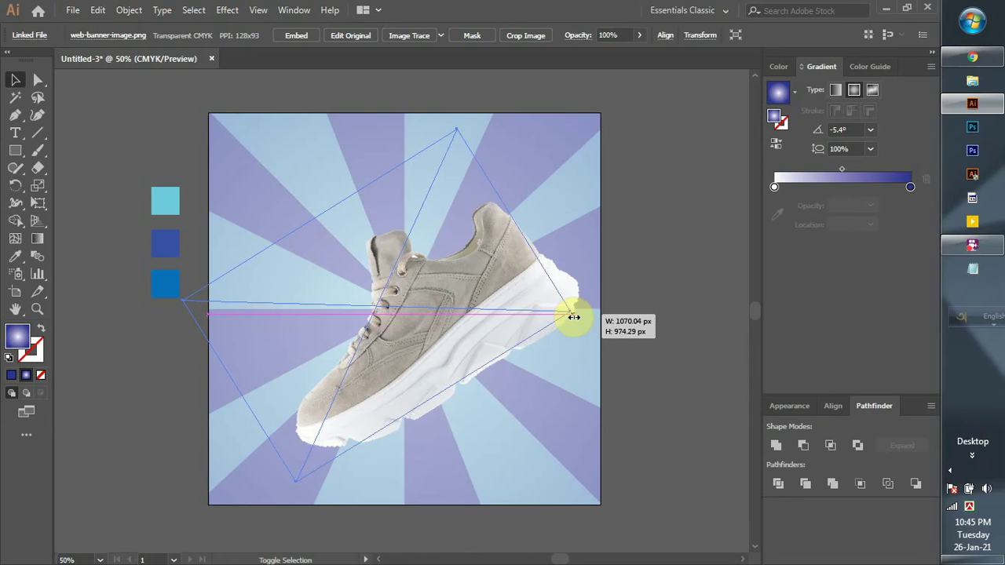
pyautogui.moveTo(580, 315); pyautogui.dragTo(520, 289)
pyautogui.moveTo(380, 312)
pyautogui.mouseDown()
pyautogui.moveTo(461, 292)
pyautogui.moveTo(493, 313)
pyautogui.moveTo(482, 292)
pyautogui.mouseUp()
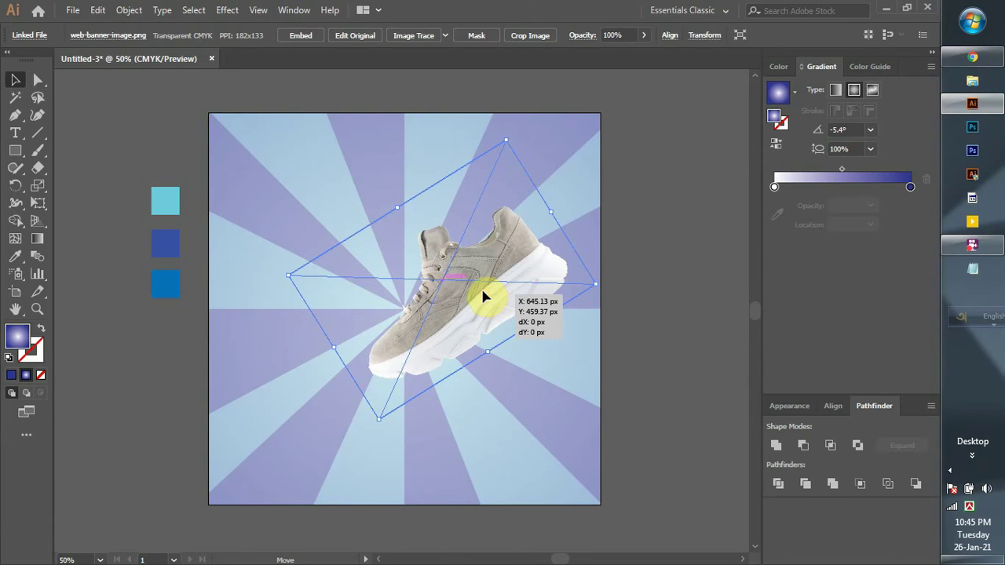
# Nudge the shoe slightly down and right, then deselect it
pyautogui.click(646, 283)
pyautogui.scroll(2, 505, 341)
pyautogui.scroll(-2, 507, 343)
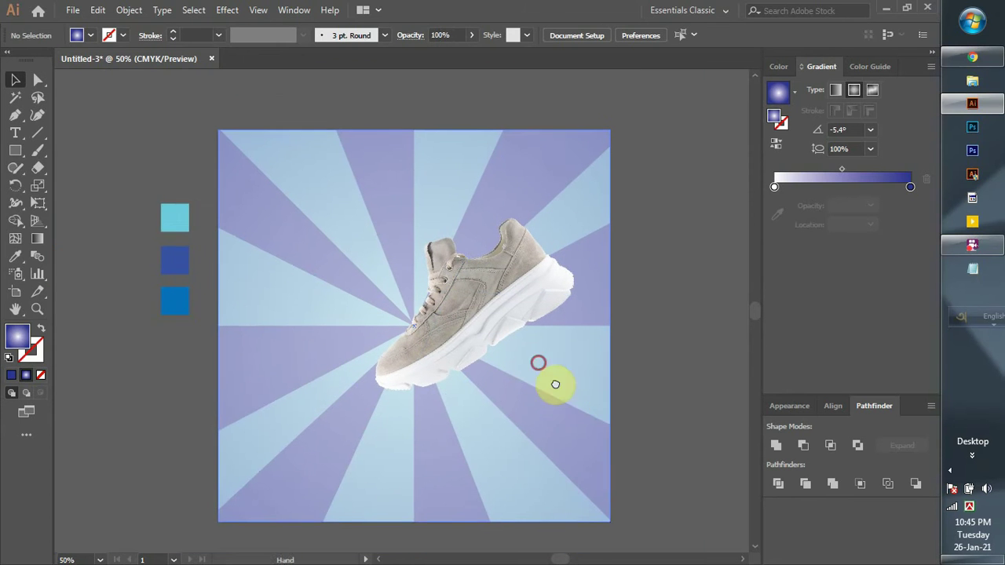
pyautogui.scroll(1, 519, 362)
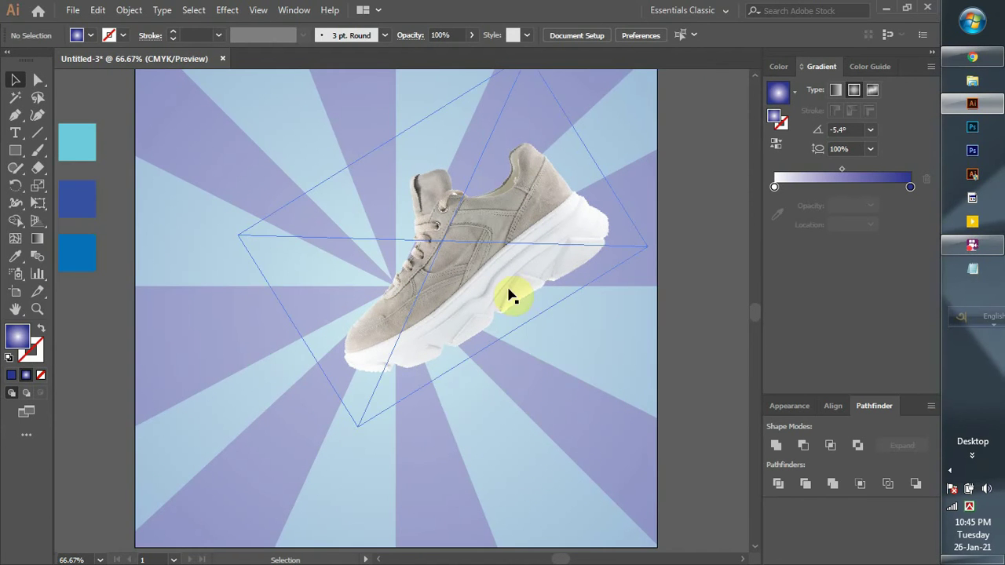
pyautogui.moveTo(476, 267); pyautogui.dragTo(479, 273)
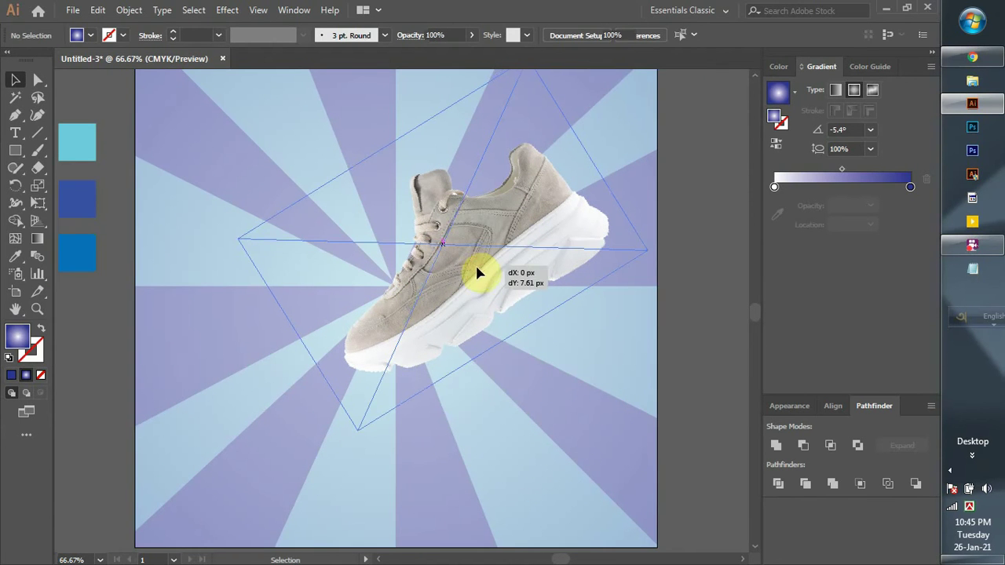
pyautogui.click(680, 314)
pyautogui.scroll(-1, 615, 405)
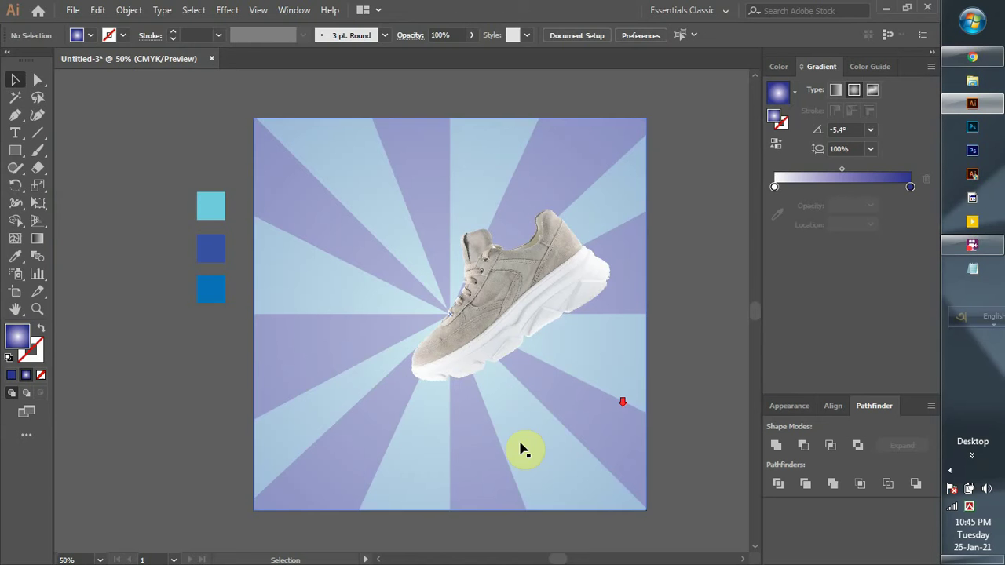
# Select the sunburst ray group and lower its opacity from 50% to 28%
pyautogui.click(361, 332)
pyautogui.click(322, 382)
pyautogui.press('a')
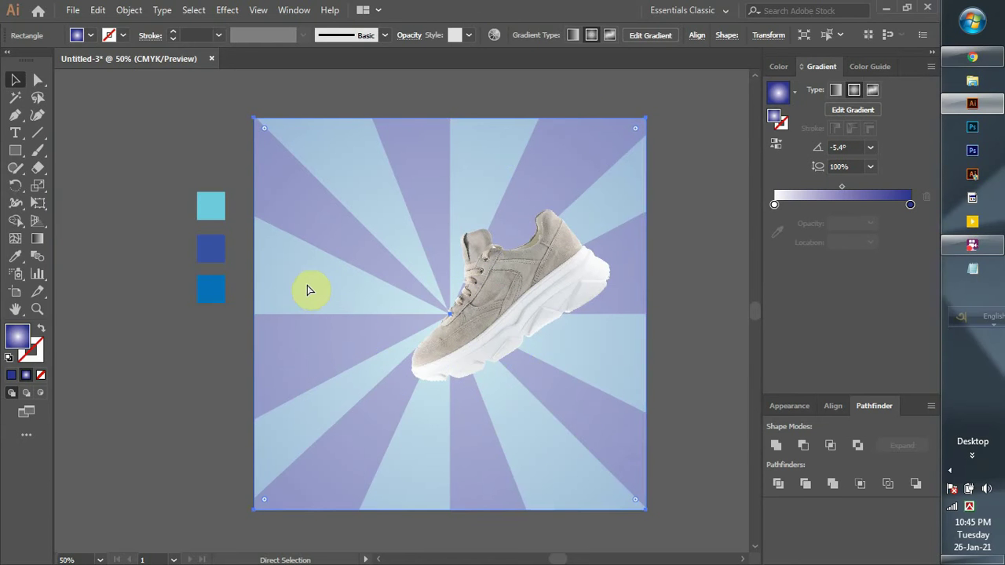
pyautogui.press('v')
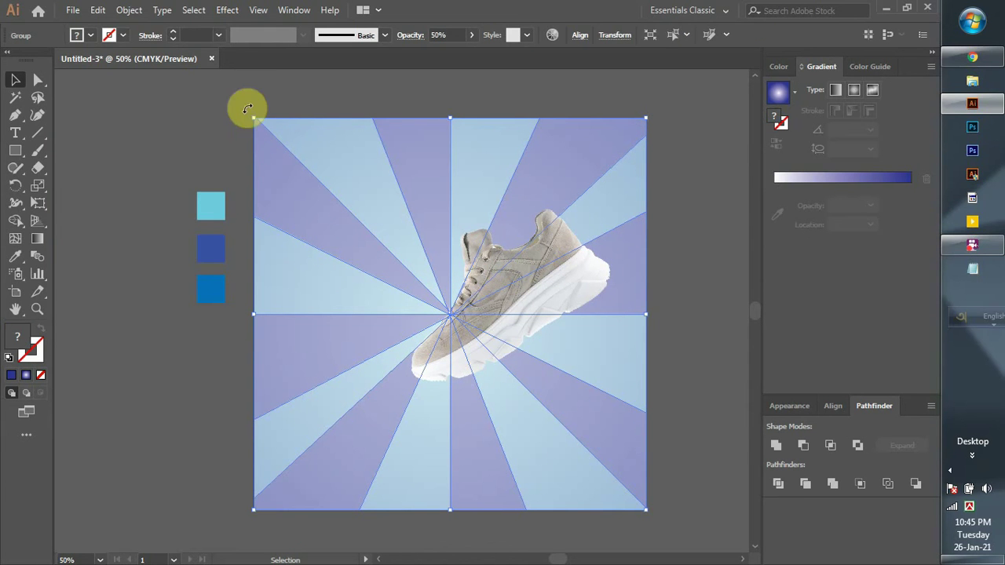
pyautogui.moveTo(233, 94); pyautogui.dragTo(308, 204)
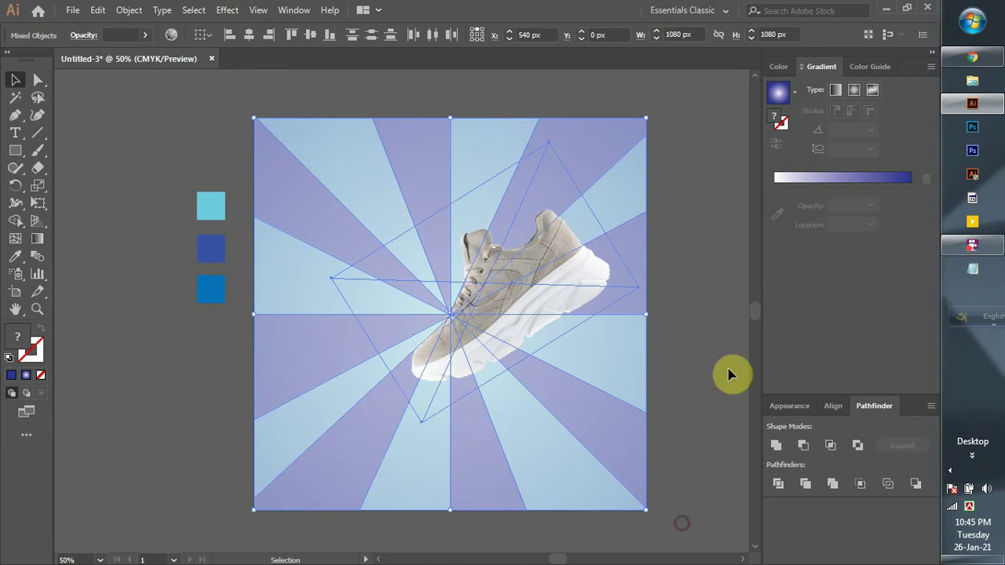
pyautogui.click(720, 359)
pyautogui.click(289, 210)
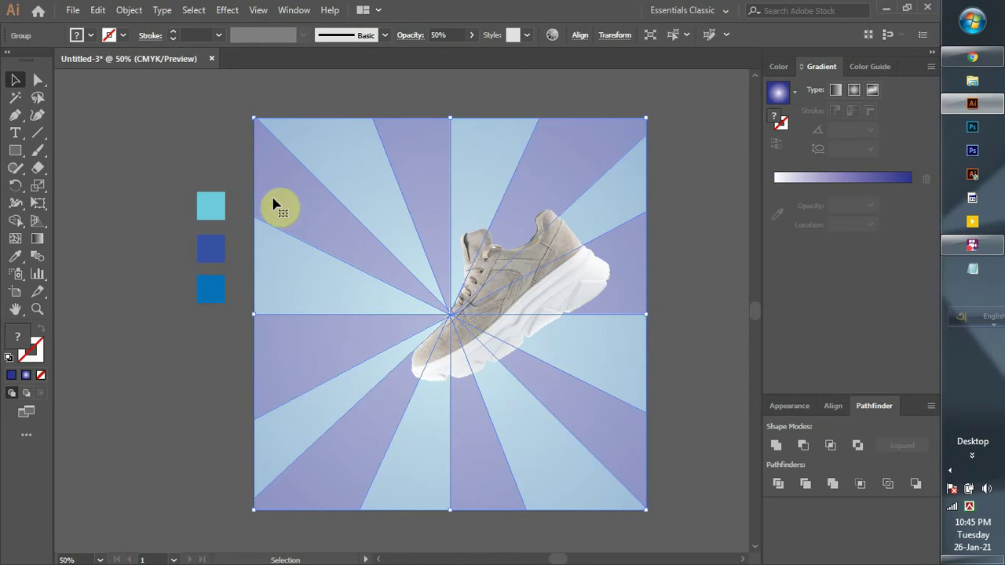
pyautogui.click(453, 86)
pyautogui.click(431, 149)
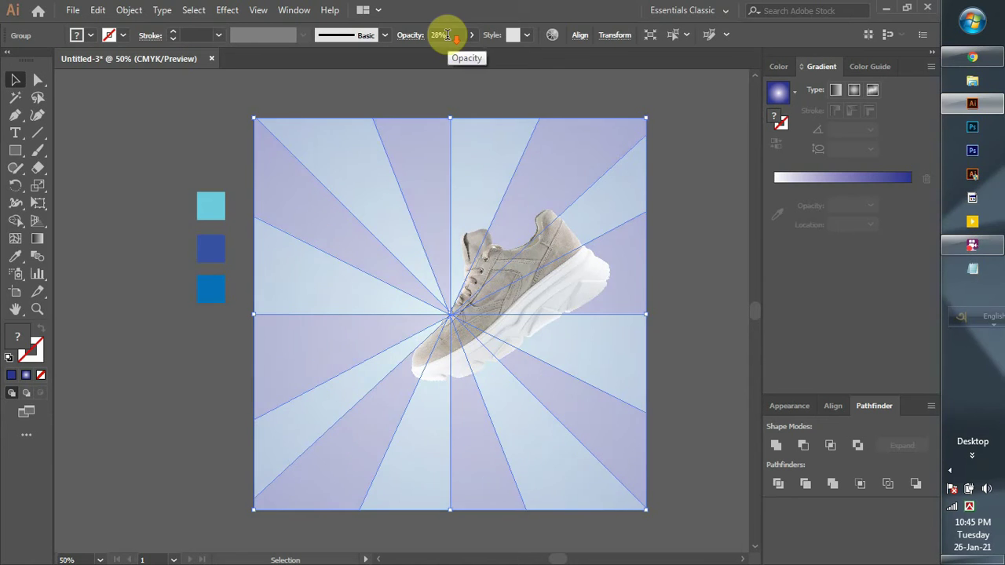
pyautogui.click(429, 98)
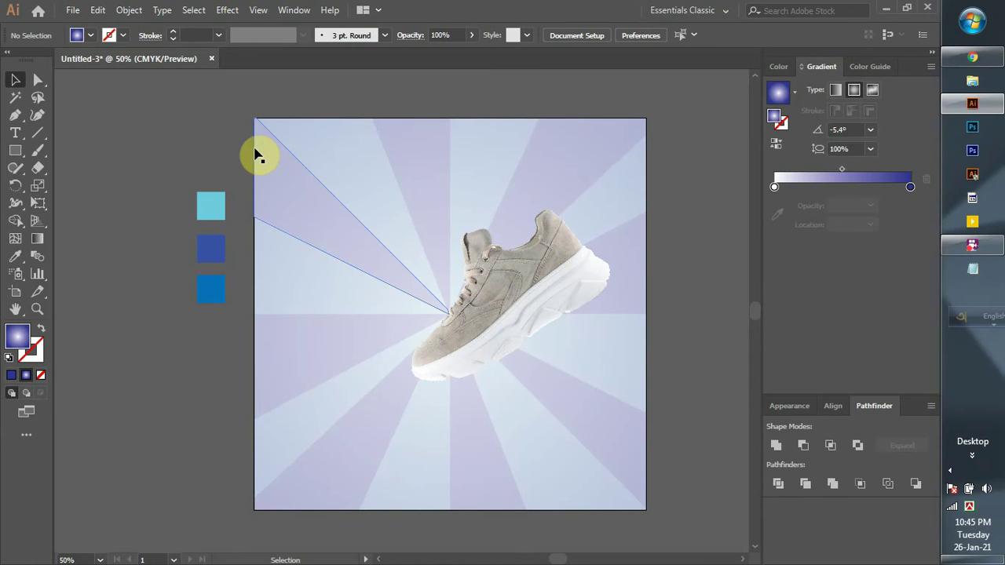
pyautogui.click(534, 307)
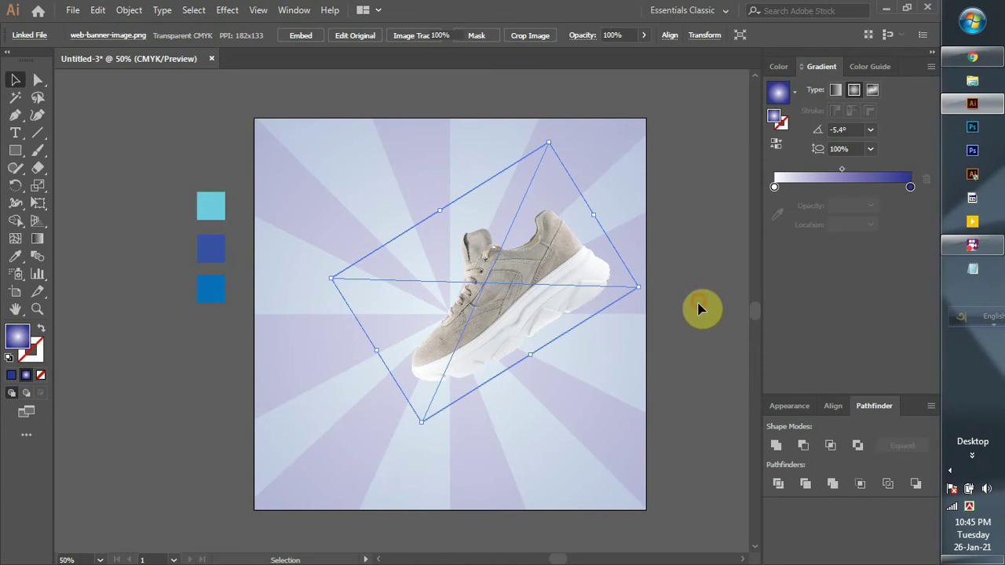
pyautogui.click(701, 309)
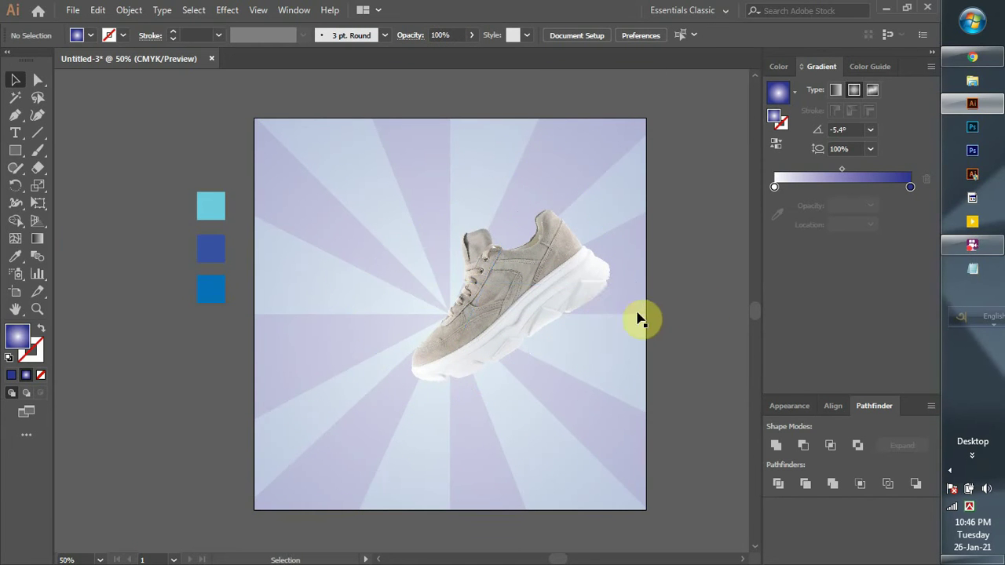
# Select the shoe image and zoom in on it
pyautogui.scroll(1, 511, 310)
pyautogui.scroll(-1, 511, 310)
pyautogui.scroll(1, 489, 288)
pyautogui.scroll(-1, 489, 291)
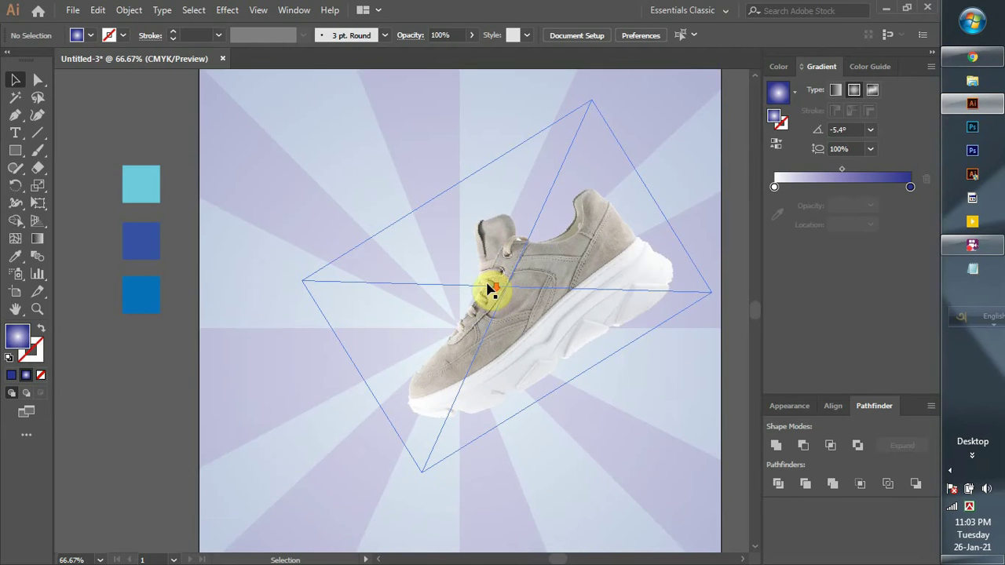
pyautogui.scroll(-1, 489, 291)
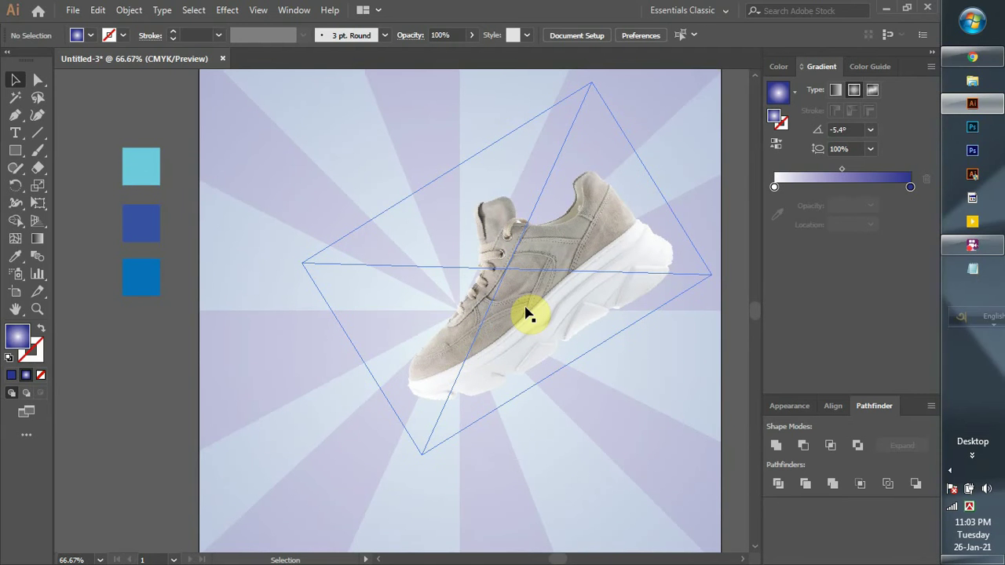
pyautogui.click(521, 308)
pyautogui.hotkey('ctrl', '1')
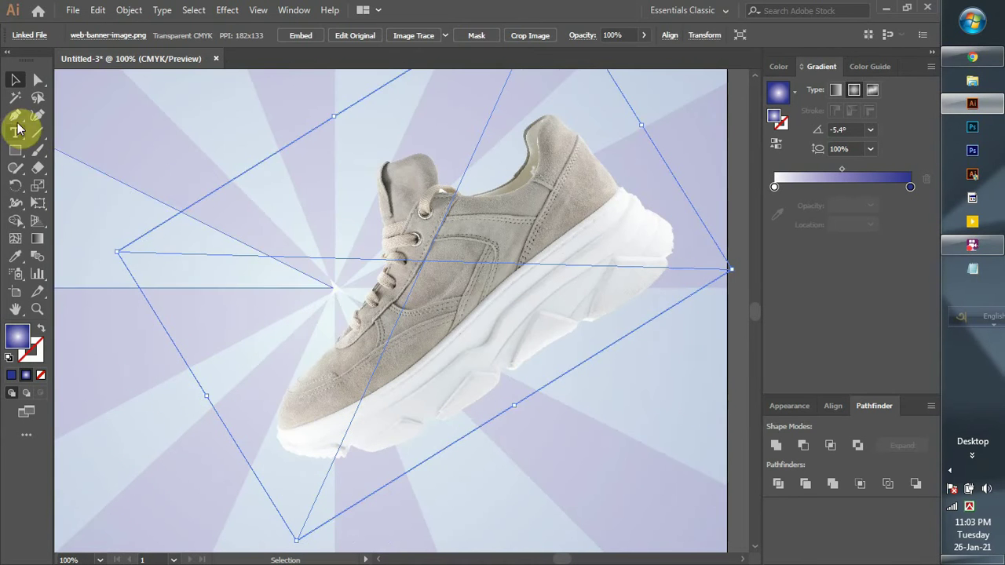
# Draw a curved, closed blob outline with the Pen tool over the shoe, then select it
pyautogui.click(15, 115)
pyautogui.click(283, 322)
pyautogui.moveTo(361, 214); pyautogui.dragTo(378, 156)
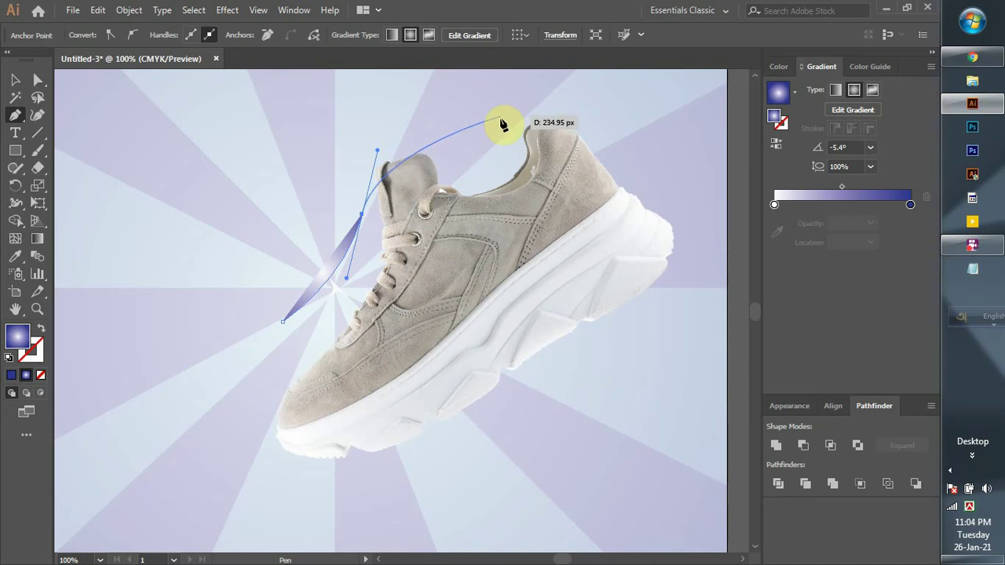
pyautogui.moveTo(488, 141); pyautogui.dragTo(692, 285)
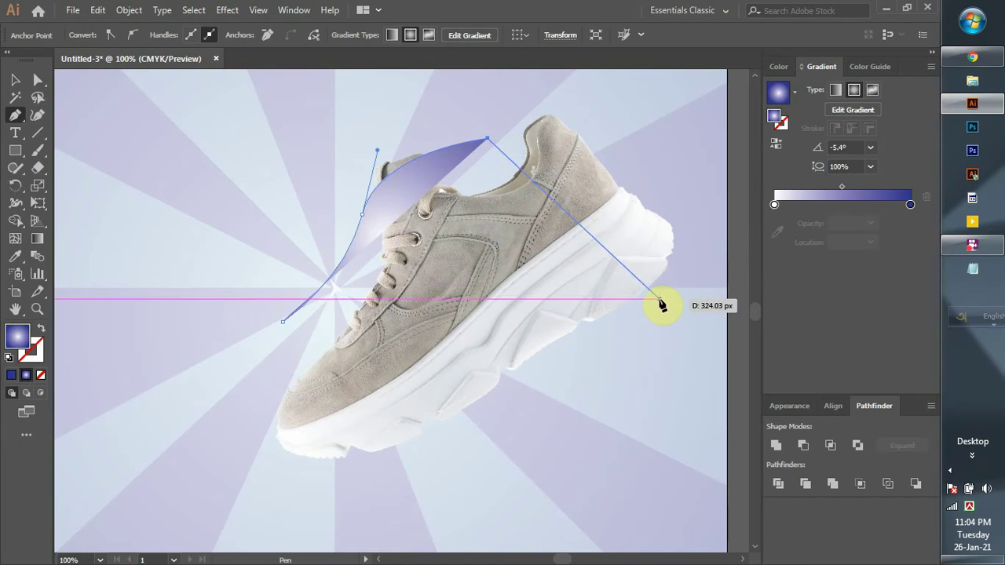
pyautogui.moveTo(602, 338)
pyautogui.mouseDown()
pyautogui.moveTo(561, 561)
pyautogui.moveTo(536, 326)
pyautogui.mouseUp()
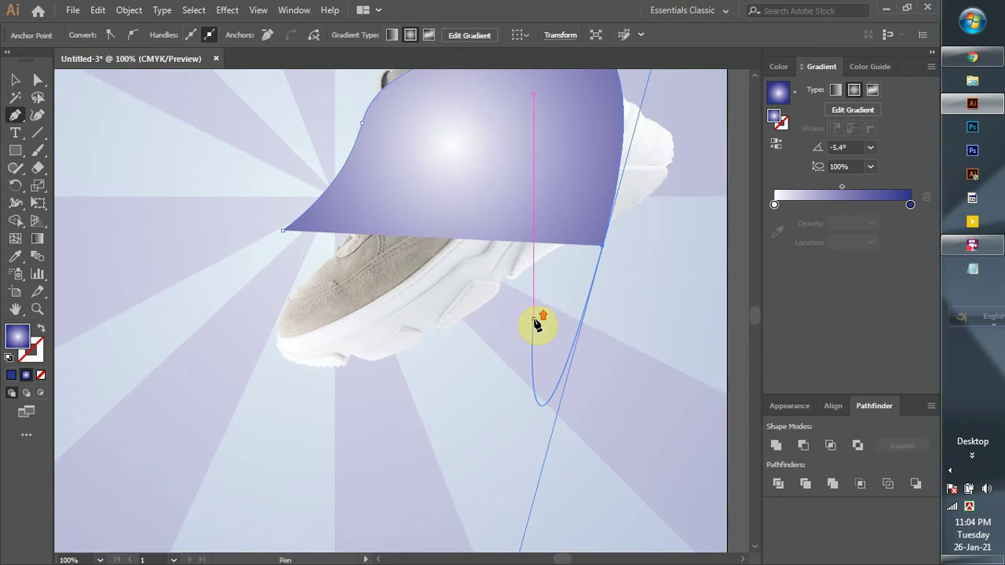
pyautogui.scroll(2, 636, 269)
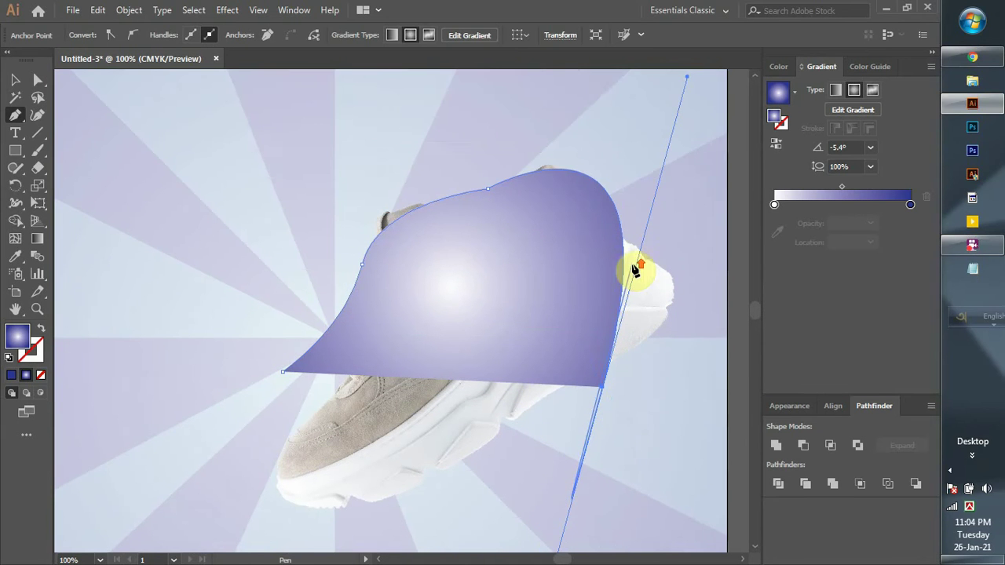
pyautogui.scroll(-1, 636, 270)
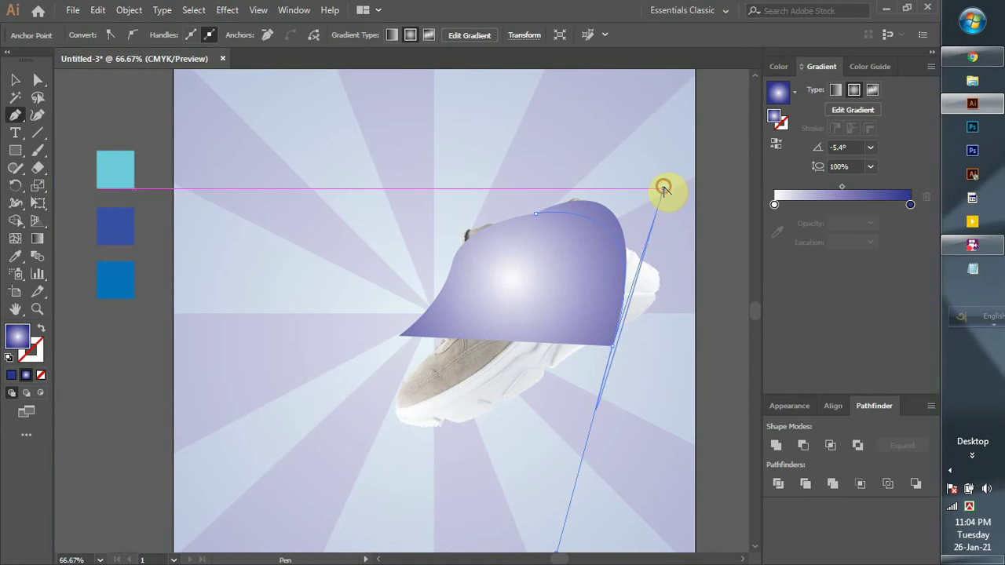
pyautogui.moveTo(667, 141)
pyautogui.mouseDown()
pyautogui.moveTo(673, 219)
pyautogui.moveTo(398, 346)
pyautogui.moveTo(428, 271)
pyautogui.moveTo(471, 285)
pyautogui.mouseUp()
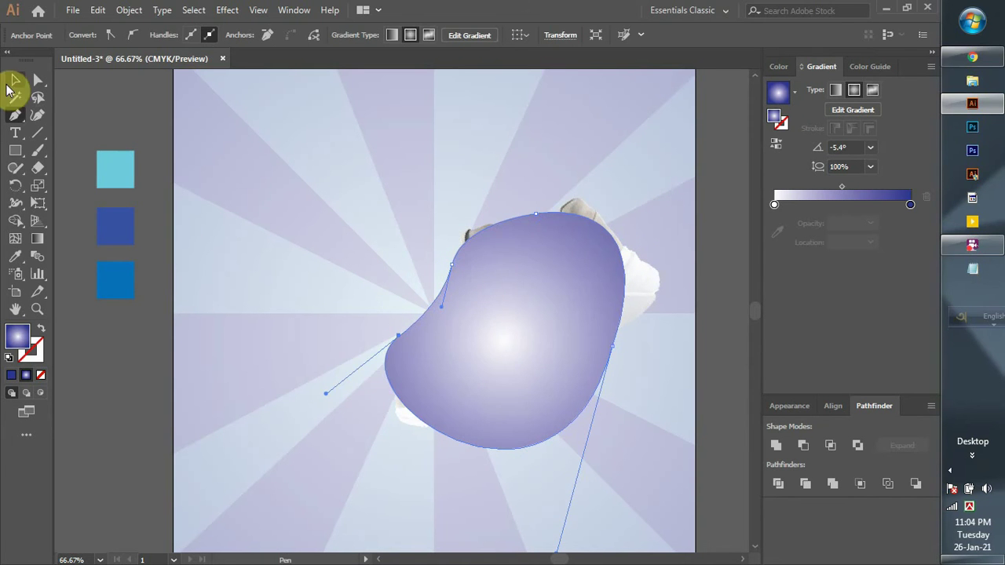
pyautogui.click(14, 79)
pyautogui.click(481, 331)
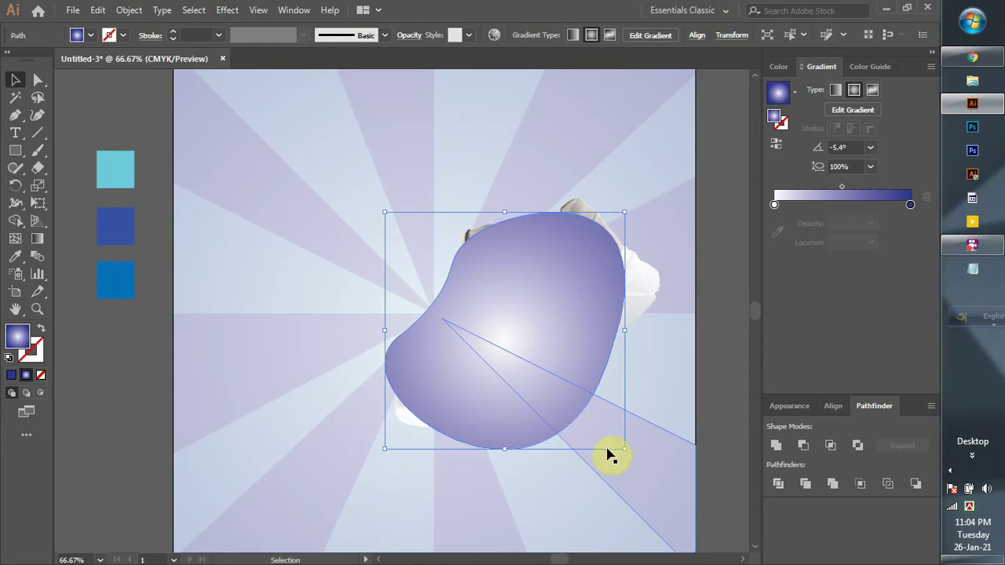
# Scale a smaller inner copy of the blob, swapping fill and stroke so it keeps a gradient fill
pyautogui.press('a')
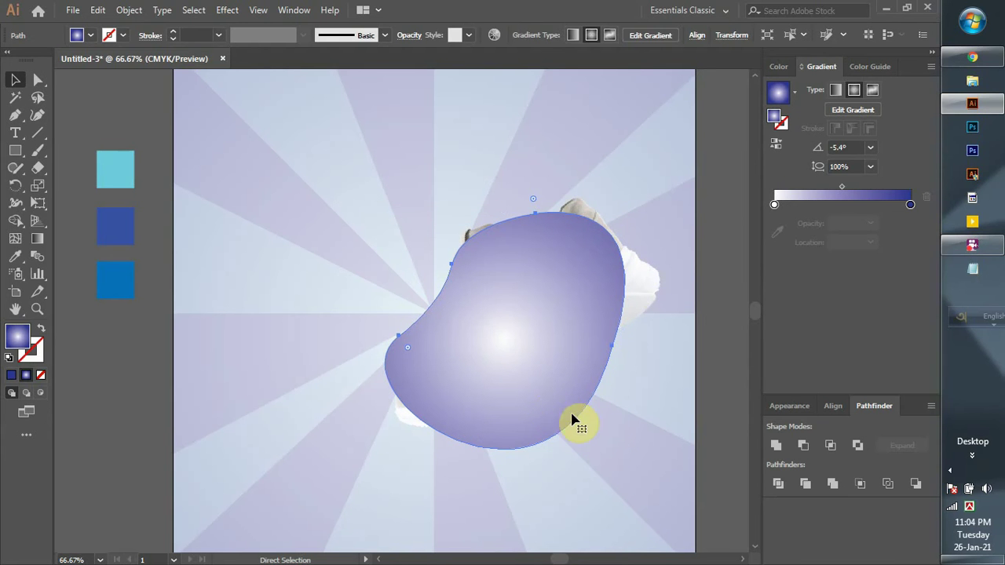
pyautogui.press('v')
pyautogui.hotkey('shift', 'x')
pyautogui.moveTo(625, 446)
pyautogui.mouseDown()
pyautogui.moveTo(593, 418)
pyautogui.moveTo(595, 440)
pyautogui.mouseUp()
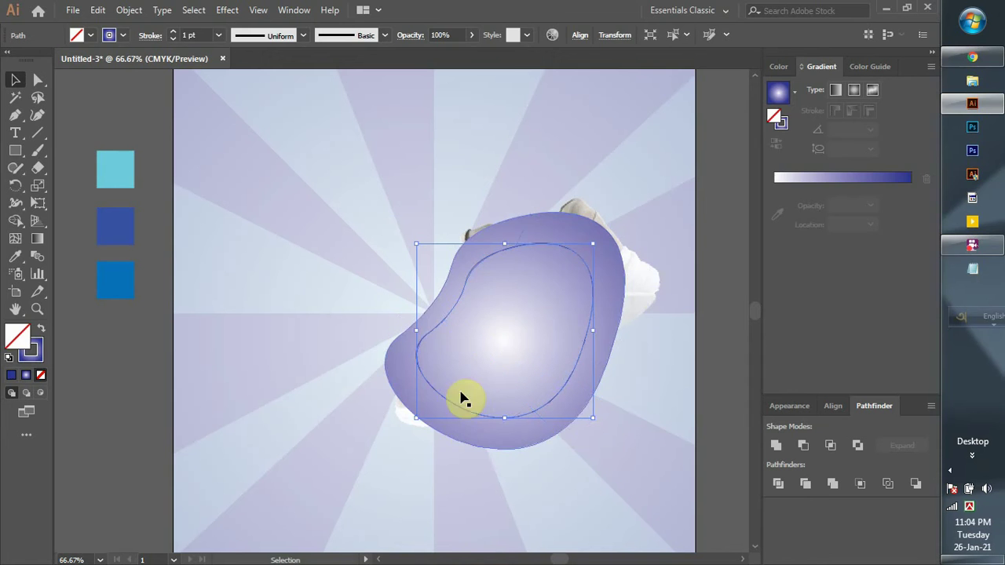
pyautogui.hotkey('shift', 'x')
# Send both blobs behind the shoe and enlarge the shoe image slightly
pyautogui.keyDown('shift'); pyautogui.click(609, 310); pyautogui.keyUp('shift')
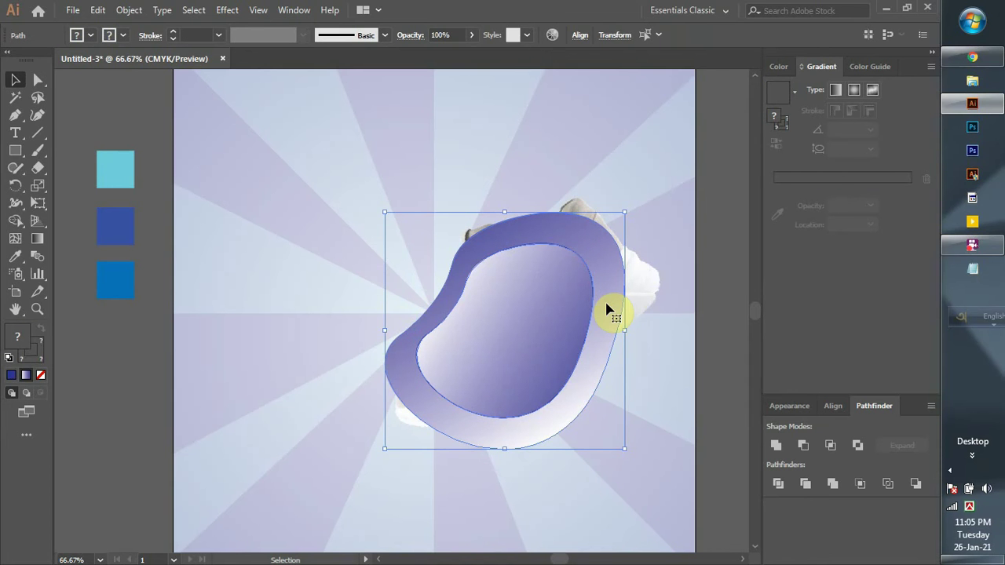
pyautogui.press('a')
pyautogui.hotkey('ctrl', '[')
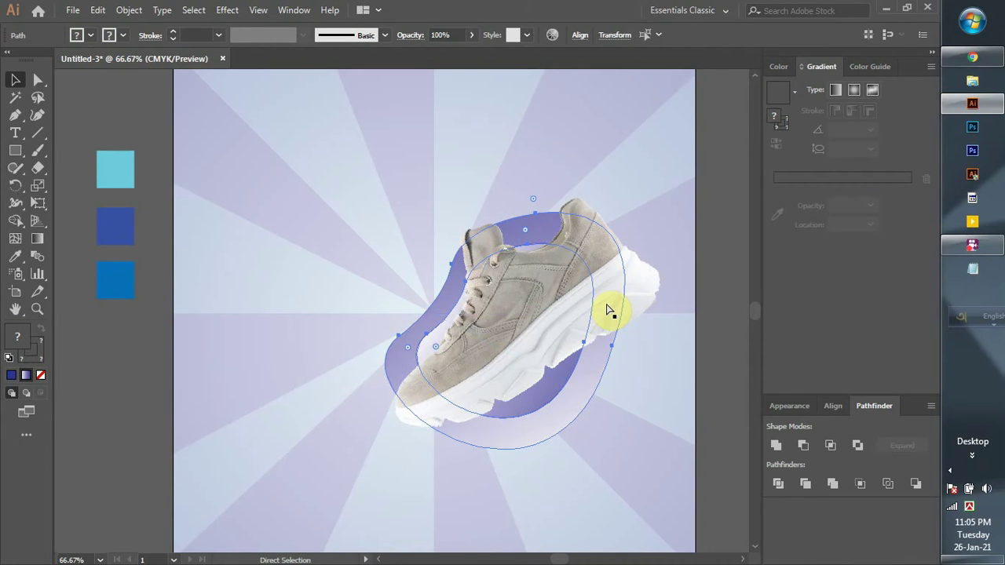
pyautogui.press('v')
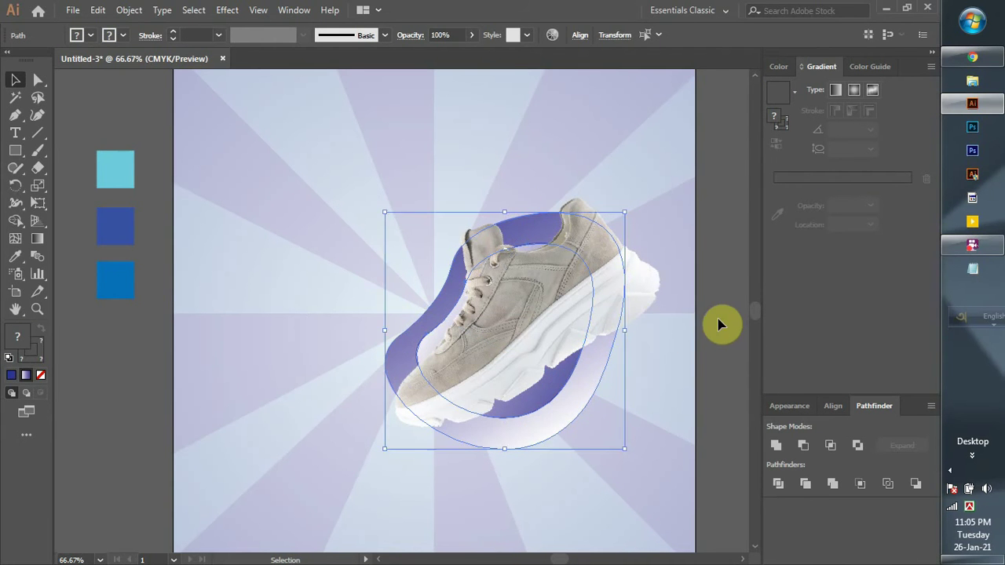
pyautogui.click(716, 326)
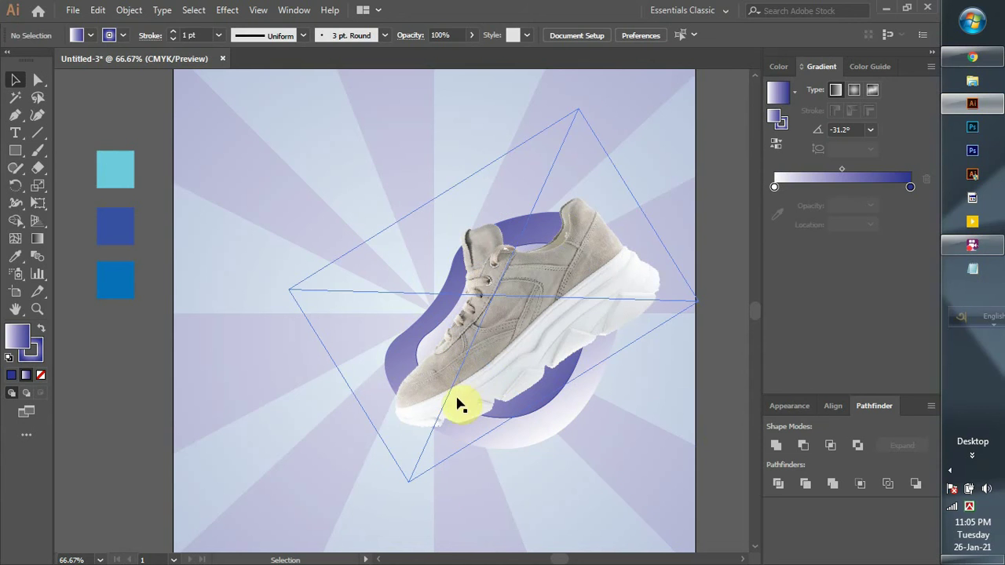
pyautogui.click(525, 363)
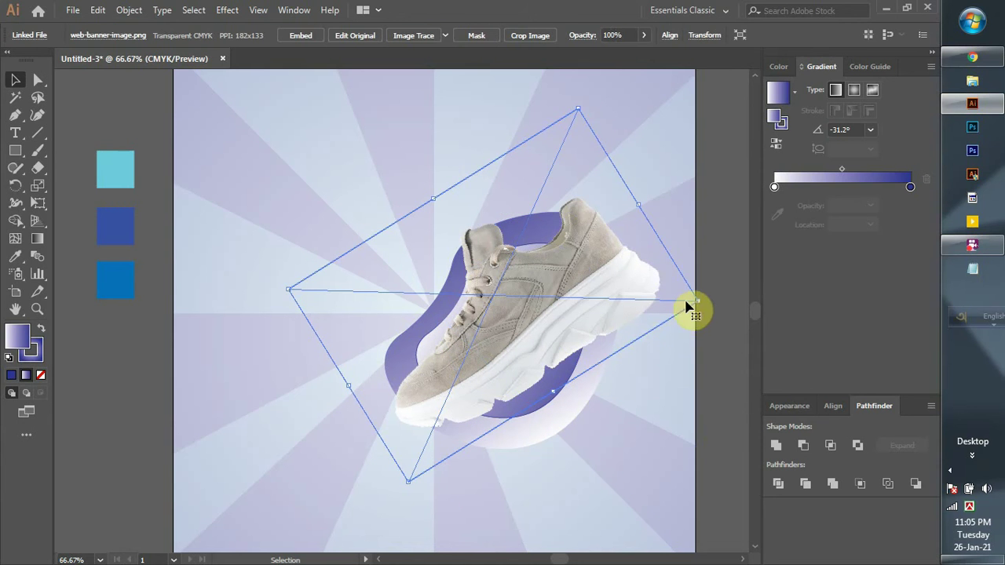
pyautogui.moveTo(699, 300); pyautogui.dragTo(691, 302)
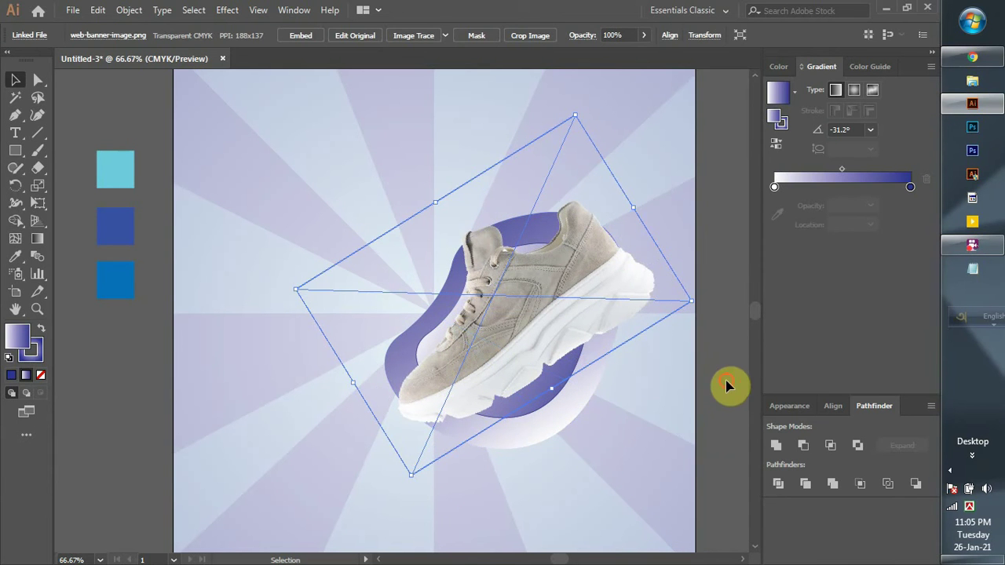
# Recolour the blob gradient's end stop for a pink-to-tan blend
pyautogui.click(709, 404)
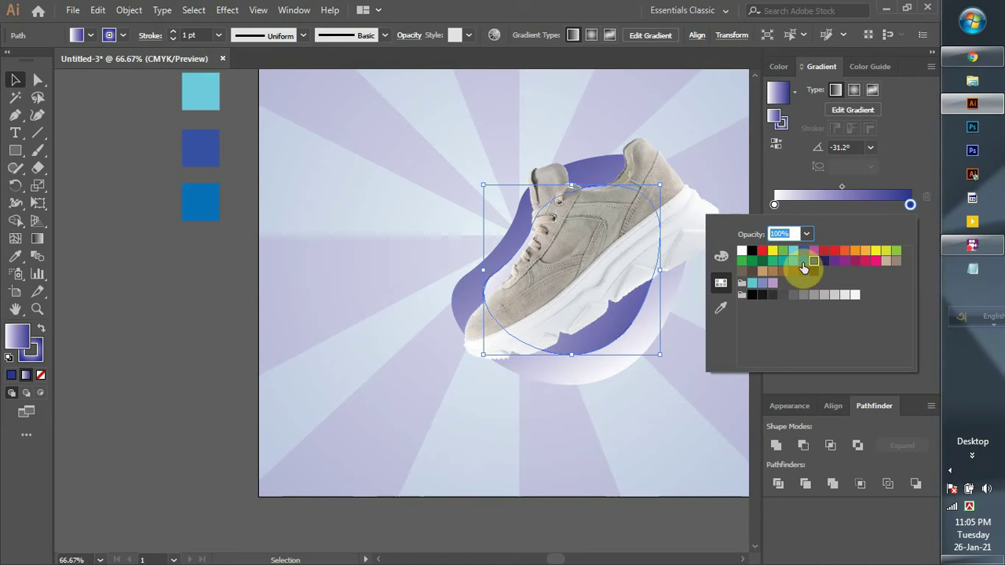
pyautogui.click(803, 263)
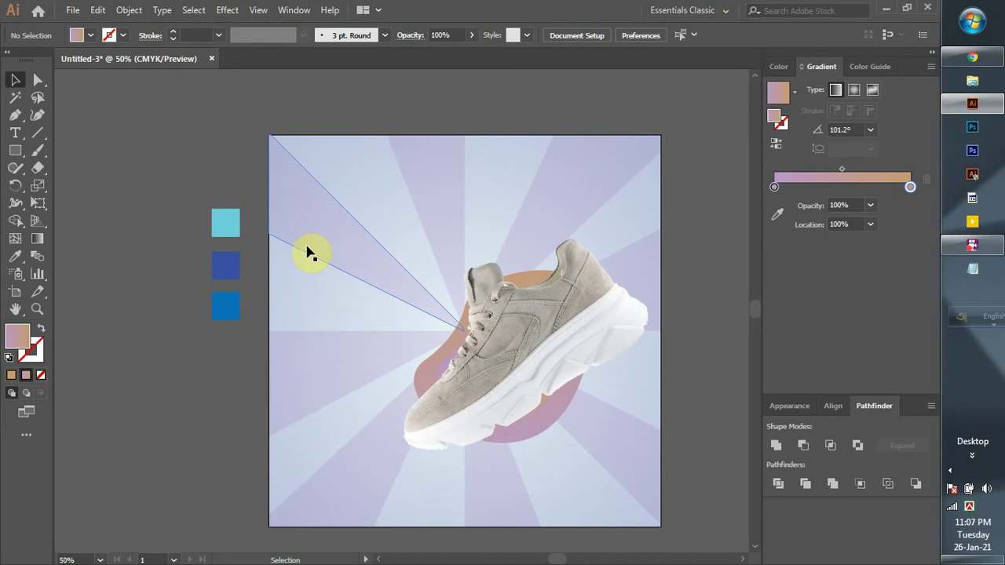
# Type NEW ARRIVAL near the top of the banner and set it in Roboto Black
pyautogui.click(15, 132)
pyautogui.scroll(4, 298, 250)
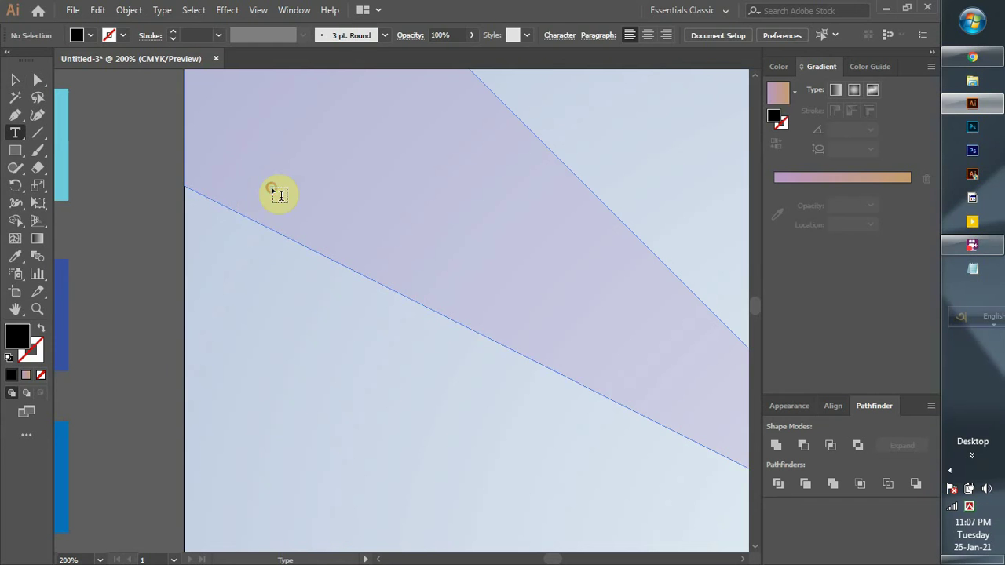
pyautogui.click(274, 191)
pyautogui.write('NEW A')
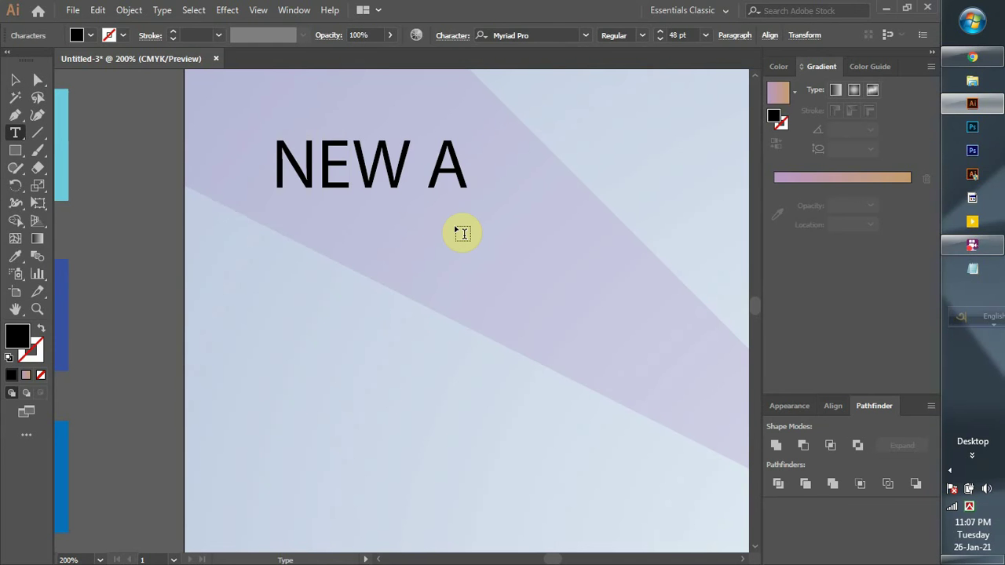
pyautogui.write('RRIVAL')
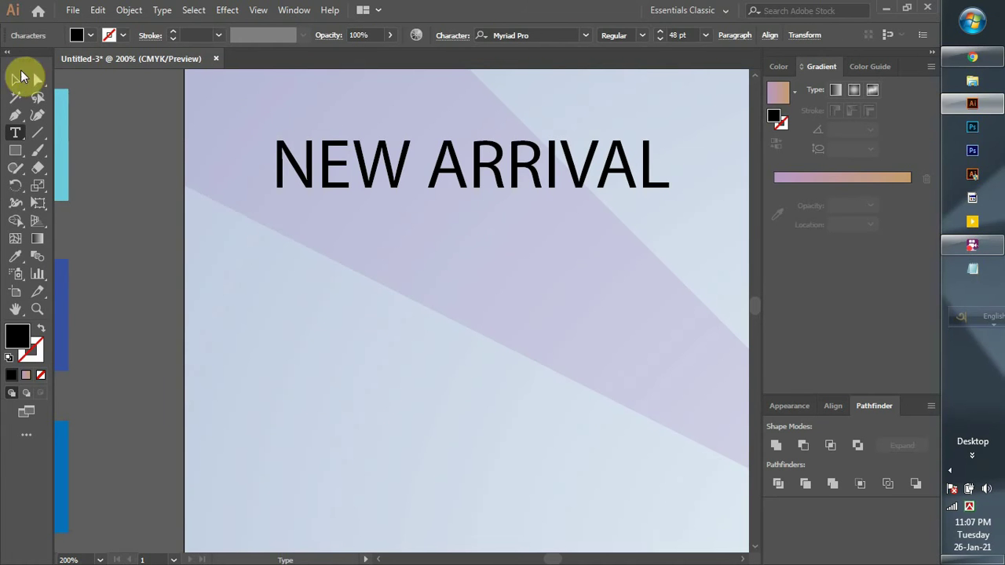
pyautogui.click(11, 78)
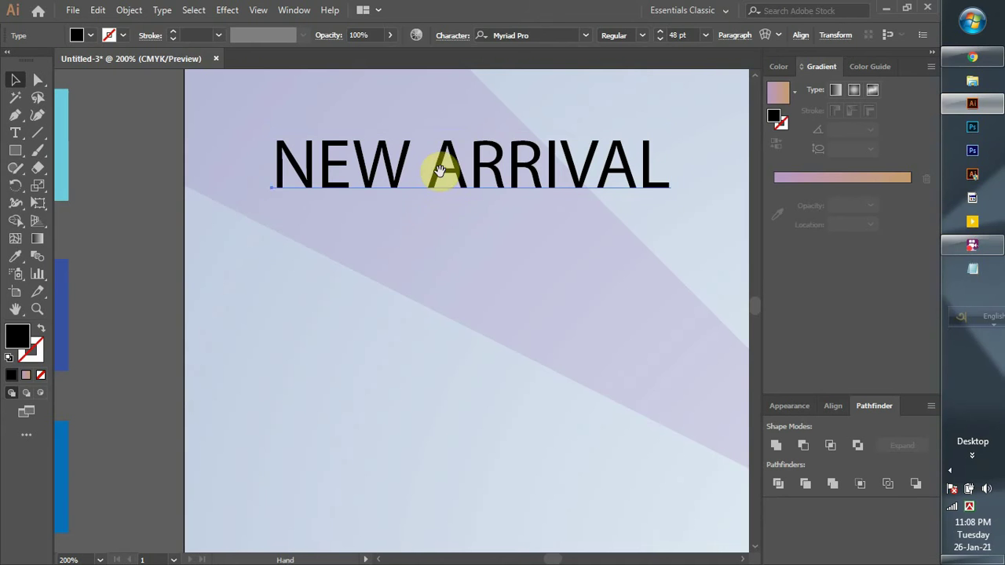
pyautogui.click(512, 35)
pyautogui.write('R')
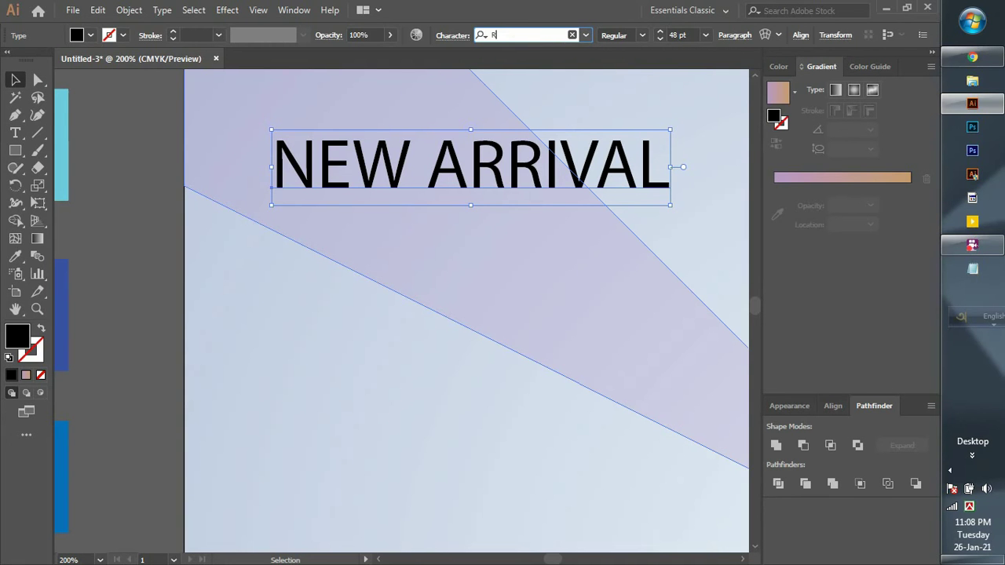
pyautogui.write('O')
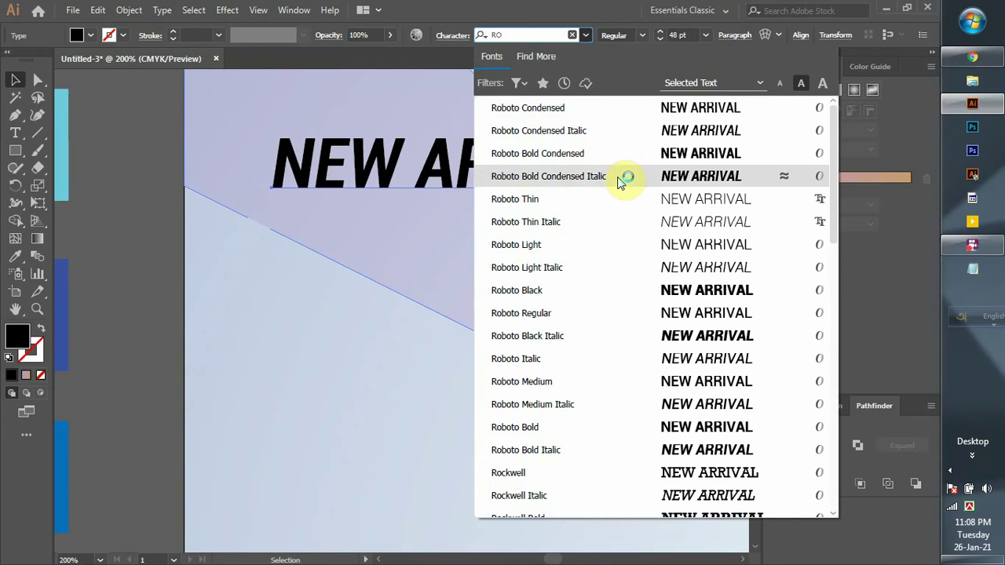
pyautogui.click(642, 291)
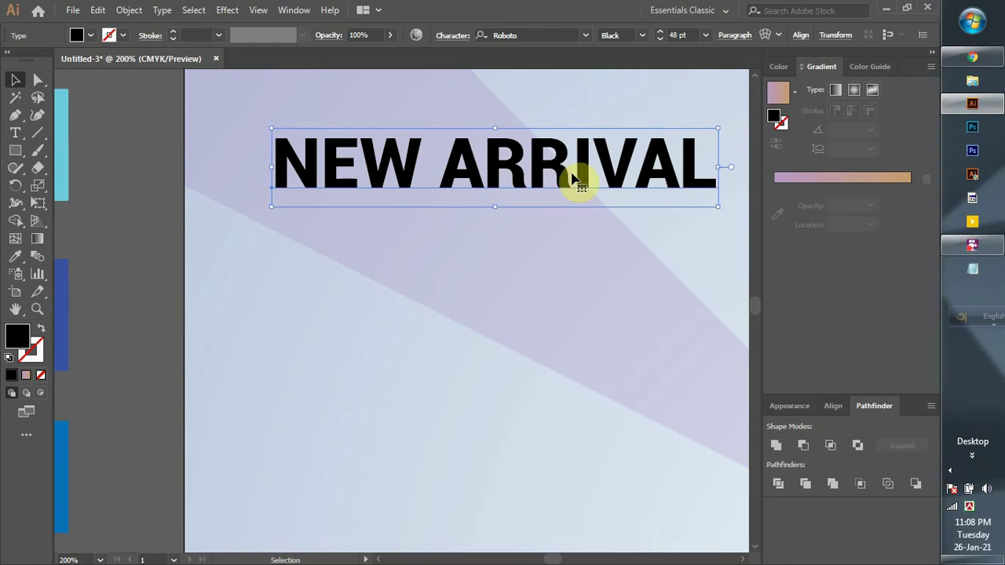
# Place a copy of the NEW ARRIVAL text below the original
pyautogui.moveTo(502, 177); pyautogui.dragTo(451, 217)
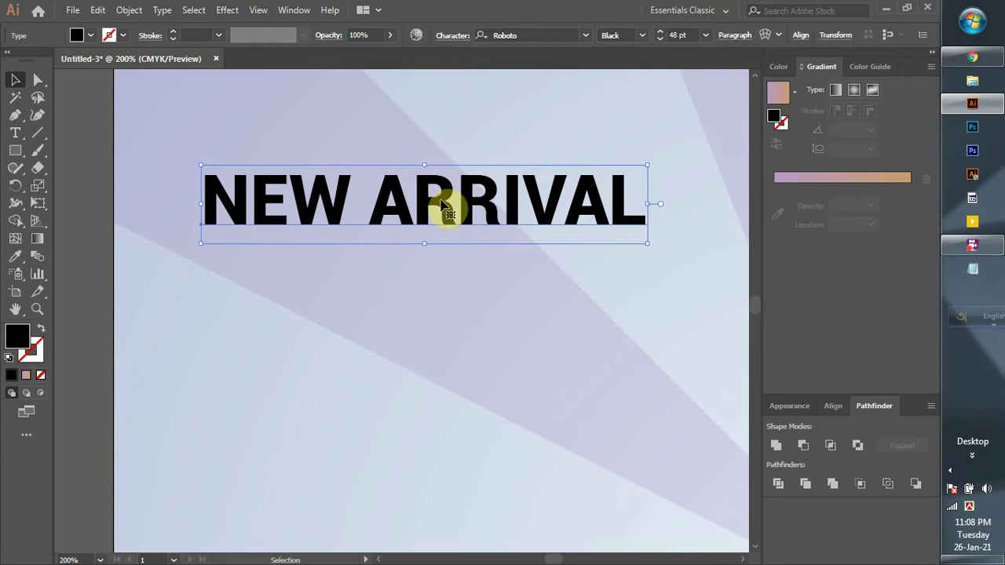
pyautogui.keyDown('alt'); pyautogui.moveTo(443, 206); pyautogui.dragTo(442, 283); pyautogui.keyUp('alt')
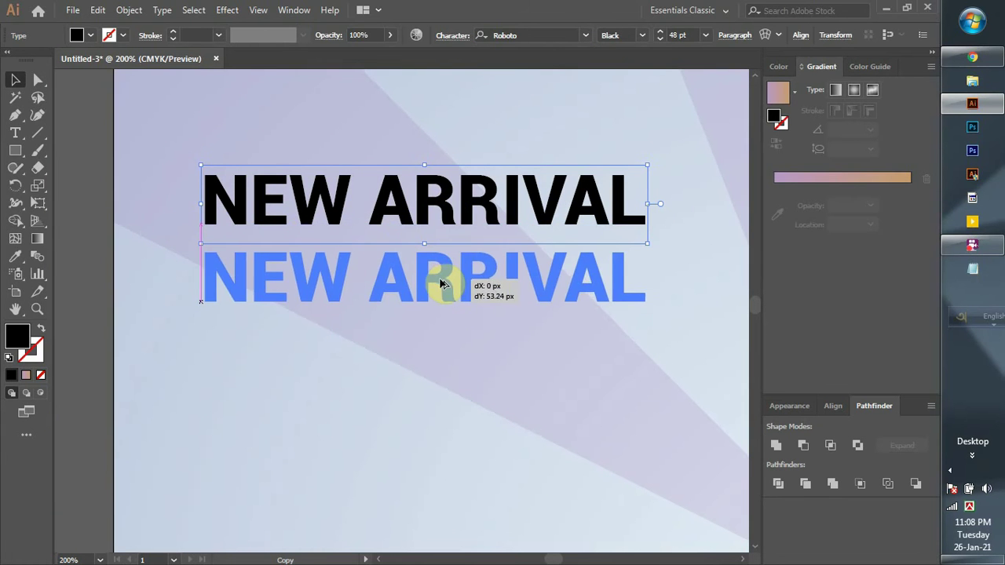
pyautogui.scroll(-3, 686, 35)
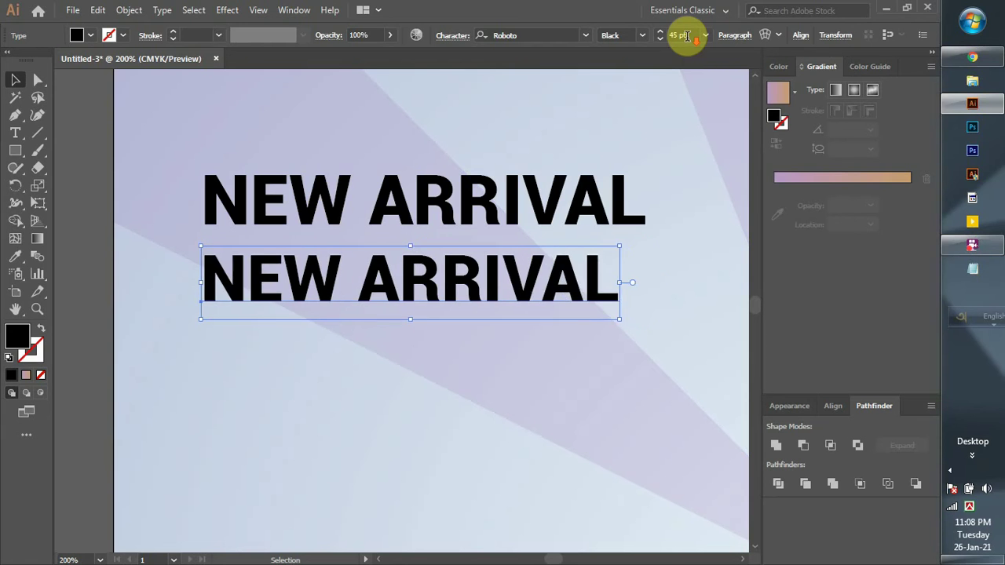
pyautogui.scroll(-6, 686, 35)
pyautogui.scroll(-5, 685, 35)
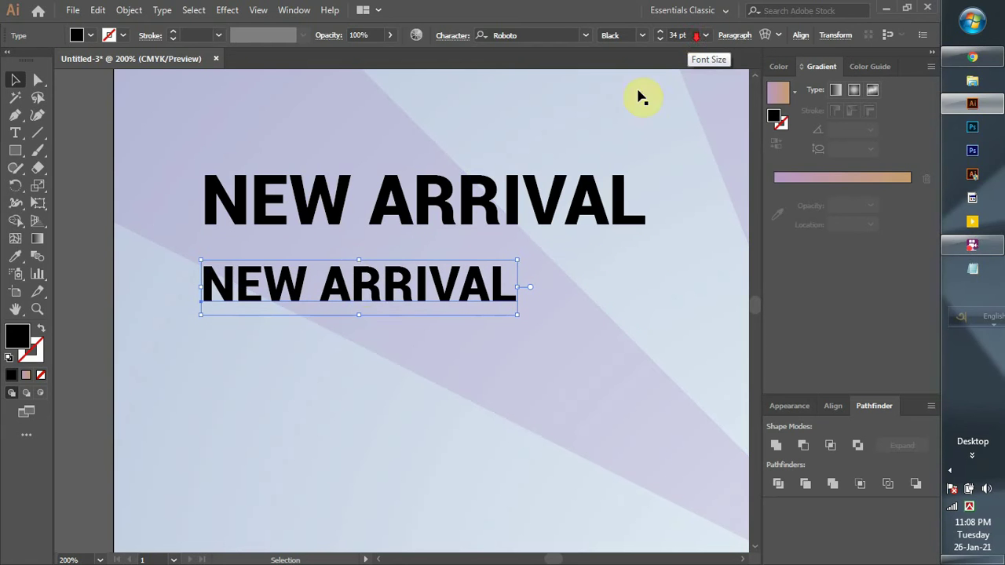
# Replace the copy's letters with the words SNEAKERS and SPORT on two lines
pyautogui.click(377, 287)
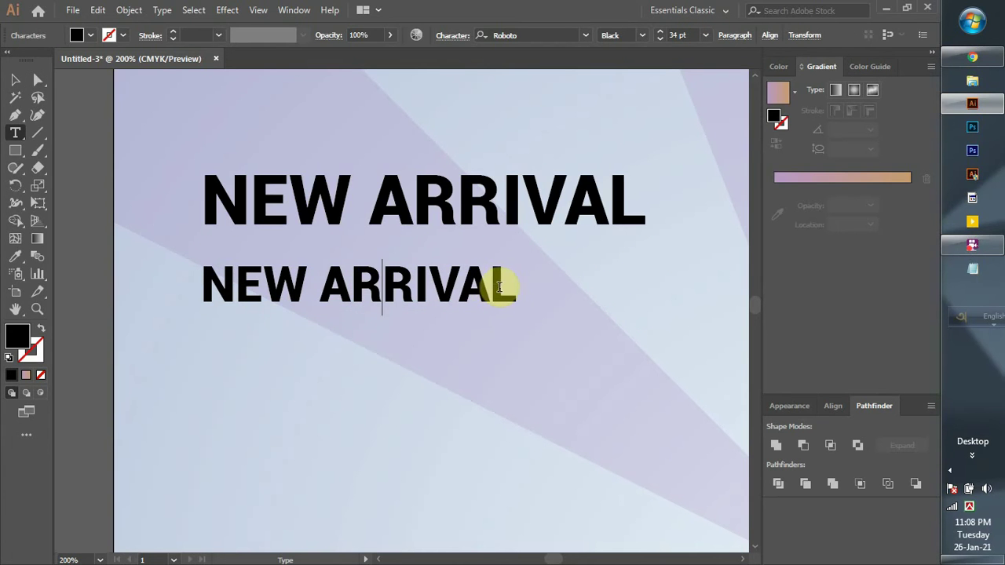
pyautogui.moveTo(490, 286); pyautogui.dragTo(174, 297)
pyautogui.press('BackSpace')
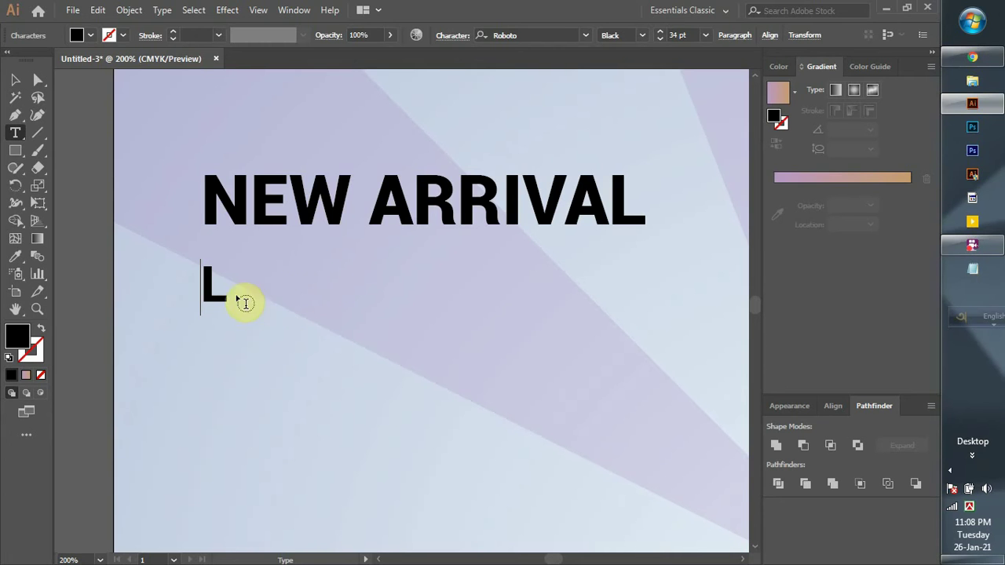
pyautogui.moveTo(204, 282); pyautogui.dragTo(231, 282)
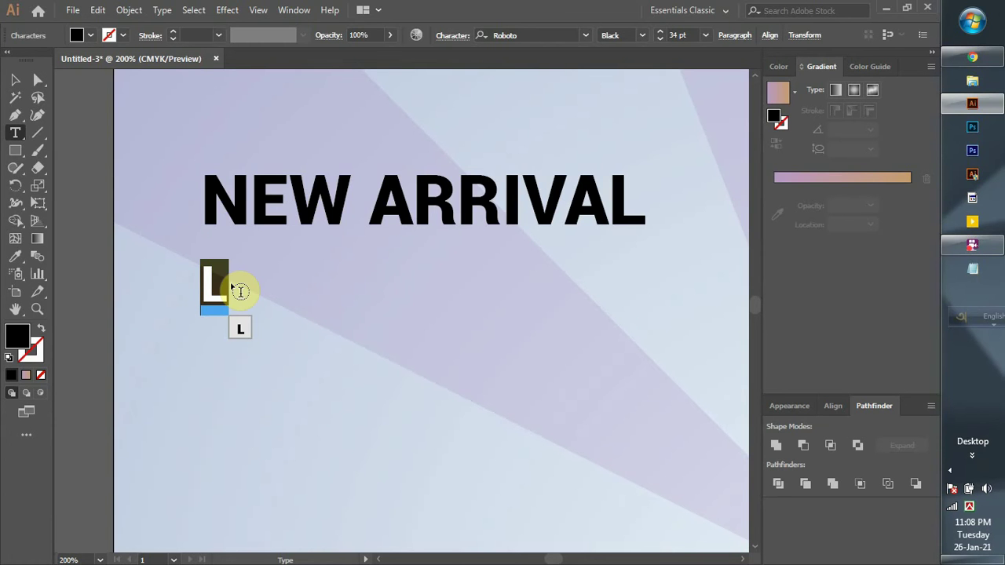
pyautogui.write('SPORT')
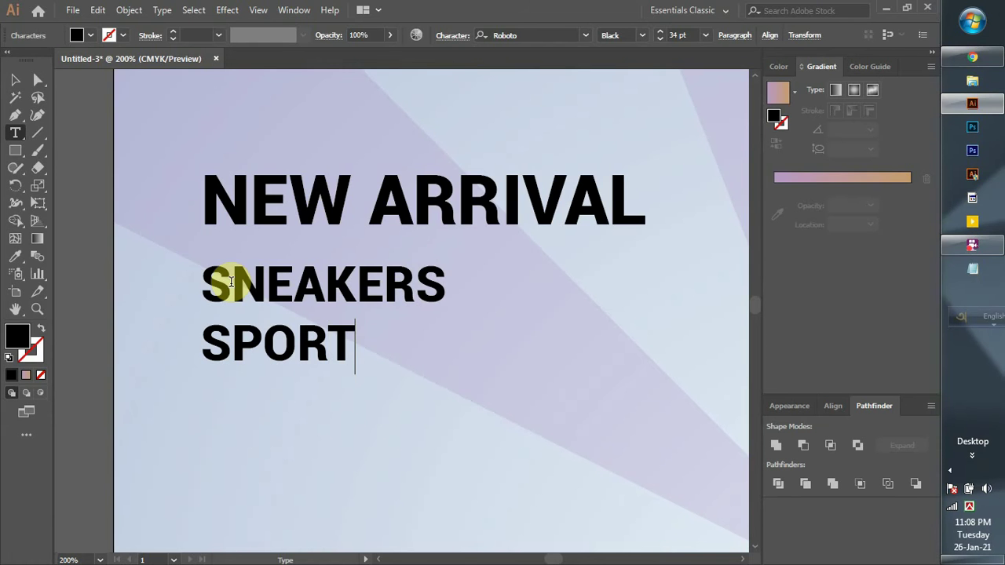
# Raise the SNEAKERS SPORT text to 76 pt just under NEW ARRIVAL
pyautogui.click(13, 81)
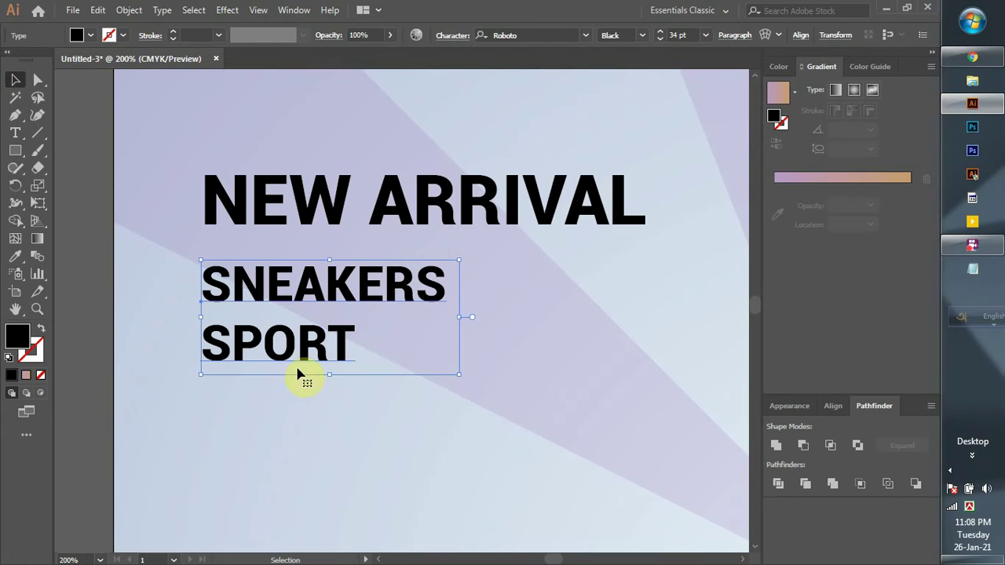
pyautogui.moveTo(279, 351); pyautogui.dragTo(276, 339)
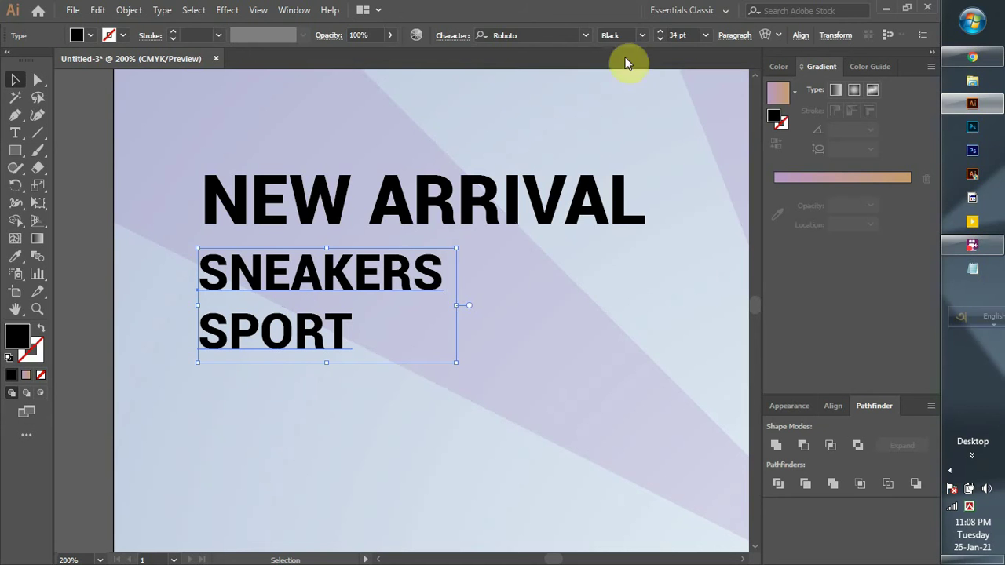
pyautogui.scroll(2, 678, 35)
pyautogui.scroll(2, 678, 35)
pyautogui.scroll(2, 678, 35)
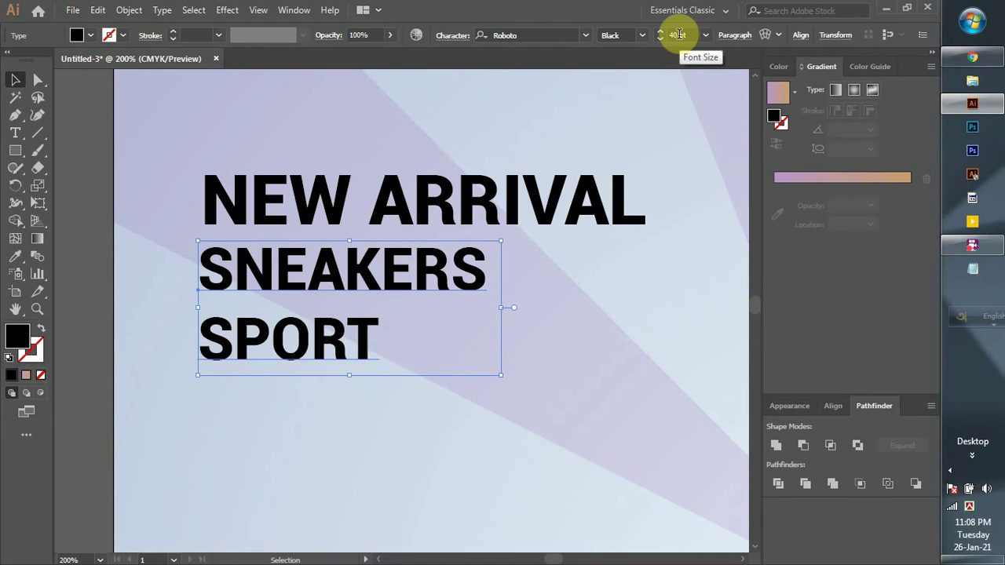
pyautogui.scroll(6, 679, 35)
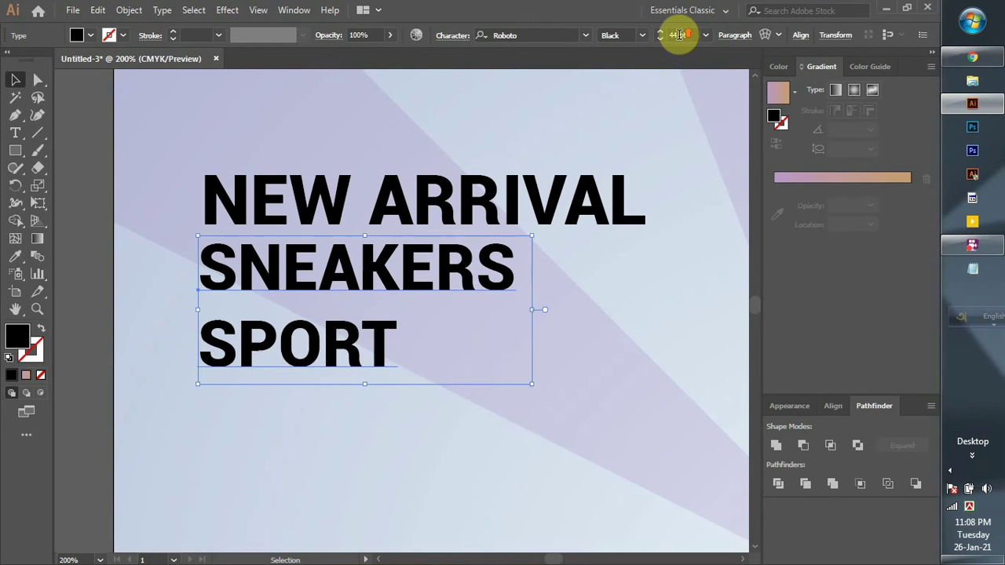
pyautogui.scroll(7, 678, 36)
pyautogui.scroll(7, 680, 35)
pyautogui.scroll(6, 680, 35)
pyautogui.scroll(6, 681, 35)
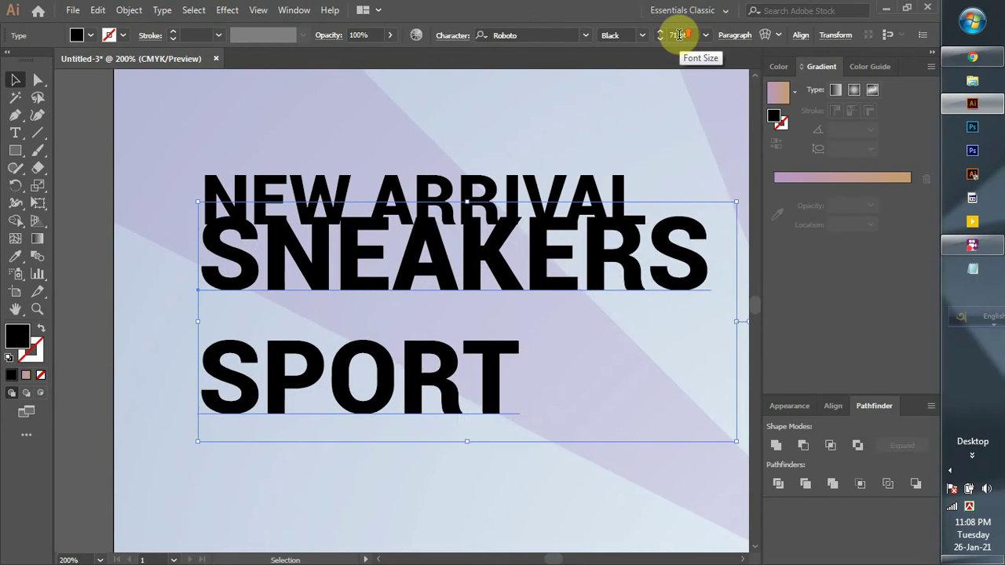
pyautogui.scroll(4, 680, 35)
# Move the enlarged headline block down, show the whole artboard and deselect it
pyautogui.moveTo(372, 264); pyautogui.dragTo(363, 316)
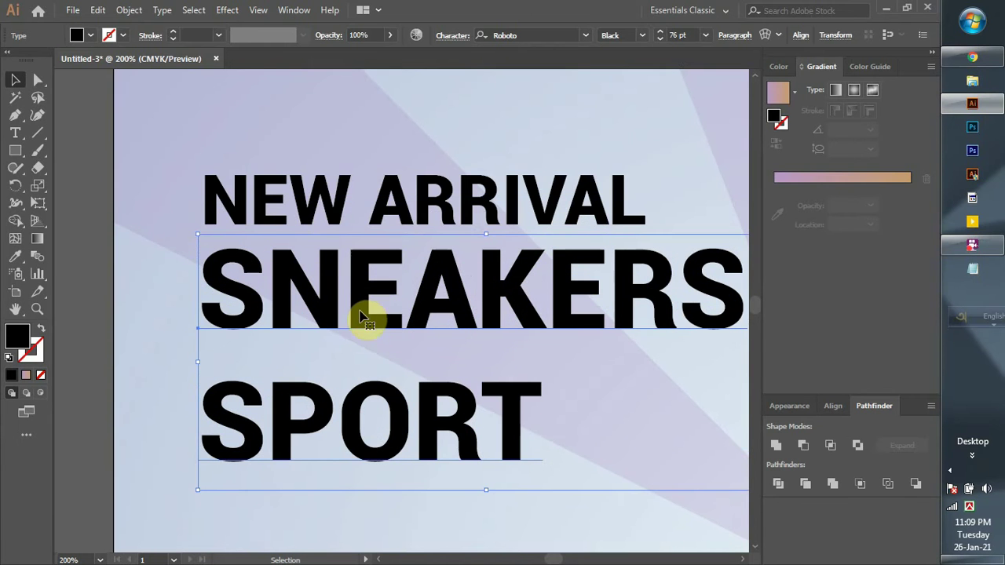
pyautogui.scroll(-2, 367, 333)
pyautogui.scroll(-3, 367, 340)
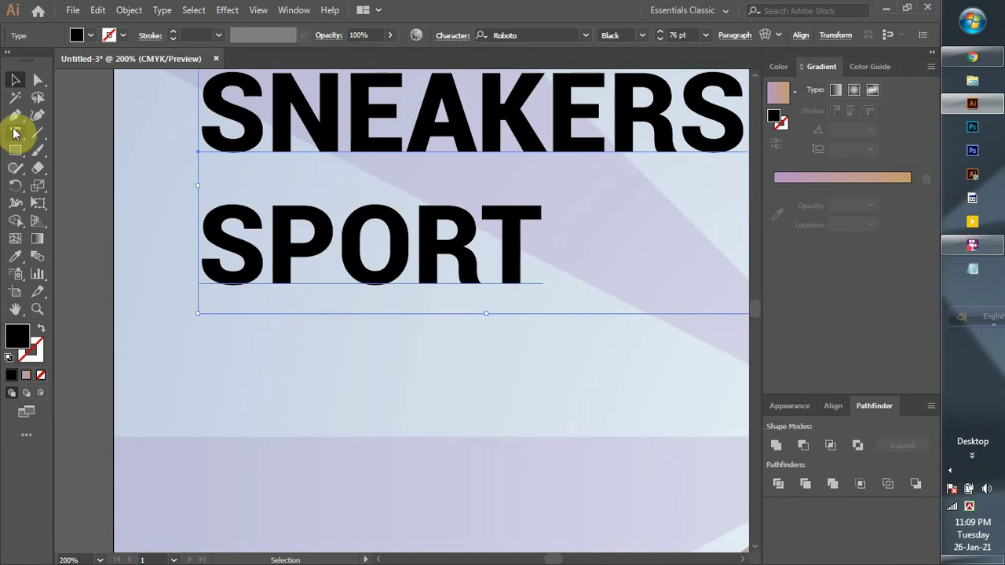
pyautogui.hotkey('ctrl', '1')
pyautogui.click(114, 114)
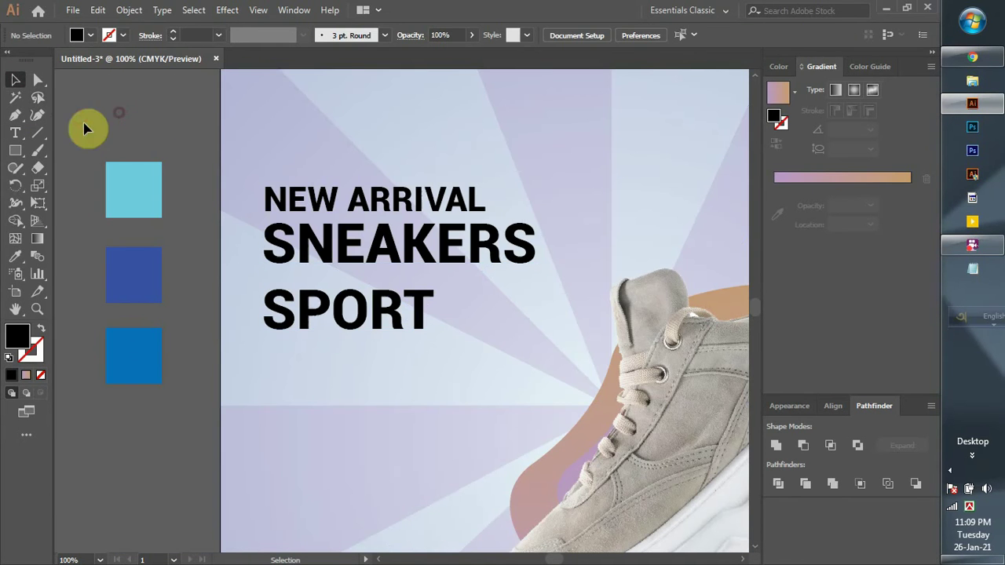
# Draw a trial text area below SPORT, then undo it and return to the Type tool
pyautogui.click(16, 131)
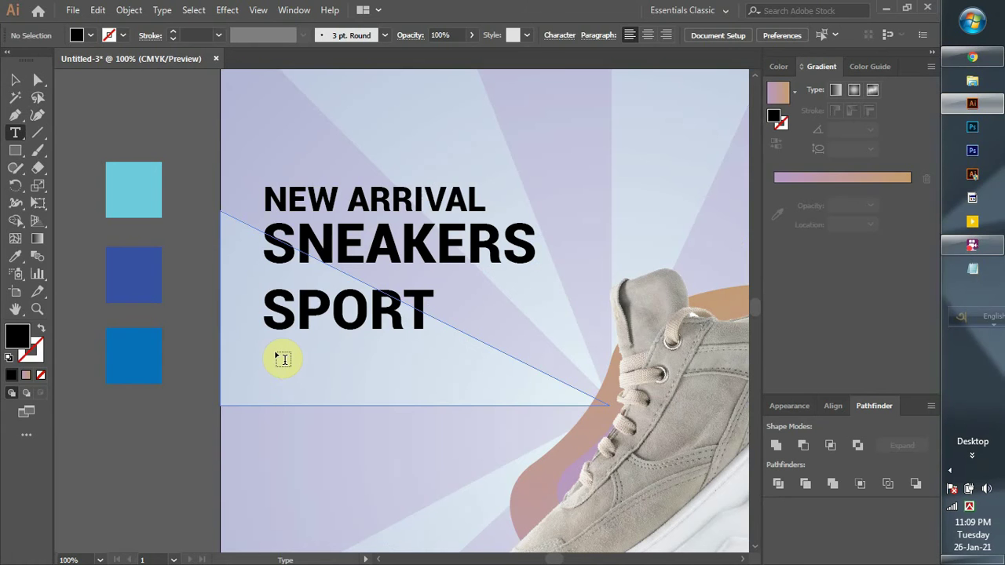
pyautogui.moveTo(349, 385); pyautogui.dragTo(533, 398)
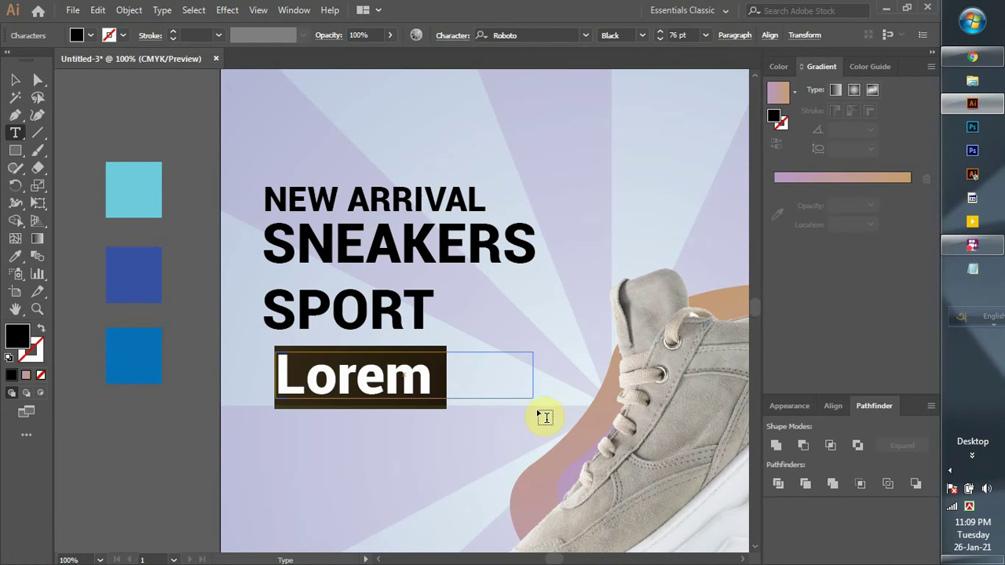
pyautogui.hotkey('ctrl', 'z')
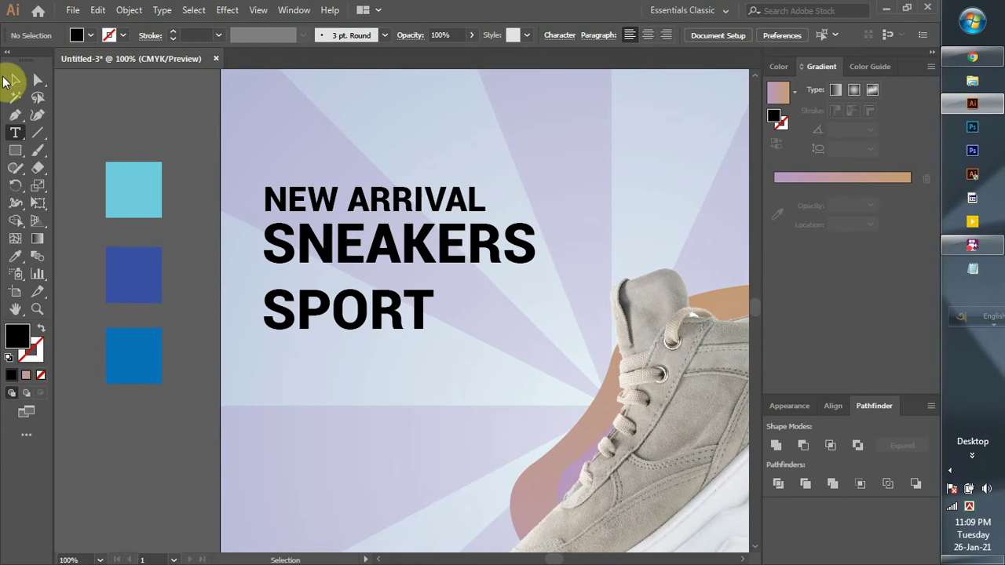
pyautogui.click(22, 136)
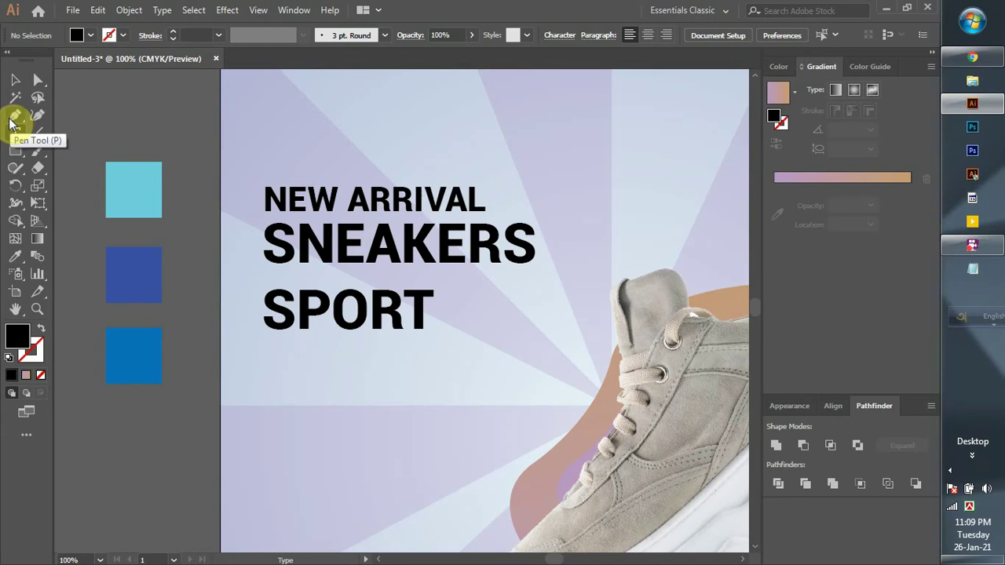
# With nothing selected, set the Character font size to 48 pt for new text
pyautogui.click(602, 40)
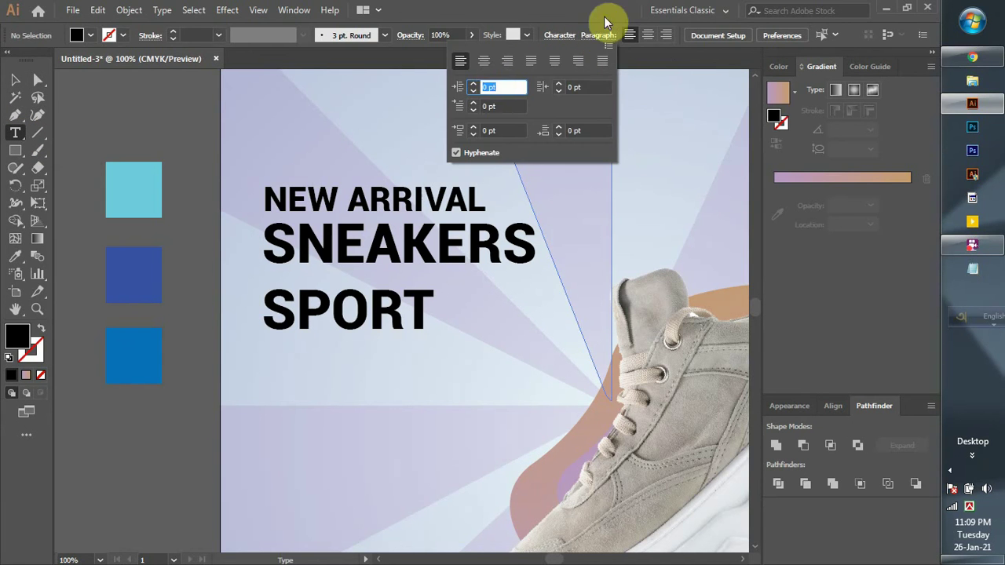
pyautogui.click(556, 35)
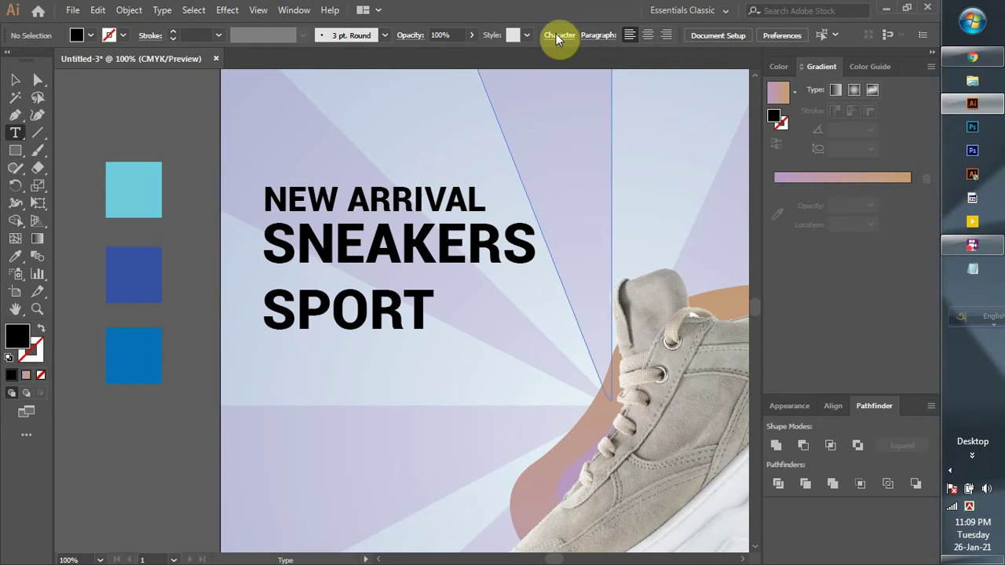
pyautogui.click(556, 35)
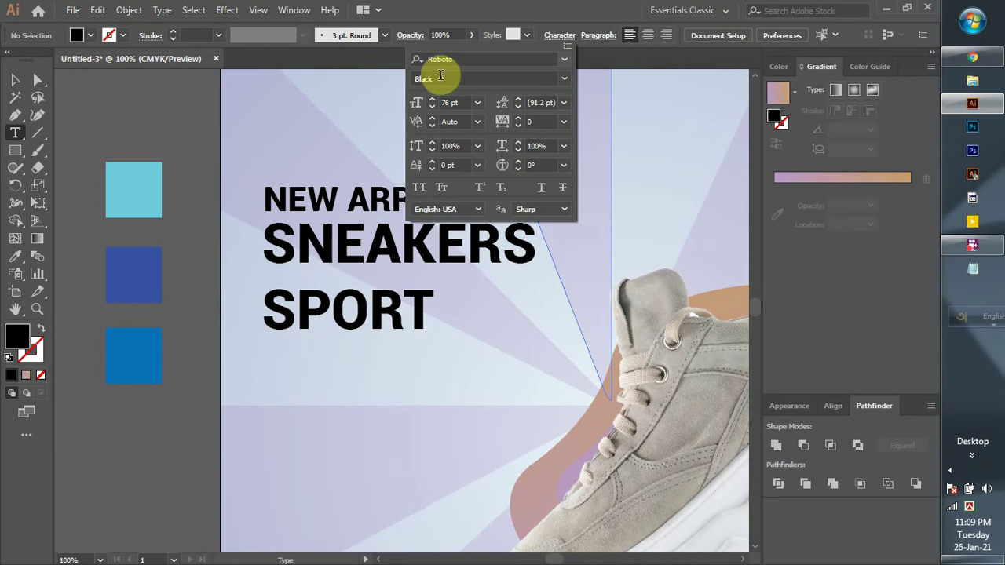
pyautogui.click(440, 59)
pyautogui.click(475, 103)
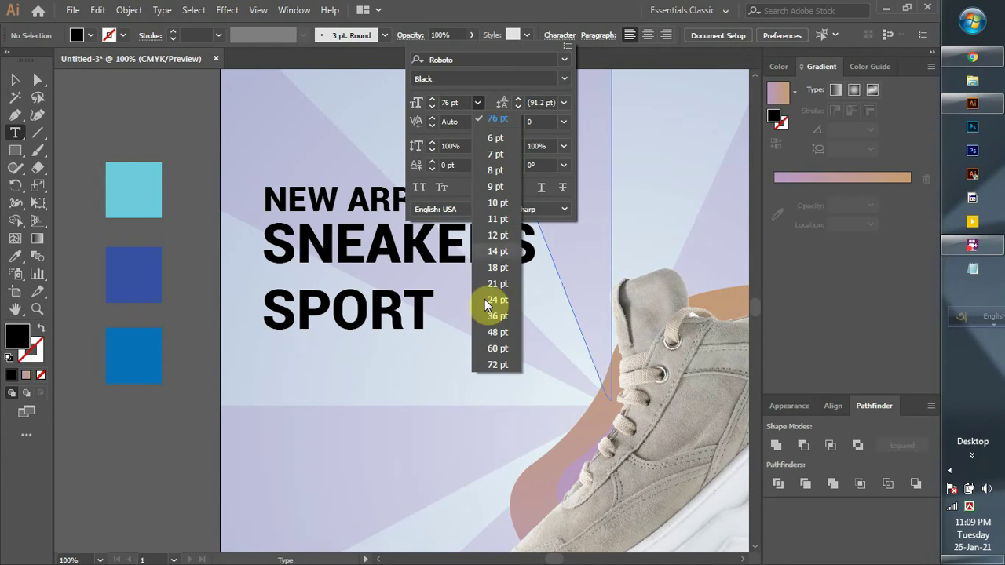
pyautogui.click(495, 333)
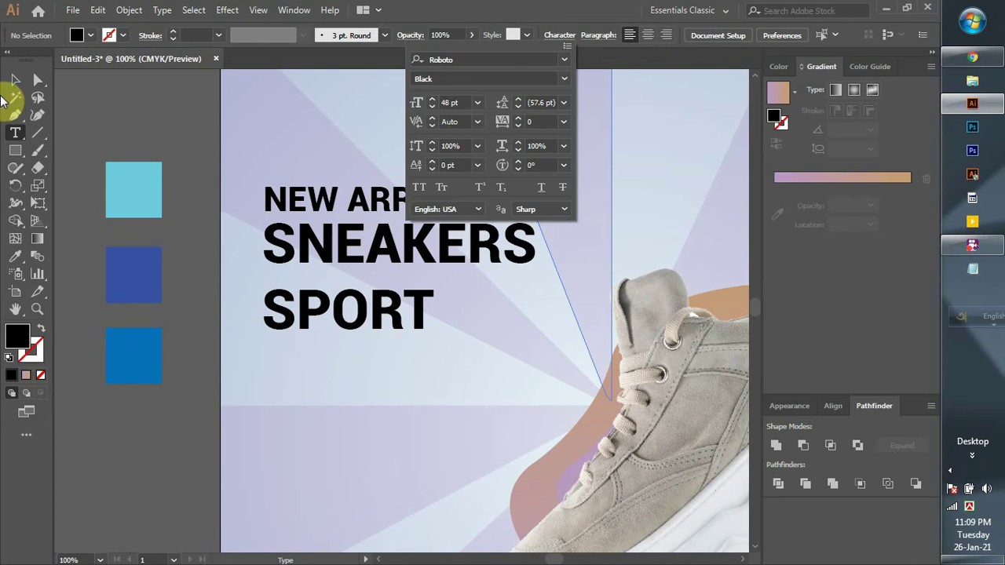
pyautogui.click(16, 134)
# Add a Lorem tagline below SPORT in Roboto Light, trimmed to one line
pyautogui.moveTo(269, 354); pyautogui.dragTo(535, 439)
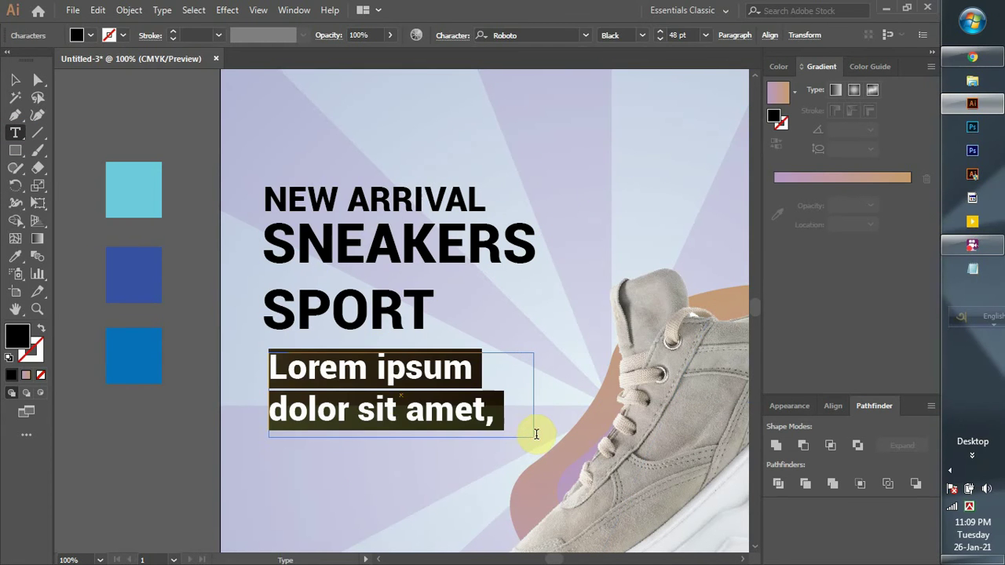
pyautogui.scroll(-5, 677, 35)
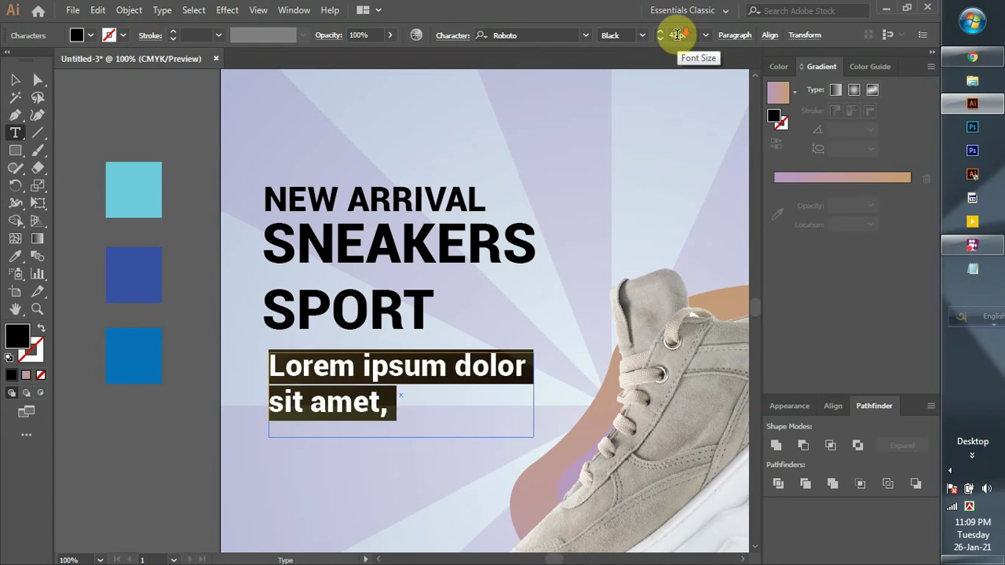
pyautogui.scroll(-4, 677, 35)
pyautogui.scroll(-4, 677, 35)
pyautogui.scroll(-3, 677, 35)
pyautogui.scroll(-5, 677, 35)
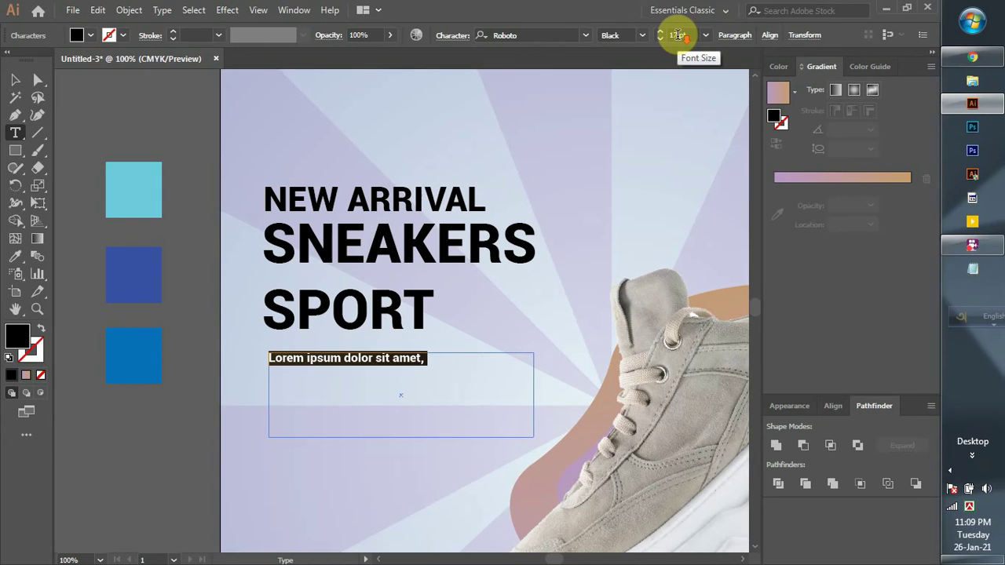
pyautogui.scroll(1, 677, 35)
pyautogui.click(644, 34)
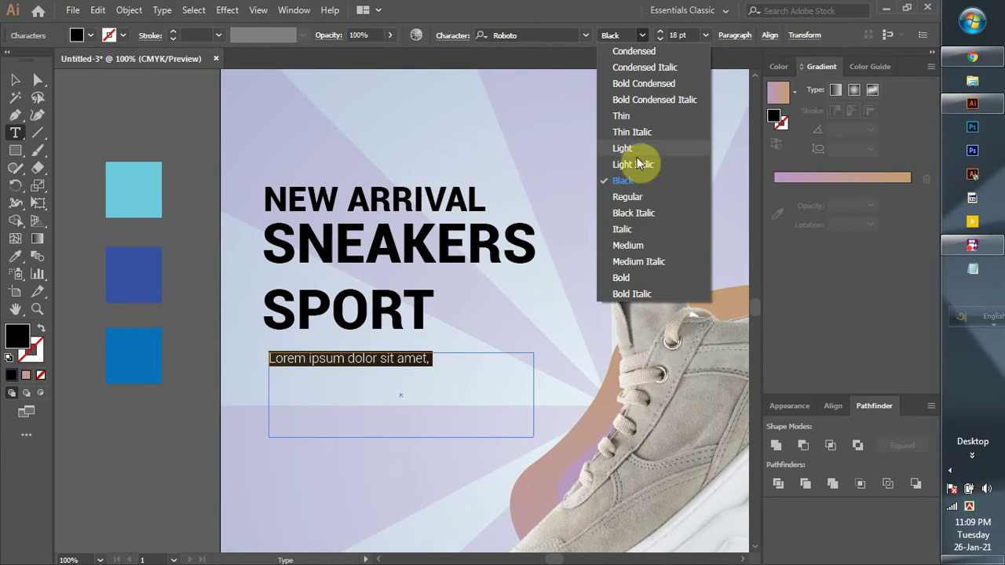
pyautogui.click(630, 148)
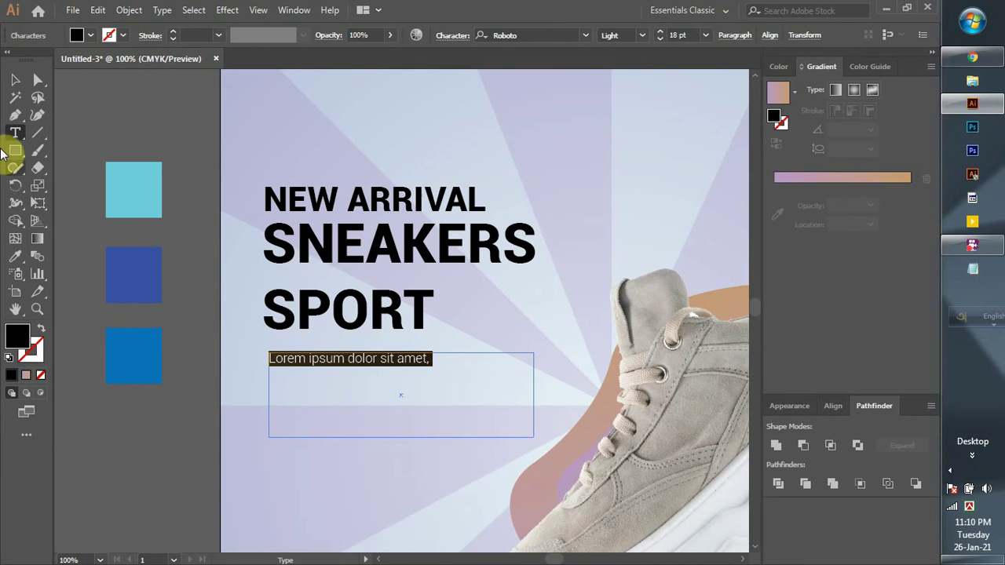
pyautogui.click(15, 79)
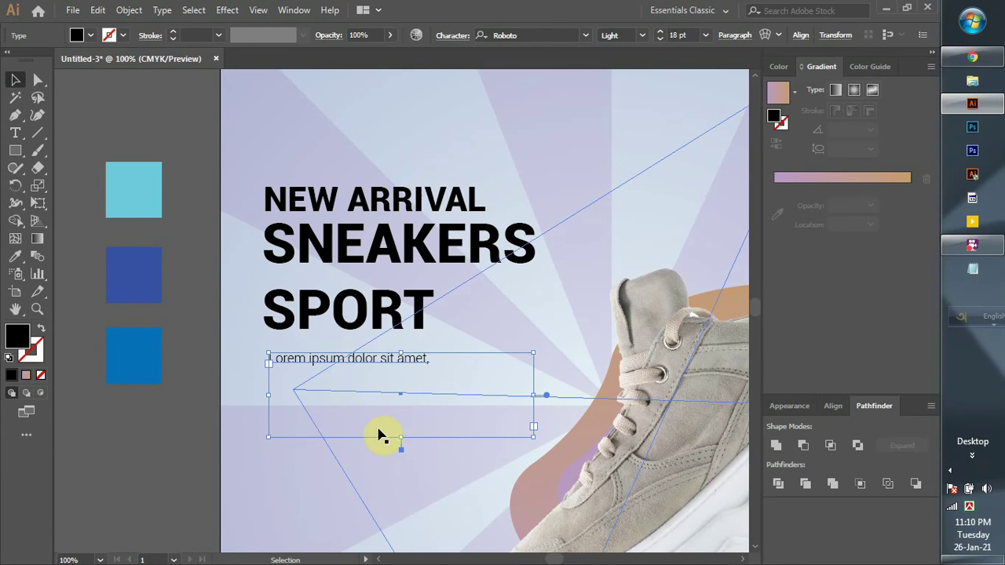
pyautogui.moveTo(402, 417); pyautogui.dragTo(402, 366)
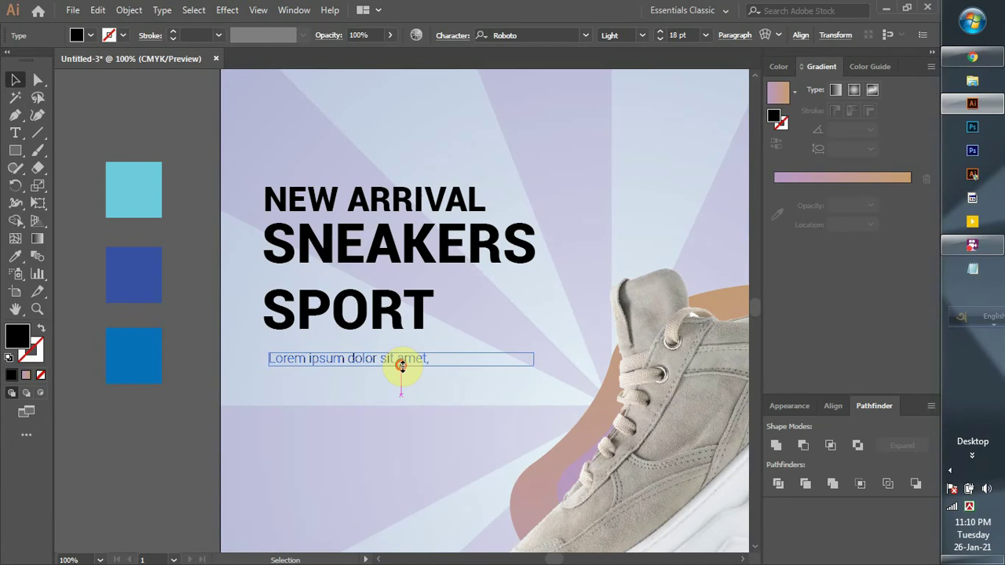
# Add a three-line placeholder body paragraph below the first Lorem line
pyautogui.click(15, 133)
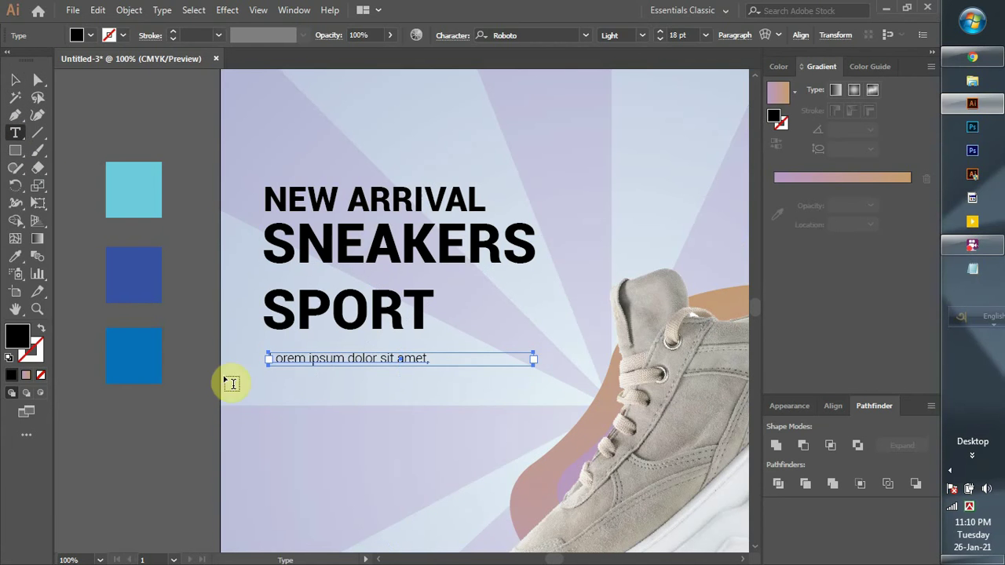
pyautogui.moveTo(271, 378); pyautogui.dragTo(506, 424)
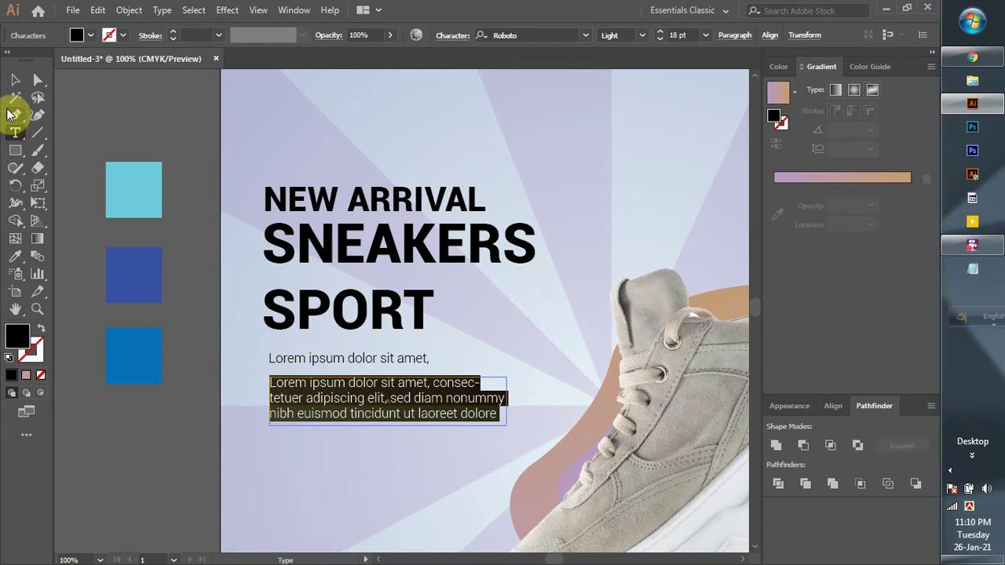
pyautogui.click(15, 79)
pyautogui.click(189, 196)
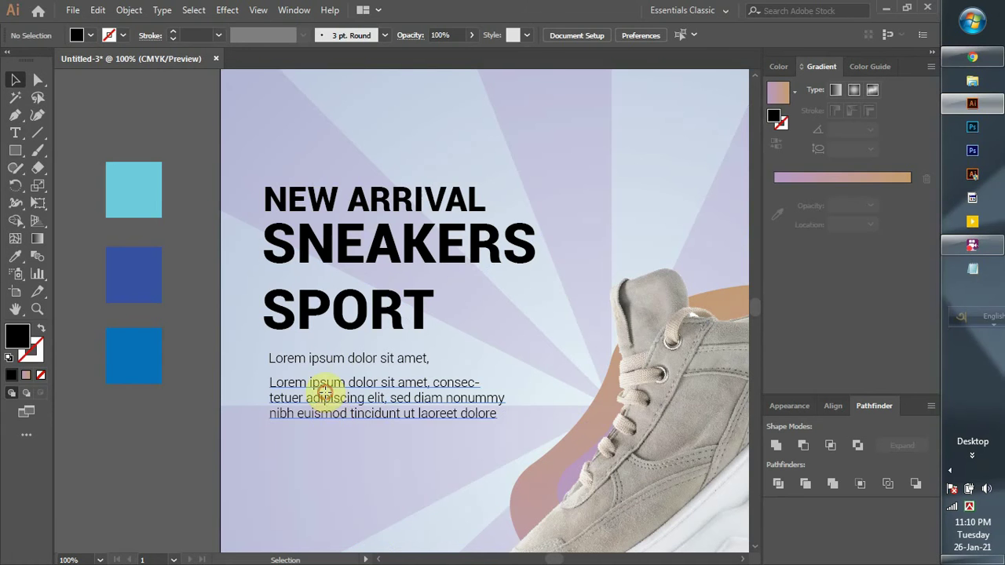
# Try vertically distributing the headline and both lorem blocks, then undo it
pyautogui.click(325, 397)
pyautogui.scroll(2, 325, 420)
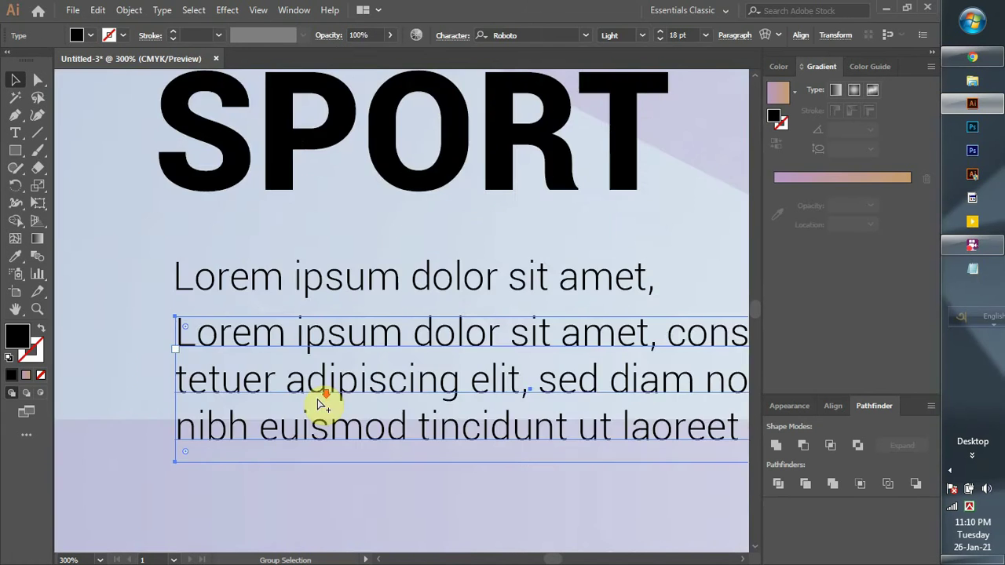
pyautogui.scroll(-1, 325, 403)
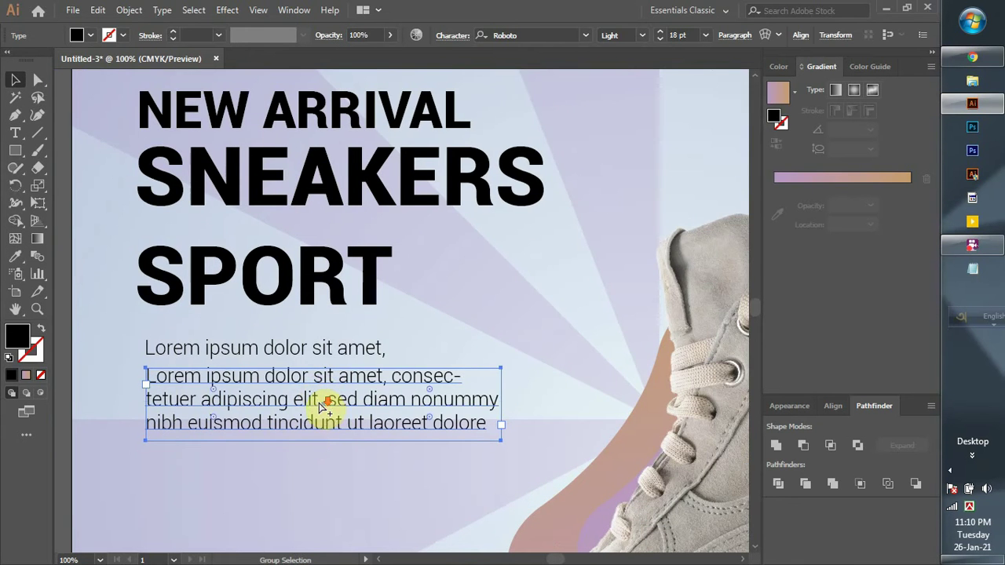
pyautogui.scroll(-1, 325, 404)
pyautogui.click(260, 246)
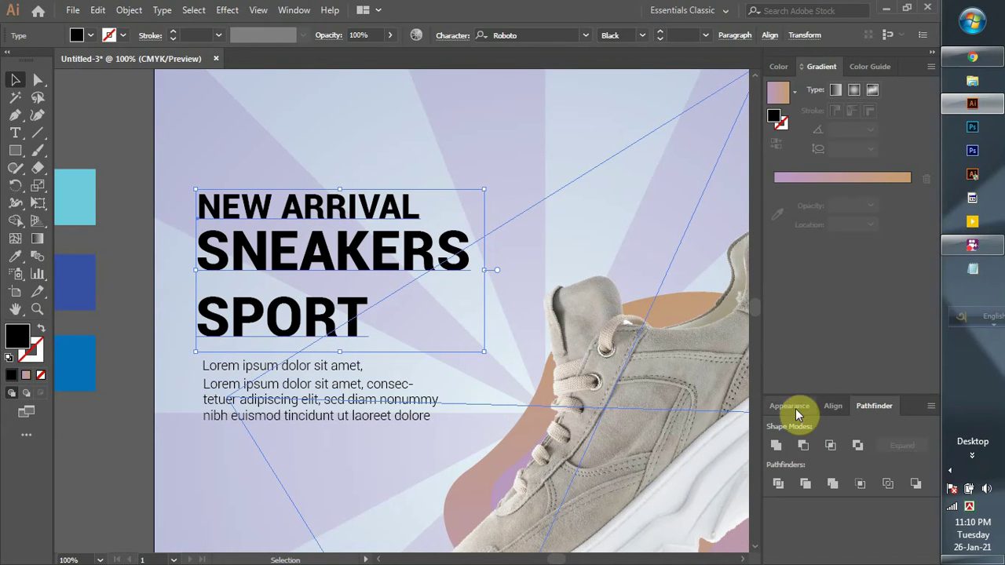
pyautogui.click(831, 406)
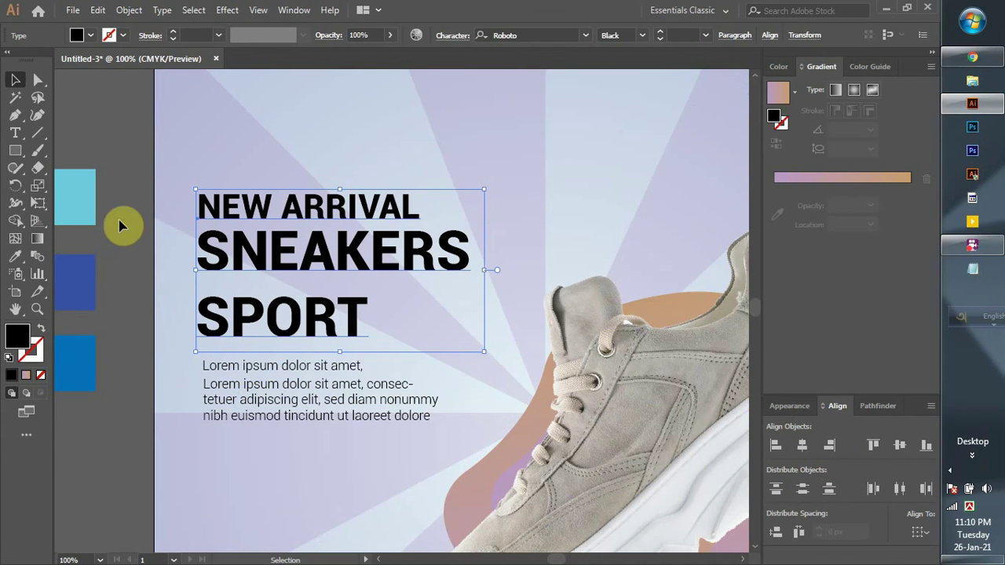
pyautogui.keyDown('shift'); pyautogui.click(239, 385); pyautogui.keyUp('shift')
pyautogui.keyDown('shift'); pyautogui.click(240, 367); pyautogui.keyUp('shift')
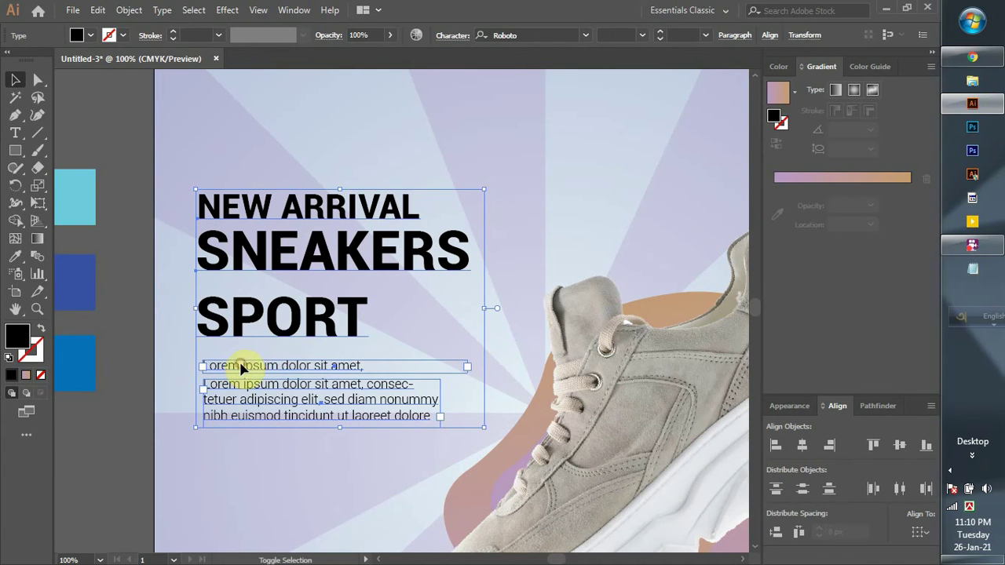
pyautogui.click(802, 488)
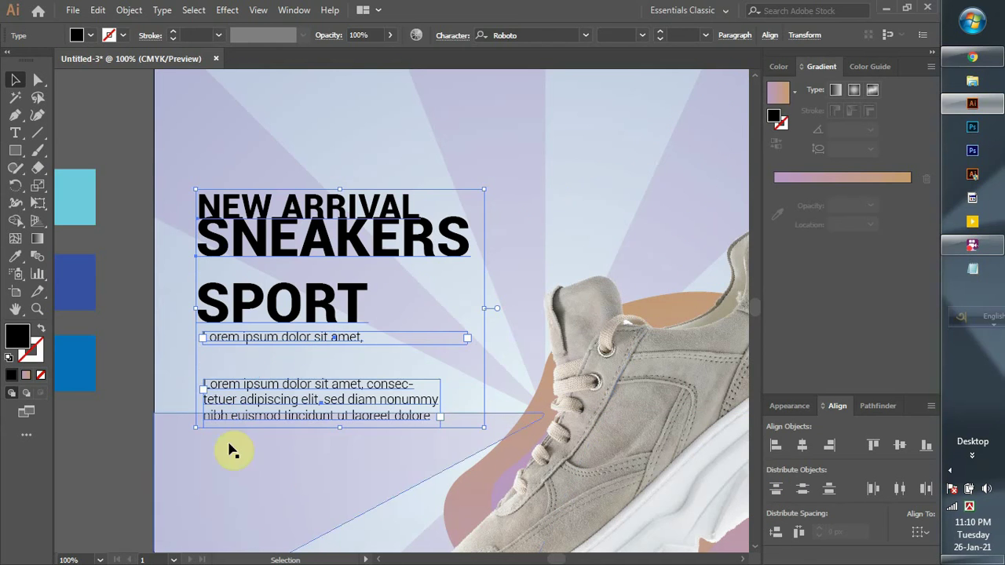
pyautogui.hotkey('ctrl', 'z')
# Move SNEAKERS and SPORT slightly lower and bring the whole banner into view
pyautogui.click(86, 452)
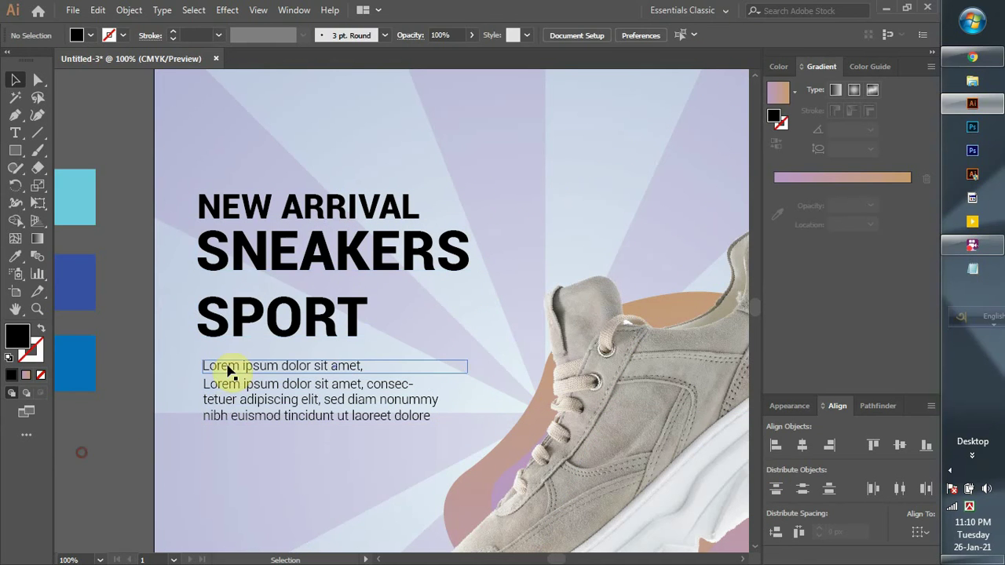
pyautogui.moveTo(246, 318); pyautogui.dragTo(248, 324)
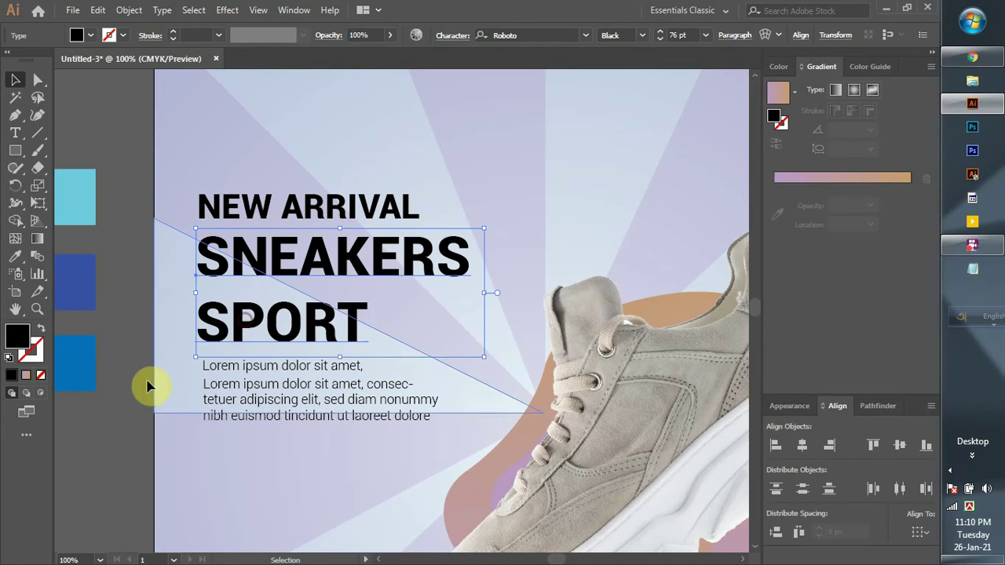
pyautogui.click(103, 422)
pyautogui.scroll(-2, 291, 420)
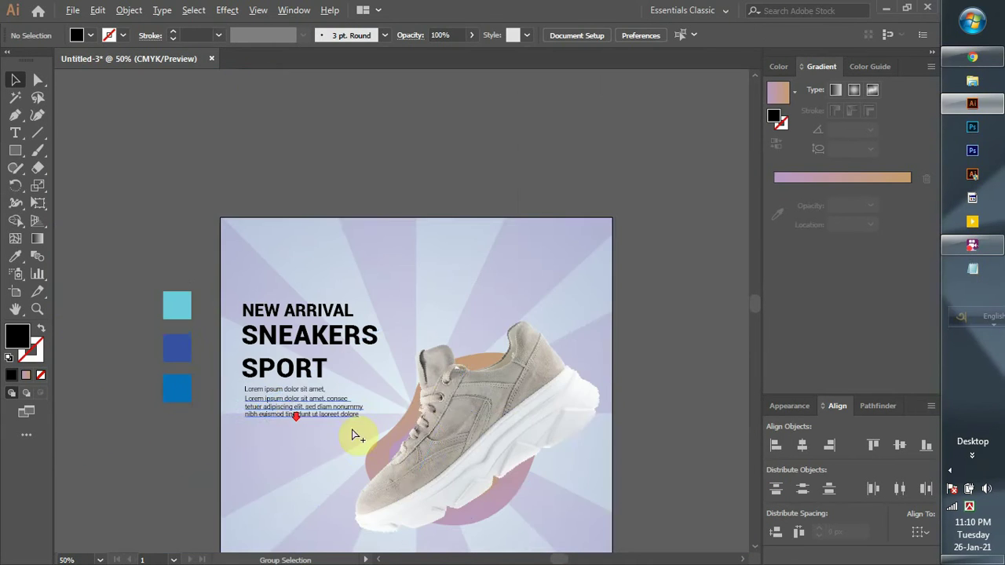
pyautogui.moveTo(469, 299)
pyautogui.mouseDown()
pyautogui.moveTo(436, 241)
pyautogui.moveTo(469, 272)
pyautogui.mouseUp()
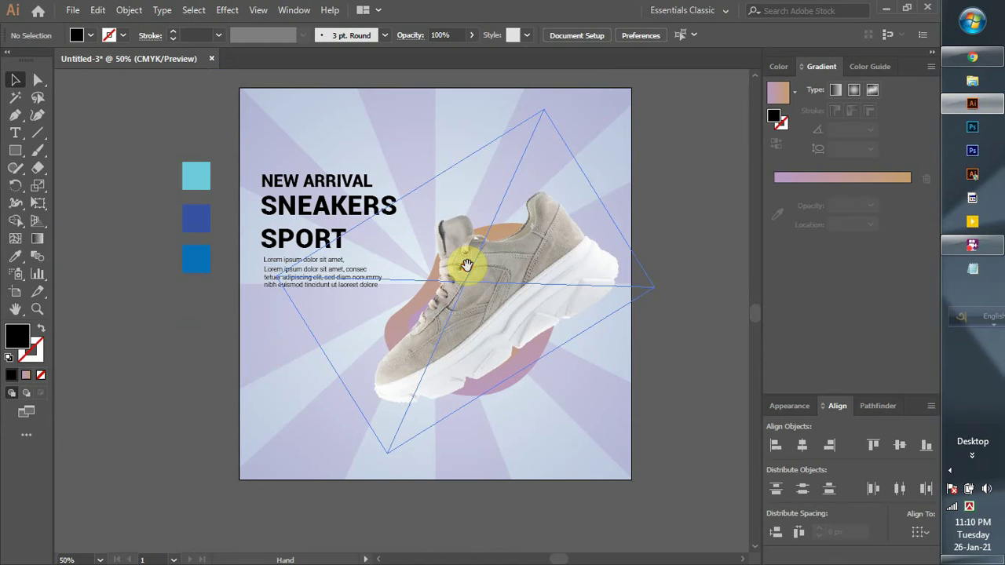
pyautogui.click(287, 206)
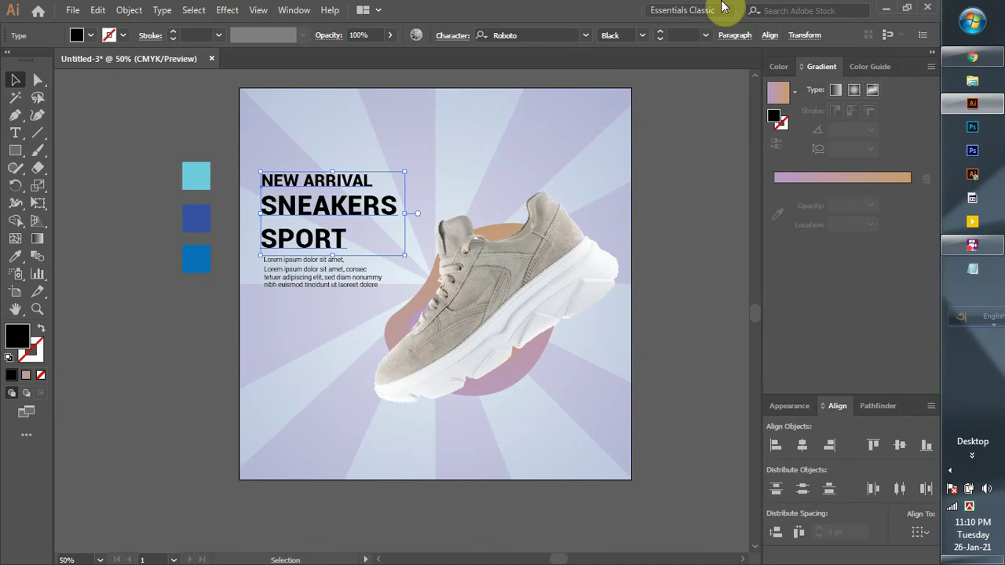
pyautogui.click(184, 320)
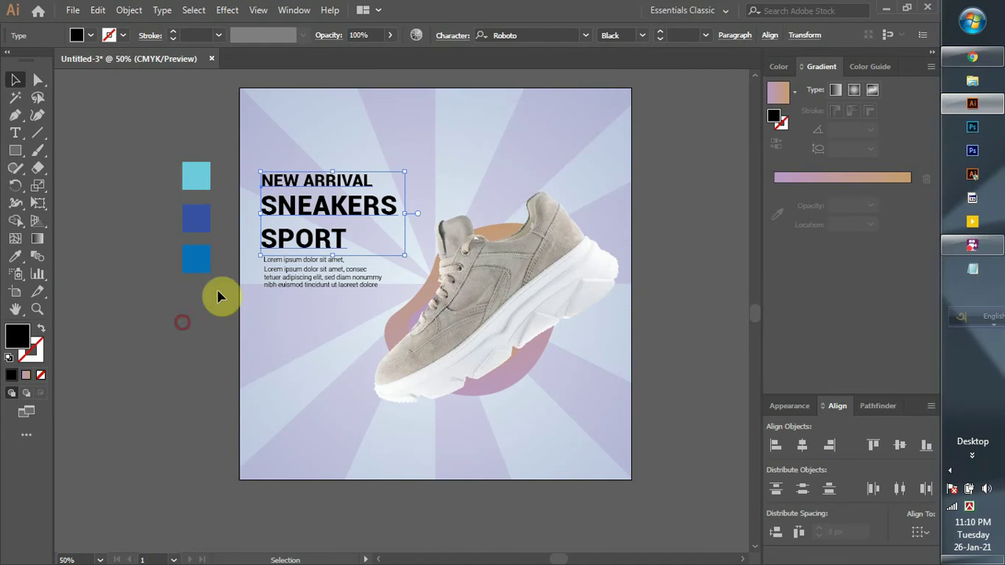
# Enlarge SNEAKERS SPORT to 88 pt and NEW ARRIVAL to 51 pt
pyautogui.click(296, 207)
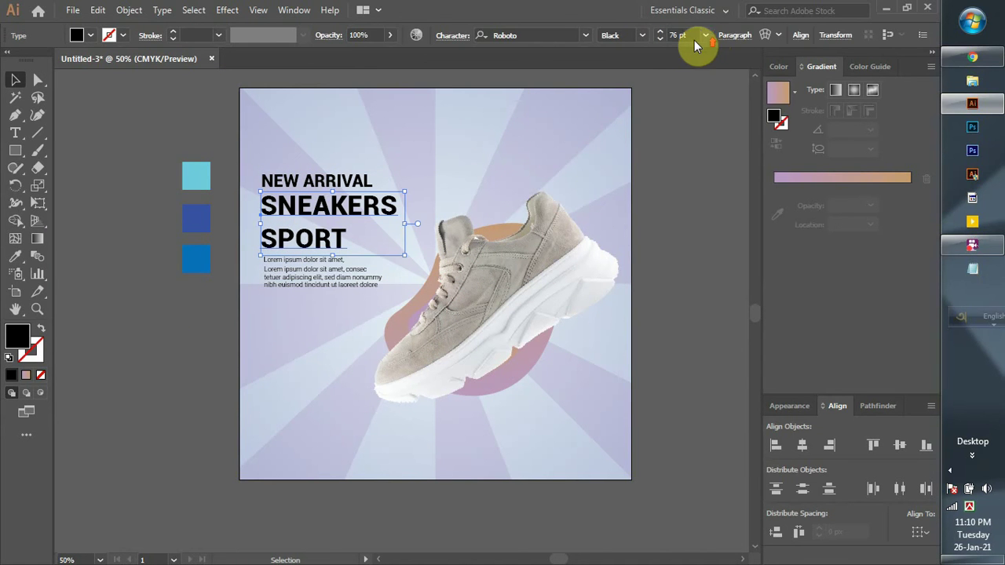
pyautogui.scroll(2, 694, 40)
pyautogui.scroll(2, 693, 40)
pyautogui.scroll(2, 693, 40)
pyautogui.scroll(1, 693, 40)
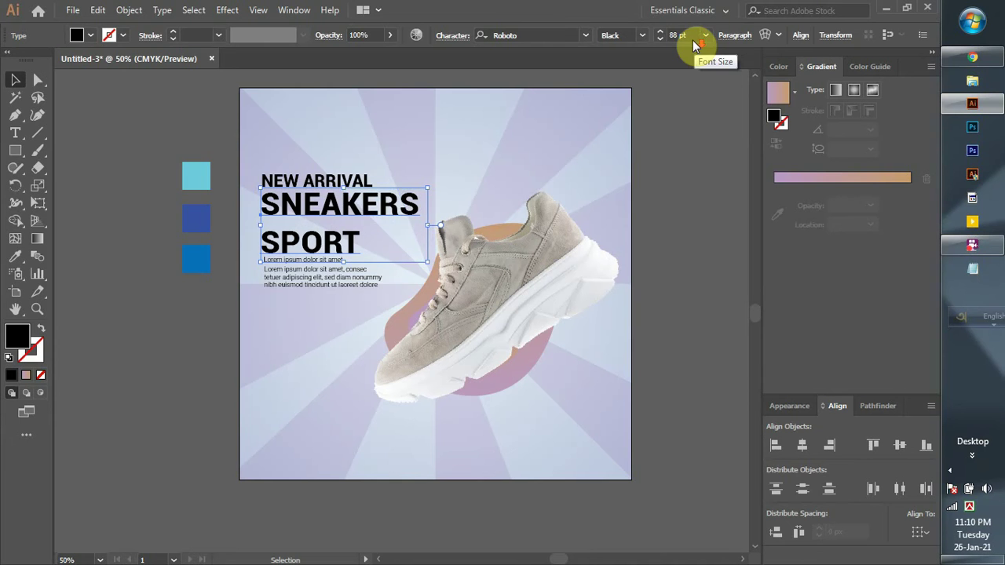
pyautogui.click(332, 180)
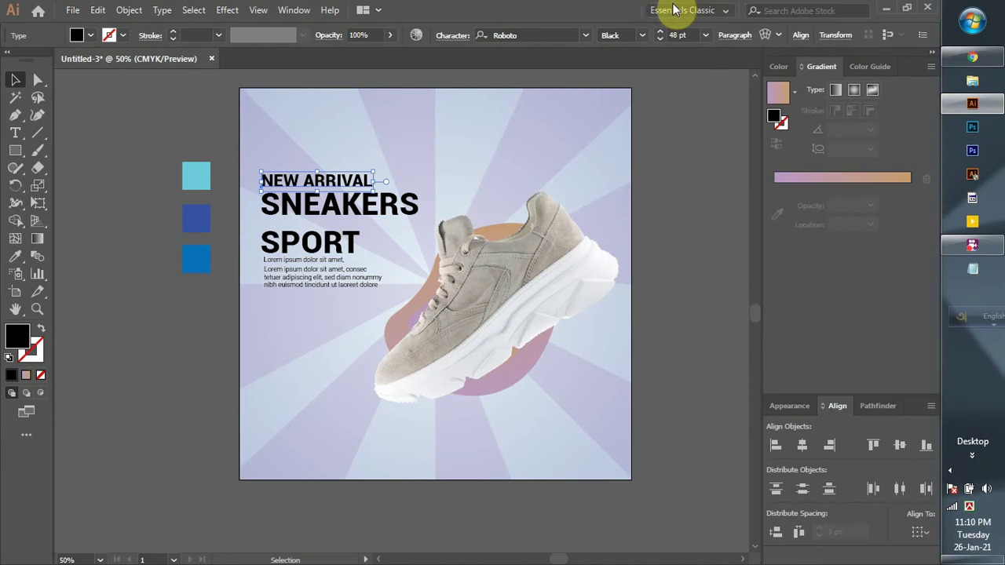
pyautogui.scroll(1, 689, 36)
pyautogui.scroll(1, 695, 37)
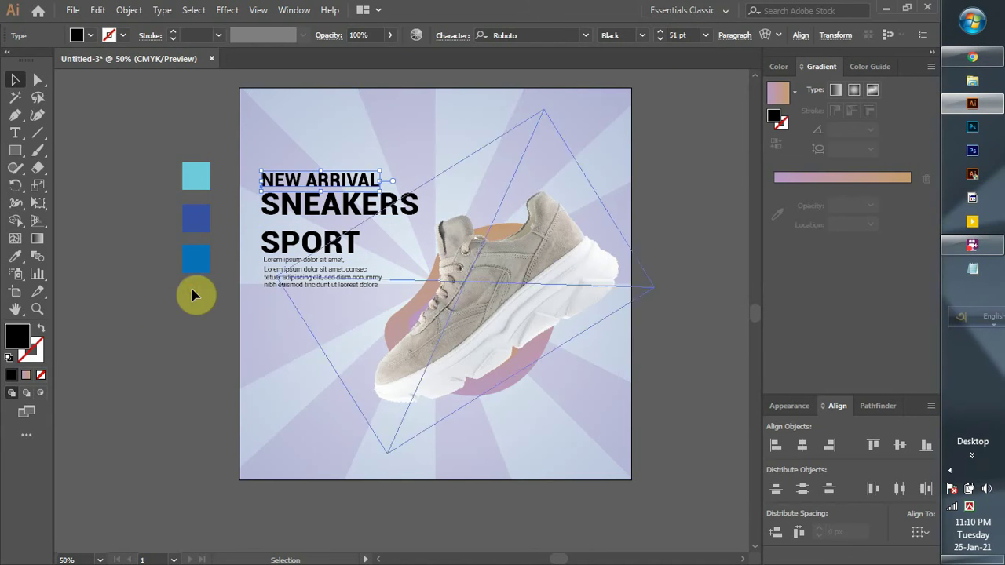
pyautogui.click(188, 346)
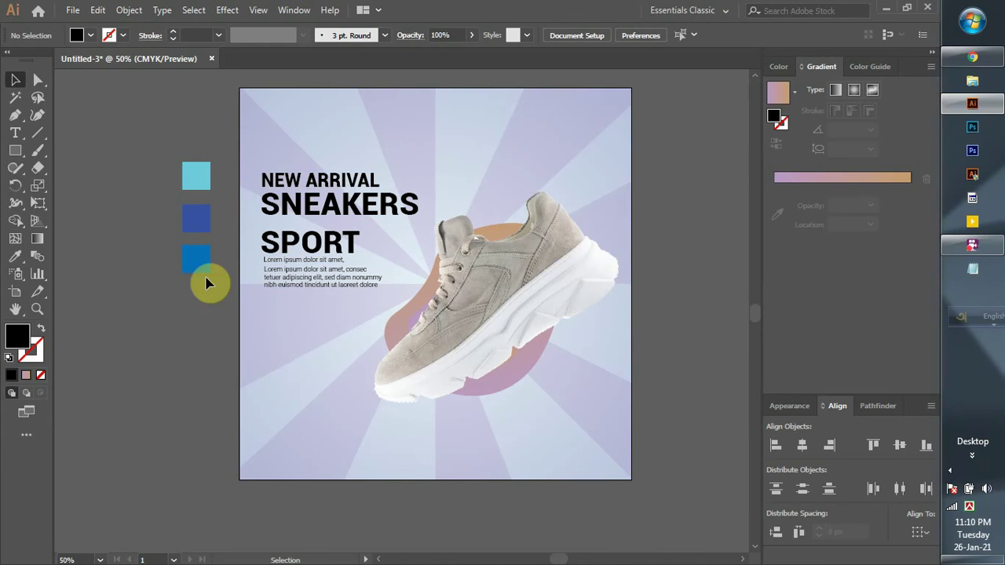
# Delete the word SPORT from the SNEAKERS heading
pyautogui.click(285, 247)
pyautogui.doubleClick(267, 246)
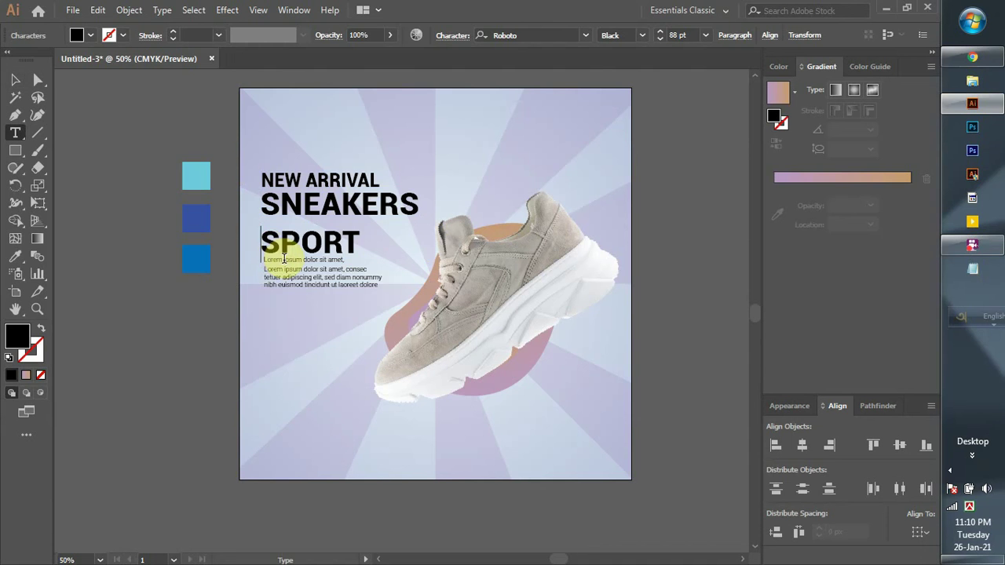
pyautogui.press('BackSpace')
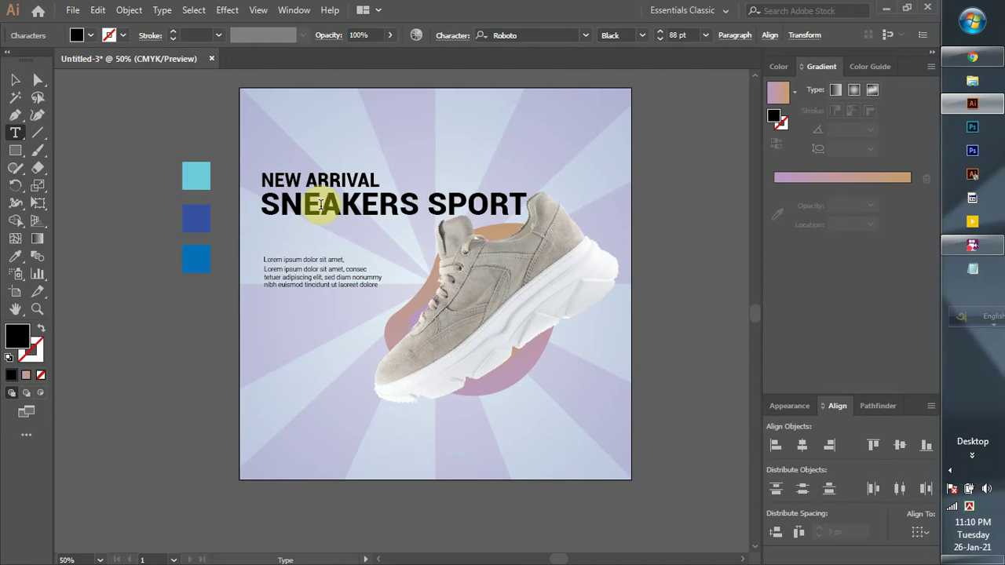
pyautogui.moveTo(426, 203); pyautogui.dragTo(546, 204)
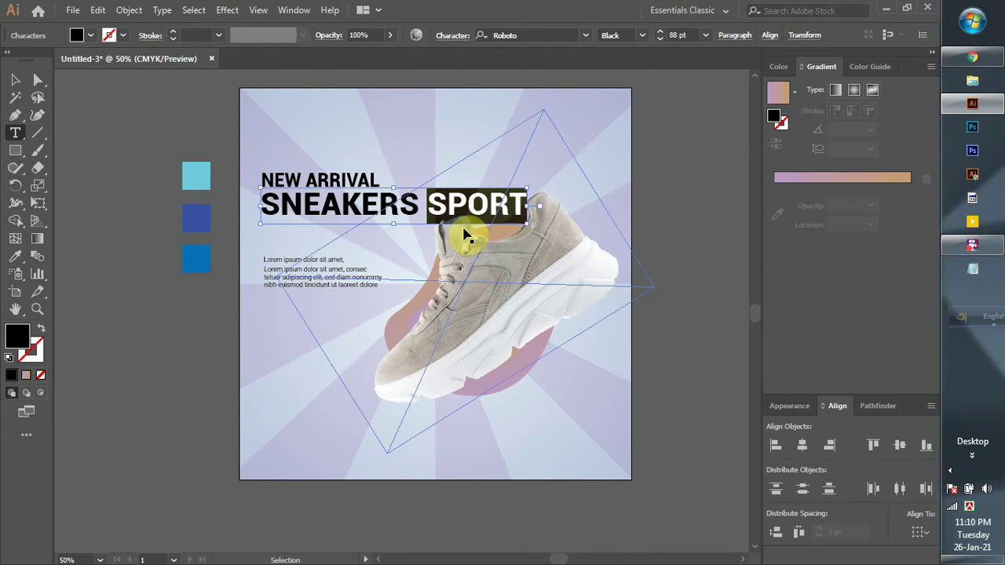
pyautogui.press('BackSpace')
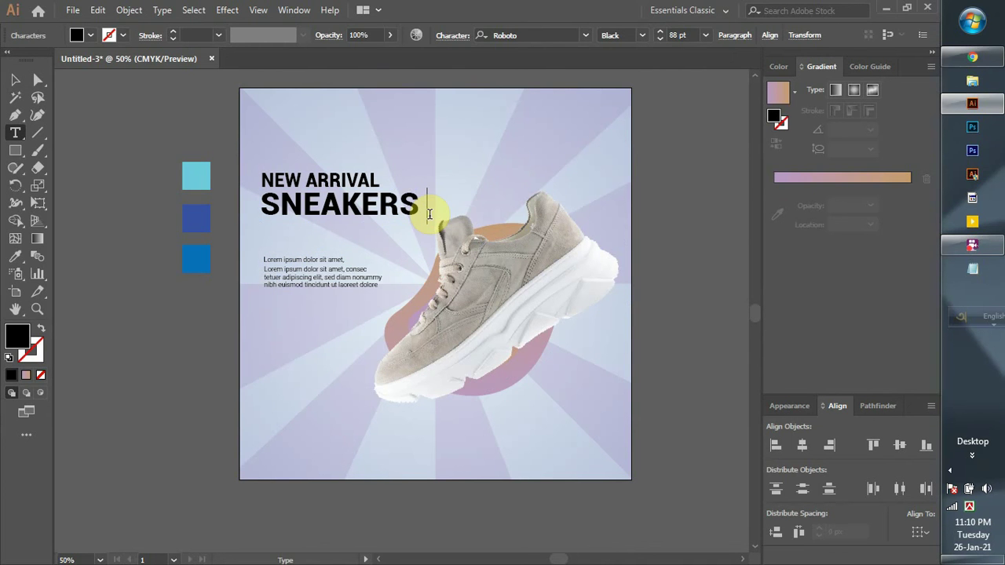
pyautogui.click(268, 233)
# Type SPORT as separate point text and move it beneath SNEAKERS
pyautogui.click(269, 237)
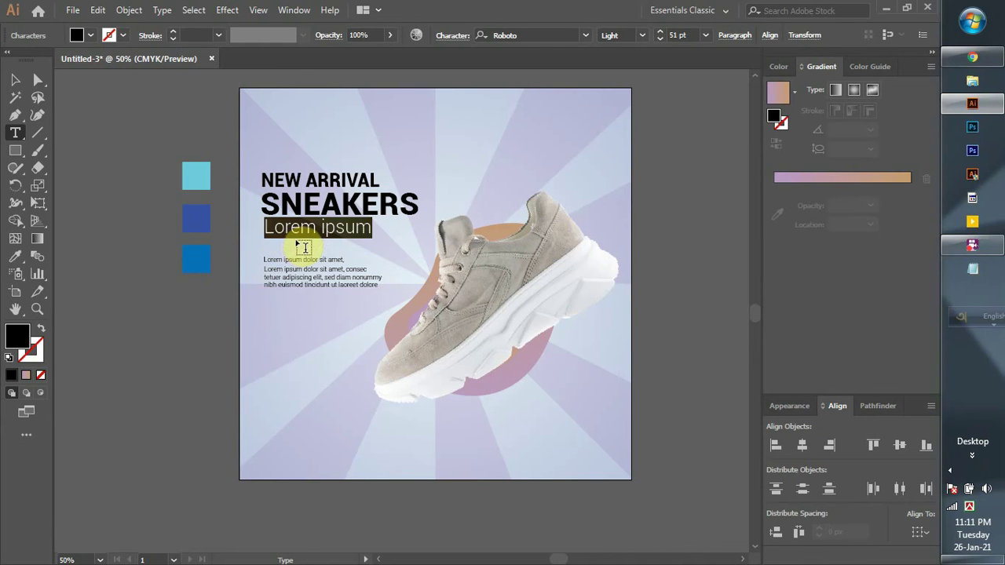
pyautogui.write('SPORT')
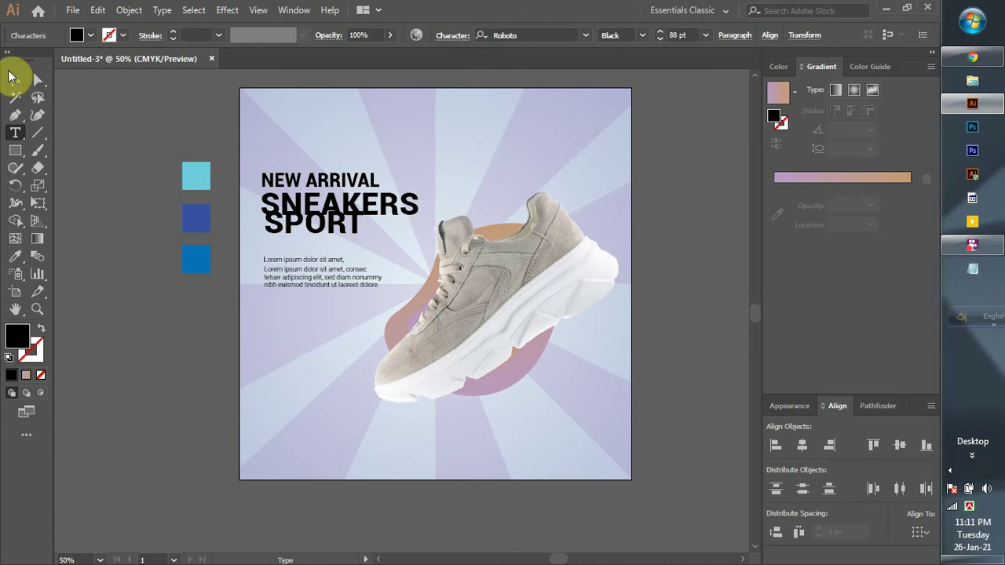
pyautogui.click(14, 79)
pyautogui.moveTo(298, 227); pyautogui.dragTo(299, 240)
pyautogui.scroll(1, 287, 225)
# Left-align NEW ARRIVAL, SNEAKERS, SPORT and both lorem text blocks
pyautogui.scroll(1, 287, 224)
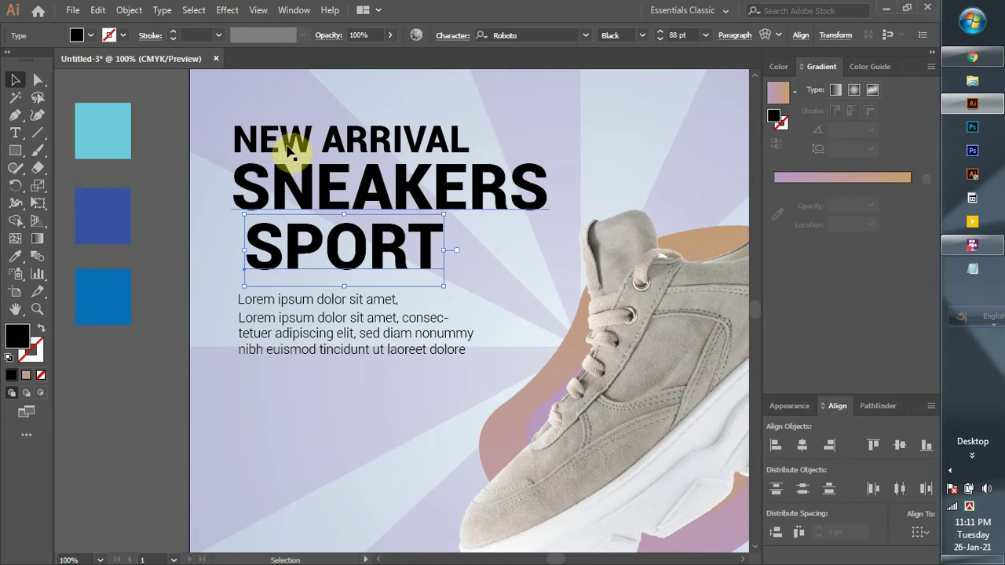
pyautogui.click(287, 139)
pyautogui.keyDown('shift'); pyautogui.click(314, 197); pyautogui.keyUp('shift')
pyautogui.keyDown('shift'); pyautogui.click(314, 254); pyautogui.keyUp('shift')
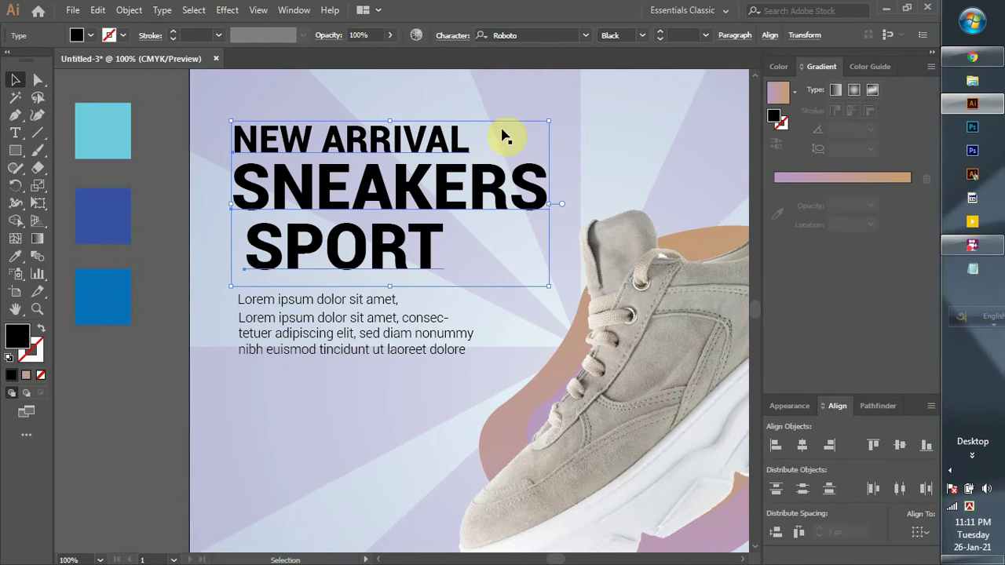
pyautogui.keyDown('shift'); pyautogui.click(338, 302); pyautogui.keyUp('shift')
pyautogui.keyDown('shift'); pyautogui.click(338, 330); pyautogui.keyUp('shift')
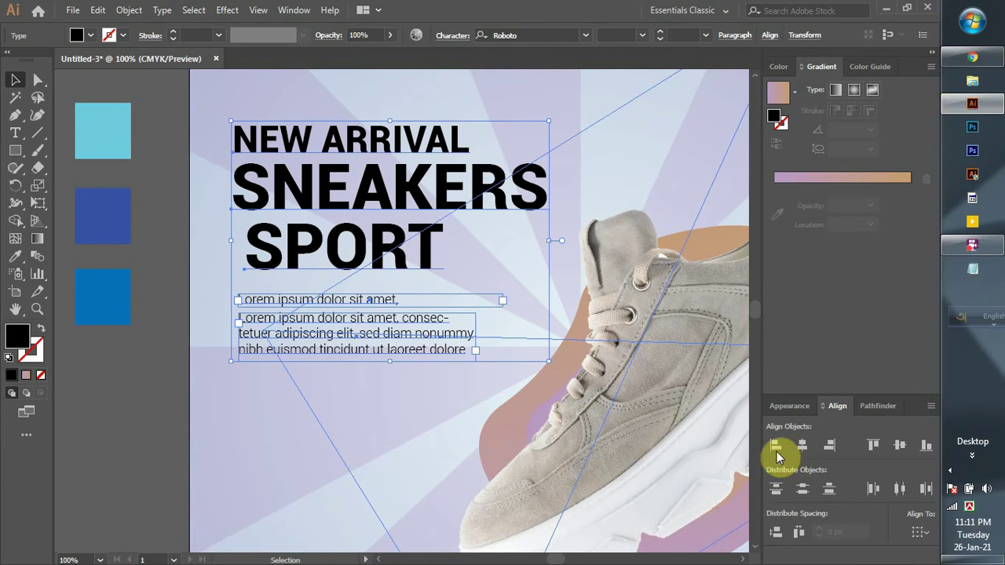
pyautogui.click(775, 445)
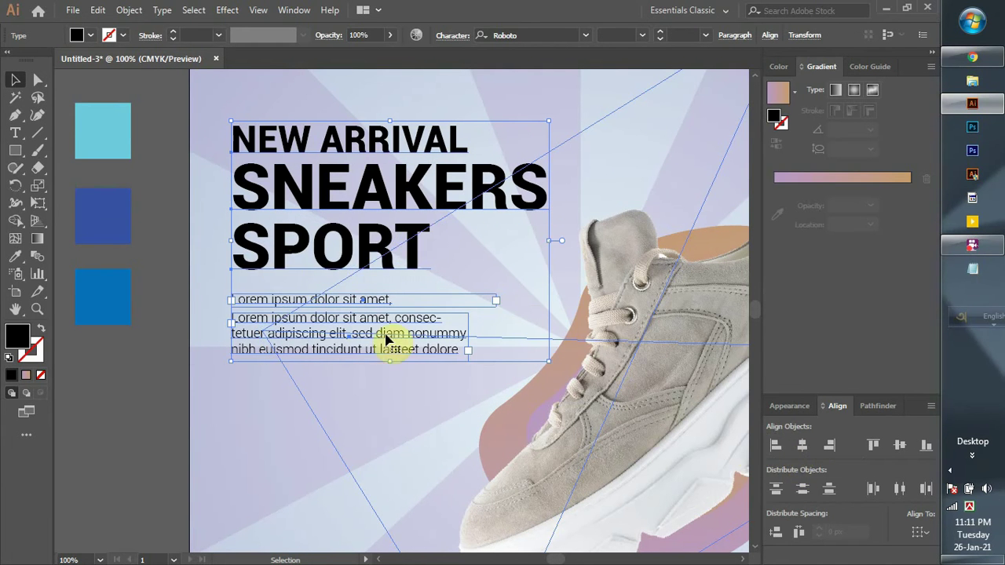
pyautogui.click(134, 417)
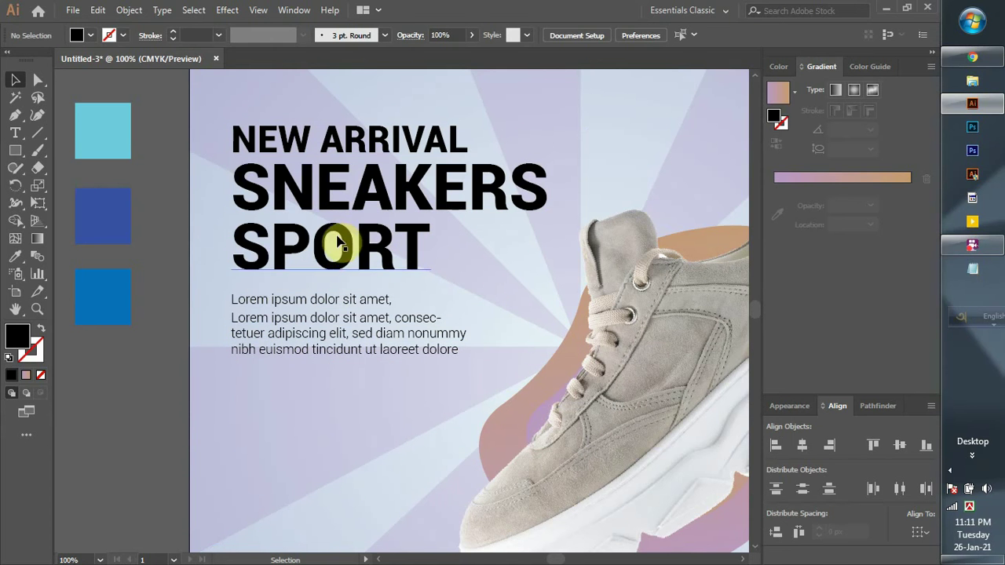
# Nudge SPORT and SNEAKERS down slightly and fit the artboard in view
pyautogui.moveTo(333, 227); pyautogui.dragTo(329, 235)
pyautogui.moveTo(326, 190); pyautogui.dragTo(323, 204)
pyautogui.click(195, 386)
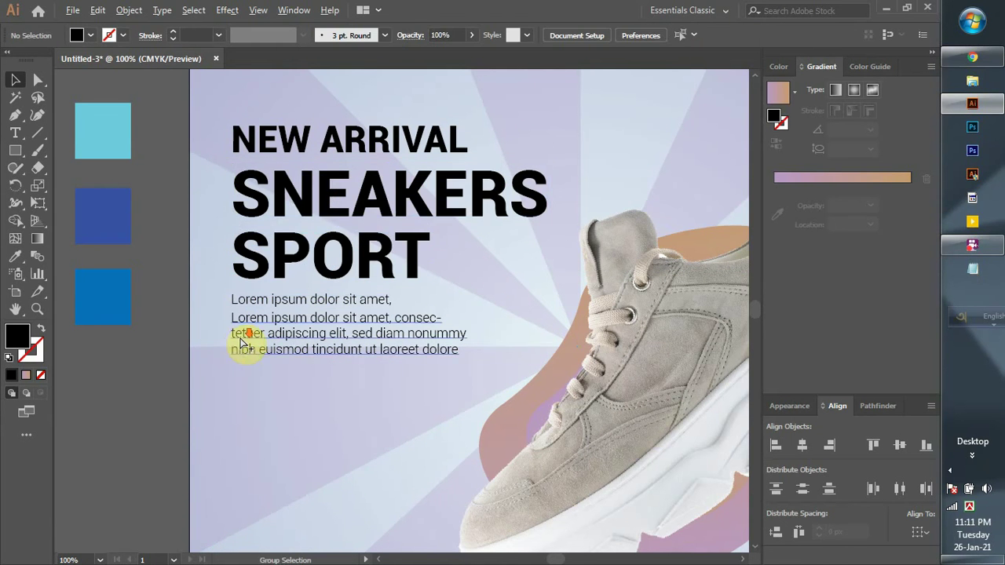
pyautogui.hotkey('ctrl', '0')
pyautogui.moveTo(403, 397); pyautogui.dragTo(454, 294)
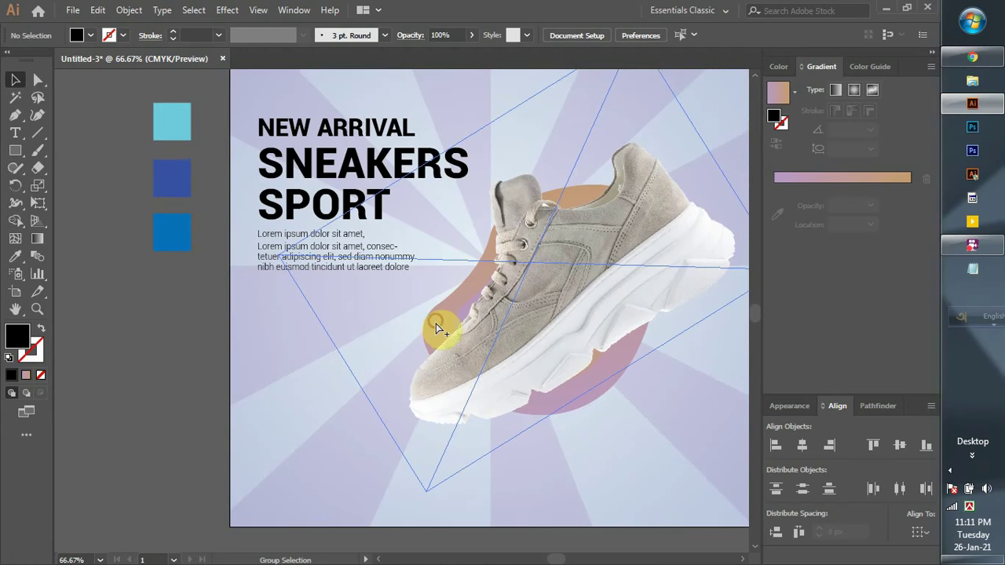
pyautogui.scroll(-1, 436, 322)
pyautogui.scroll(1, 436, 322)
pyautogui.scroll(-1, 436, 322)
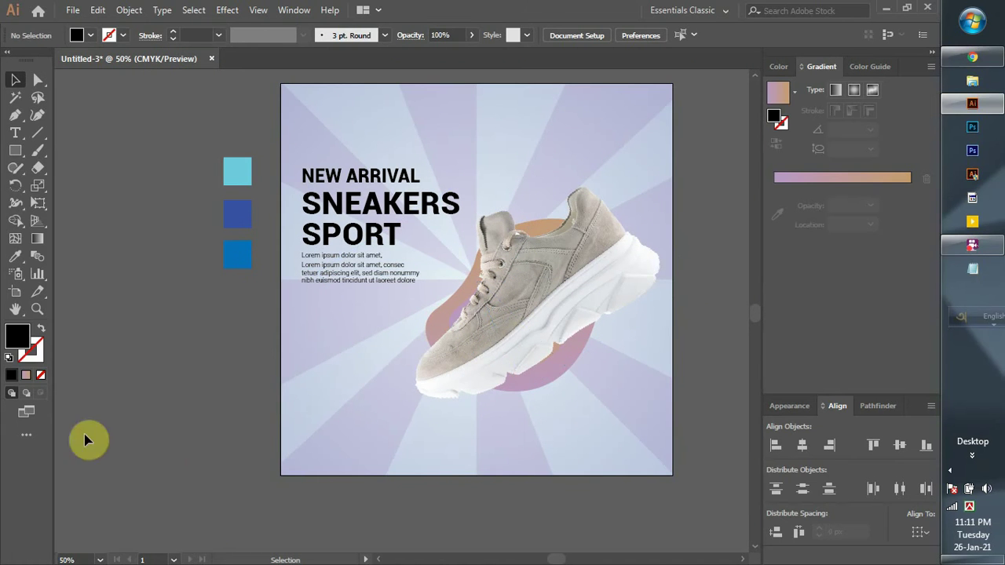
# Fill the blob behind the shoe with the dark blue square's colour
pyautogui.click(548, 385)
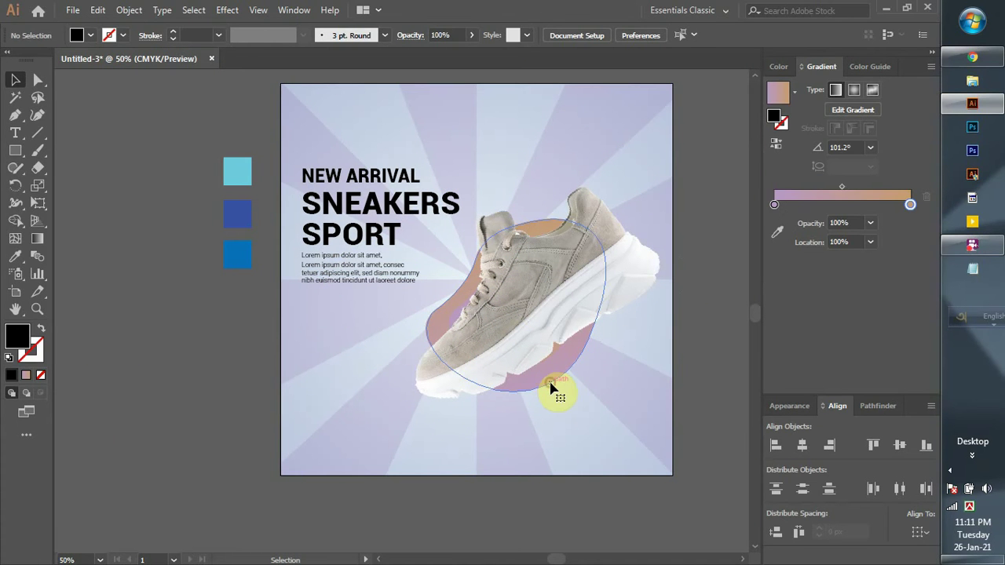
pyautogui.press('i')
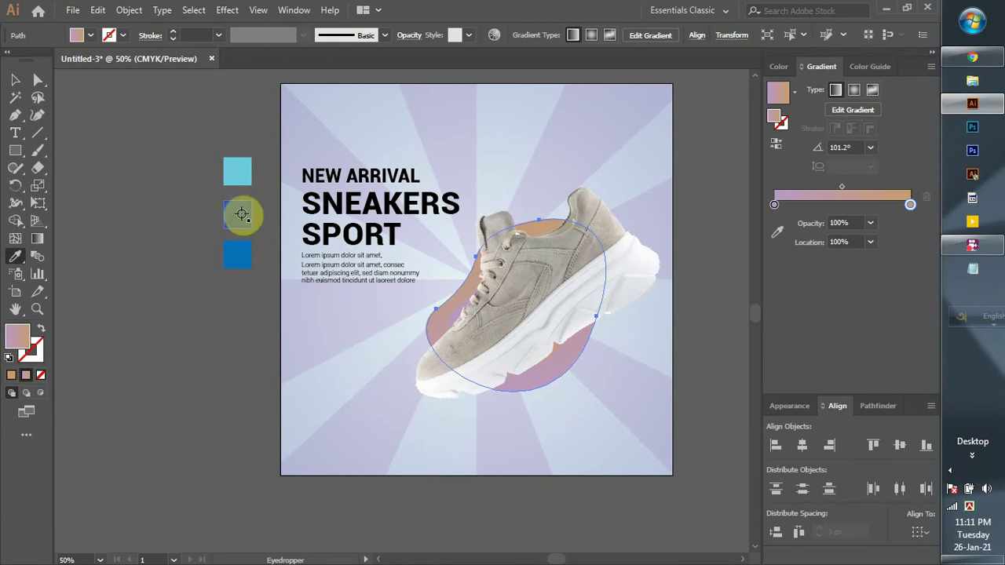
pyautogui.click(238, 214)
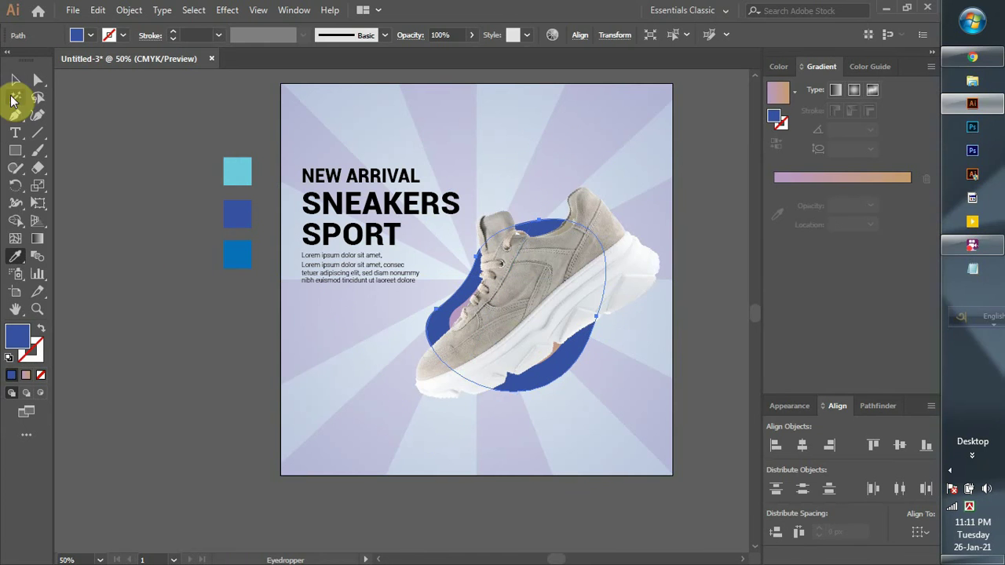
pyautogui.click(15, 81)
pyautogui.click(143, 267)
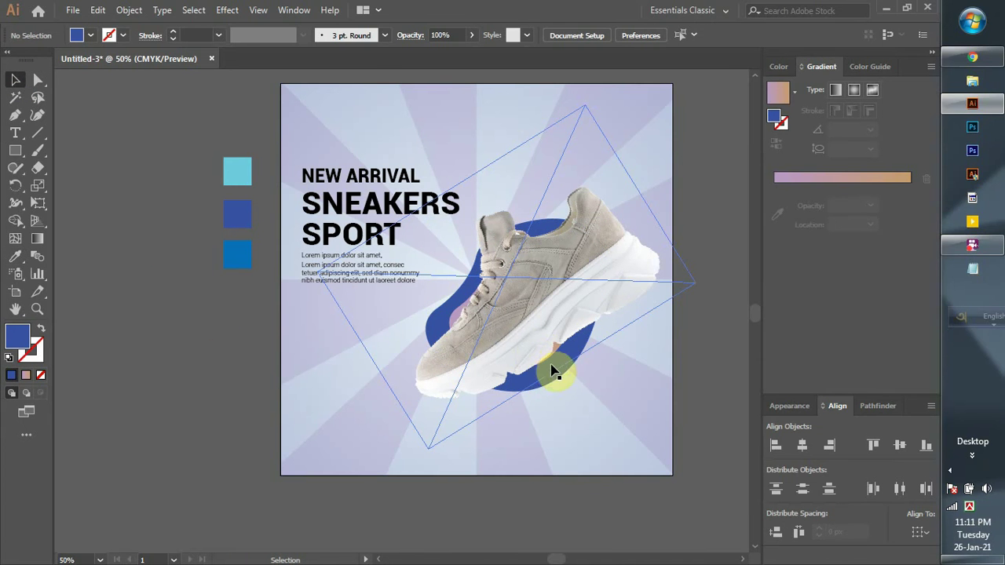
pyautogui.click(556, 355)
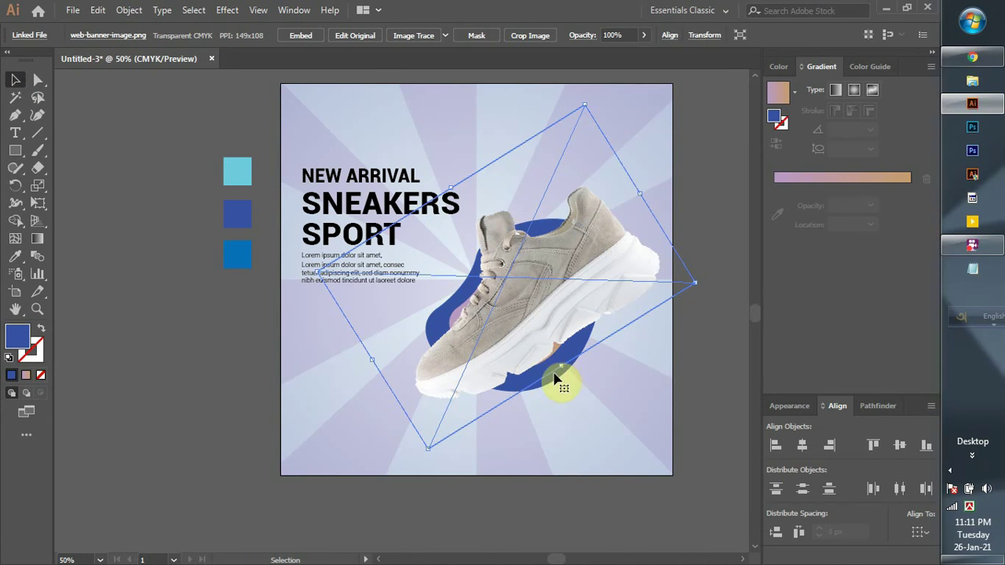
pyautogui.hotkey('ctrl', '2')
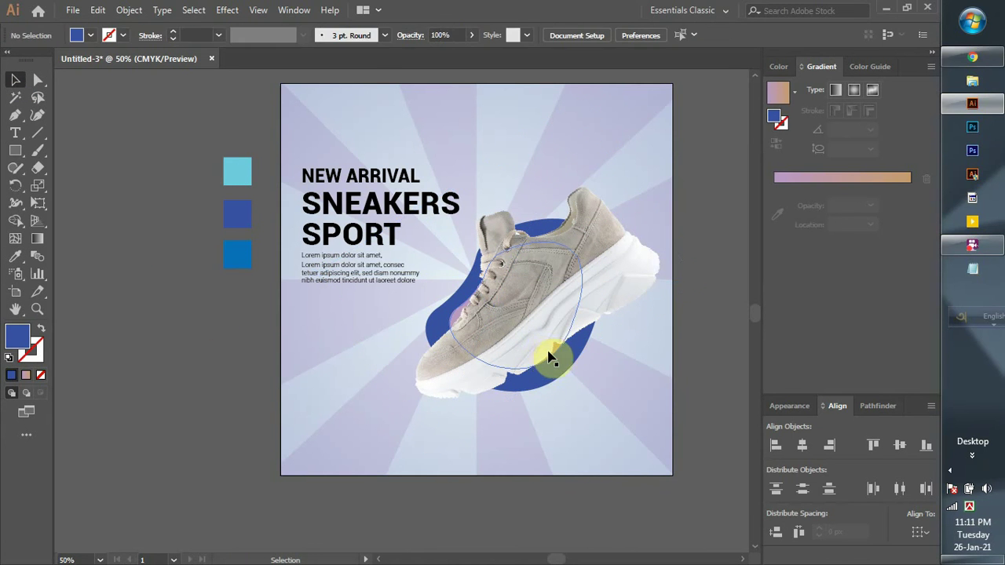
# Fill the ellipse behind the shoe with bright blue and enlarge it down-right
pyautogui.click(551, 350)
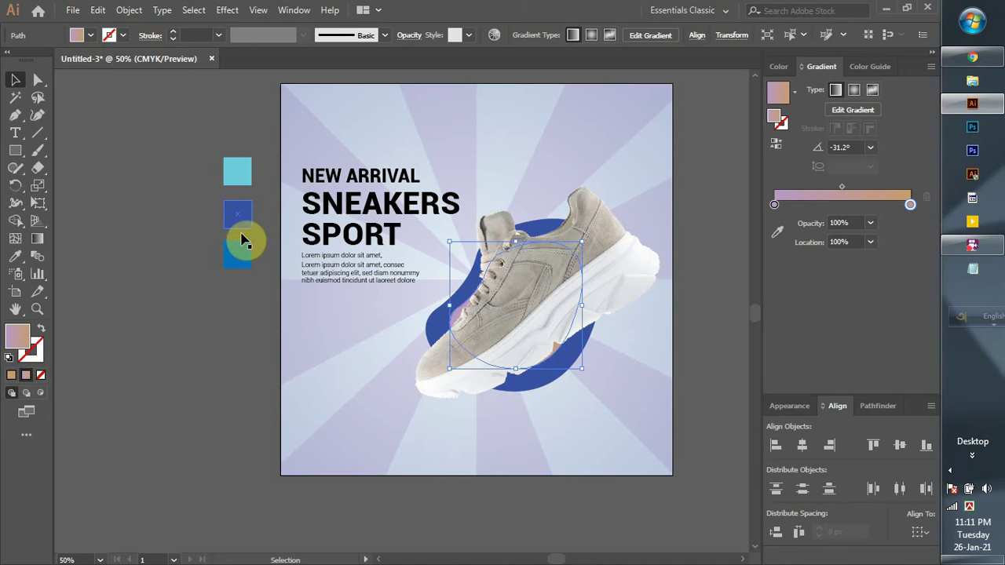
pyautogui.press('i')
pyautogui.click(241, 260)
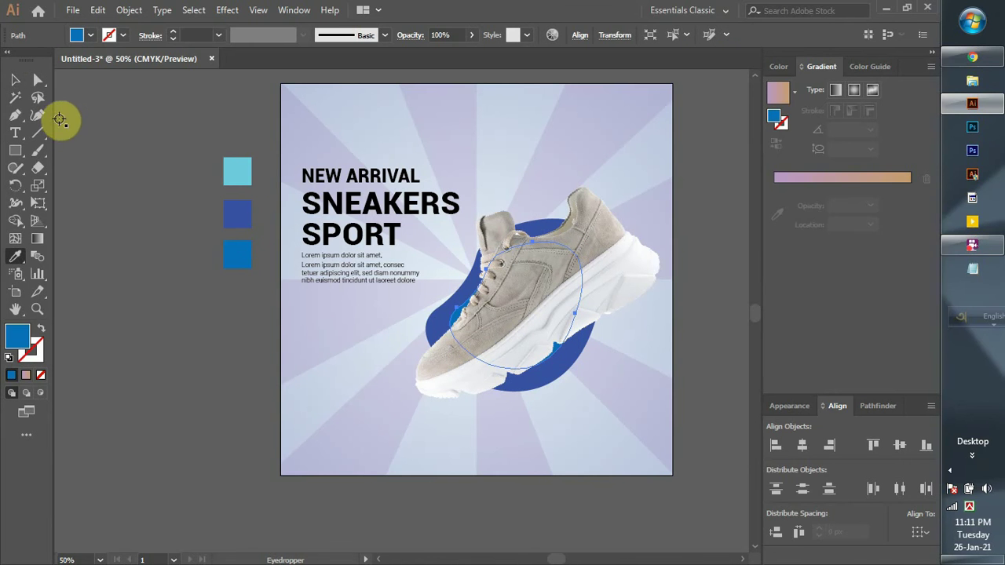
pyautogui.click(15, 79)
pyautogui.moveTo(550, 360); pyautogui.dragTo(591, 386)
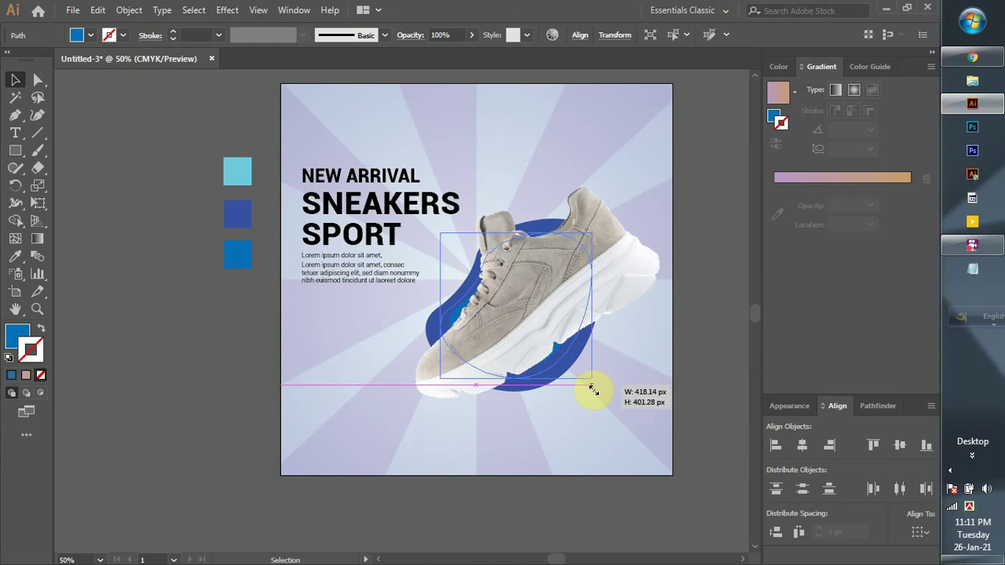
pyautogui.moveTo(592, 387); pyautogui.dragTo(593, 391)
pyautogui.click(188, 382)
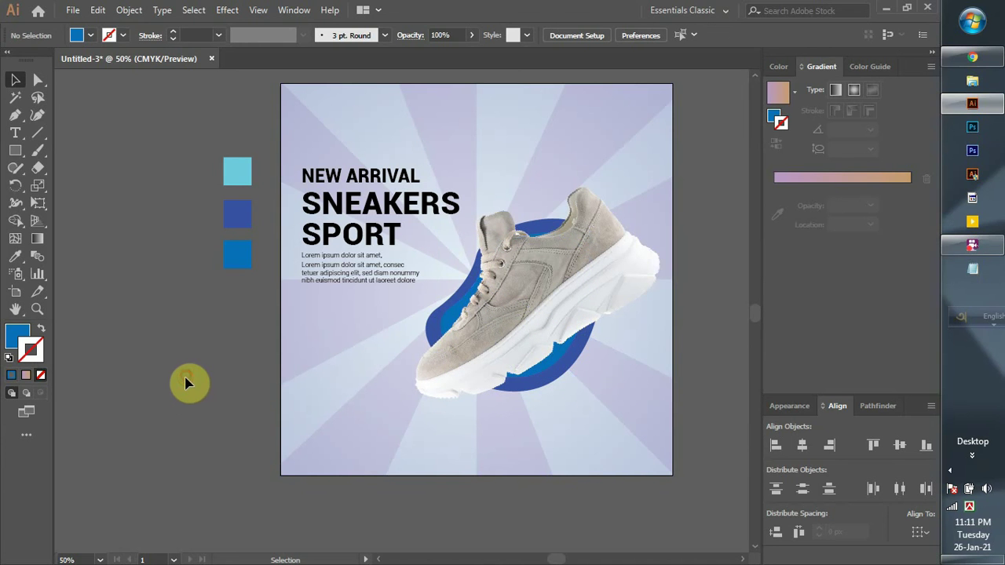
pyautogui.moveTo(281, 408); pyautogui.dragTo(264, 388)
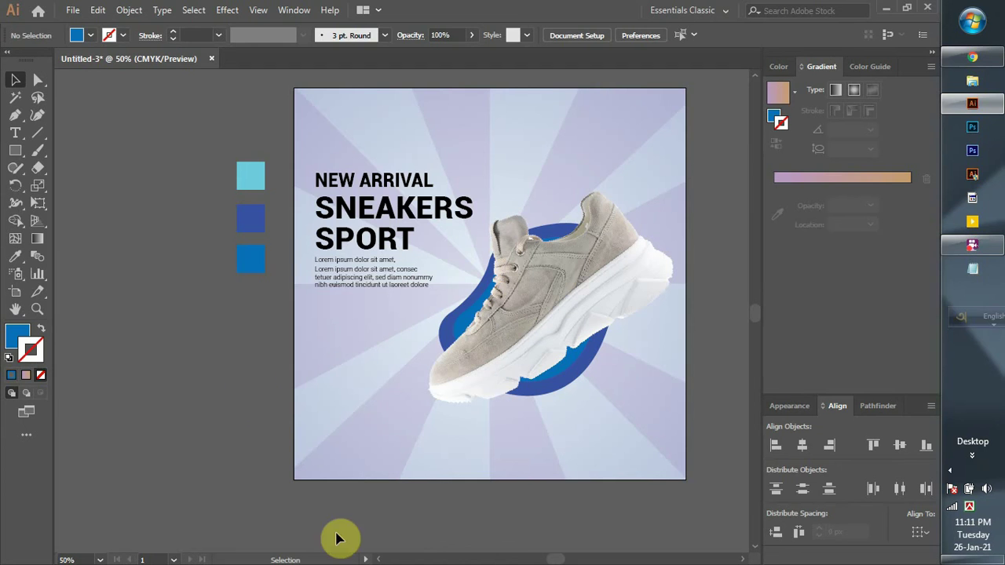
# Try white, black and several blue fills on all headline and body text, keeping black
pyautogui.click(336, 172)
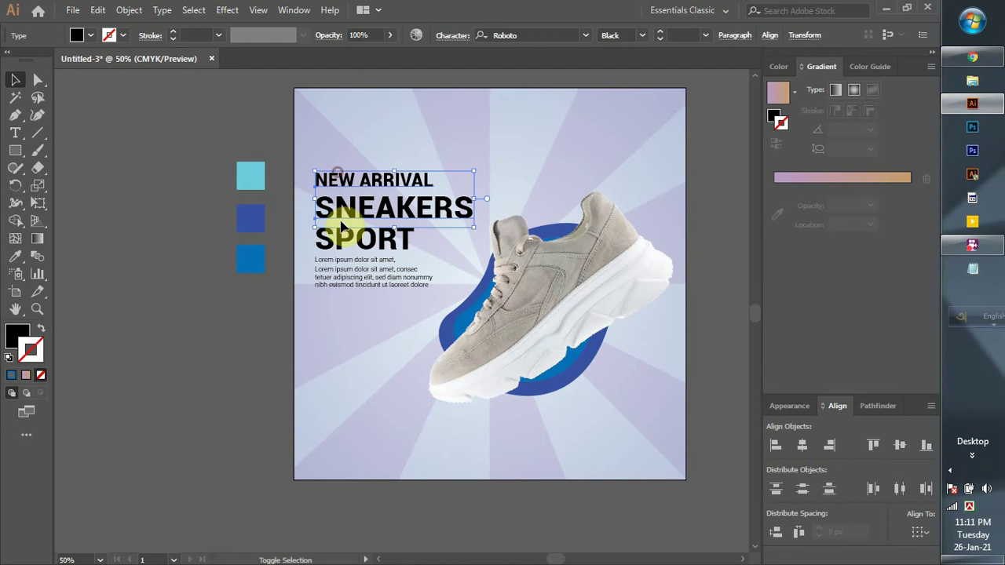
pyautogui.keyDown('shift'); pyautogui.click(340, 250); pyautogui.keyUp('shift')
pyautogui.keyDown('shift'); pyautogui.click(337, 275); pyautogui.keyUp('shift')
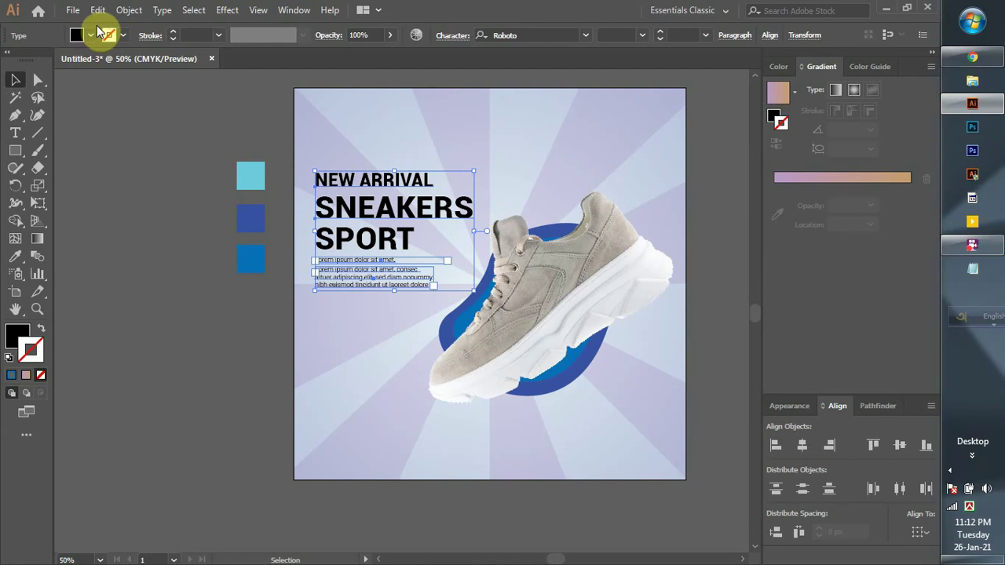
pyautogui.click(91, 36)
pyautogui.click(30, 61)
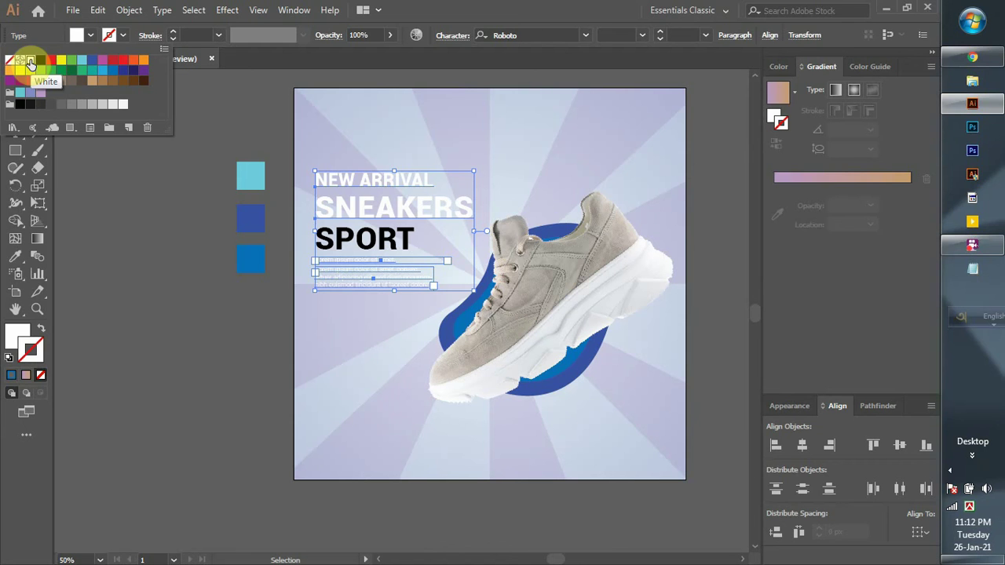
pyautogui.click(40, 61)
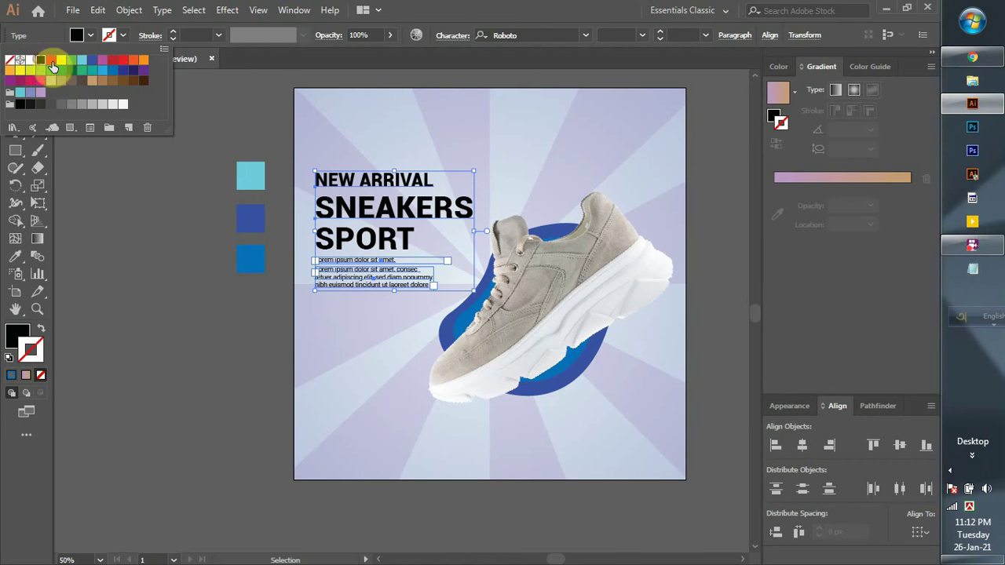
pyautogui.click(129, 72)
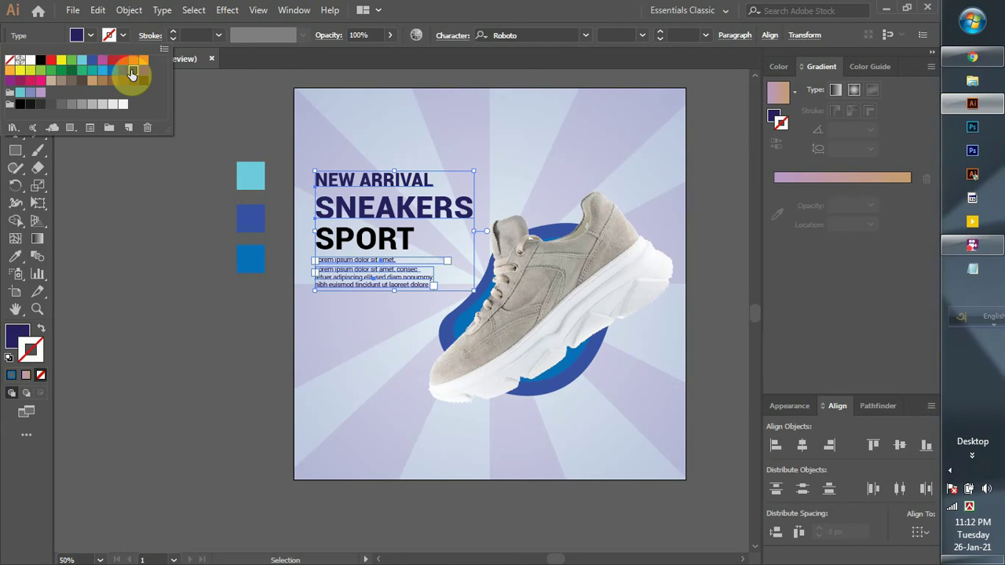
pyautogui.click(123, 71)
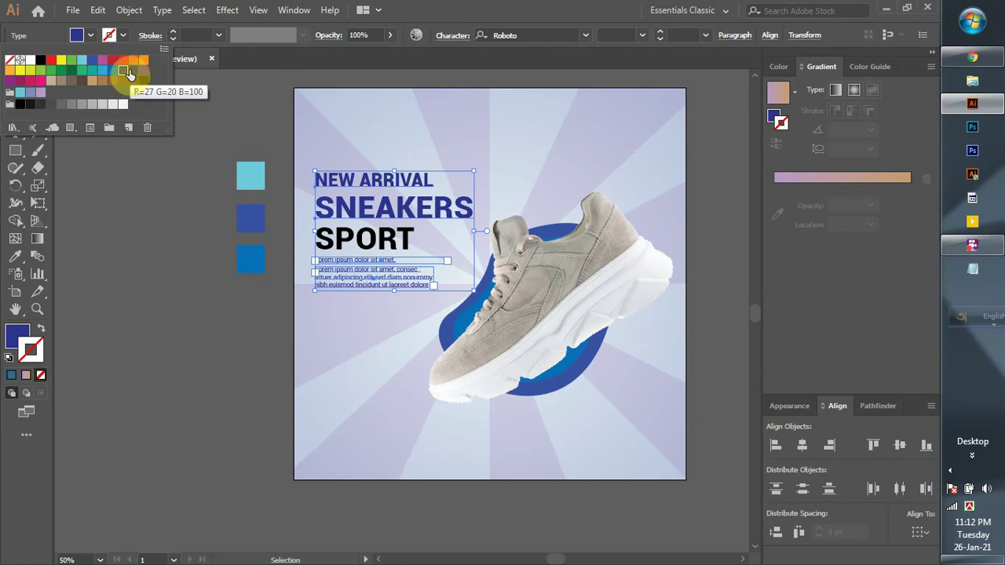
pyautogui.click(89, 58)
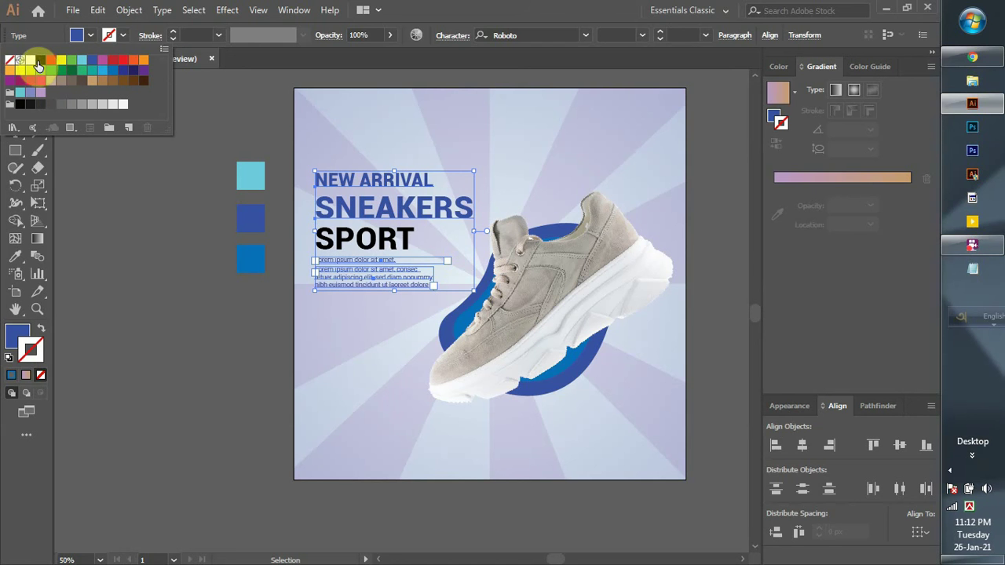
pyautogui.click(192, 283)
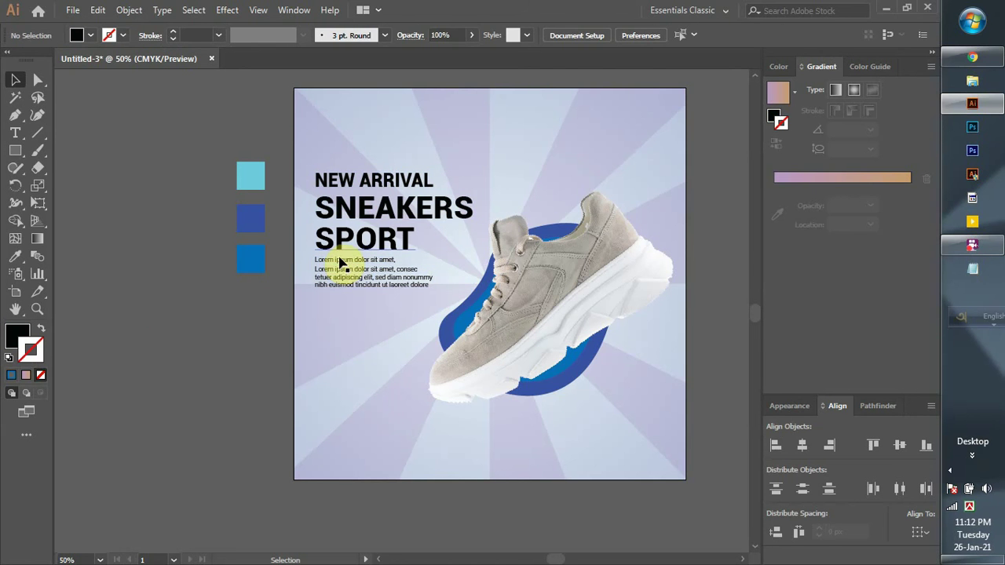
# Eyedrop the dark blue square's colour onto the NEW ARRIVAL text
pyautogui.click(361, 181)
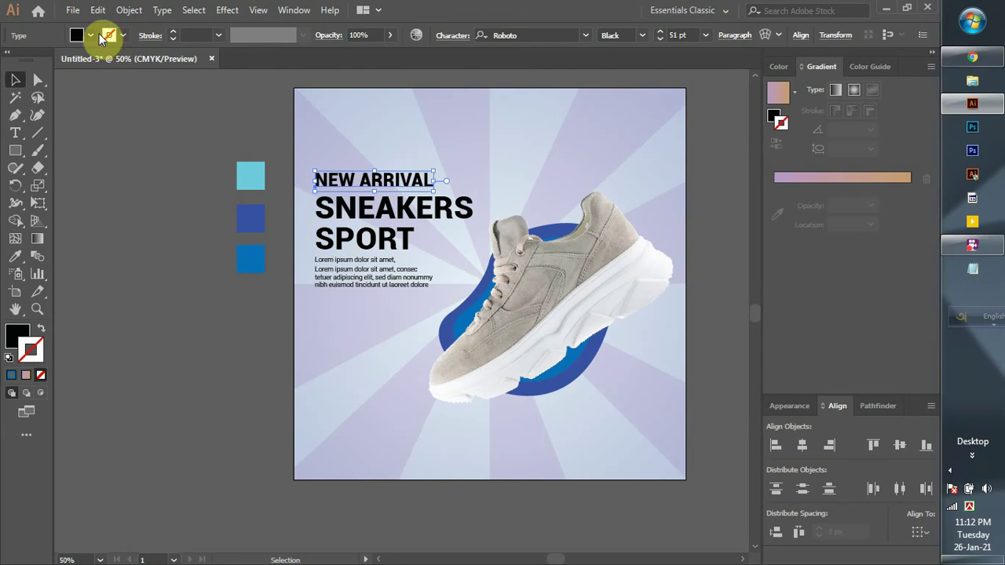
pyautogui.click(90, 35)
pyautogui.click(128, 192)
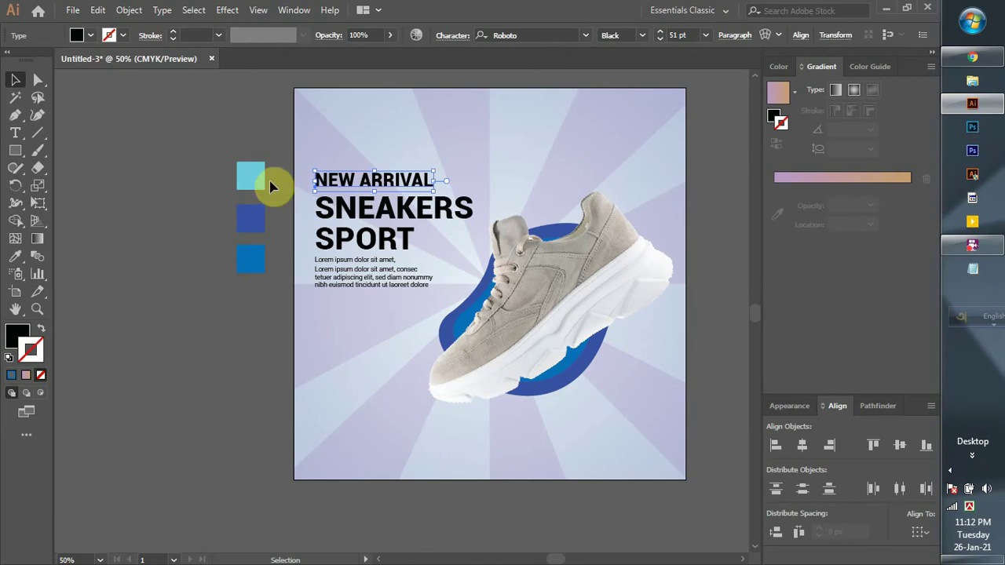
pyautogui.press('i')
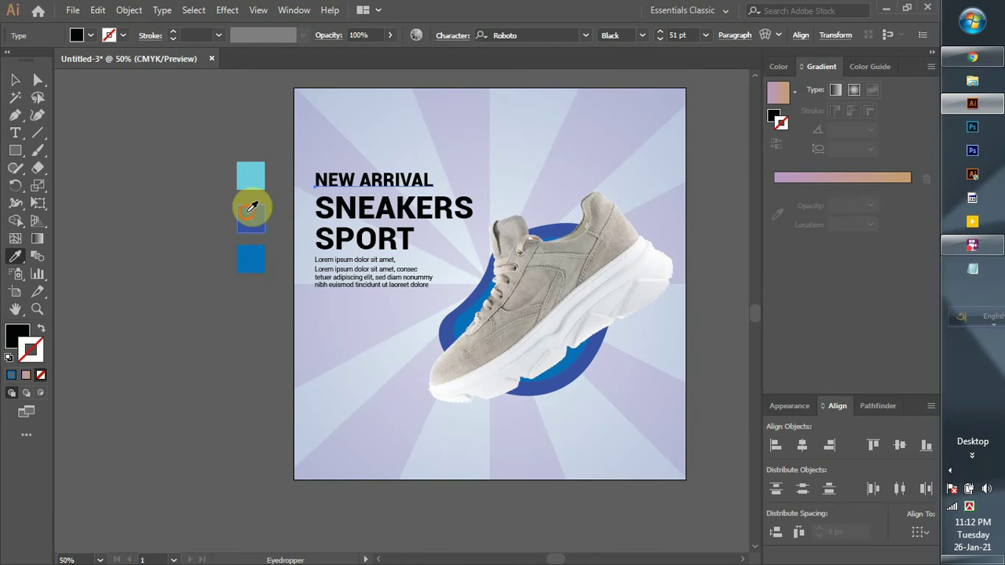
pyautogui.click(252, 212)
pyautogui.click(16, 79)
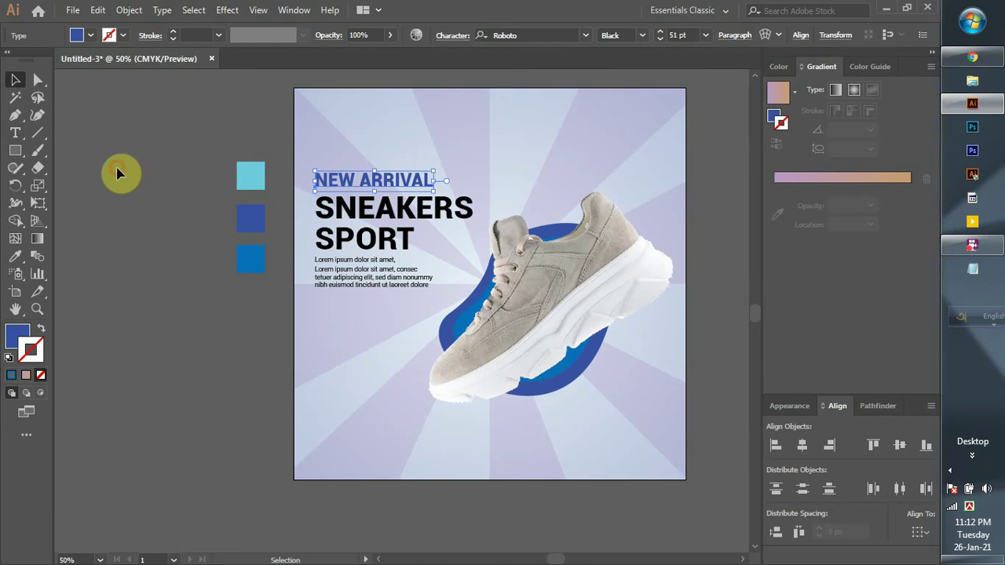
pyautogui.click(129, 184)
pyautogui.scroll(-1, 232, 290)
pyautogui.scroll(1, 232, 290)
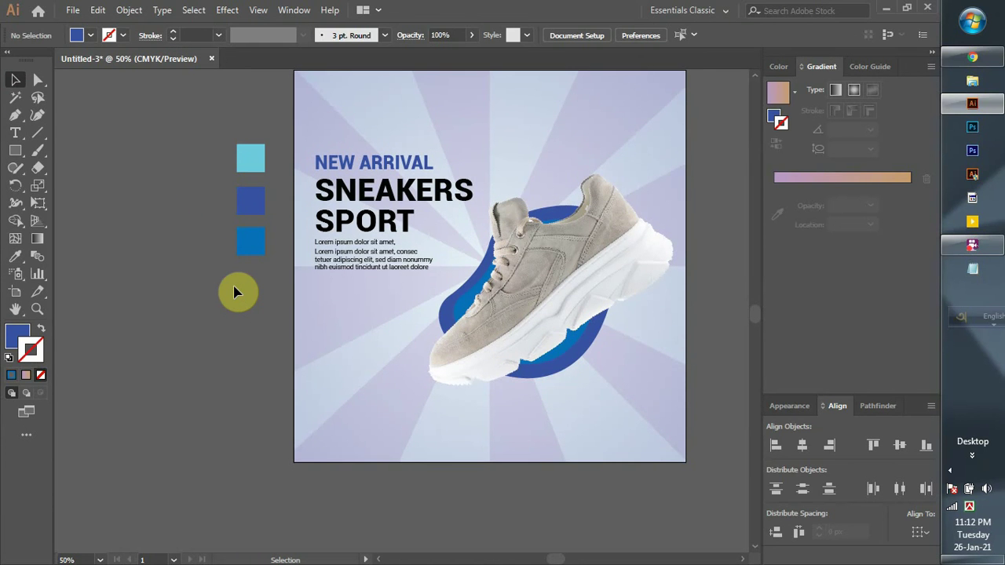
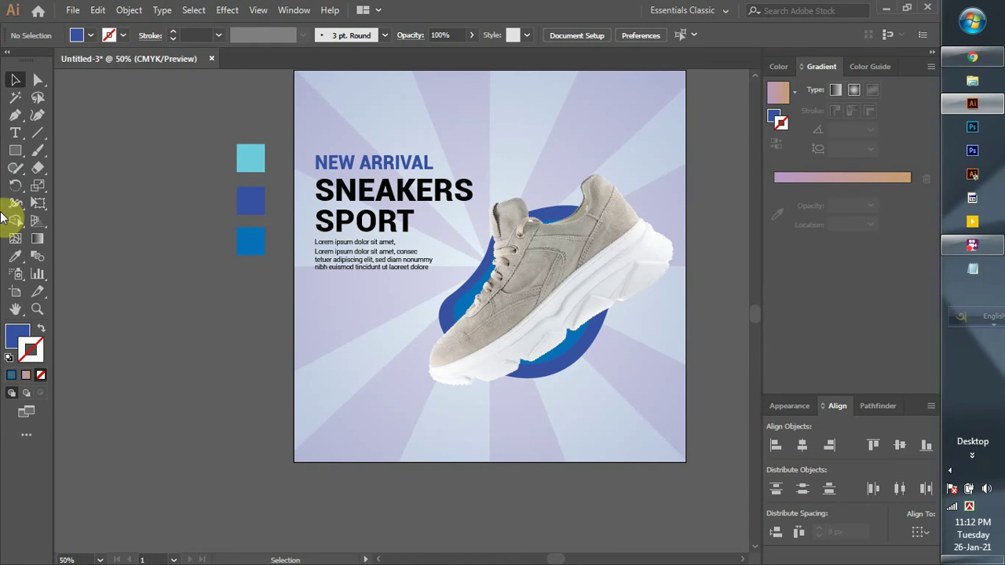
# Draw a blue bar under the body text, then move it up and widen it to the right
pyautogui.click(15, 150)
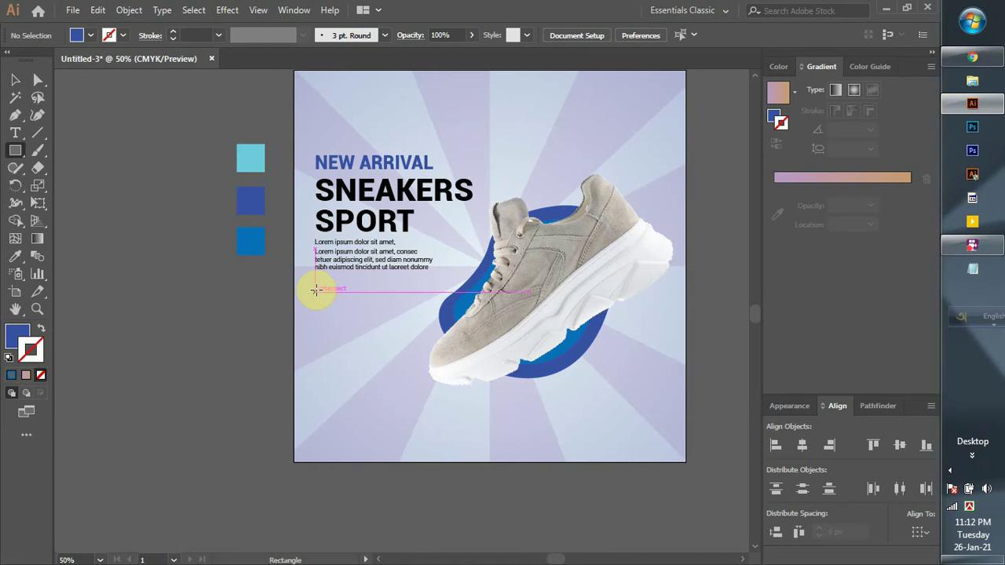
pyautogui.moveTo(315, 290); pyautogui.dragTo(398, 308)
pyautogui.keyDown('alt'); pyautogui.scroll(3, 370, 318); pyautogui.keyUp('alt')
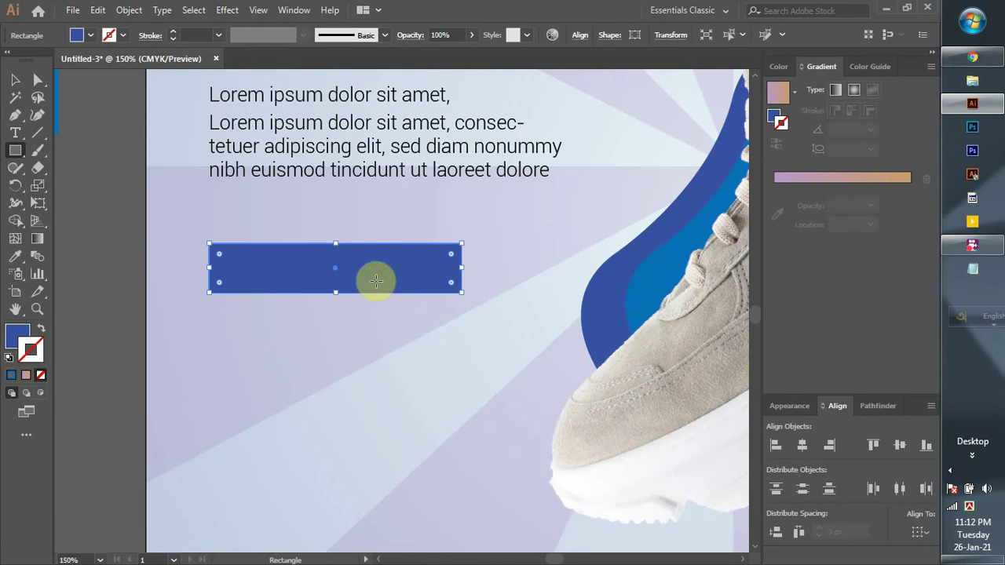
pyautogui.click(15, 79)
pyautogui.moveTo(289, 266); pyautogui.dragTo(288, 230)
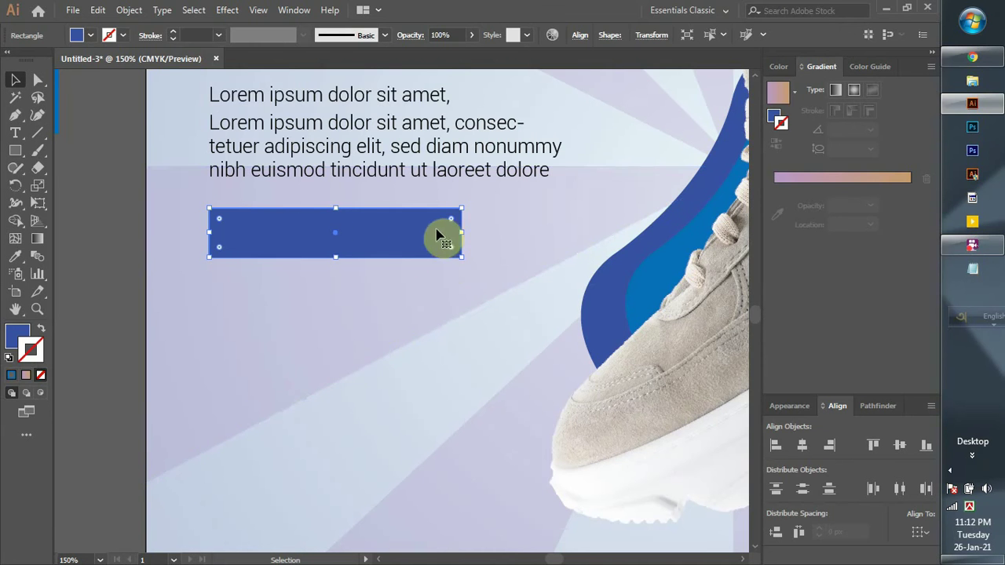
pyautogui.moveTo(466, 234); pyautogui.dragTo(487, 233)
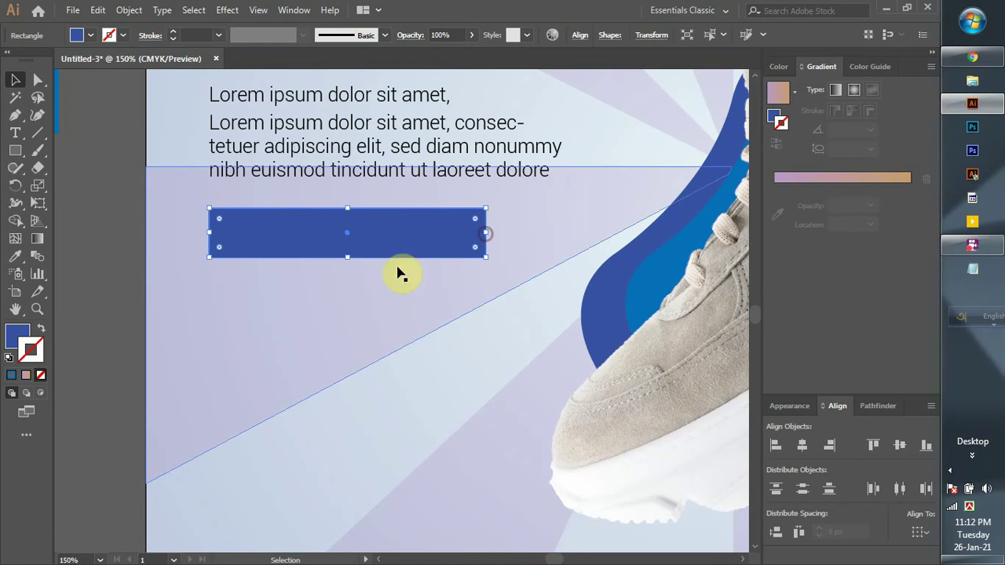
# Make a small square piece at the blue bar's right end
pyautogui.click(138, 179)
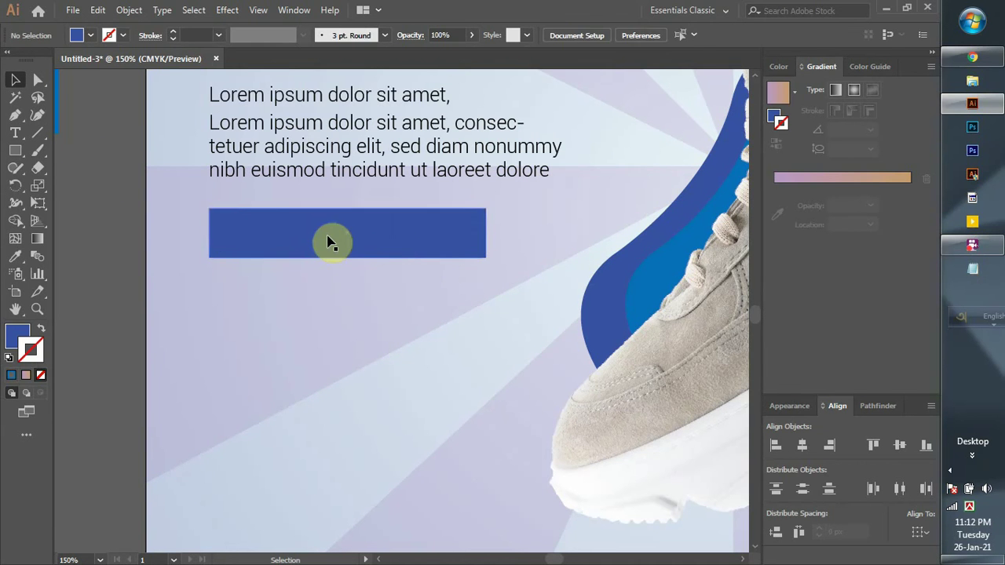
pyautogui.click(336, 248)
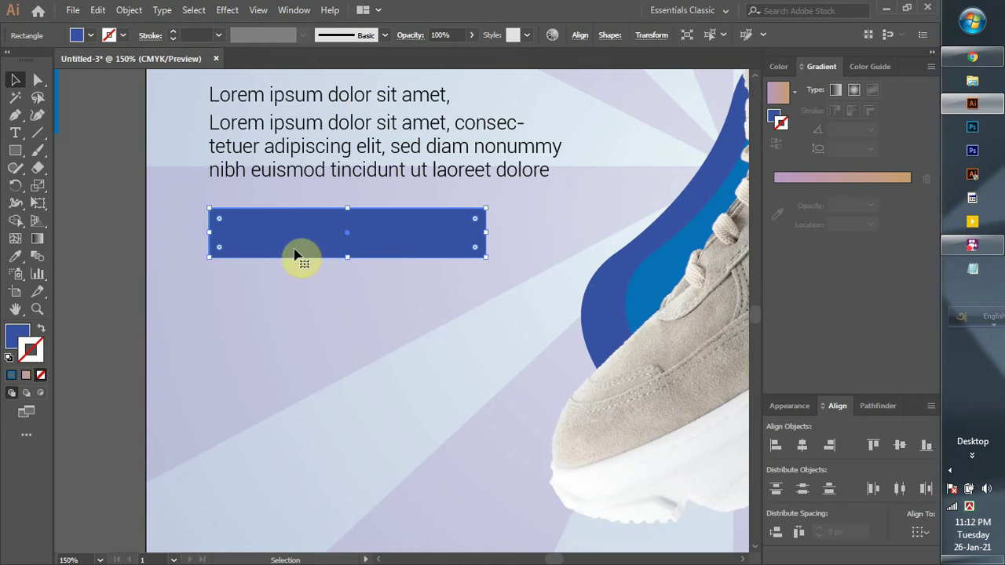
pyautogui.moveTo(209, 232); pyautogui.dragTo(428, 232)
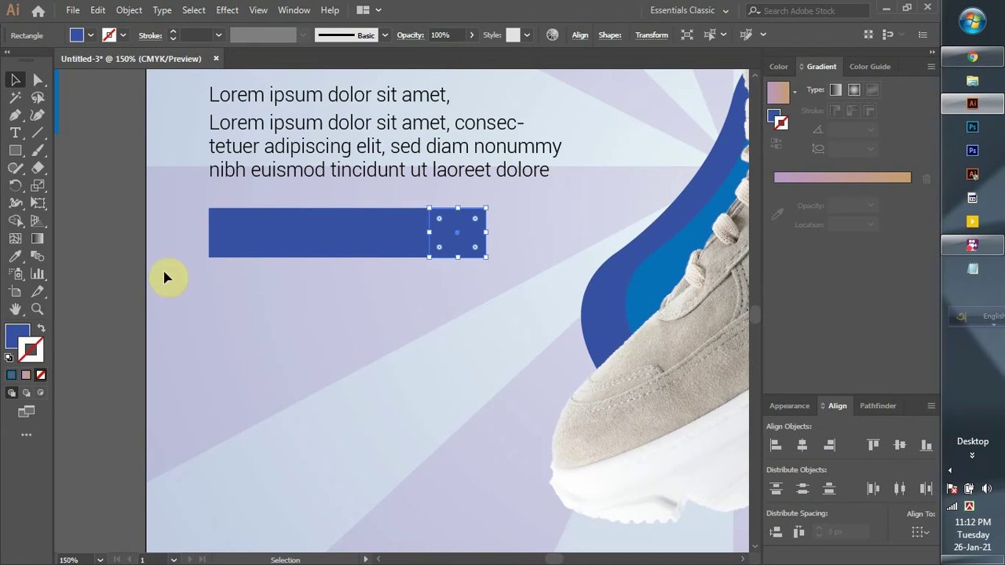
# Fill the small square at the bar's right end with black
pyautogui.click(90, 35)
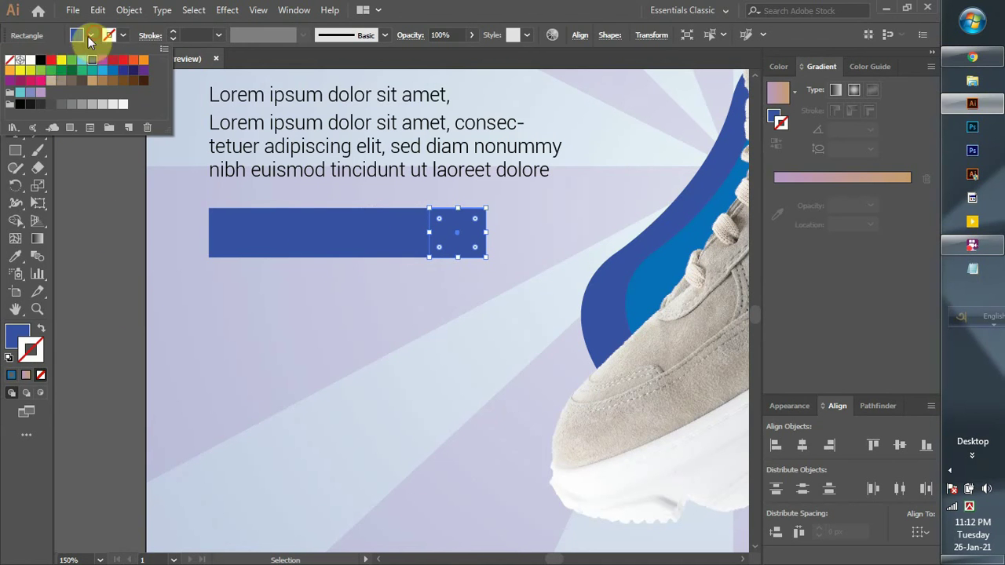
pyautogui.click(30, 61)
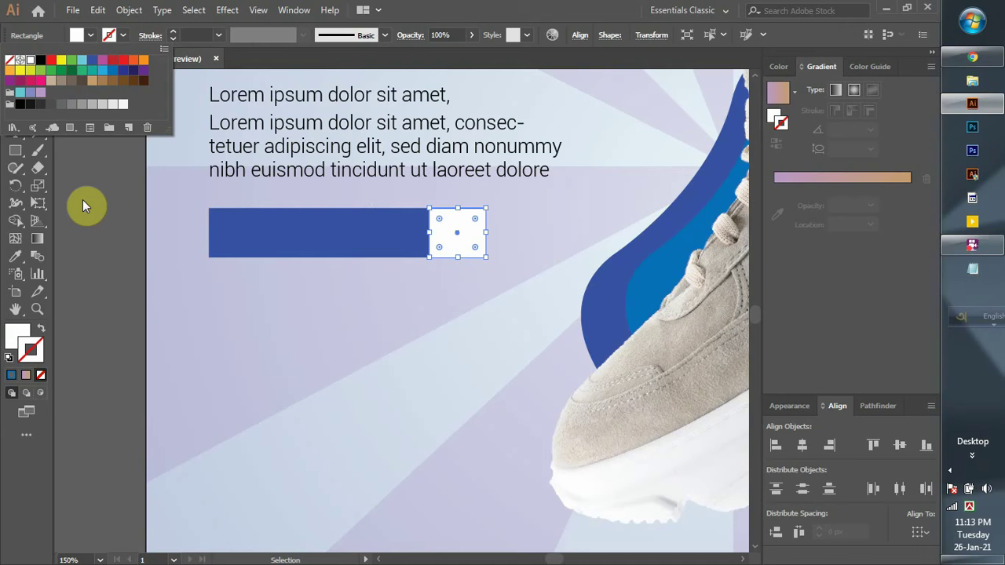
pyautogui.click(56, 105)
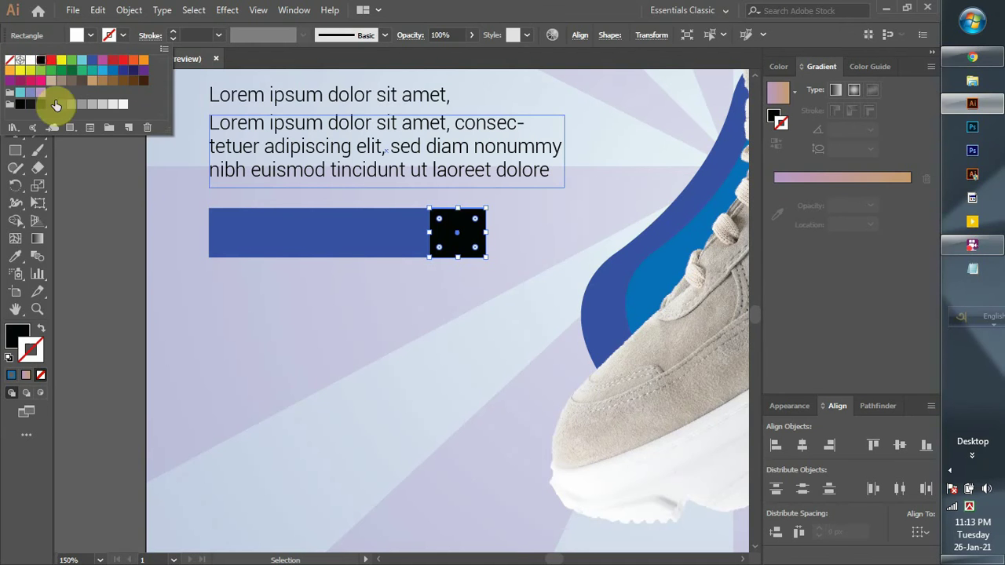
pyautogui.click(288, 343)
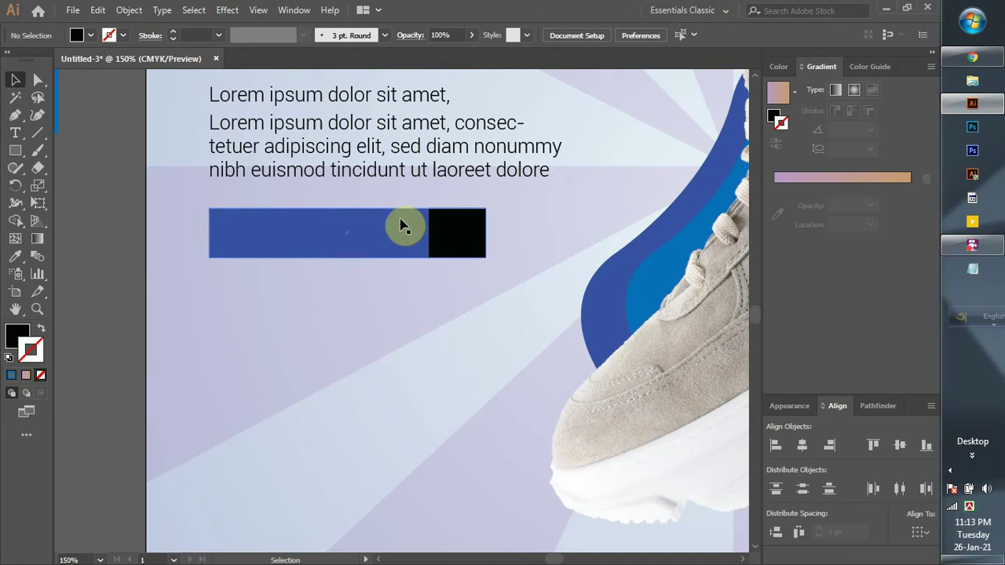
# Fill the long bar with white
pyautogui.click(309, 242)
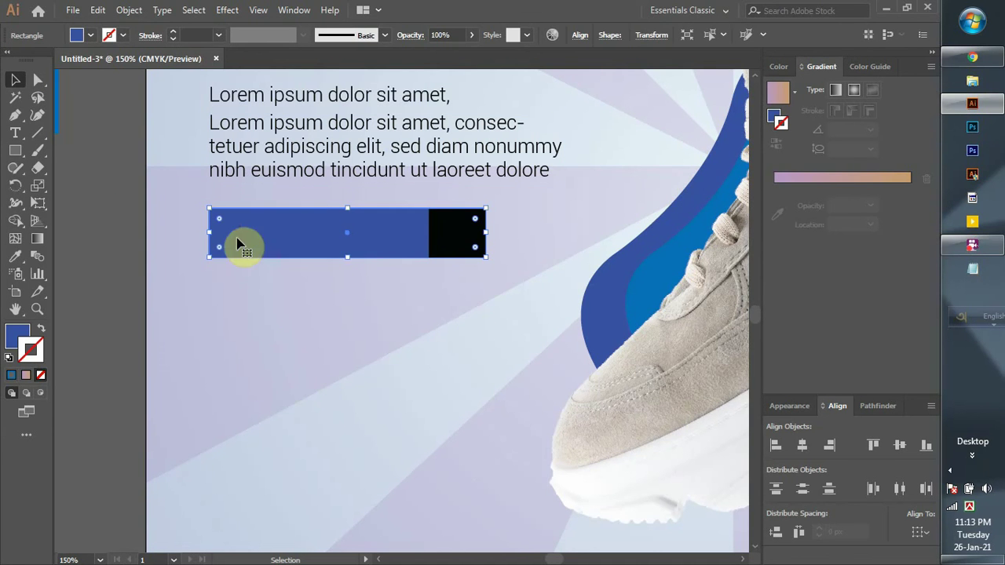
pyautogui.click(91, 35)
pyautogui.click(31, 60)
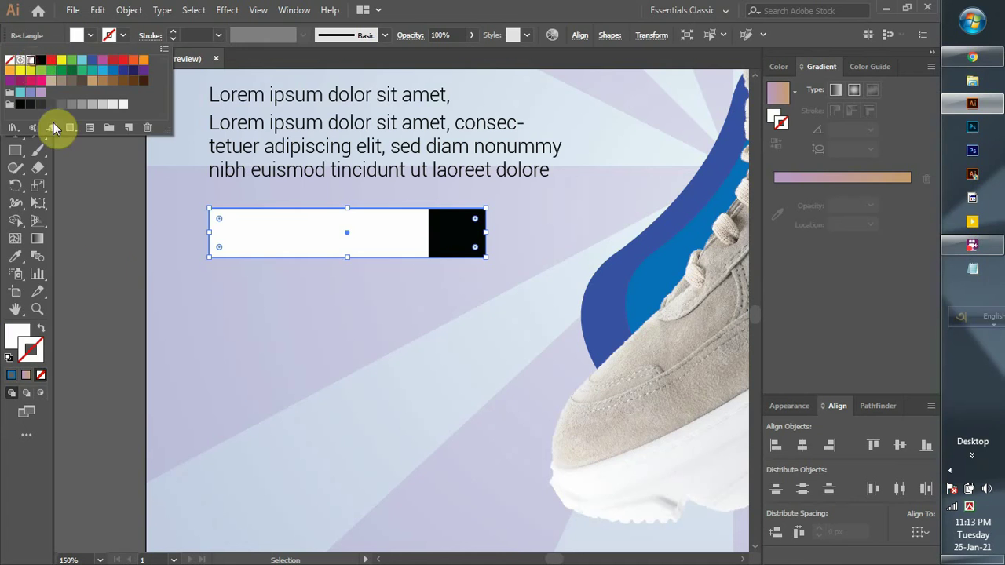
pyautogui.click(104, 259)
# Type 'SHOP NOW' on the white bar
pyautogui.scroll(2, 281, 259)
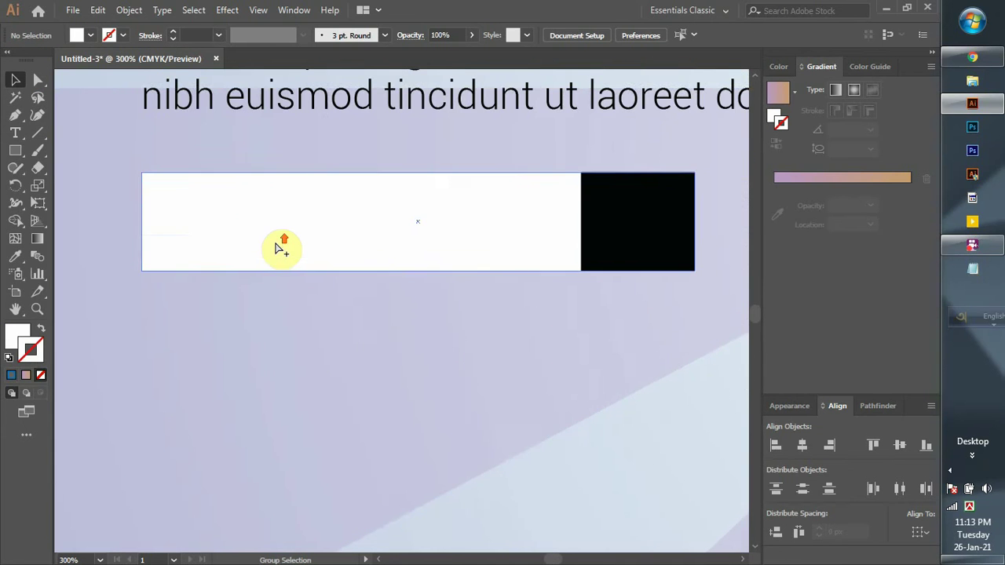
pyautogui.click(15, 133)
pyautogui.click(210, 229)
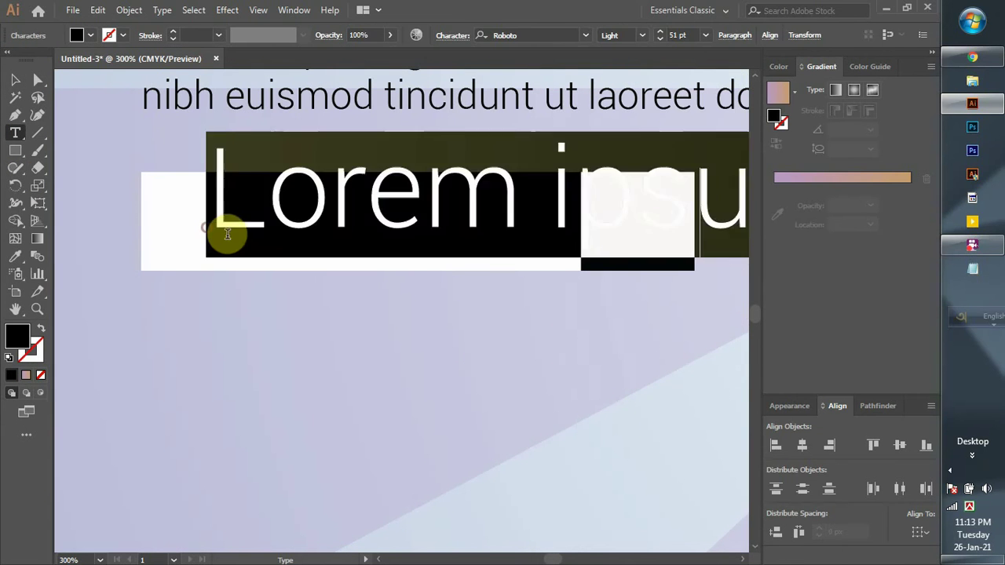
pyautogui.write('SHOP')
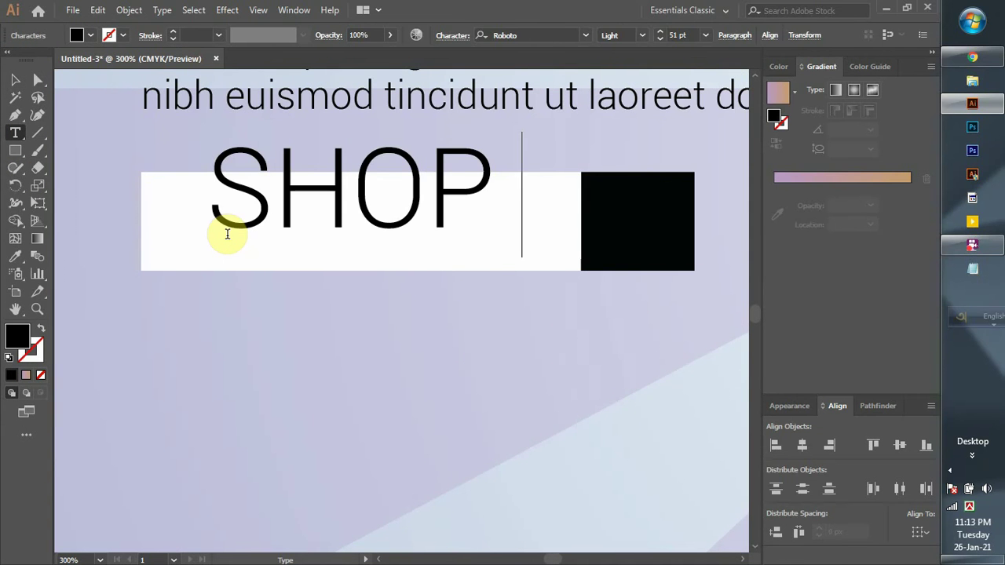
pyautogui.write(' NOW')
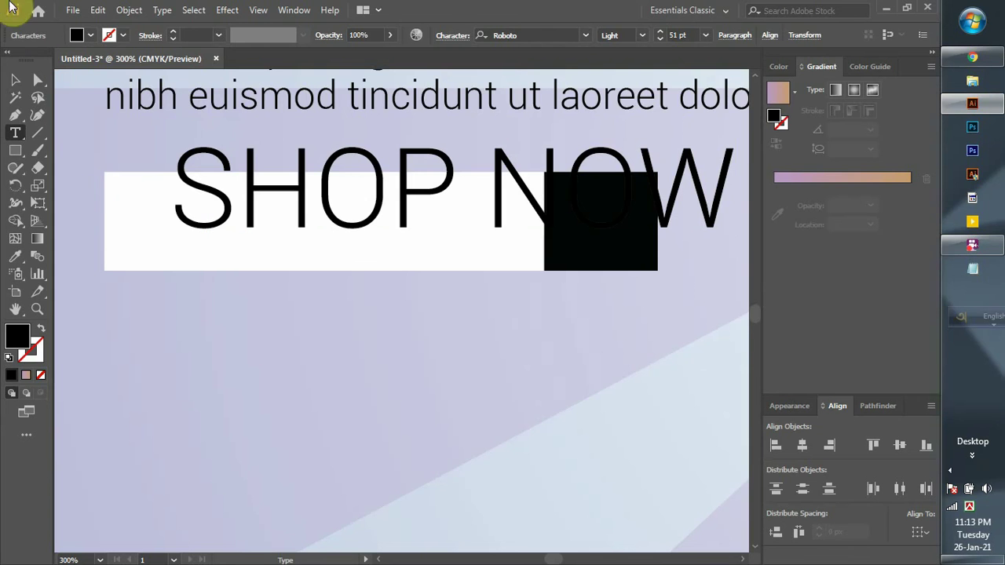
pyautogui.click(15, 80)
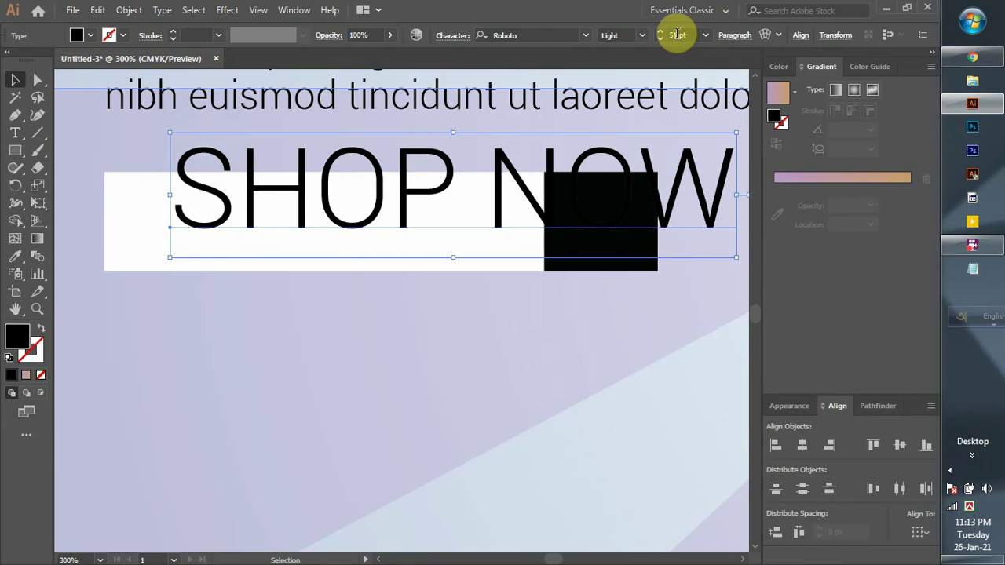
# Make SHOP NOW 34 pt in the Black weight and centre it on the bar
pyautogui.scroll(-3, 677, 35)
pyautogui.scroll(-3, 674, 32)
pyautogui.scroll(-2, 673, 31)
pyautogui.scroll(-2, 664, 35)
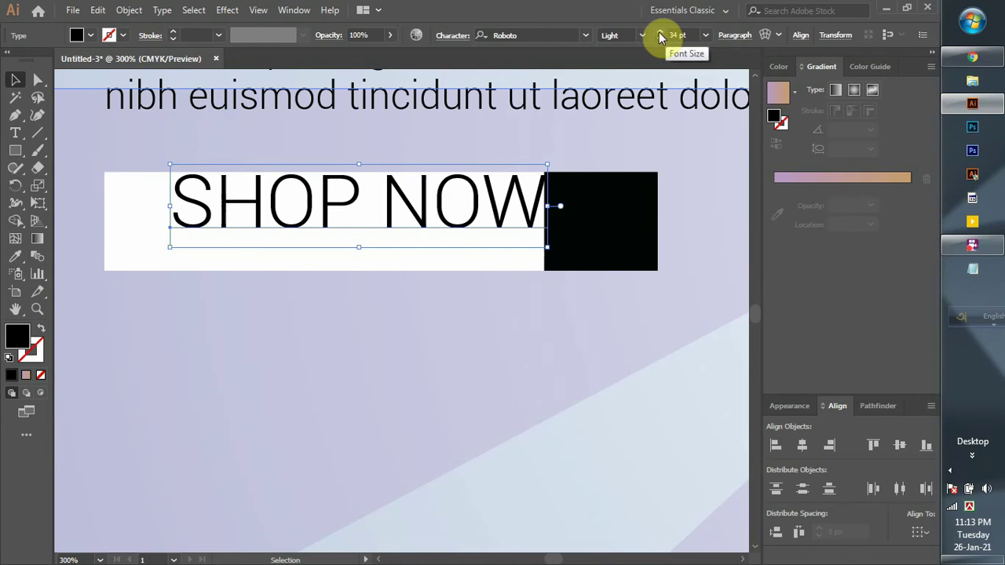
pyautogui.click(642, 35)
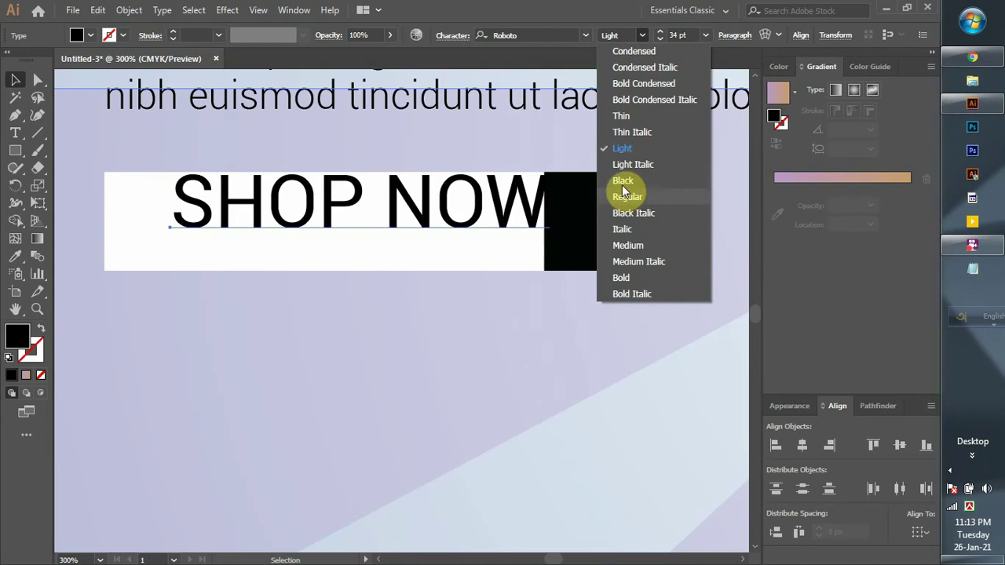
pyautogui.click(623, 181)
pyautogui.moveTo(410, 214); pyautogui.dragTo(375, 233)
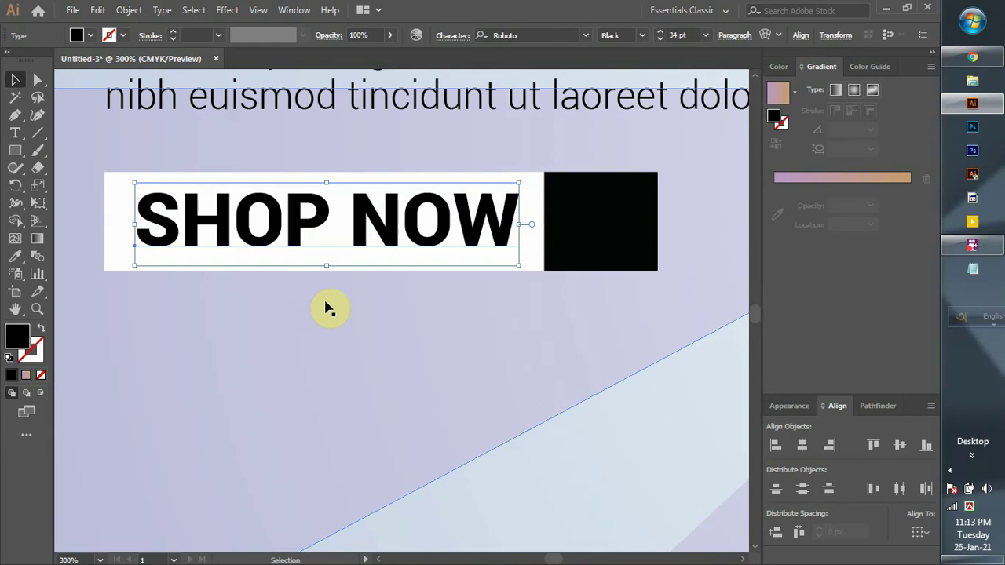
pyautogui.click(228, 328)
pyautogui.scroll(-2, 236, 322)
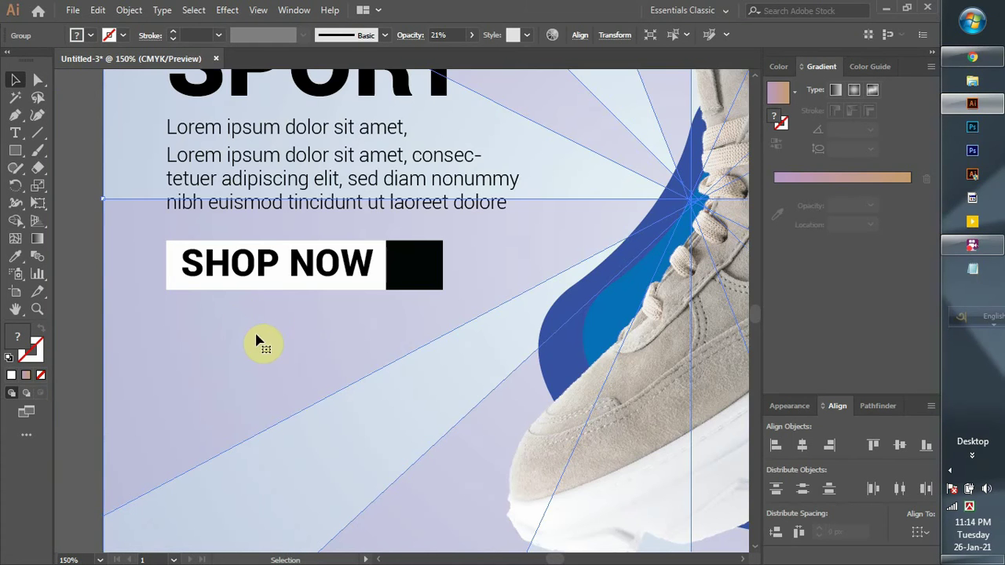
pyautogui.moveTo(259, 344); pyautogui.dragTo(437, 359)
pyautogui.click(83, 258)
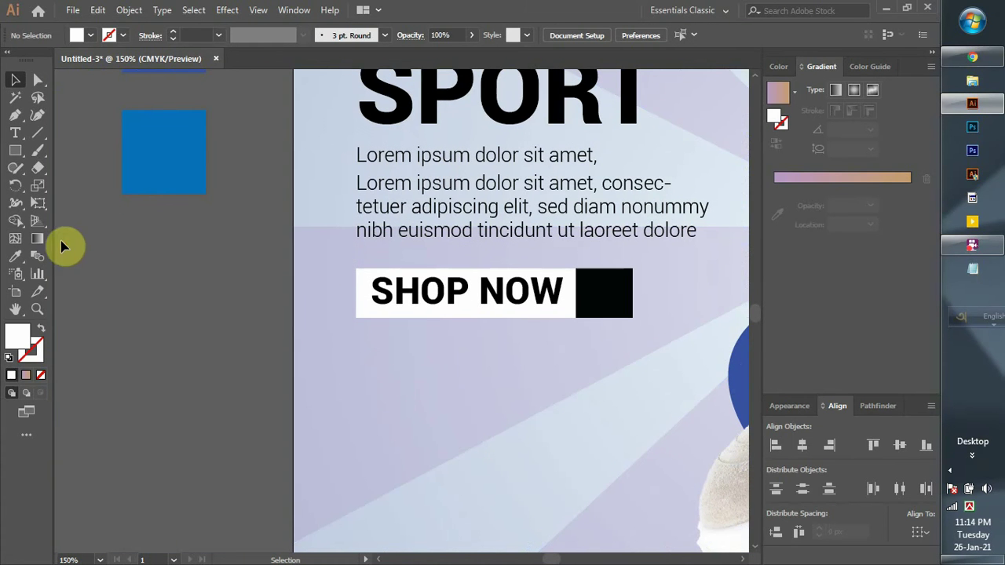
# Draw a white square on the pasteboard, duplicate it offset, and subtract to leave an L-shape
pyautogui.click(15, 150)
pyautogui.moveTo(147, 275)
pyautogui.mouseDown()
pyautogui.moveTo(214, 356)
pyautogui.moveTo(235, 361)
pyautogui.mouseUp()
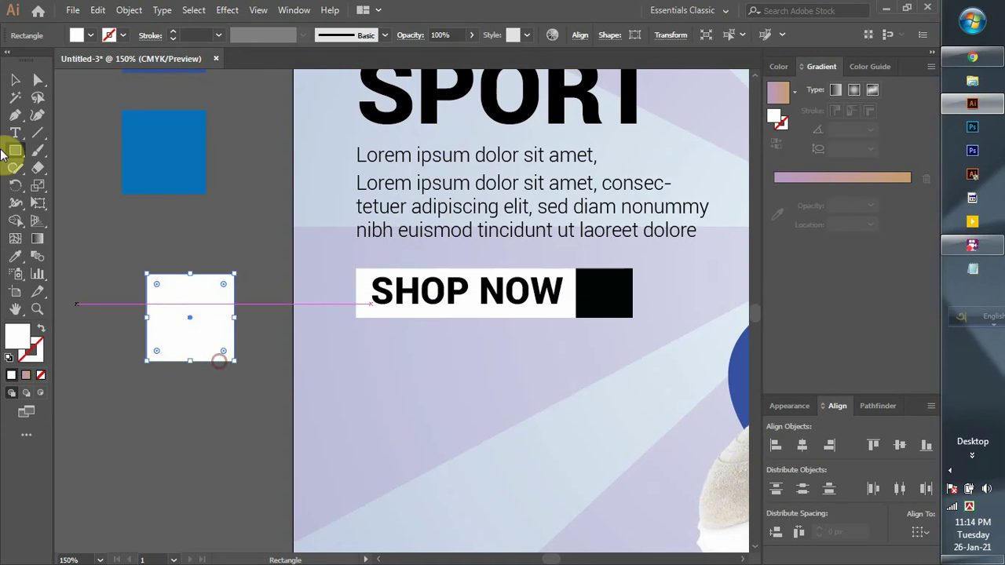
pyautogui.click(15, 79)
pyautogui.click(202, 312)
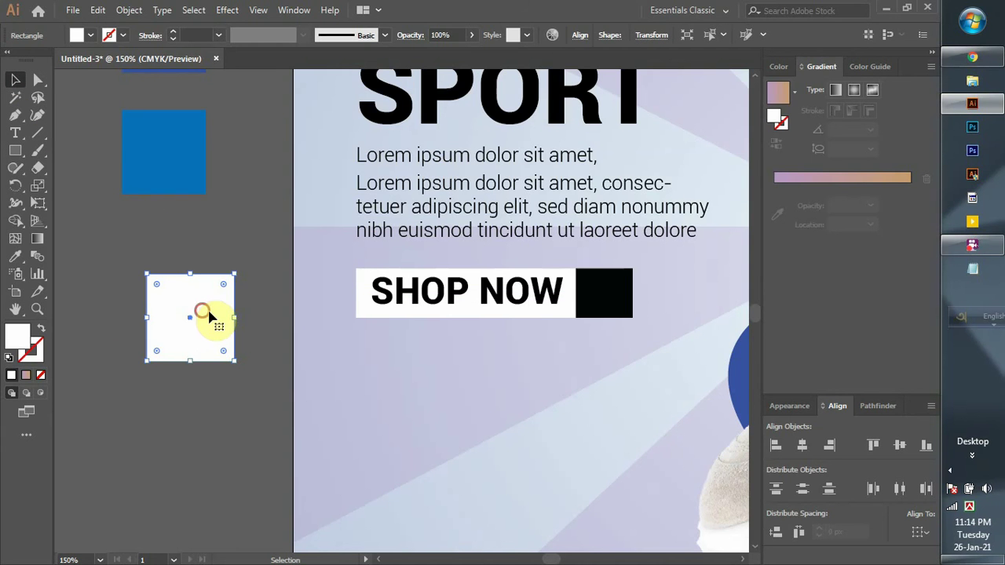
pyautogui.moveTo(207, 317); pyautogui.dragTo(197, 309)
pyautogui.moveTo(254, 288); pyautogui.dragTo(202, 374)
pyautogui.click(874, 406)
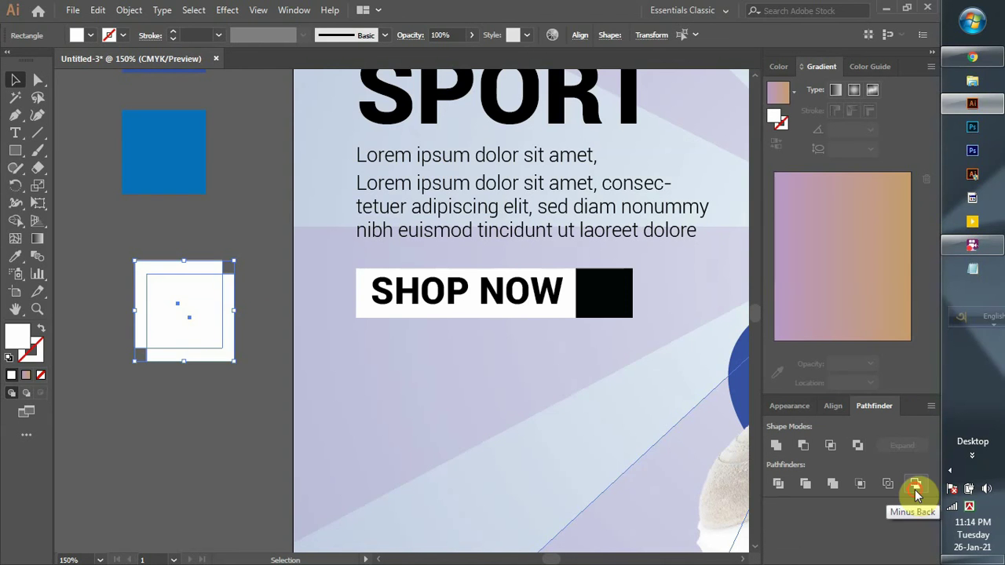
pyautogui.click(915, 488)
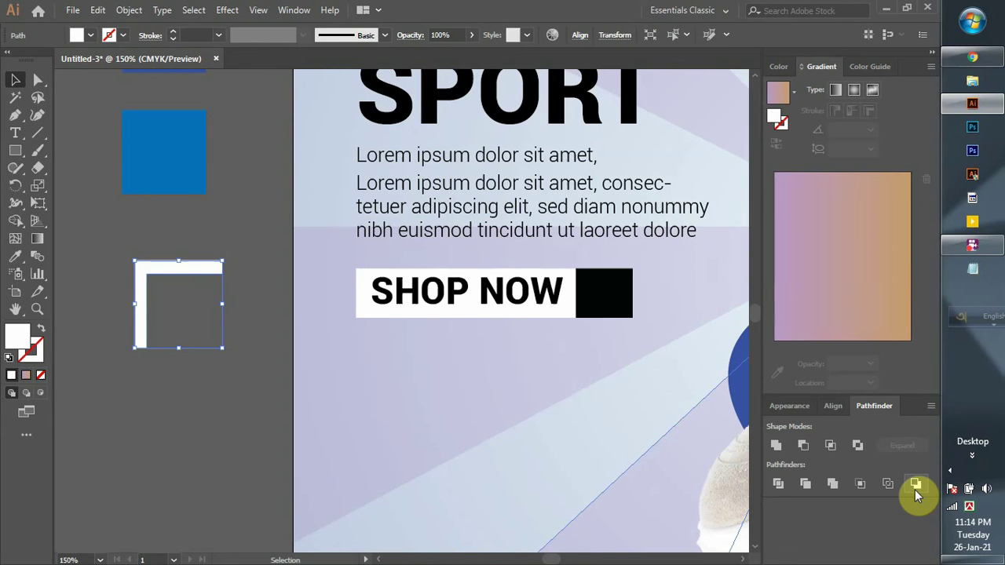
# Duplicate the L-shape offset down-right and rotate both into a right-pointing double chevron
pyautogui.click(188, 383)
pyautogui.moveTo(150, 272); pyautogui.dragTo(170, 291)
pyautogui.moveTo(119, 248); pyautogui.dragTo(224, 348)
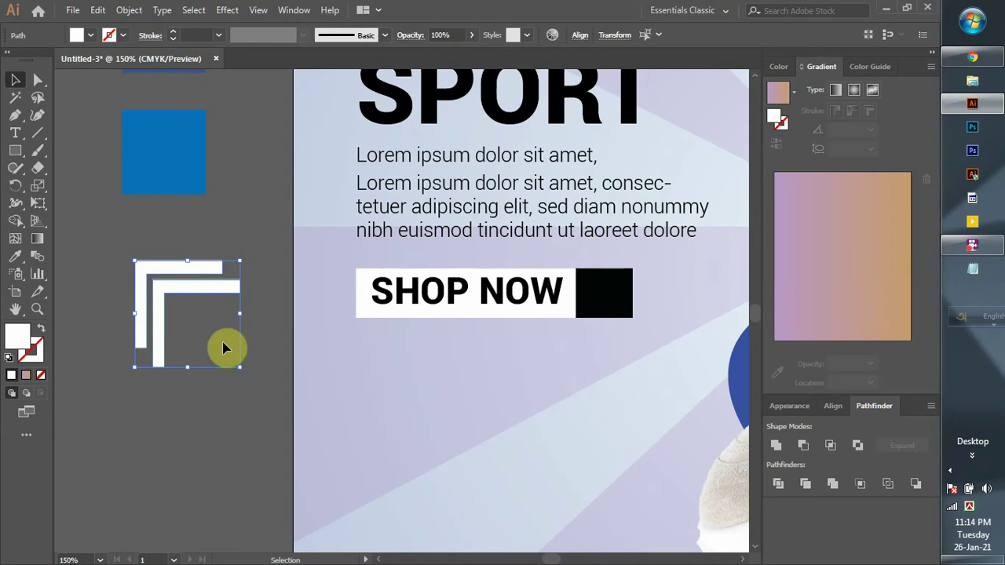
pyautogui.moveTo(243, 251)
pyautogui.mouseDown()
pyautogui.moveTo(179, 425)
pyautogui.moveTo(177, 363)
pyautogui.moveTo(188, 339)
pyautogui.moveTo(555, 328)
pyautogui.mouseUp()
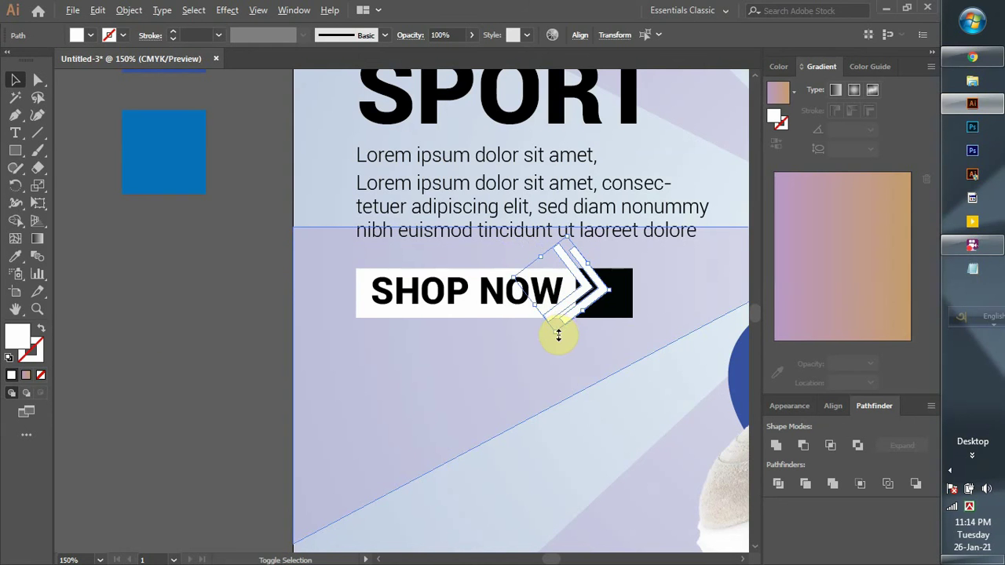
# Shrink the double chevron onto the black square and rotate it to point right
pyautogui.moveTo(559, 336)
pyautogui.mouseDown()
pyautogui.moveTo(557, 303)
pyautogui.moveTo(589, 292)
pyautogui.mouseUp()
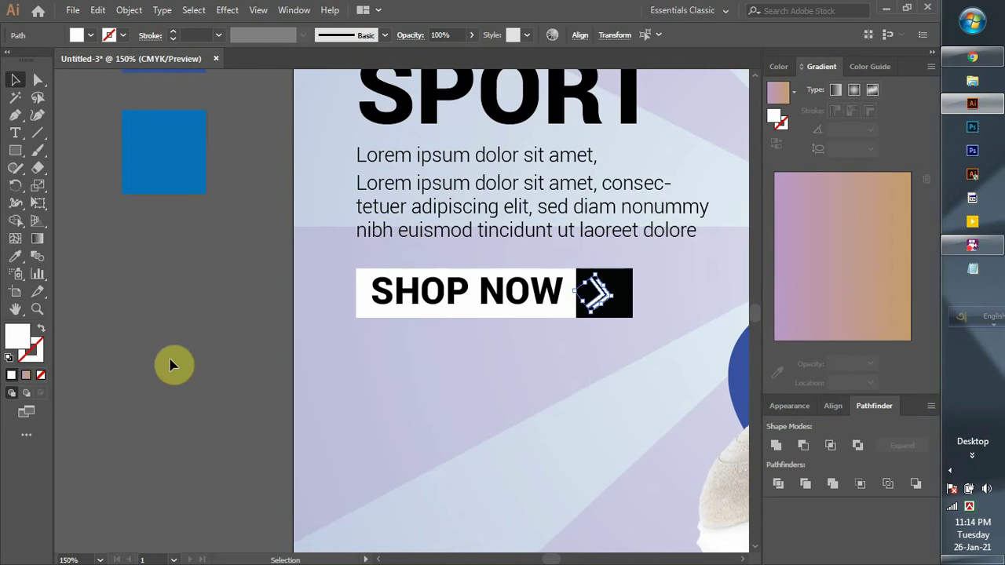
pyautogui.click(174, 367)
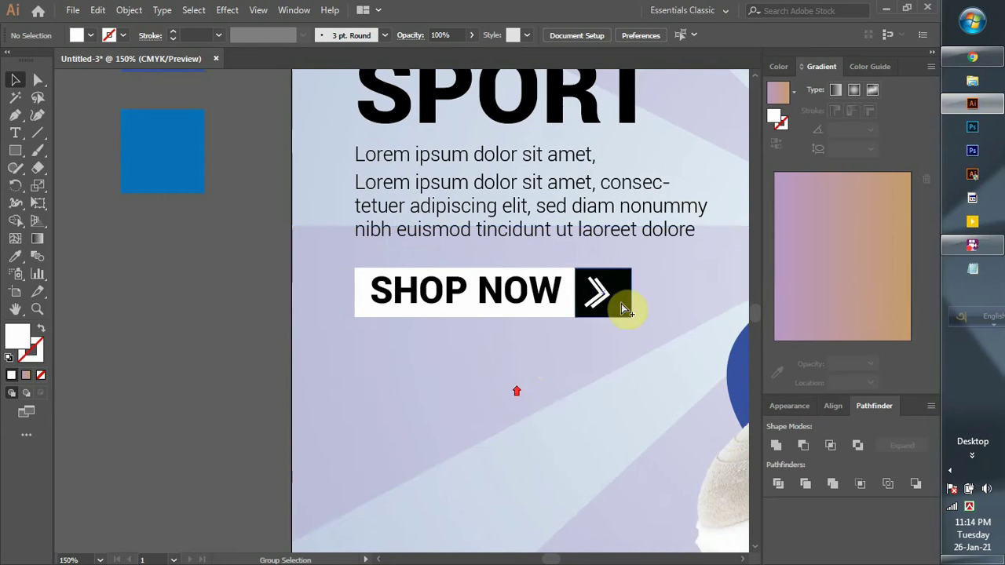
pyautogui.scroll(2, 621, 303)
pyautogui.click(573, 297)
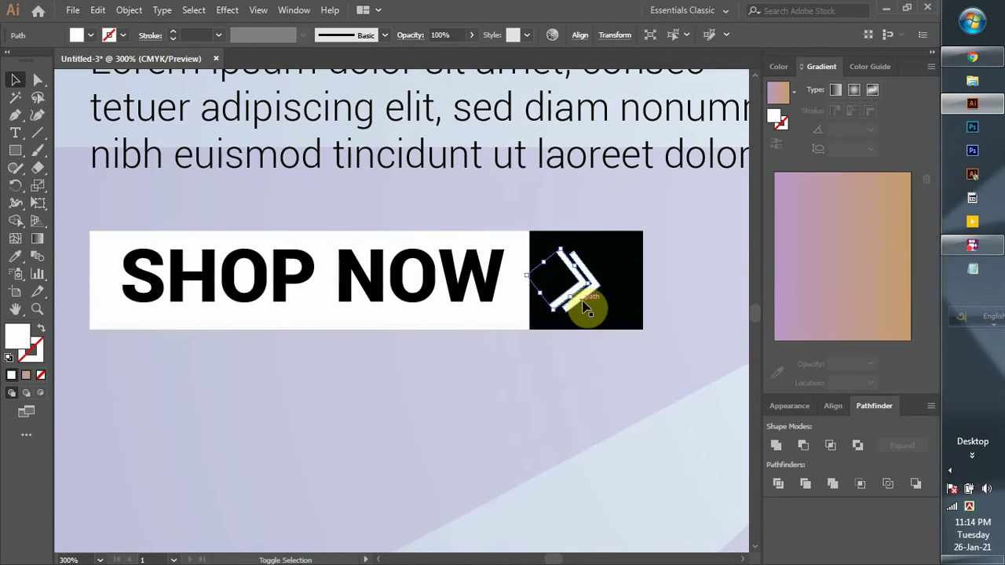
pyautogui.keyDown('shift'); pyautogui.click(607, 291); pyautogui.keyUp('shift')
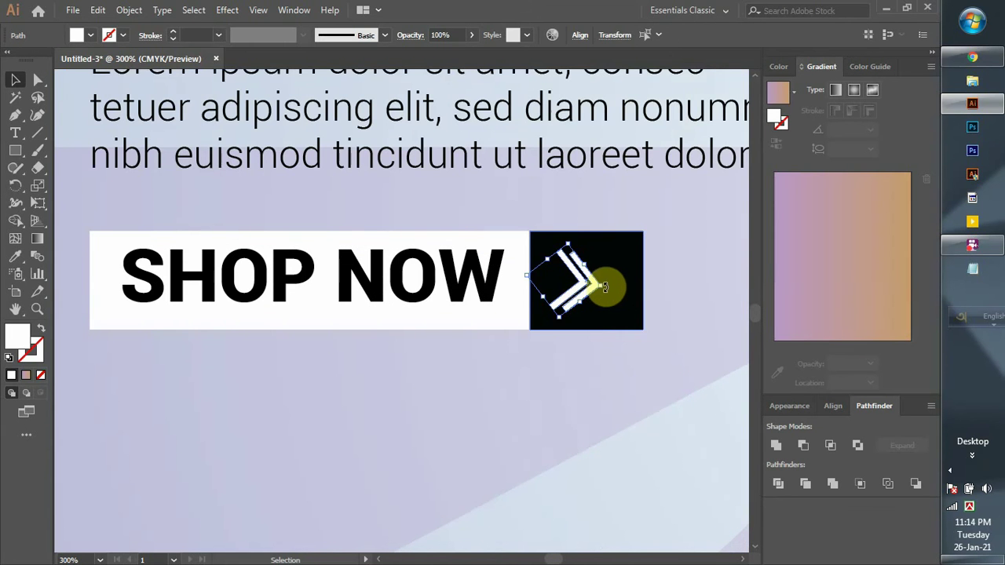
pyautogui.moveTo(605, 288); pyautogui.dragTo(571, 262)
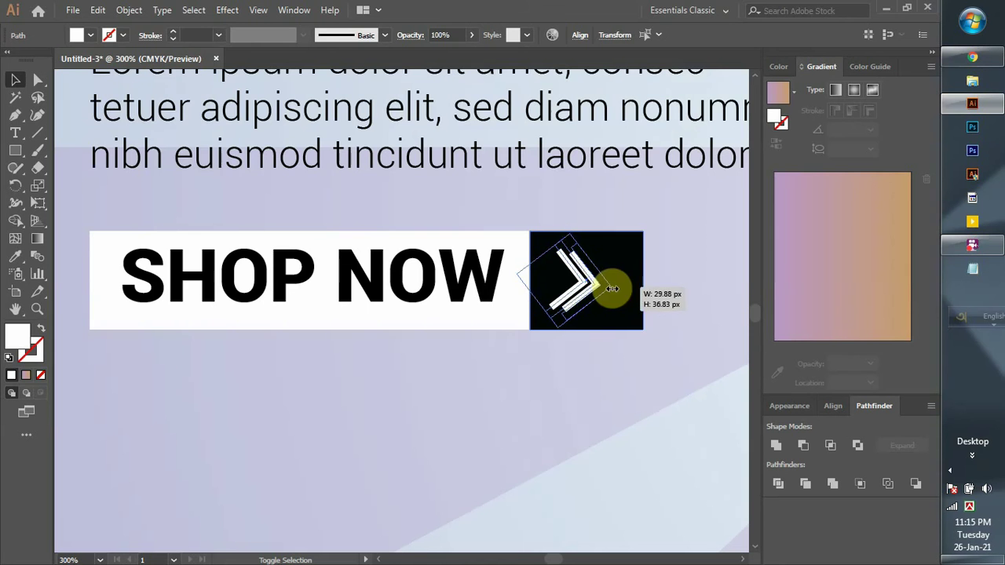
pyautogui.moveTo(568, 227); pyautogui.dragTo(597, 302)
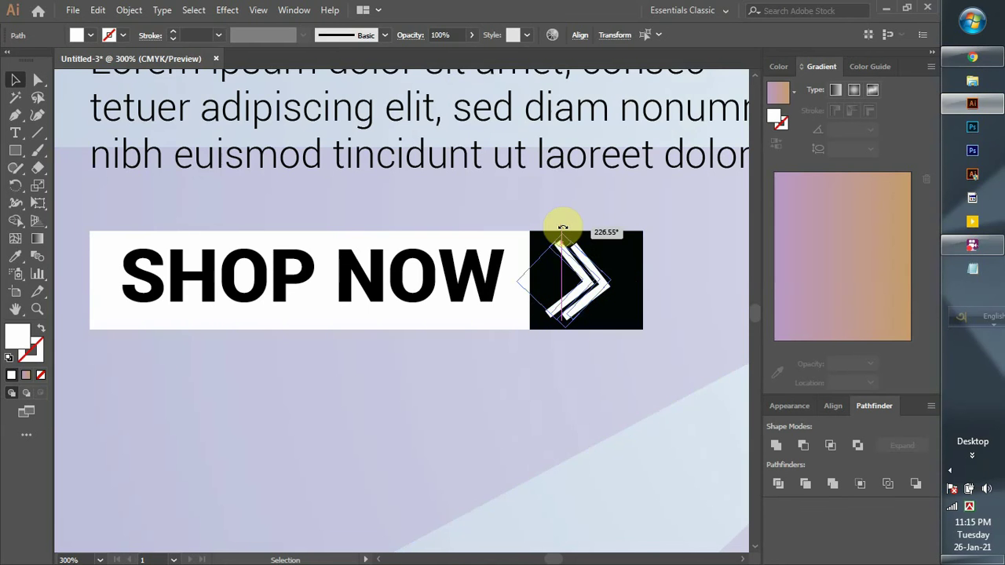
# Group the two chevron strokes and zoom out to view the whole poster
pyautogui.click(597, 298)
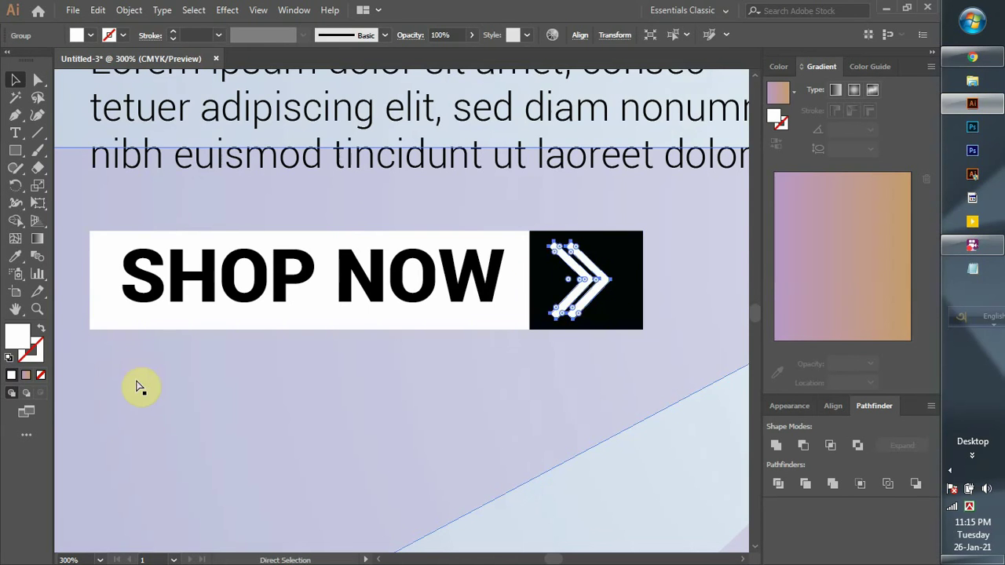
pyautogui.hotkey('ctrl', '0')
pyautogui.scroll(2, 264, 385)
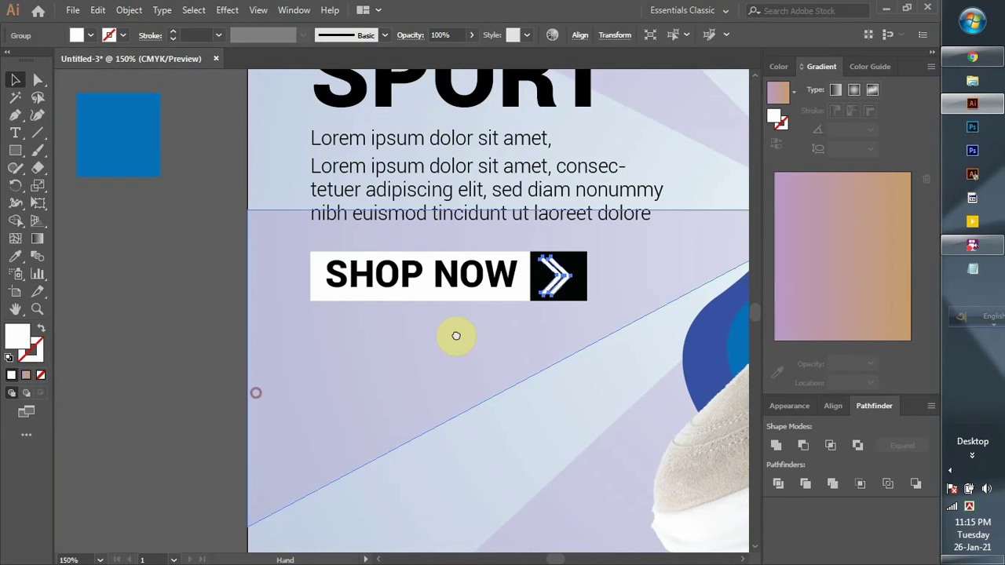
pyautogui.click(188, 318)
pyautogui.hotkey('ctrl', '0')
pyautogui.scroll(1, 308, 346)
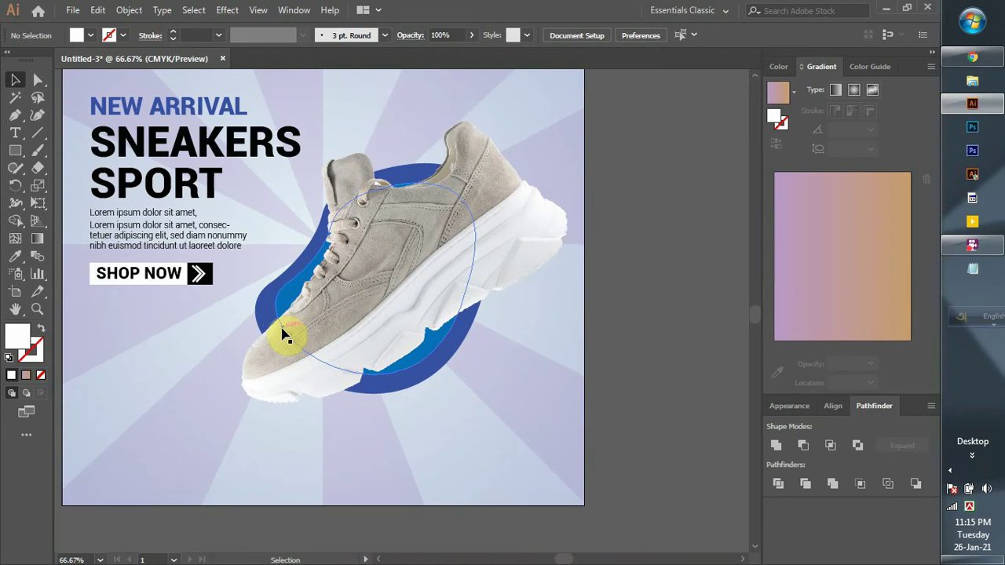
# Copy the blue blob behind the sneaker to the lower left and shrink it to badge size
pyautogui.scroll(-1, 287, 337)
pyautogui.scroll(1, 314, 424)
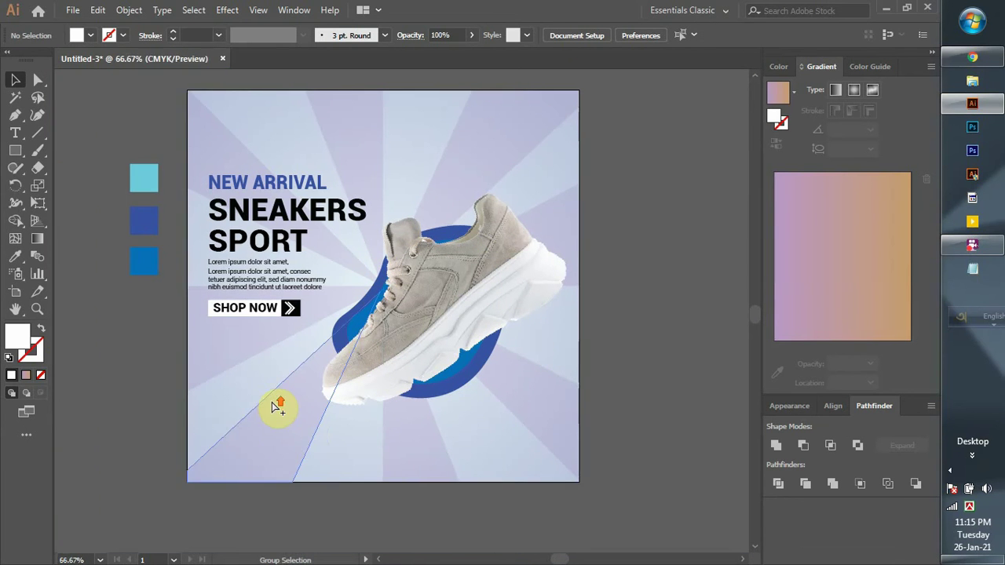
pyautogui.scroll(1, 285, 388)
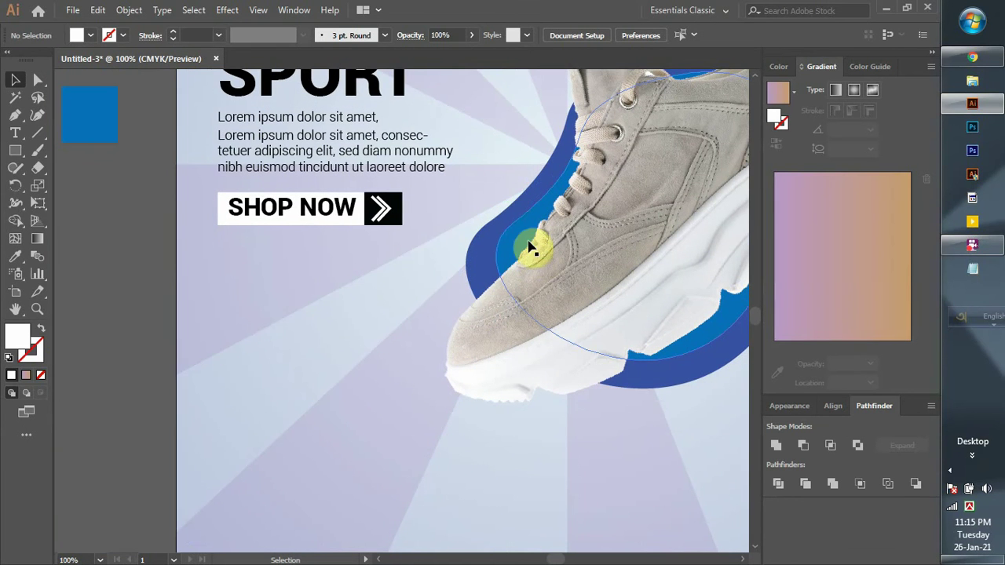
pyautogui.click(519, 231)
pyautogui.keyDown('shift'); pyautogui.click(481, 244); pyautogui.keyUp('shift')
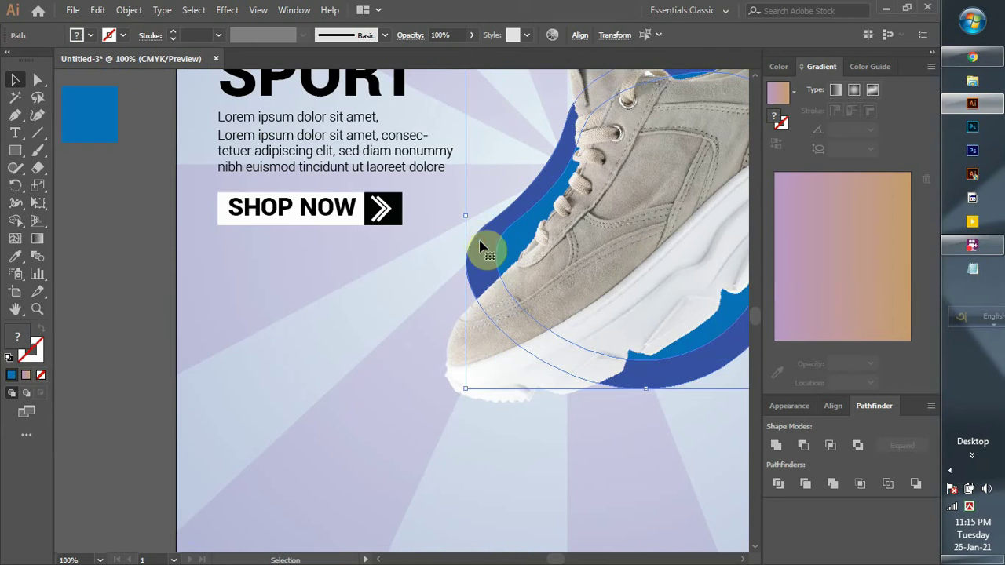
pyautogui.scroll(-1, 486, 247)
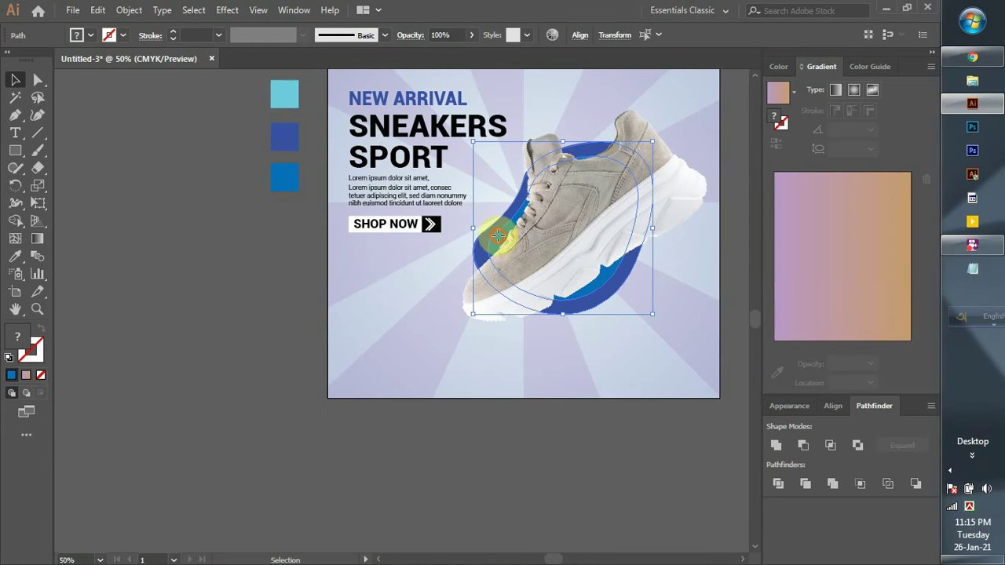
pyautogui.moveTo(498, 236); pyautogui.dragTo(356, 346)
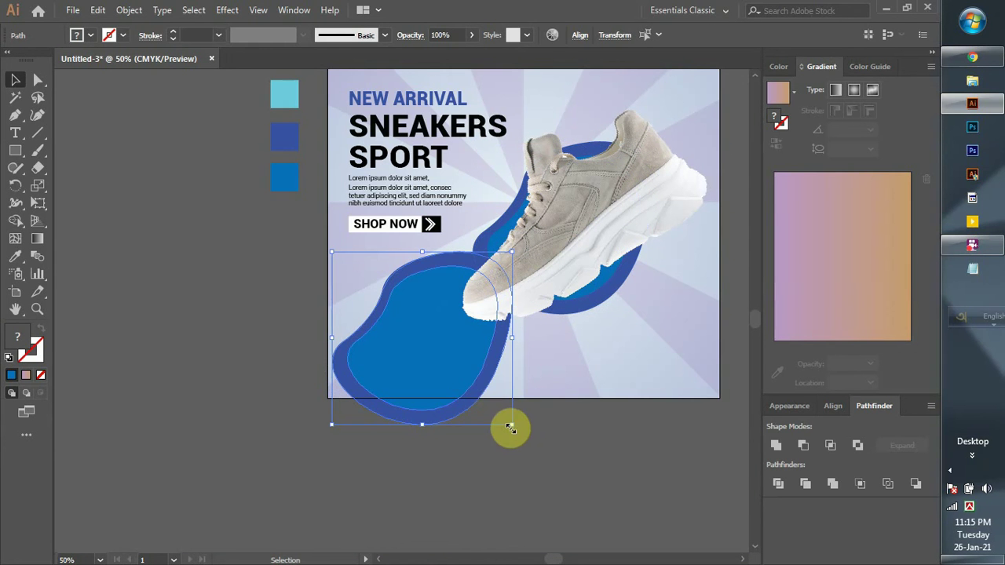
pyautogui.moveTo(510, 428); pyautogui.dragTo(400, 311)
pyautogui.click(231, 337)
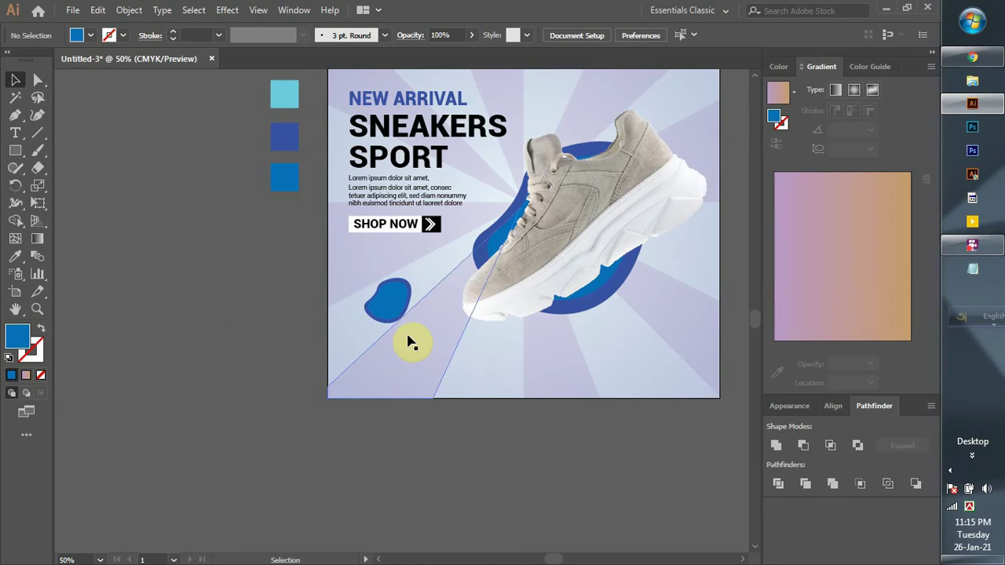
pyautogui.scroll(2, 408, 342)
pyautogui.scroll(1, 402, 336)
# Add '50%' text on the small blob, positioned inside it and enlarged
pyautogui.moveTo(430, 299); pyautogui.dragTo(481, 345)
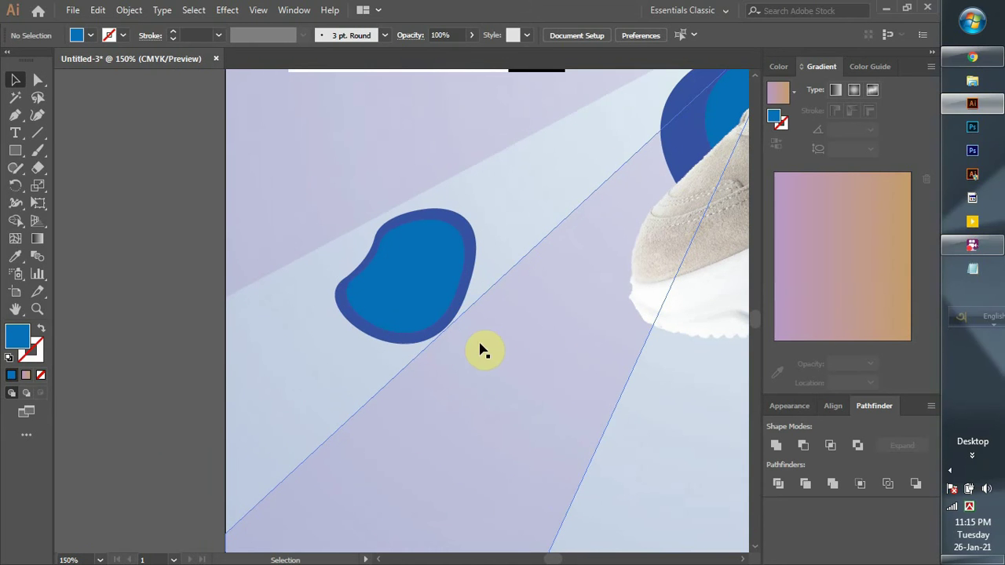
pyautogui.click(15, 134)
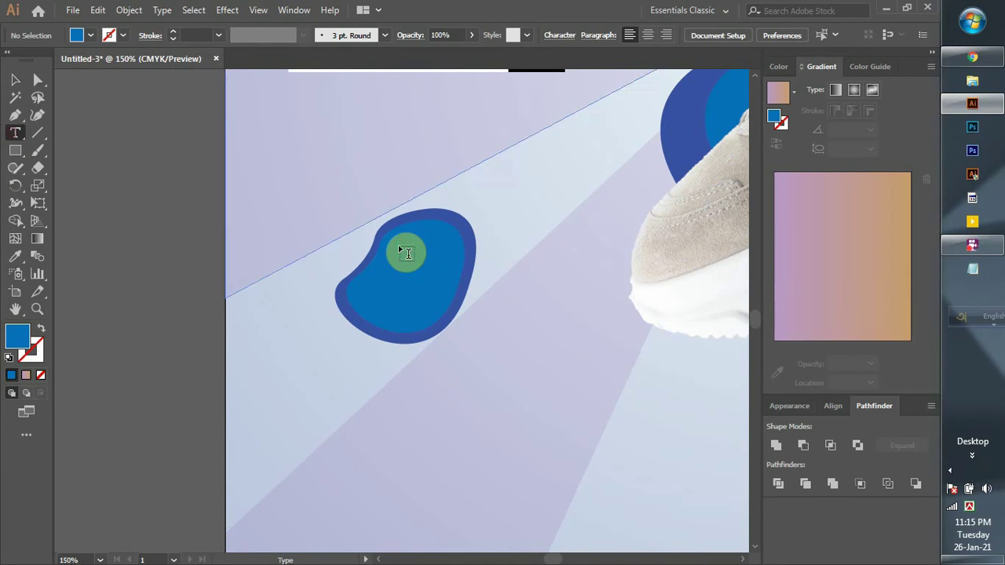
pyautogui.click(401, 289)
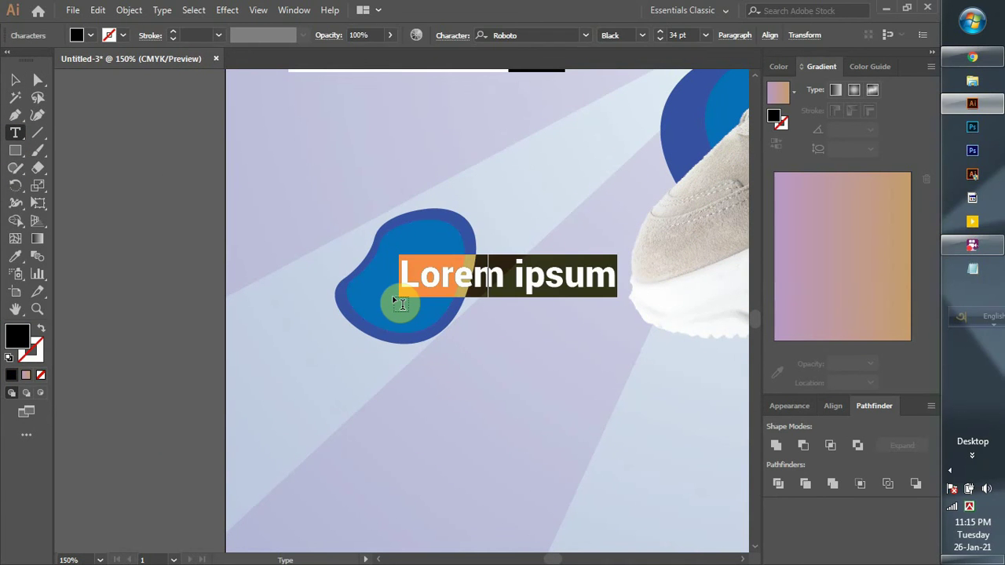
pyautogui.write('50')
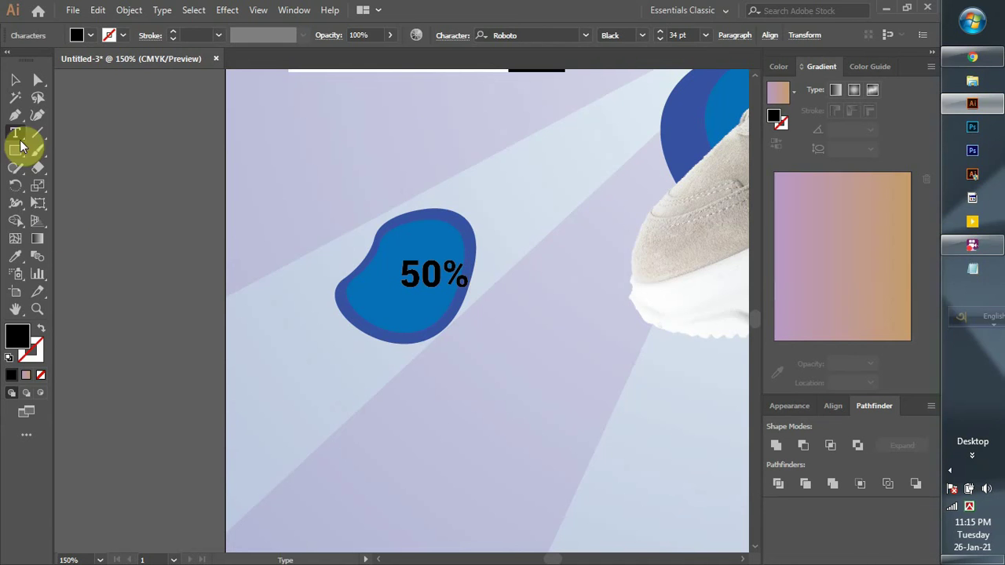
pyautogui.click(15, 79)
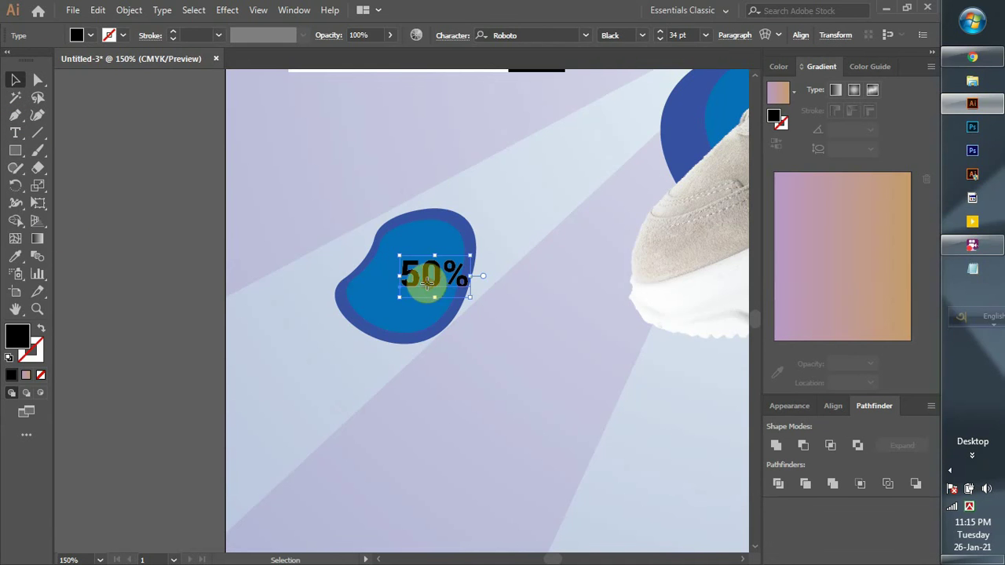
pyautogui.moveTo(428, 285)
pyautogui.mouseDown()
pyautogui.moveTo(414, 275)
pyautogui.moveTo(478, 316)
pyautogui.mouseUp()
pyautogui.moveTo(433, 280); pyautogui.dragTo(438, 290)
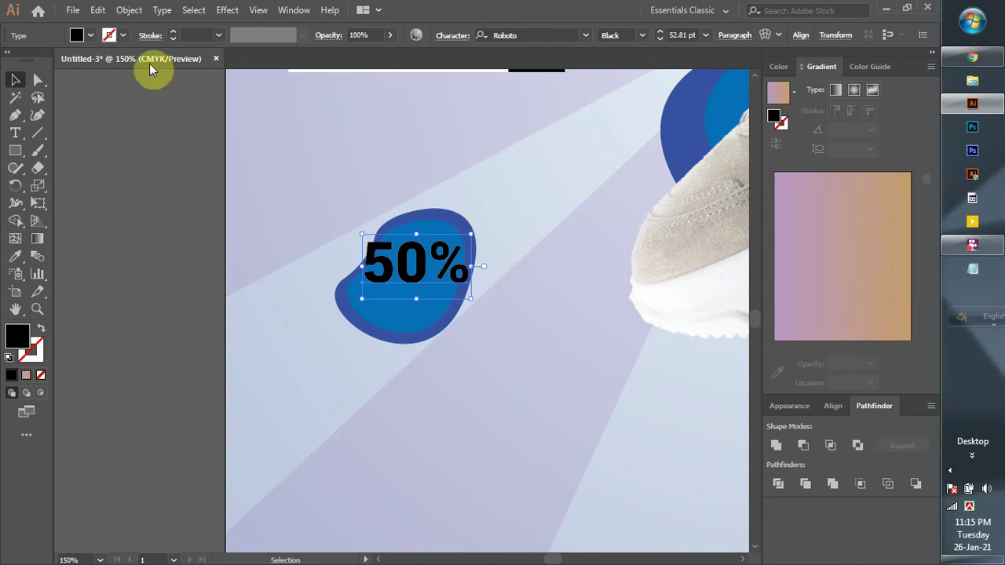
# Make the 50% text white and duplicate it just below
pyautogui.click(90, 35)
pyautogui.click(39, 58)
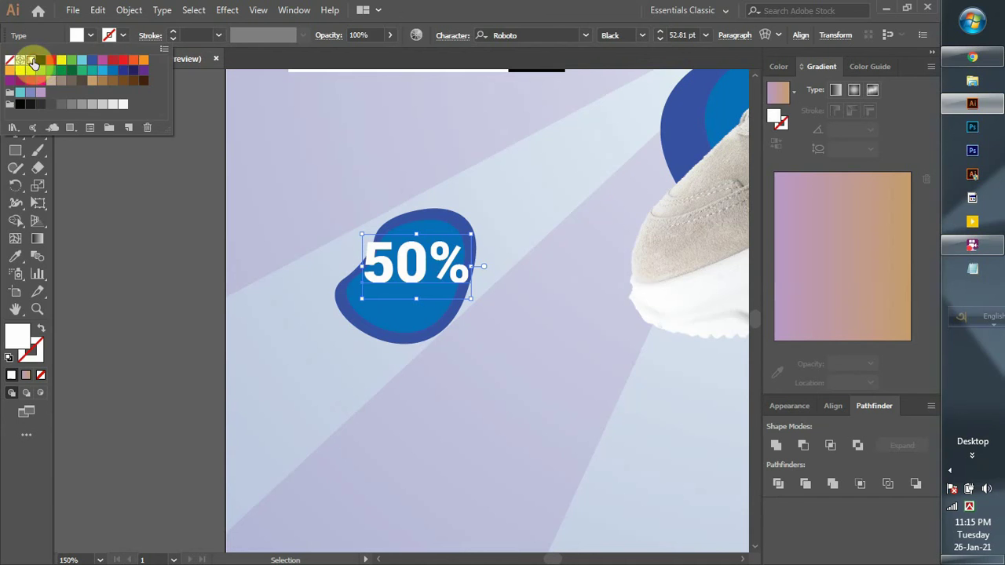
pyautogui.click(422, 283)
pyautogui.moveTo(418, 280); pyautogui.dragTo(413, 336)
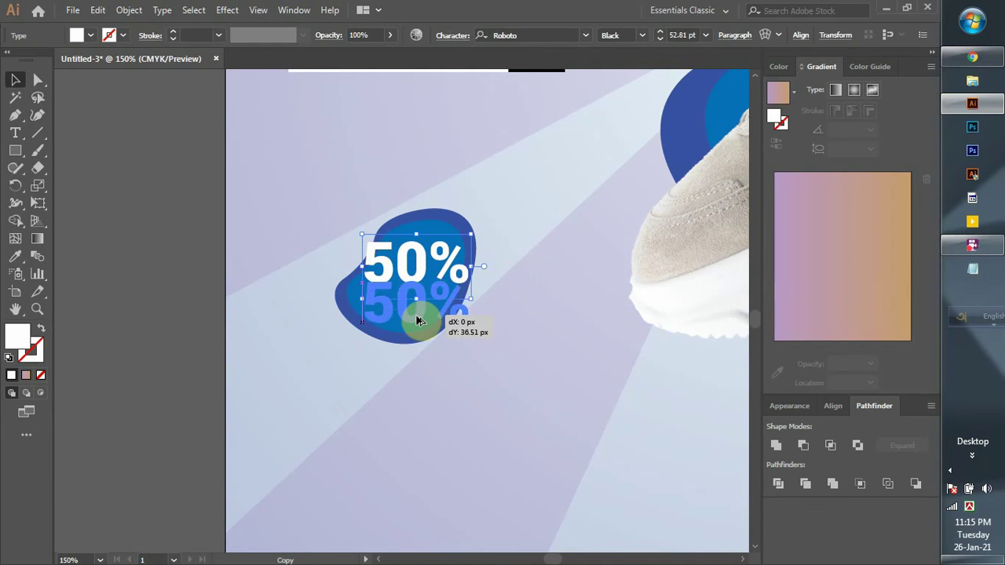
pyautogui.doubleClick(434, 322)
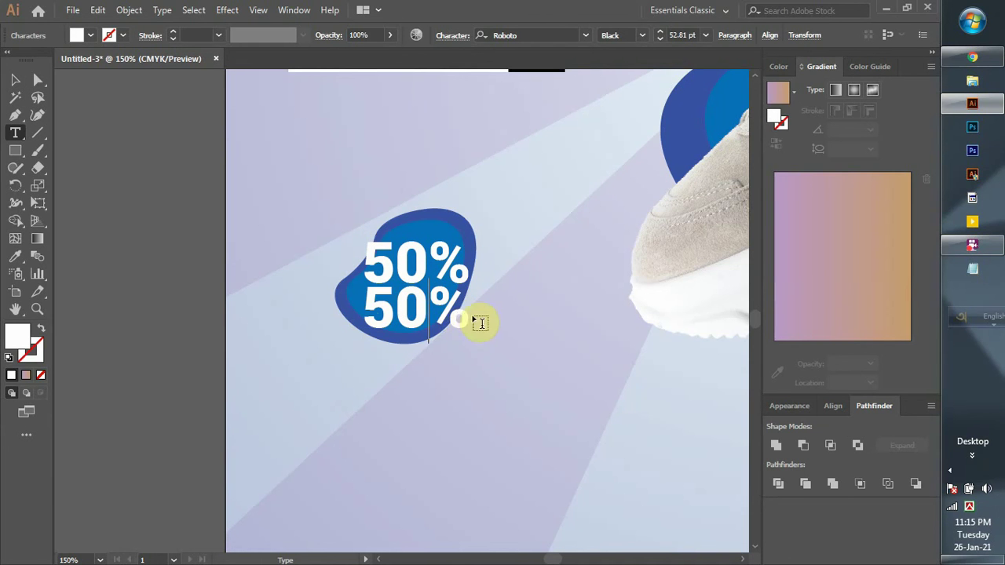
pyautogui.keyDown('ctrl'); pyautogui.click(332, 325); pyautogui.keyUp('ctrl')
# Retype the lower copy as 'OFF' at 40 pt and tuck it under 50%
pyautogui.click(444, 312)
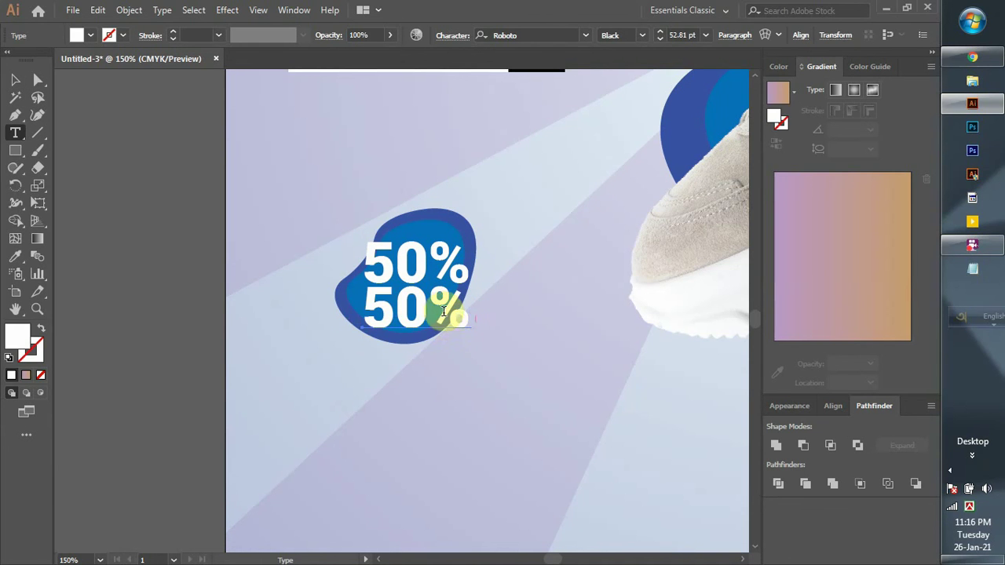
pyautogui.moveTo(460, 306)
pyautogui.mouseDown()
pyautogui.moveTo(372, 300)
pyautogui.moveTo(345, 321)
pyautogui.mouseUp()
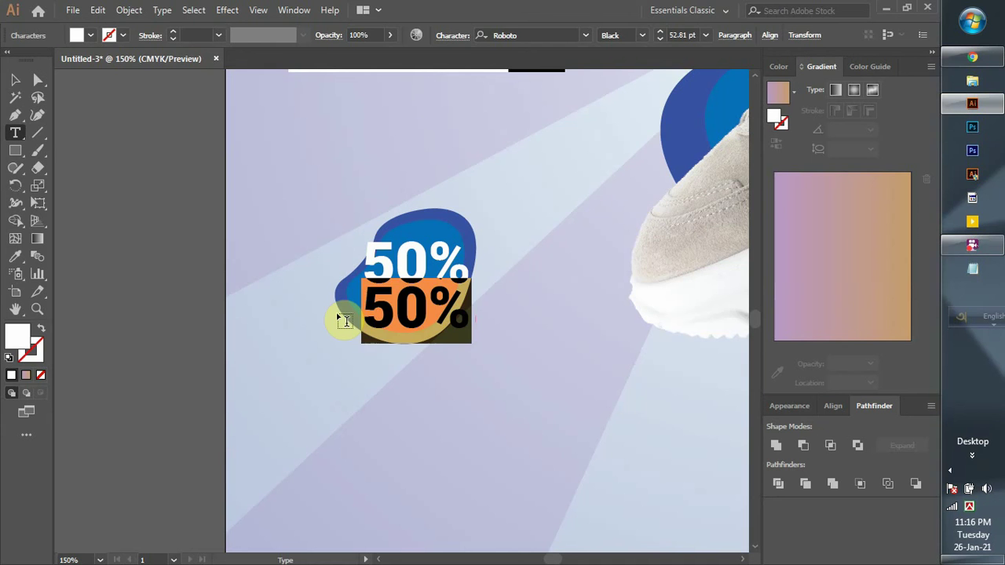
pyautogui.write('0')
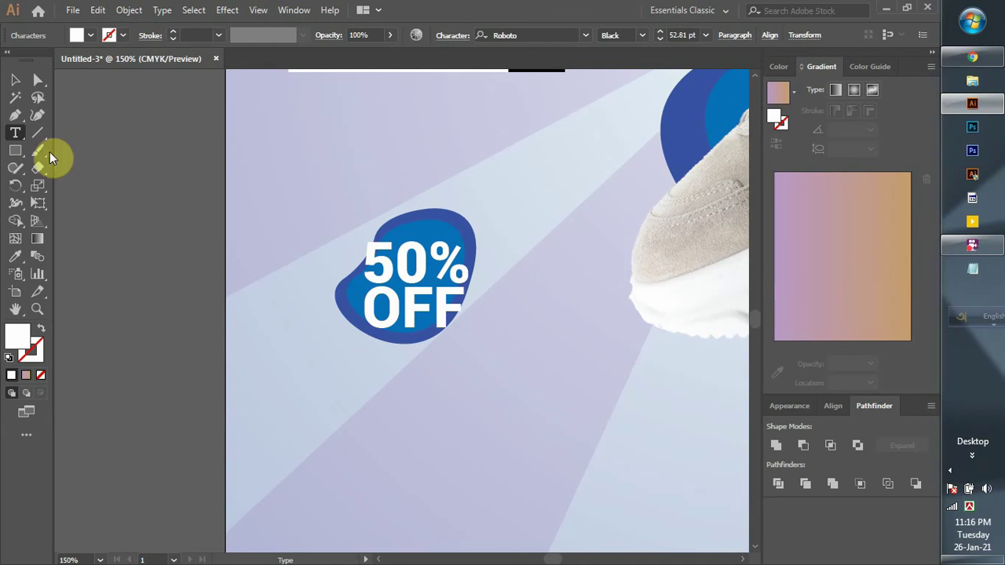
pyautogui.click(14, 80)
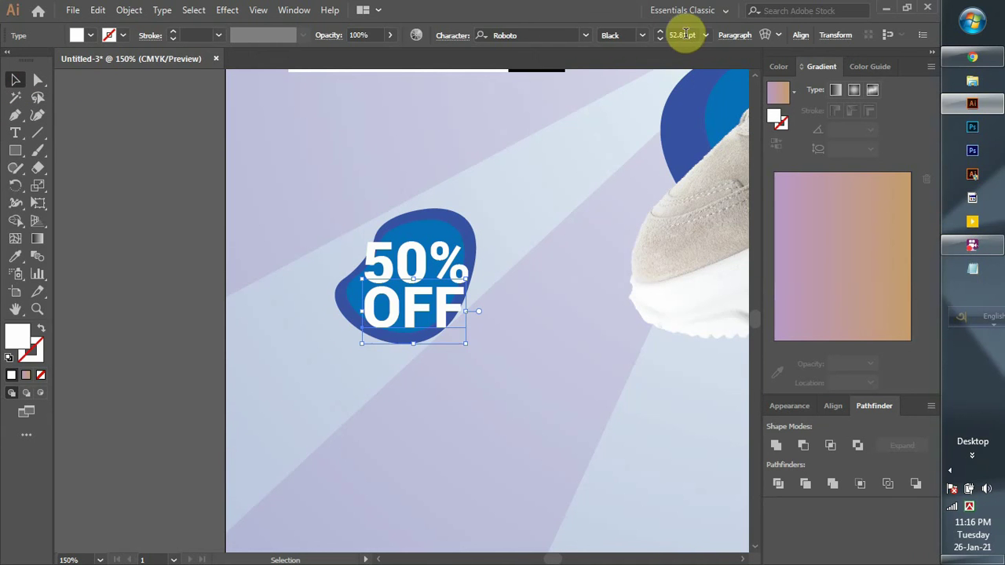
pyautogui.scroll(-3, 688, 34)
pyautogui.scroll(-4, 688, 34)
pyautogui.scroll(-3, 688, 34)
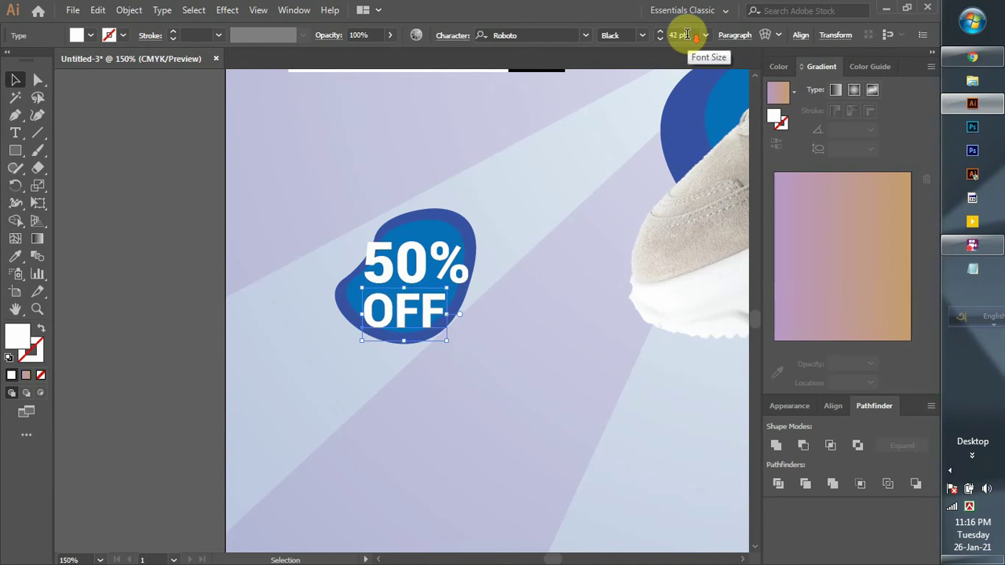
pyautogui.scroll(-3, 688, 35)
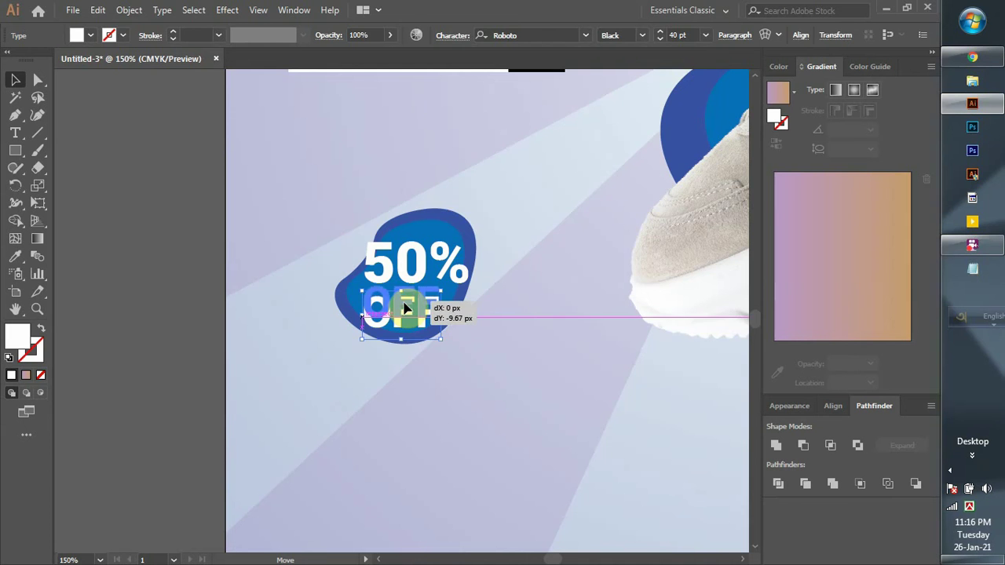
pyautogui.moveTo(407, 308); pyautogui.dragTo(407, 304)
pyautogui.click(471, 393)
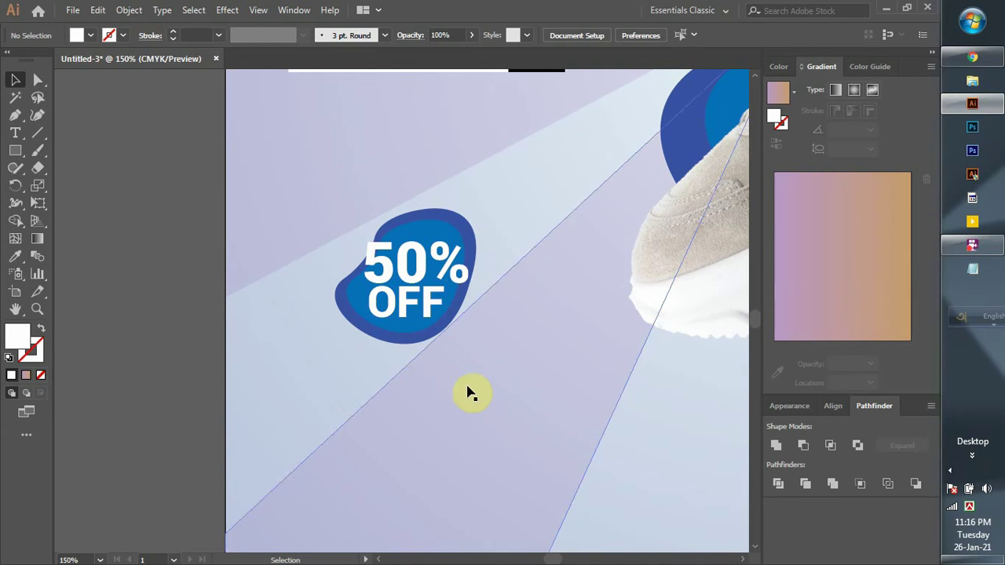
pyautogui.hotkey('ctrl', '-')
pyautogui.hotkey('ctrl', '-')
# Pan the view to bring the whole poster and SHOP NOW button into sight
pyautogui.hscroll(2, 478, 317)
pyautogui.scroll(-3, 427, 275)
pyautogui.hscroll(3, 426, 274)
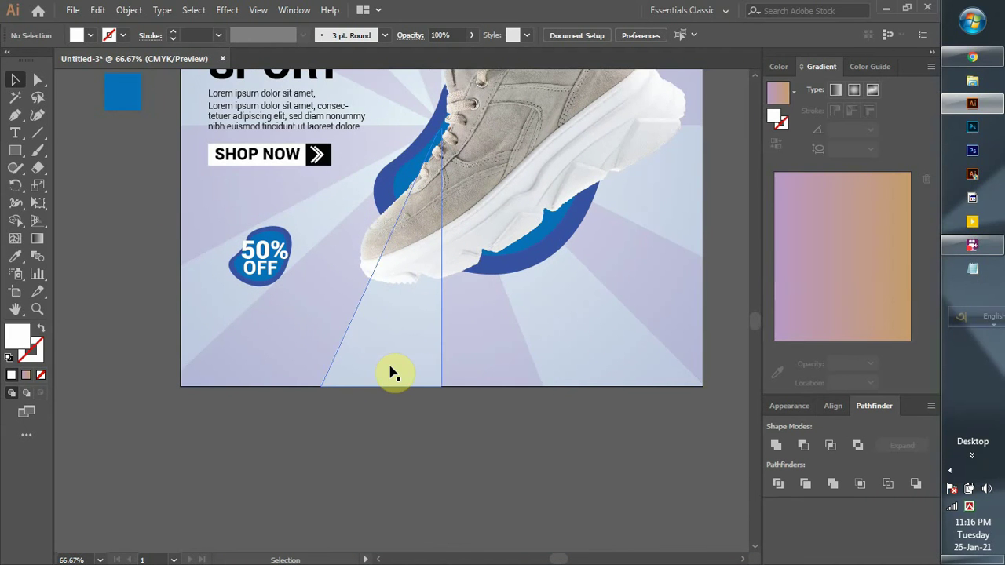
pyautogui.scroll(-3, 393, 375)
pyautogui.scroll(2, 393, 374)
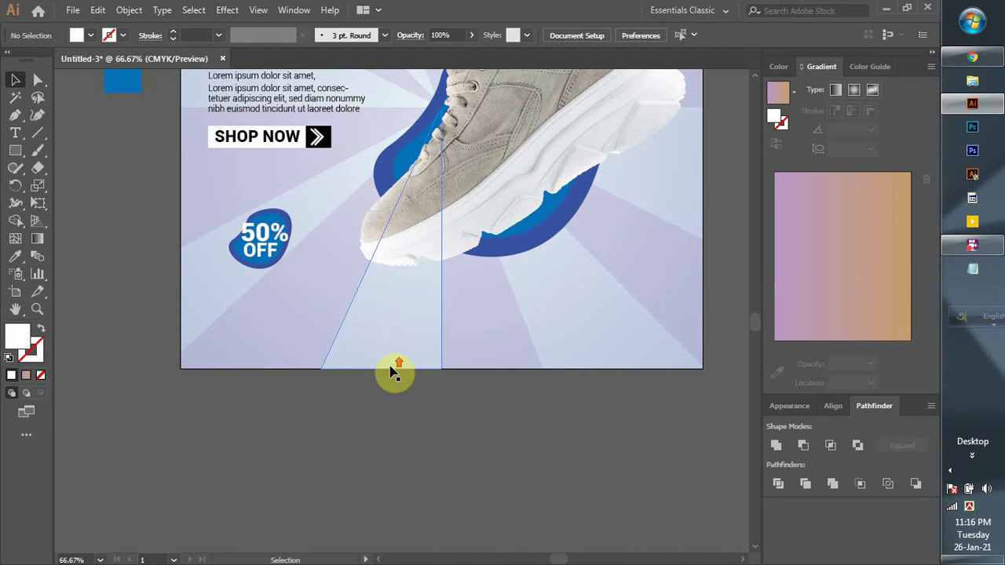
pyautogui.scroll(-1, 235, 402)
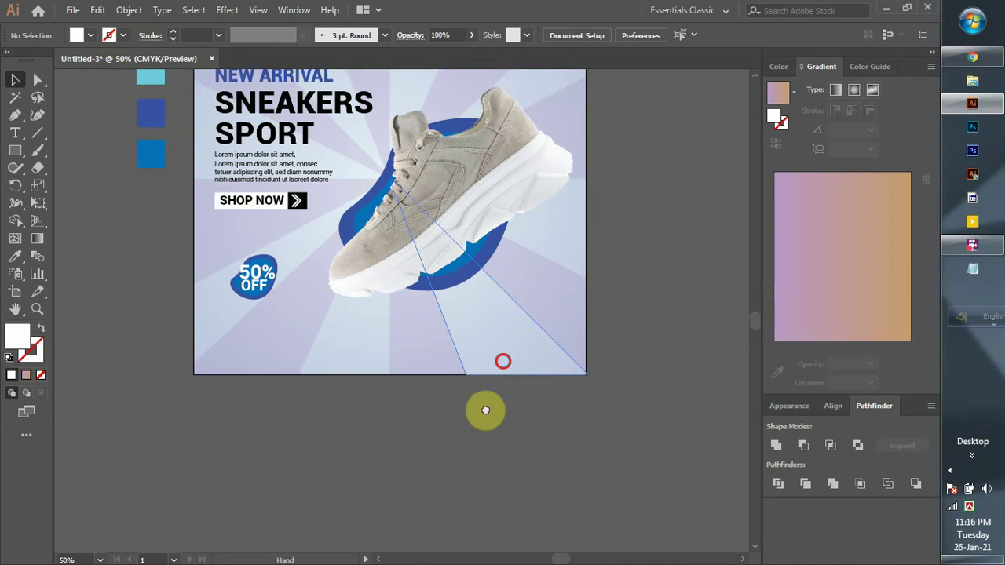
pyautogui.moveTo(484, 408)
pyautogui.mouseDown()
pyautogui.moveTo(433, 451)
pyautogui.moveTo(445, 466)
pyautogui.mouseUp()
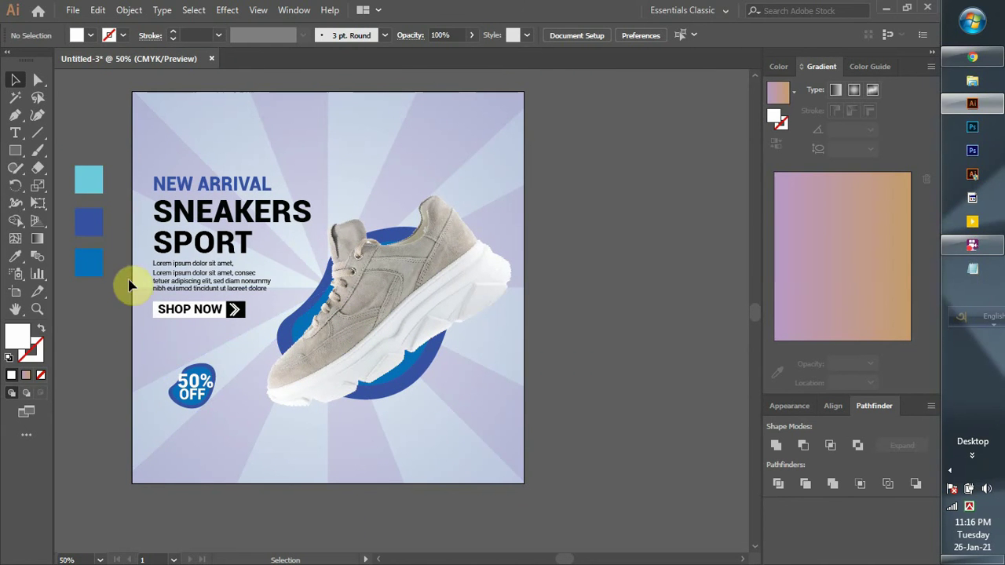
pyautogui.hscroll(-1, 151, 333)
pyautogui.hscroll(-1, 159, 340)
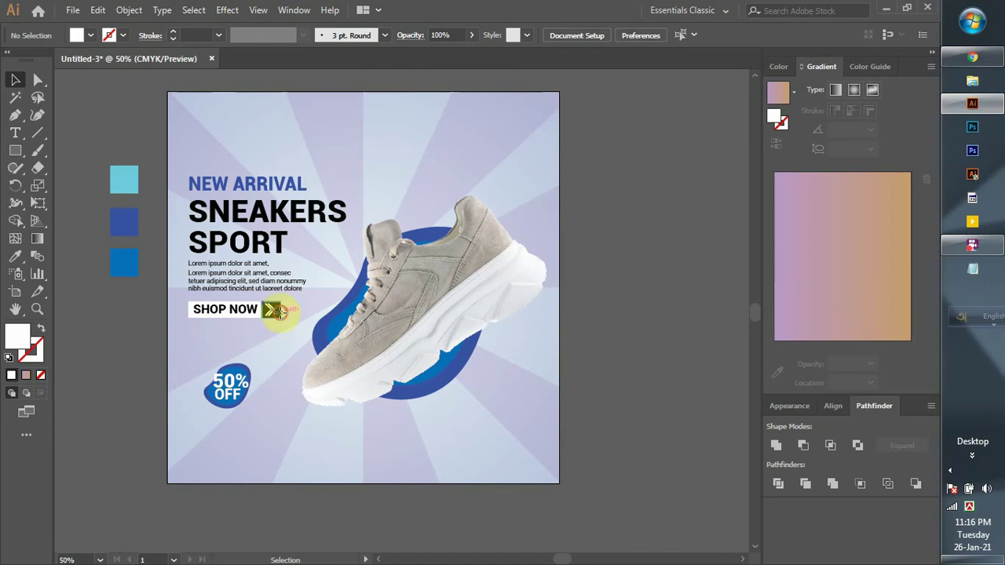
# Recolour the arrow box beside SHOP NOW with the poster's blue using the Eyedropper
pyautogui.click(271, 309)
pyautogui.press('i')
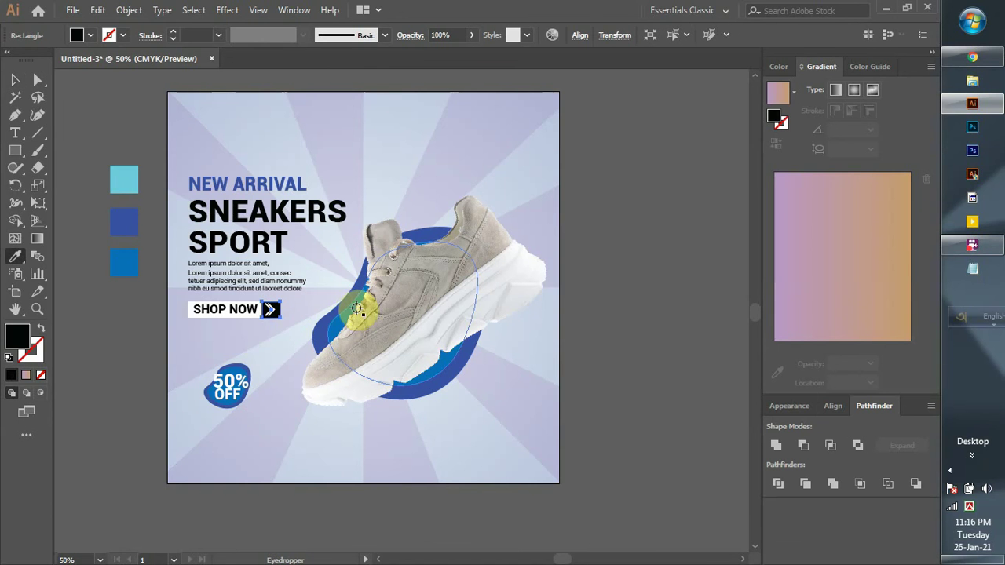
pyautogui.click(339, 324)
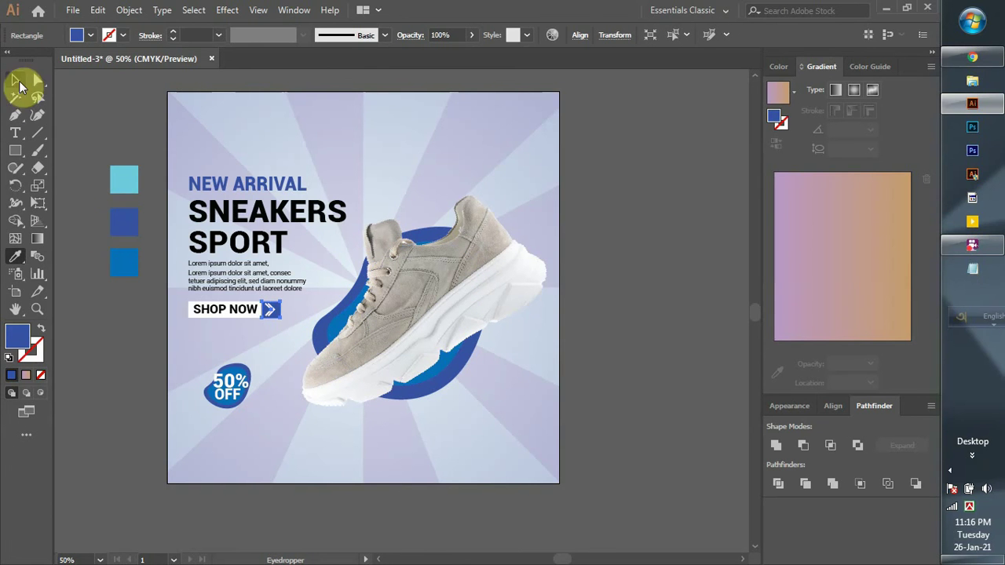
pyautogui.click(15, 79)
pyautogui.click(95, 120)
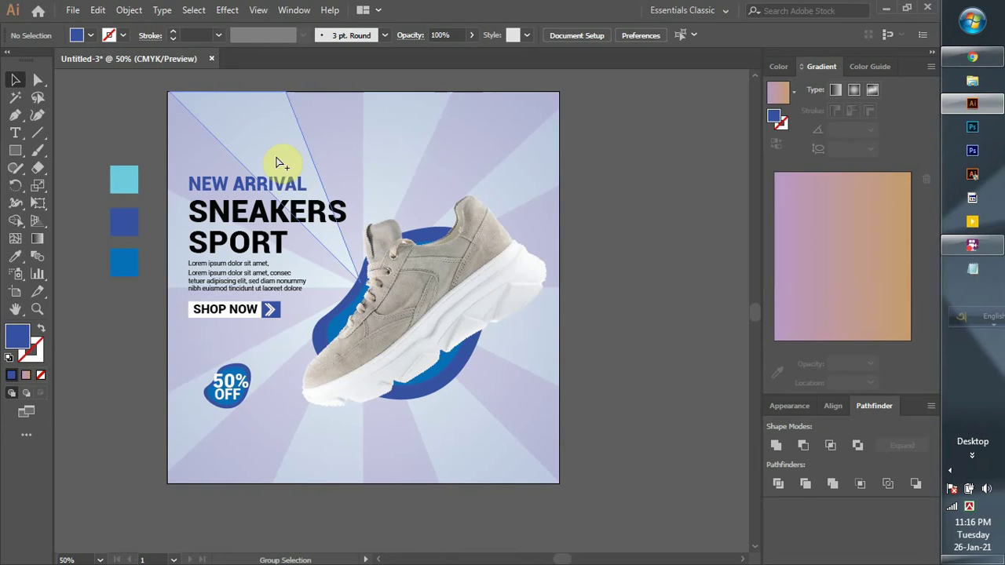
pyautogui.scroll(3, 281, 162)
pyautogui.scroll(-2, 284, 163)
pyautogui.scroll(2, 289, 163)
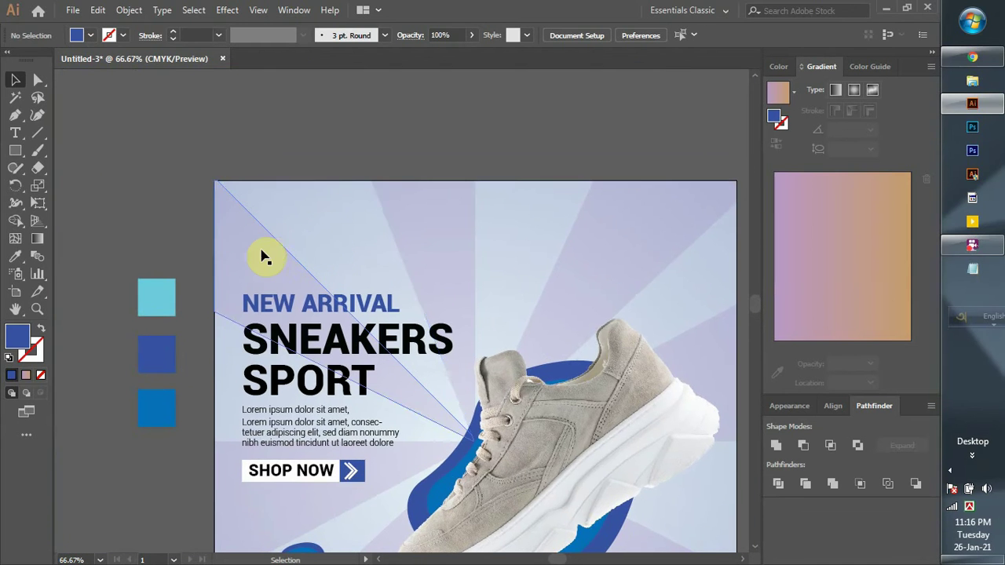
pyautogui.scroll(1, 262, 258)
# Draw a small square, repeat it into a row with Ctrl+D, and move the row to the poster's top-left
pyautogui.click(15, 150)
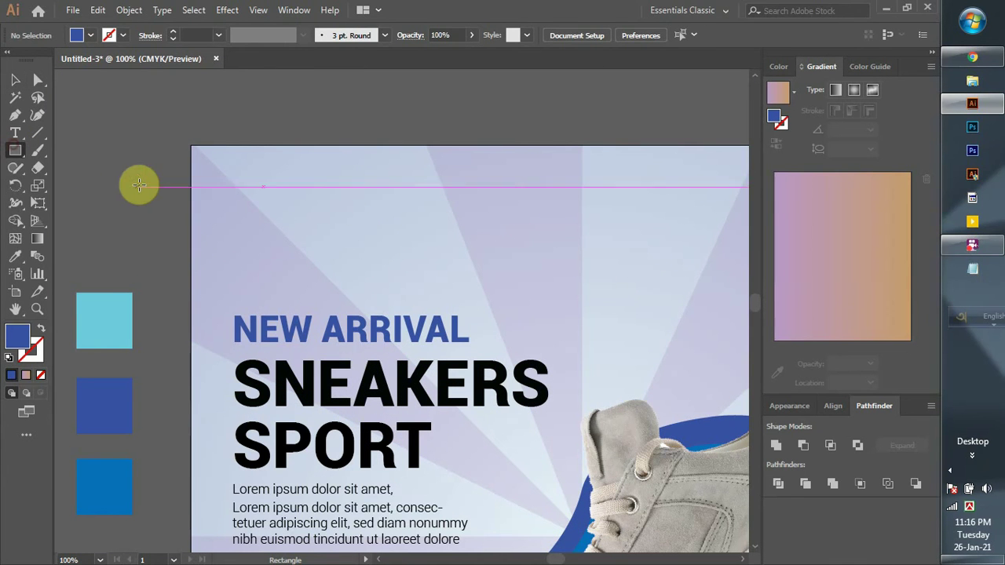
pyautogui.moveTo(134, 162)
pyautogui.mouseDown()
pyautogui.moveTo(134, 196)
pyautogui.moveTo(124, 185)
pyautogui.moveTo(145, 181)
pyautogui.mouseUp()
pyautogui.click(15, 80)
pyautogui.hotkey('ctrl', 'd')
pyautogui.hotkey('ctrl', 'd')
pyautogui.hotkey('ctrl', 'd')
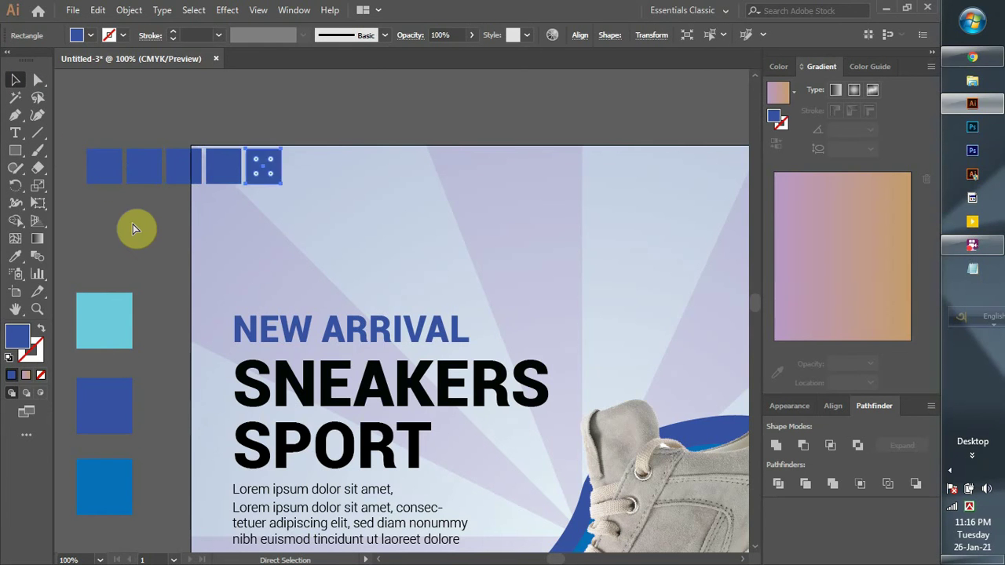
pyautogui.hotkey('ctrl', 'd')
pyautogui.hotkey('ctrl', 'd')
pyautogui.moveTo(81, 130); pyautogui.dragTo(357, 176)
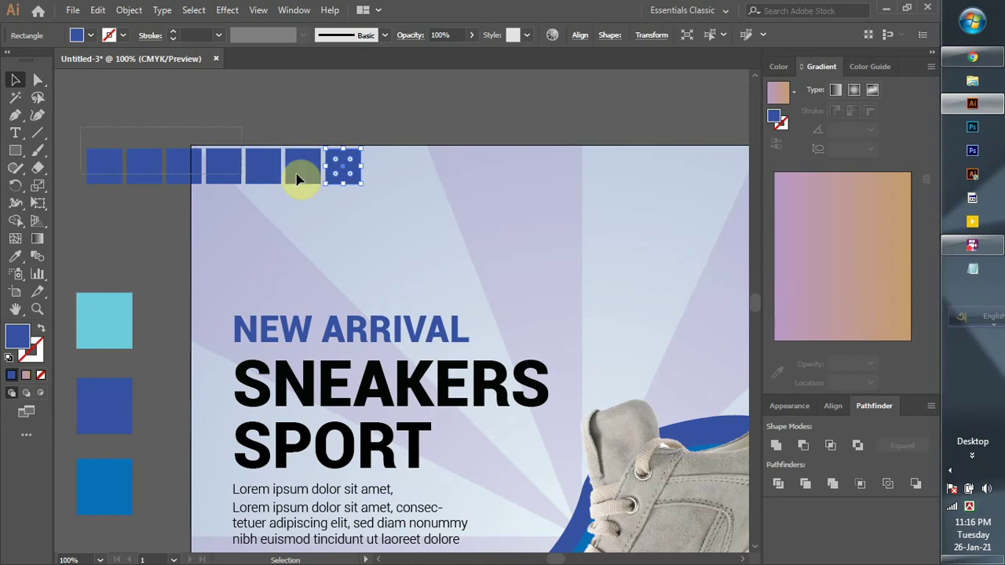
pyautogui.keyDown('shift'); pyautogui.click(389, 231); pyautogui.keyUp('shift')
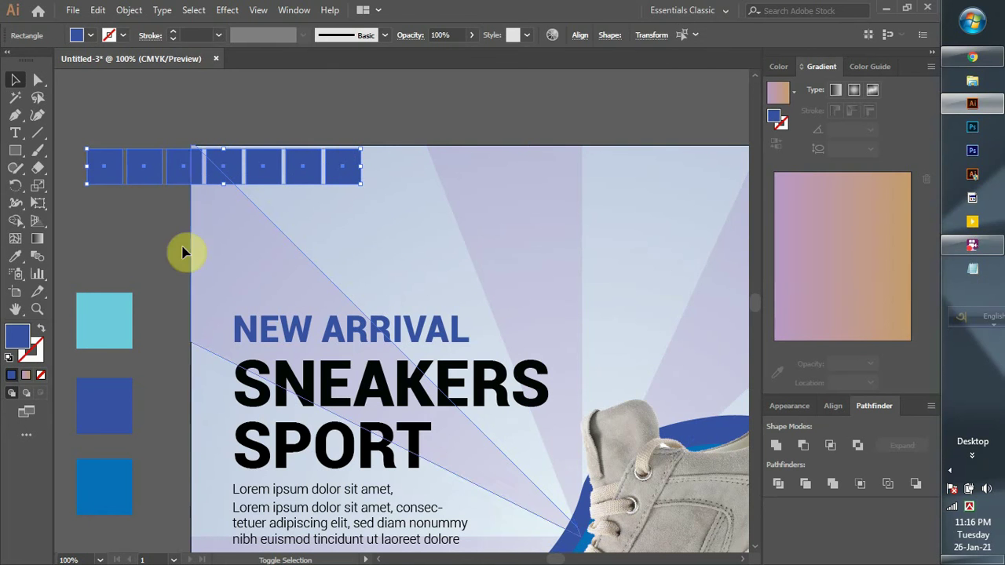
pyautogui.moveTo(153, 171); pyautogui.dragTo(283, 224)
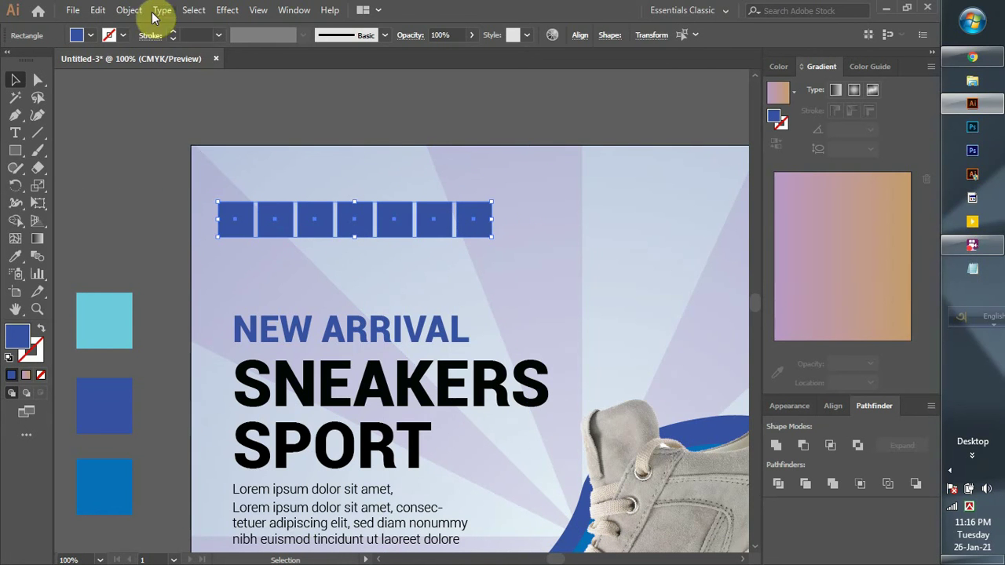
# Fill the row of squares black and shrink it slightly
pyautogui.click(90, 35)
pyautogui.click(39, 61)
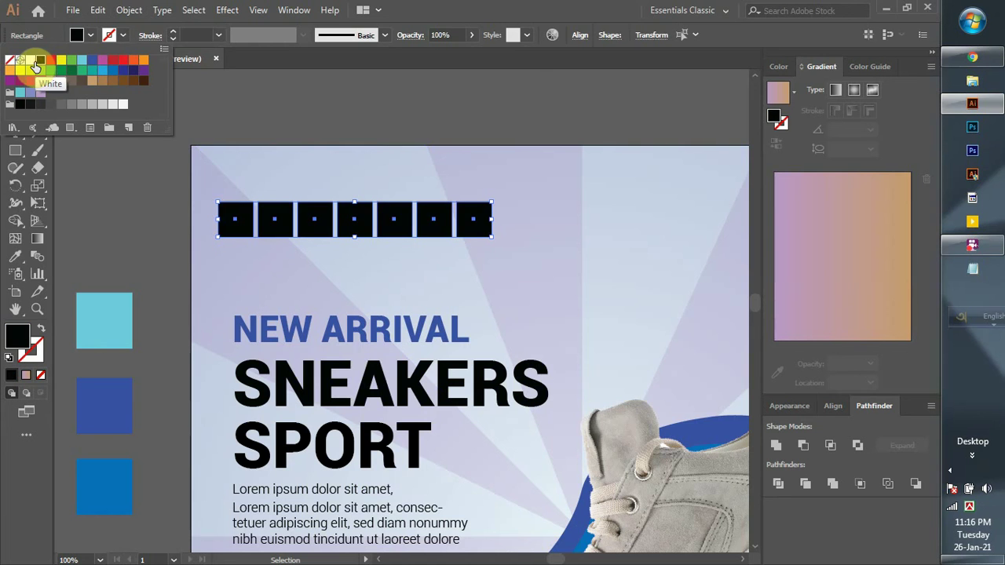
pyautogui.click(31, 61)
pyautogui.click(41, 61)
pyautogui.click(380, 118)
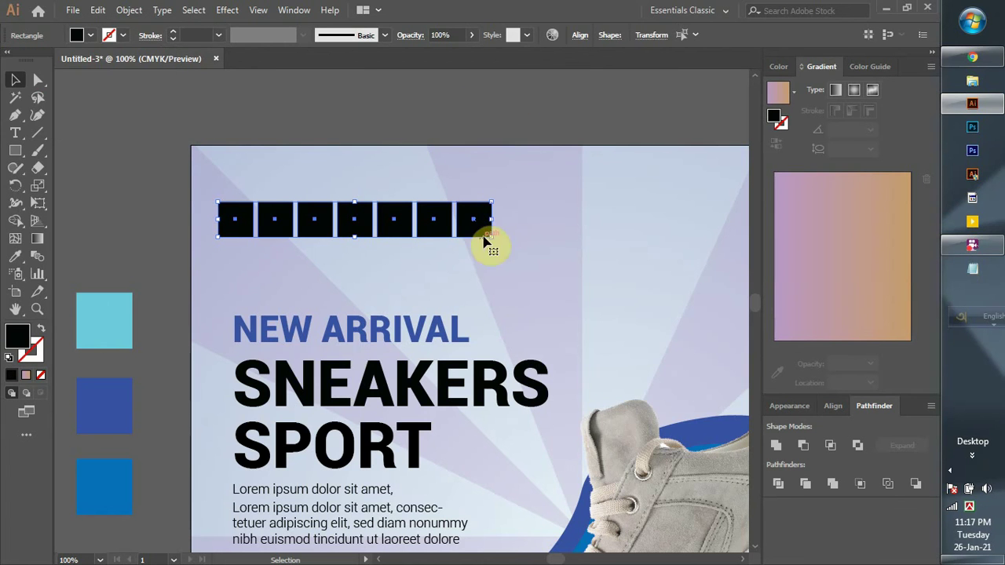
pyautogui.moveTo(487, 234); pyautogui.dragTo(488, 228)
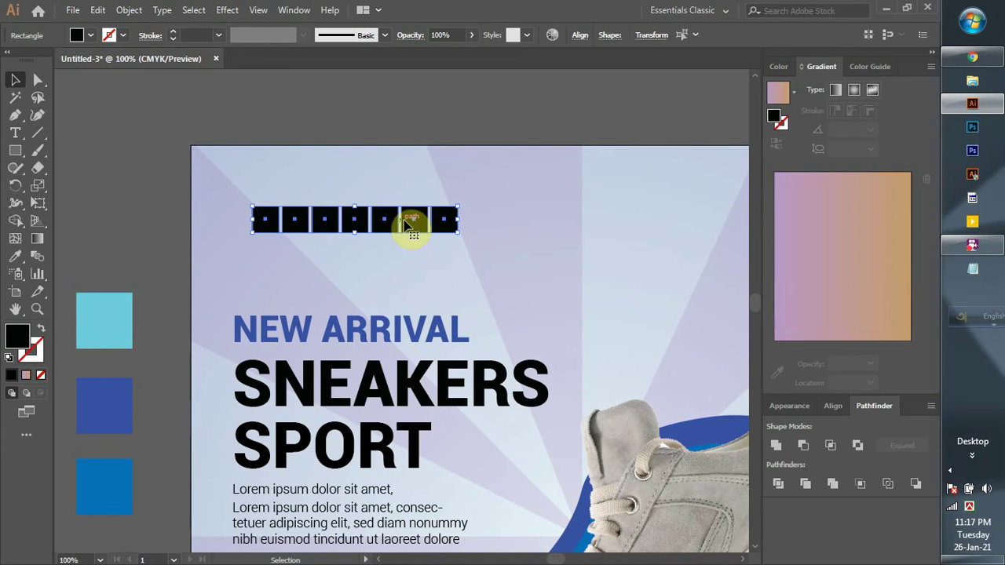
# Copy the row of squares below, shifted left, to form a staggered second row
pyautogui.moveTo(417, 228); pyautogui.dragTo(375, 263)
pyautogui.click(97, 213)
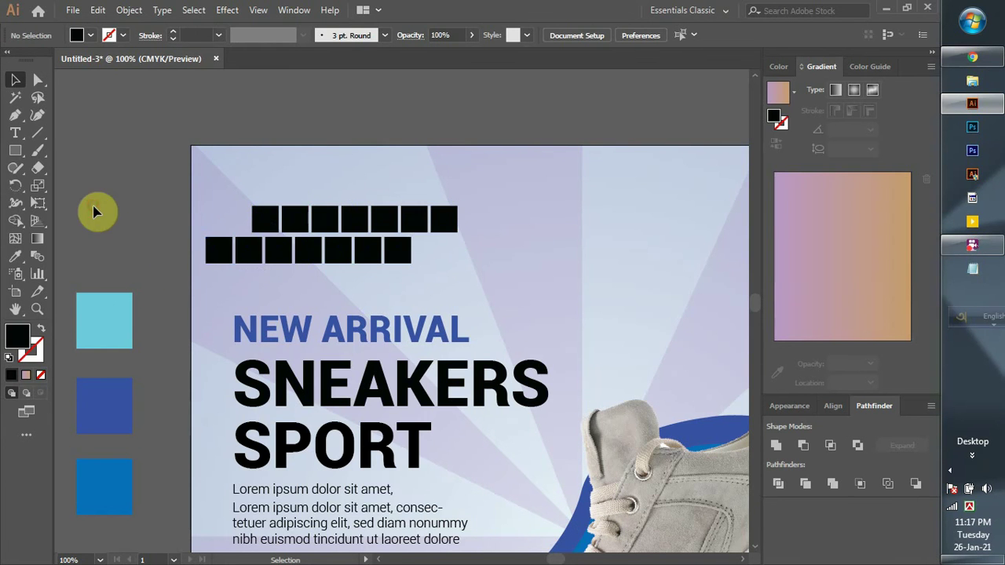
pyautogui.hotkey('ctrl', '-')
pyautogui.hotkey('ctrl', '-')
pyautogui.hscroll(-3, 343, 189)
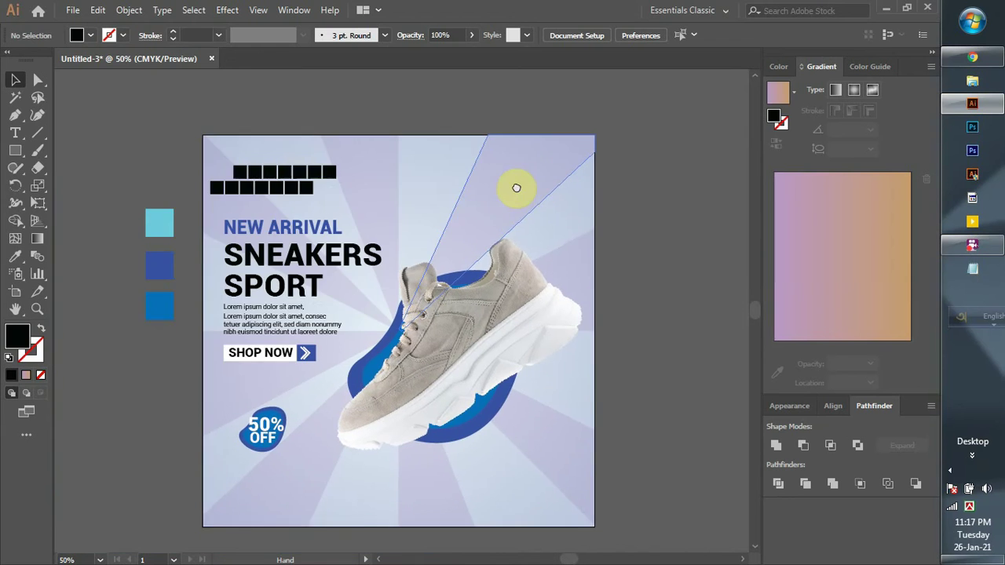
# Select all fourteen squares in the two staggered rows, seven per row
pyautogui.scroll(3, 285, 179)
pyautogui.click(321, 185)
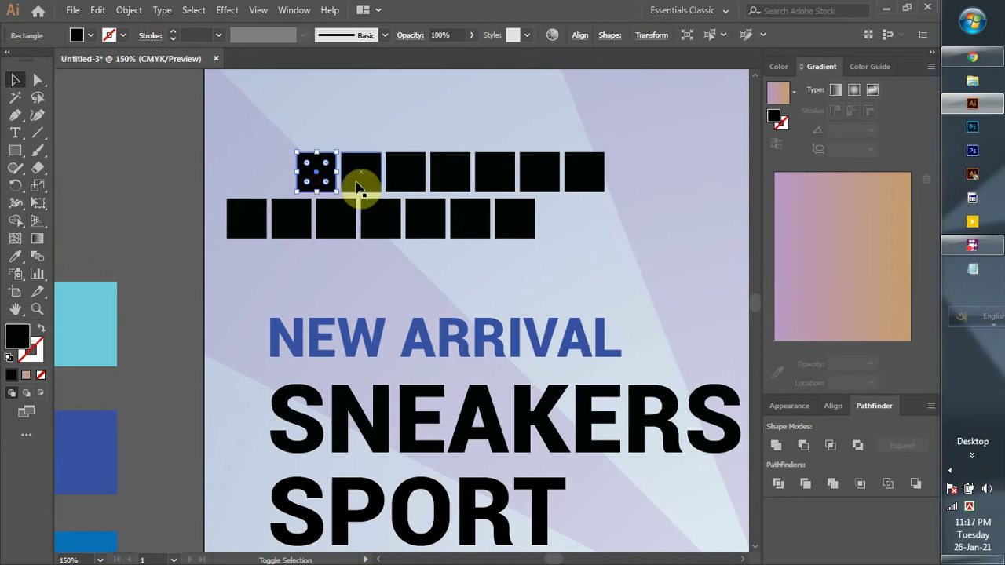
pyautogui.keyDown('shift'); pyautogui.click(360, 188); pyautogui.keyUp('shift')
pyautogui.keyDown('shift'); pyautogui.click(408, 187); pyautogui.keyUp('shift')
pyautogui.keyDown('shift'); pyautogui.click(451, 187); pyautogui.keyUp('shift')
pyautogui.keyDown('shift'); pyautogui.click(491, 187); pyautogui.keyUp('shift')
pyautogui.keyDown('shift'); pyautogui.click(541, 187); pyautogui.keyUp('shift')
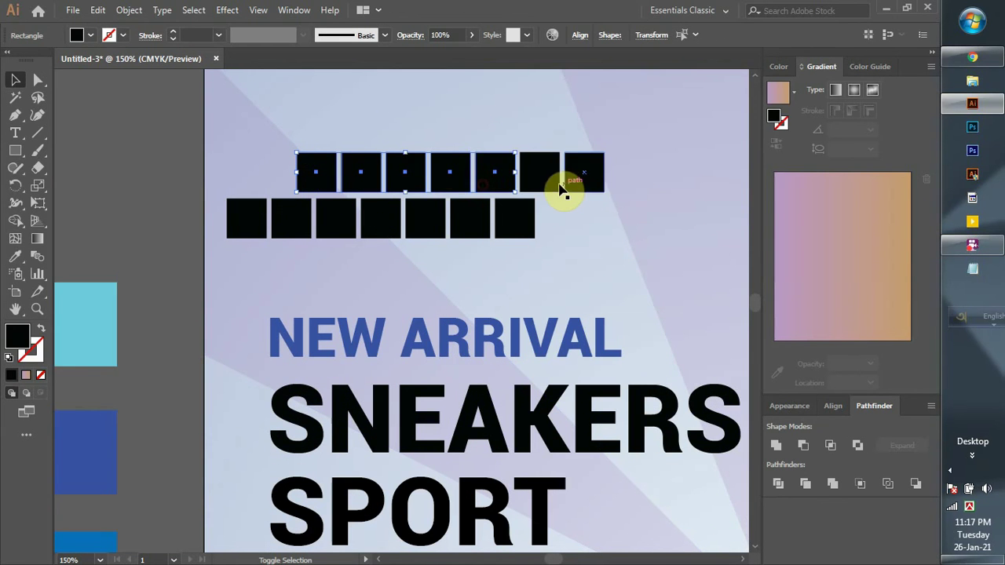
pyautogui.keyDown('shift'); pyautogui.click(573, 187); pyautogui.keyUp('shift')
pyautogui.keyDown('shift'); pyautogui.click(245, 225); pyautogui.keyUp('shift')
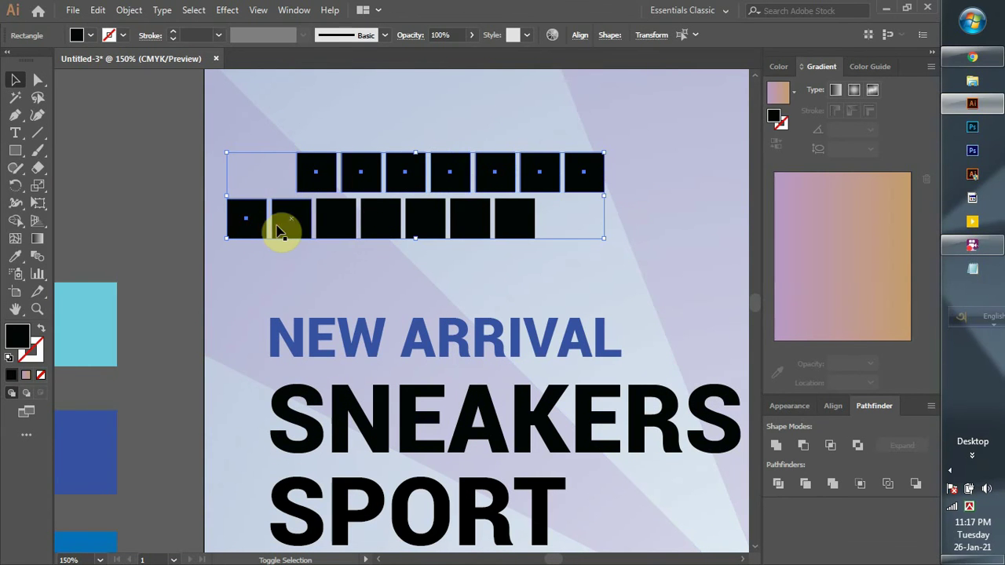
pyautogui.keyDown('shift'); pyautogui.click(285, 227); pyautogui.keyUp('shift')
pyautogui.keyDown('shift'); pyautogui.click(334, 224); pyautogui.keyUp('shift')
pyautogui.keyDown('shift'); pyautogui.click(378, 223); pyautogui.keyUp('shift')
pyautogui.keyDown('shift'); pyautogui.click(424, 220); pyautogui.keyUp('shift')
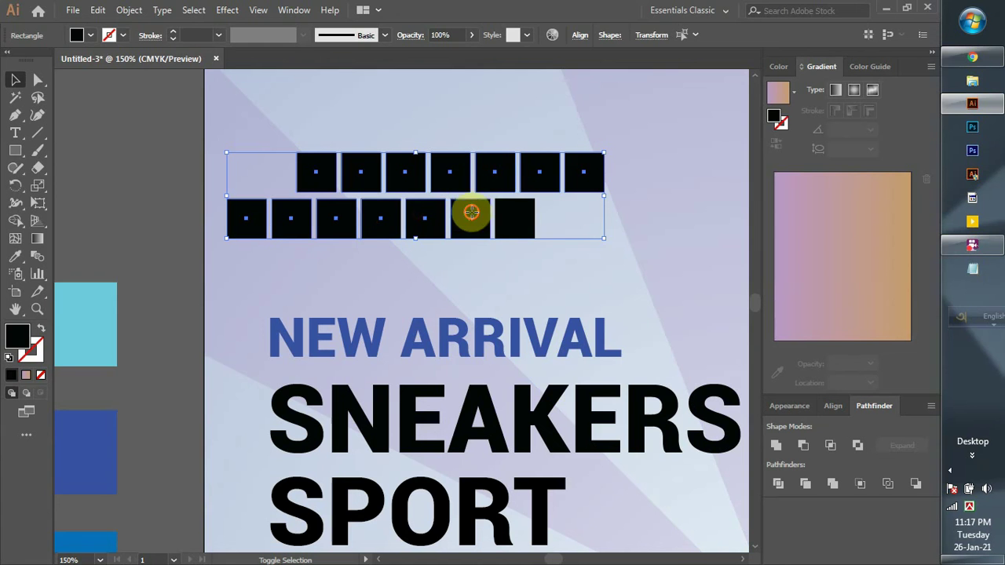
pyautogui.keyDown('shift'); pyautogui.click(471, 213); pyautogui.keyUp('shift')
pyautogui.keyDown('shift'); pyautogui.click(512, 210); pyautogui.keyUp('shift')
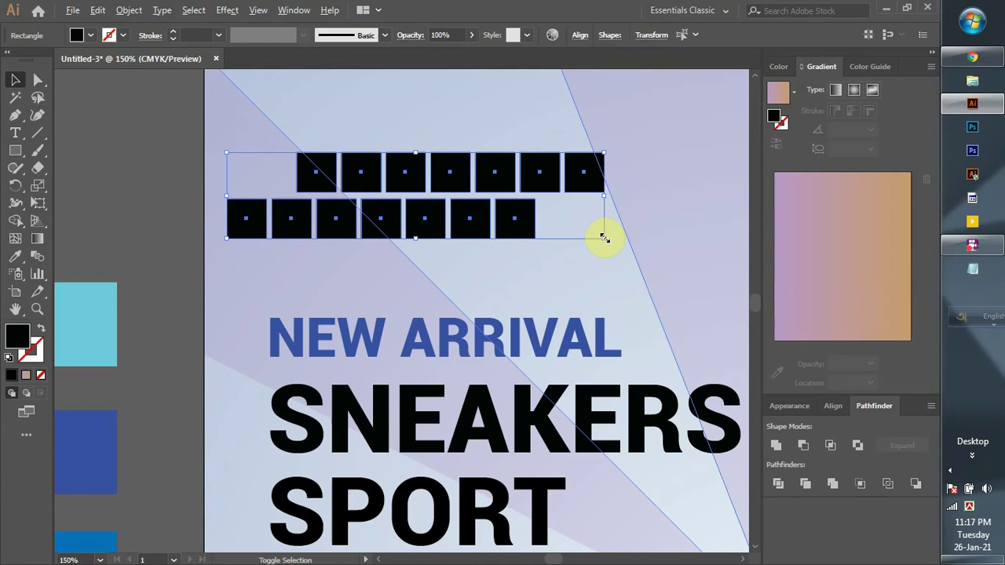
# Scale the selected squares down and position them just above NEW ARRIVAL
pyautogui.moveTo(604, 238); pyautogui.dragTo(587, 222)
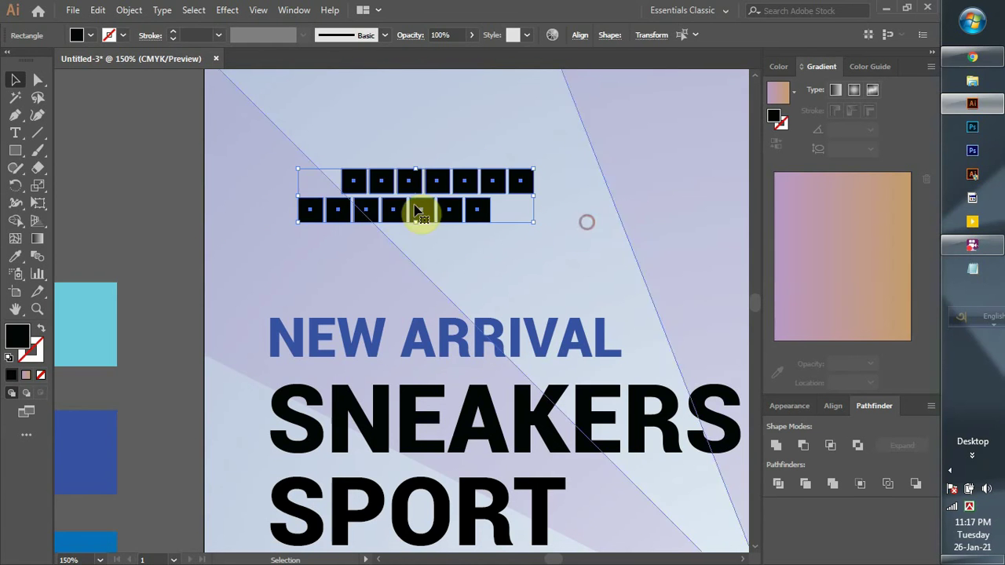
pyautogui.moveTo(416, 211); pyautogui.dragTo(339, 235)
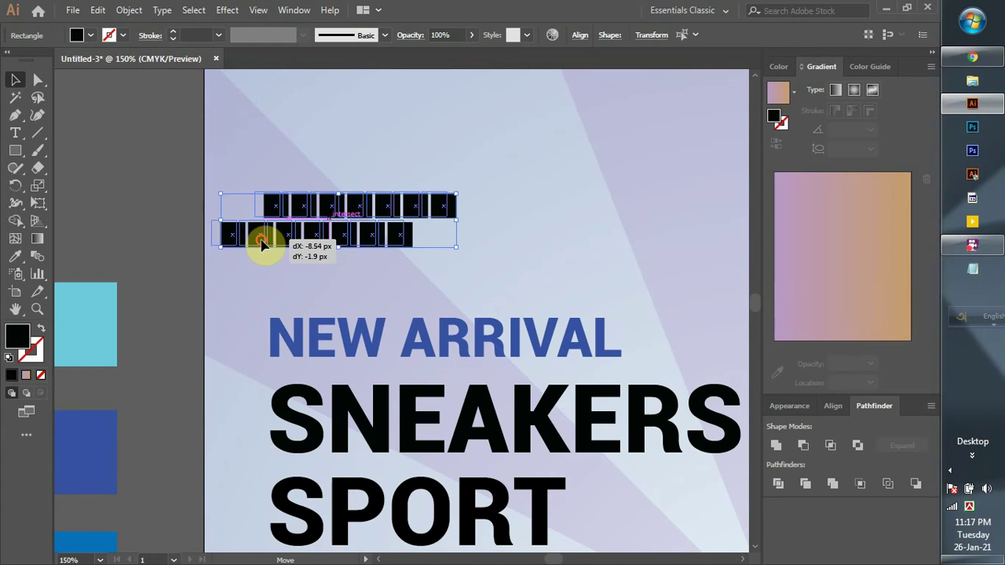
pyautogui.moveTo(266, 245); pyautogui.dragTo(255, 242)
# Fill the squares white, then zoom out to check the shoe area
pyautogui.click(91, 34)
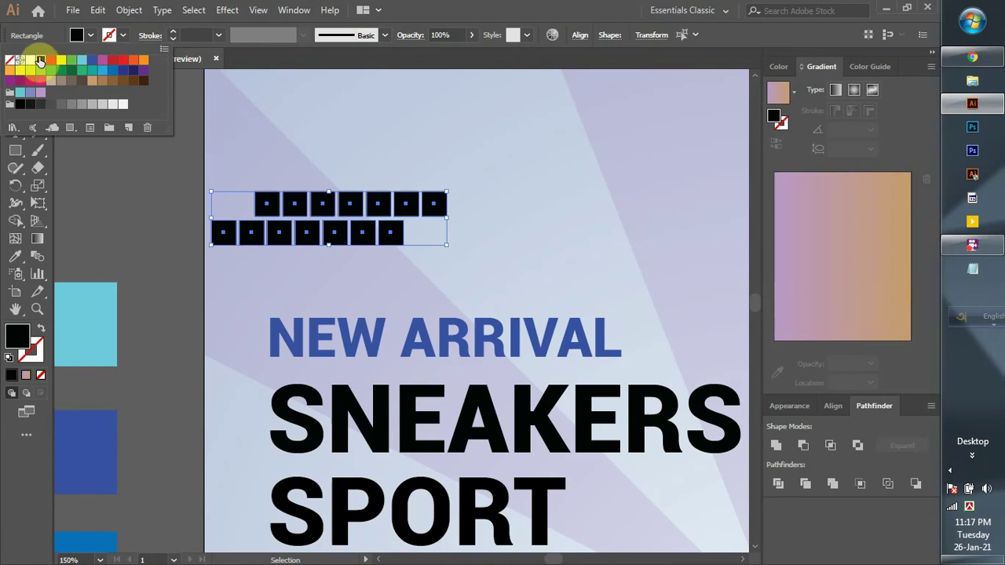
pyautogui.click(32, 62)
pyautogui.click(91, 196)
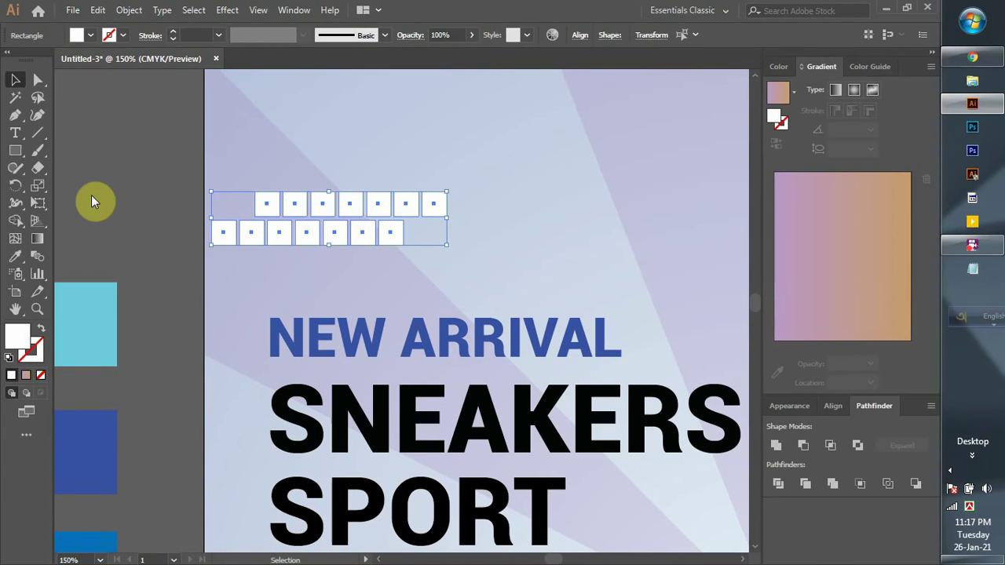
pyautogui.hotkey('ctrl', '-')
pyautogui.hotkey('ctrl', '-')
pyautogui.moveTo(633, 330)
pyautogui.mouseDown()
pyautogui.moveTo(220, 197)
pyautogui.moveTo(395, 204)
pyautogui.mouseUp()
# Draw a small square on the pasteboard beside the poster and copy it to the right
pyautogui.hotkey('ctrl', '-')
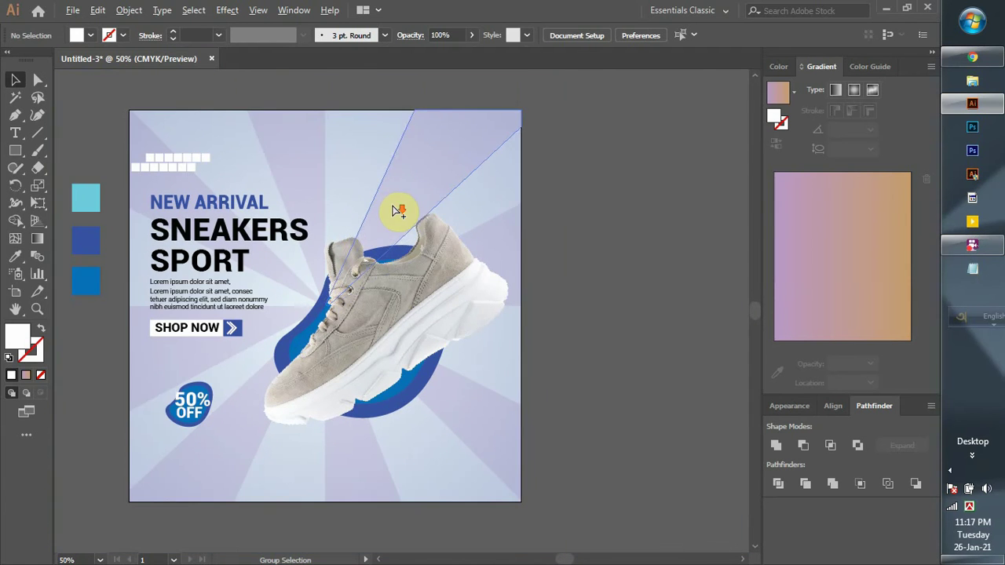
pyautogui.moveTo(594, 245); pyautogui.dragTo(566, 255)
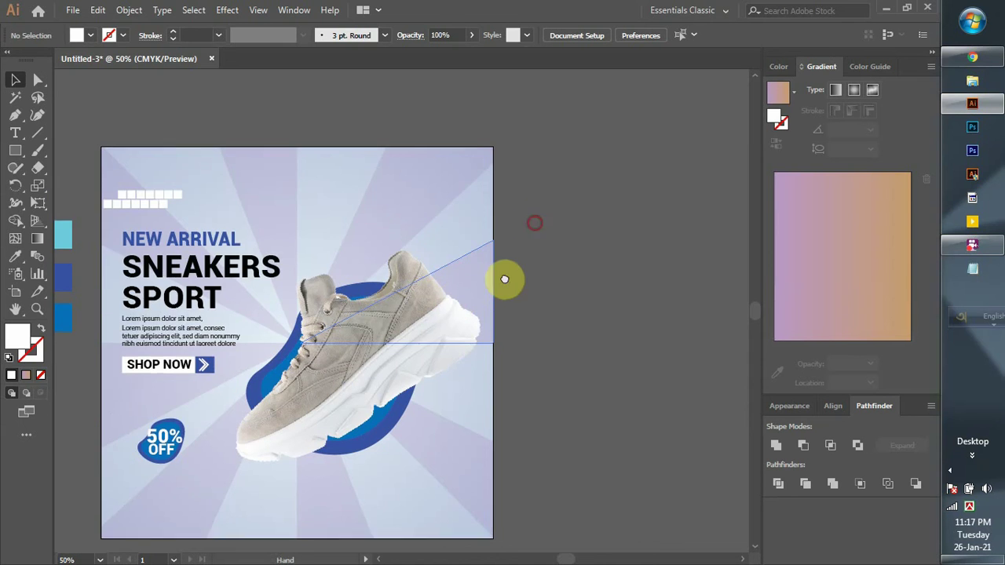
pyautogui.scroll(1, 422, 260)
pyautogui.scroll(1, 422, 260)
pyautogui.scroll(1, 421, 260)
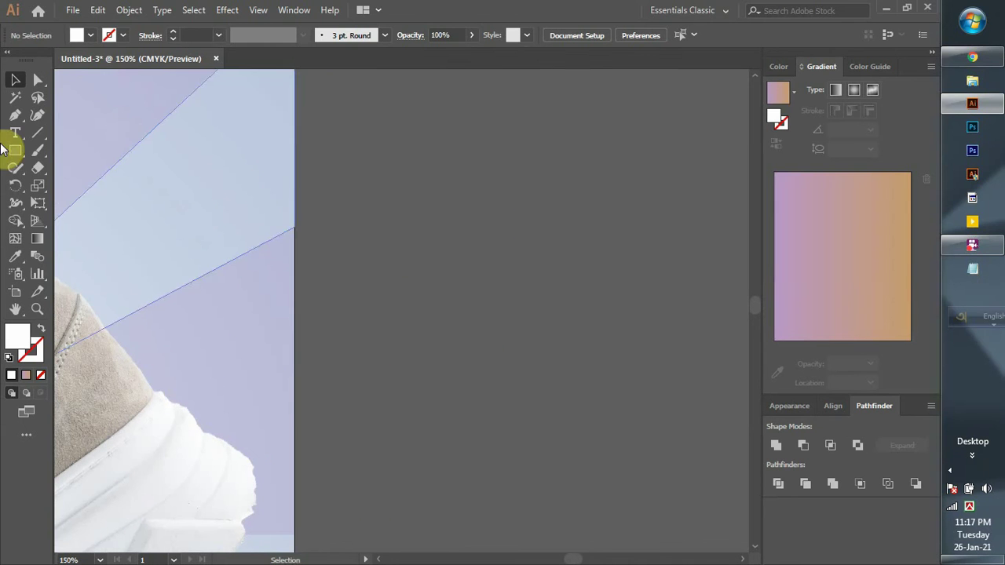
pyautogui.click(13, 151)
pyautogui.moveTo(353, 179)
pyautogui.mouseDown()
pyautogui.moveTo(371, 198)
pyautogui.moveTo(393, 182)
pyautogui.mouseUp()
pyautogui.click(14, 81)
# Repeat the copy with Ctrl+D to extend the row to eleven squares
pyautogui.scroll(2, 374, 196)
pyautogui.scroll(1, 346, 185)
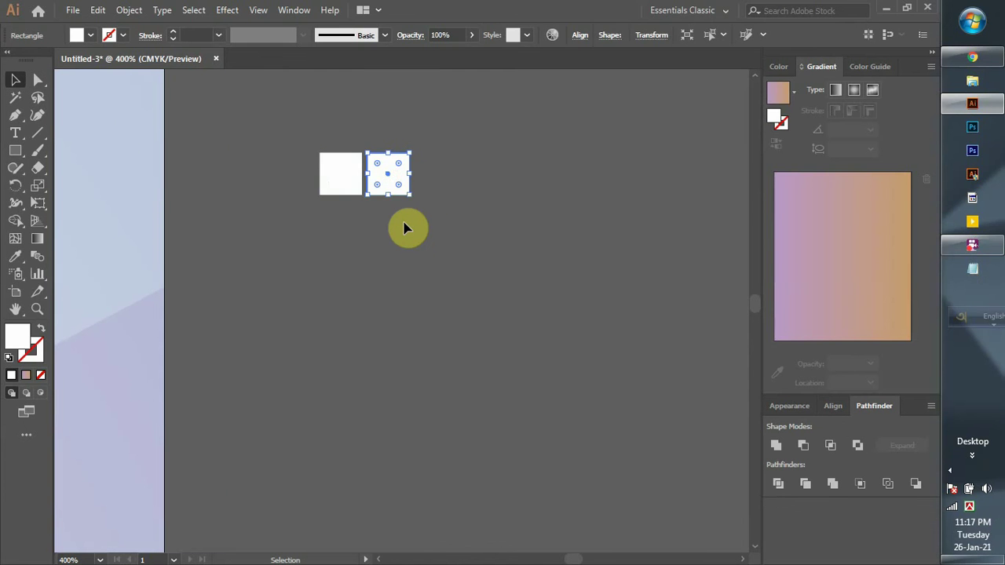
pyautogui.scroll(-2, 405, 227)
pyautogui.hotkey('ctrl', 'd')
pyautogui.hotkey('ctrl', 'd')
pyautogui.hotkey('ctrl', 'd')
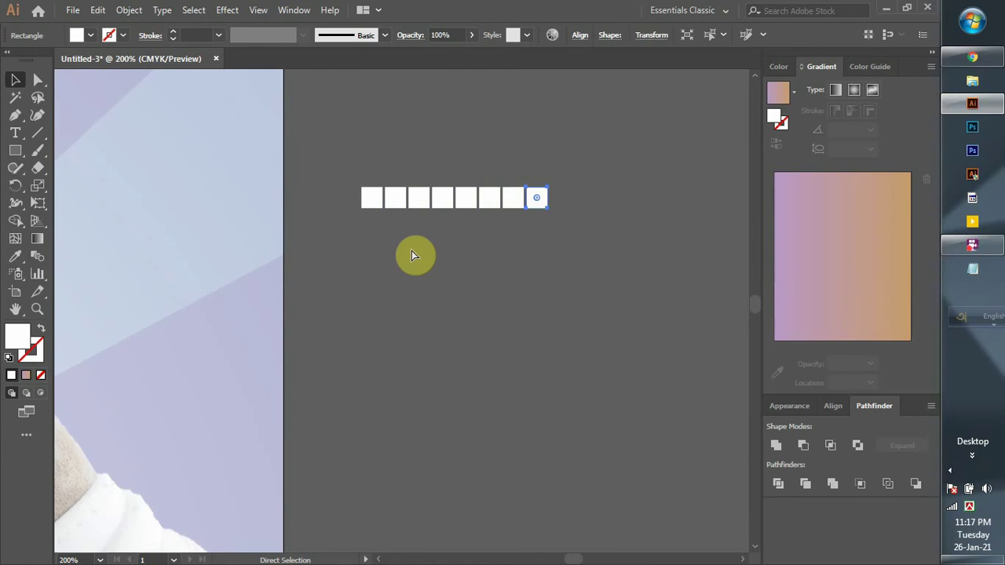
pyautogui.hotkey('ctrl', 'd')
pyautogui.hotkey('ctrl', 'd')
pyautogui.hotkey('ctrl', 'd')
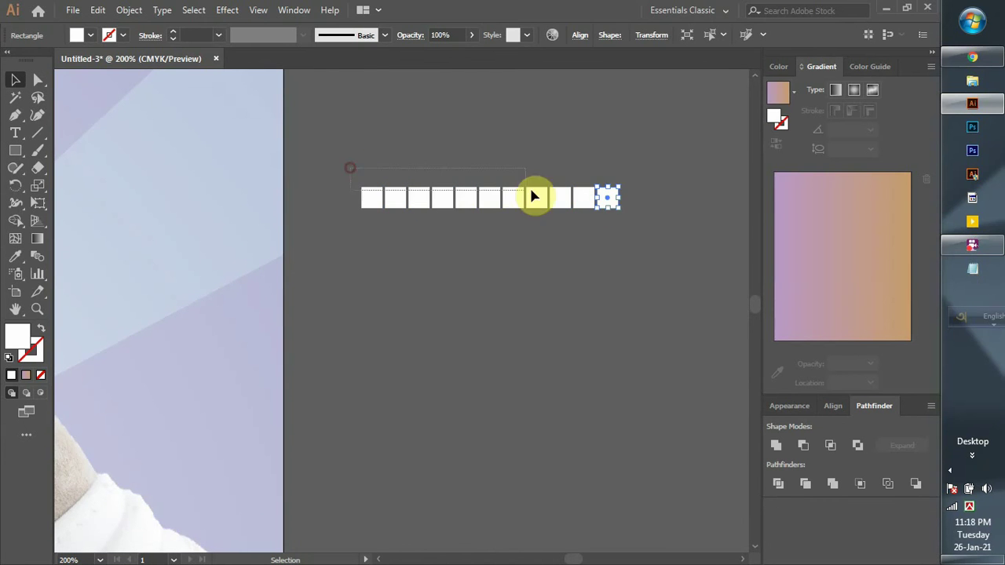
# Duplicate the row downward into five rows of eleven squares
pyautogui.hotkey('ctrl', 'a')
pyautogui.moveTo(541, 206); pyautogui.dragTo(539, 231)
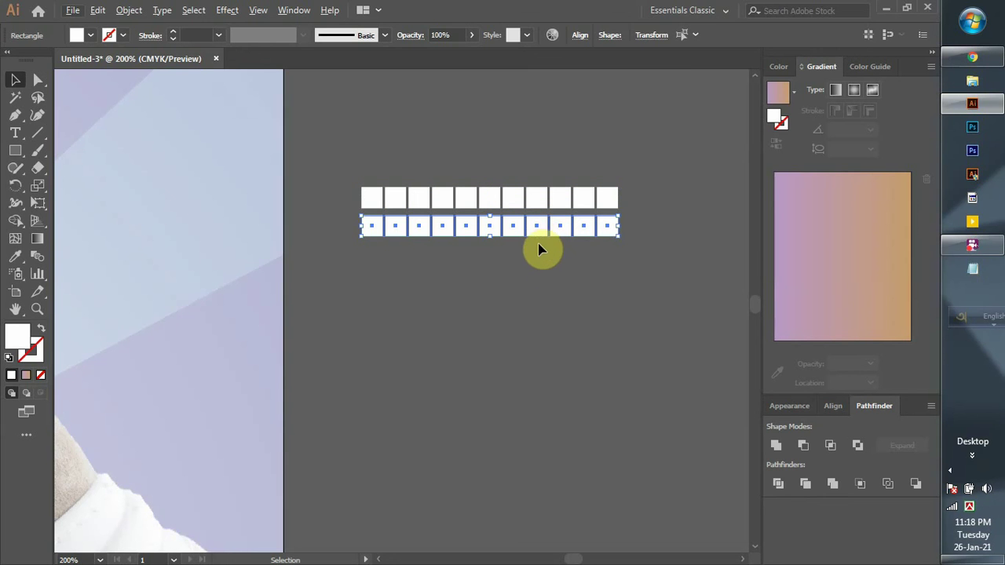
pyautogui.hotkey('ctrl', 'd')
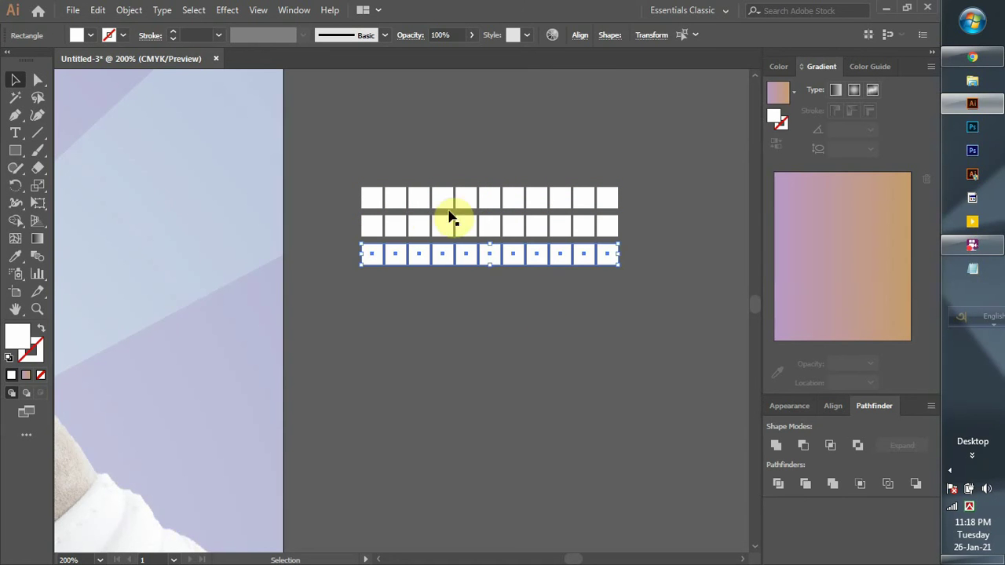
pyautogui.hotkey('ctrl', 'd')
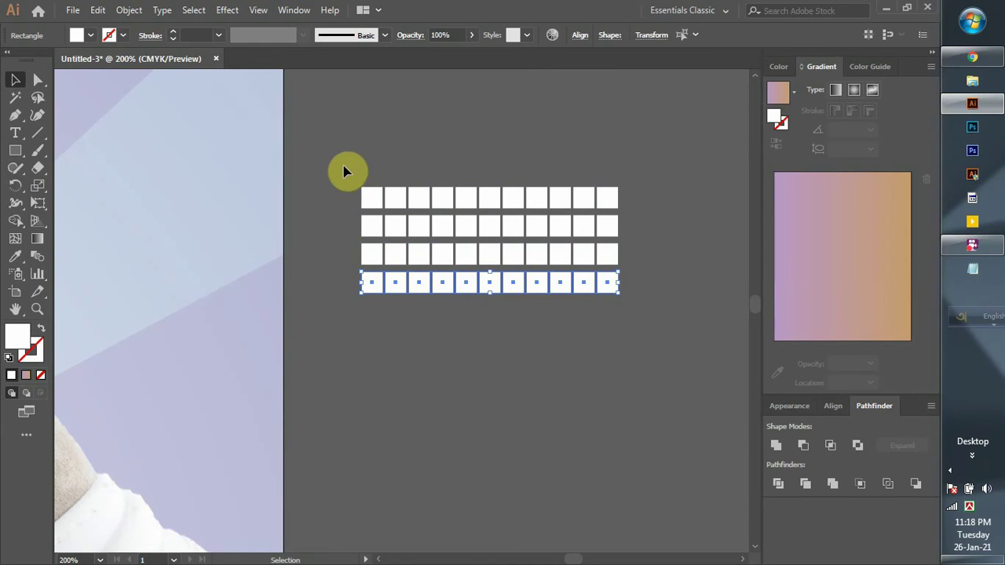
pyautogui.hotkey('ctrl', 'd')
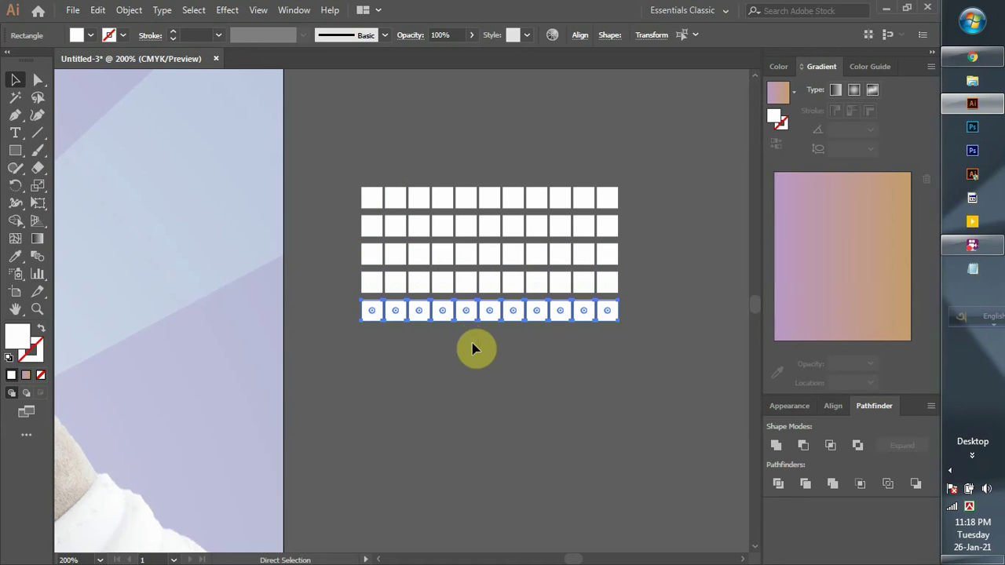
# Move a 6×4 block of the squares to the poster's top-right edge and enlarge it slightly
pyautogui.moveTo(353, 167)
pyautogui.mouseDown()
pyautogui.moveTo(579, 384)
pyautogui.moveTo(497, 293)
pyautogui.mouseUp()
pyautogui.keyDown('alt'); pyautogui.scroll(-1, 503, 297); pyautogui.keyUp('alt')
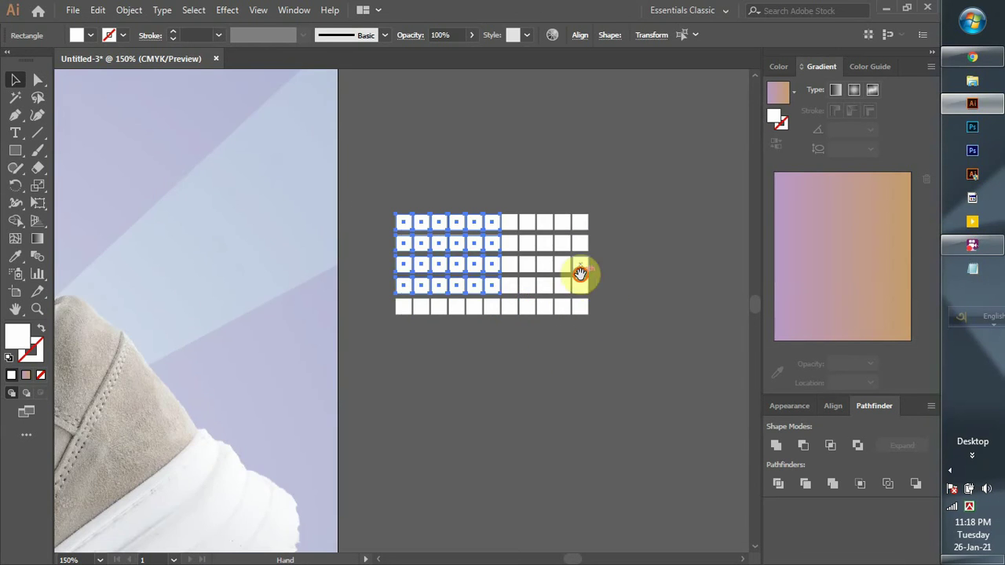
pyautogui.moveTo(579, 272); pyautogui.dragTo(736, 299)
pyautogui.moveTo(623, 301); pyautogui.dragTo(428, 238)
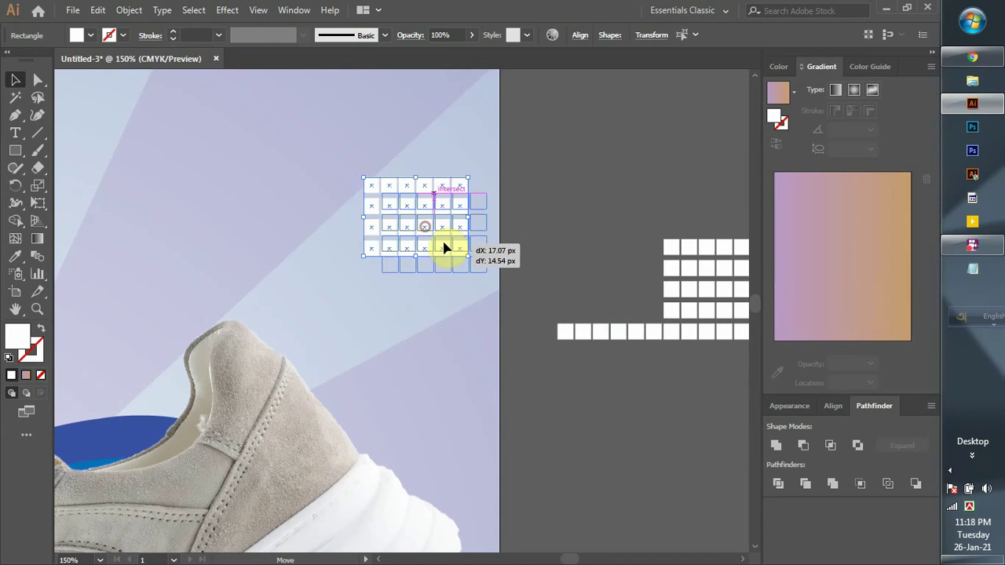
pyautogui.moveTo(425, 232); pyautogui.dragTo(443, 248)
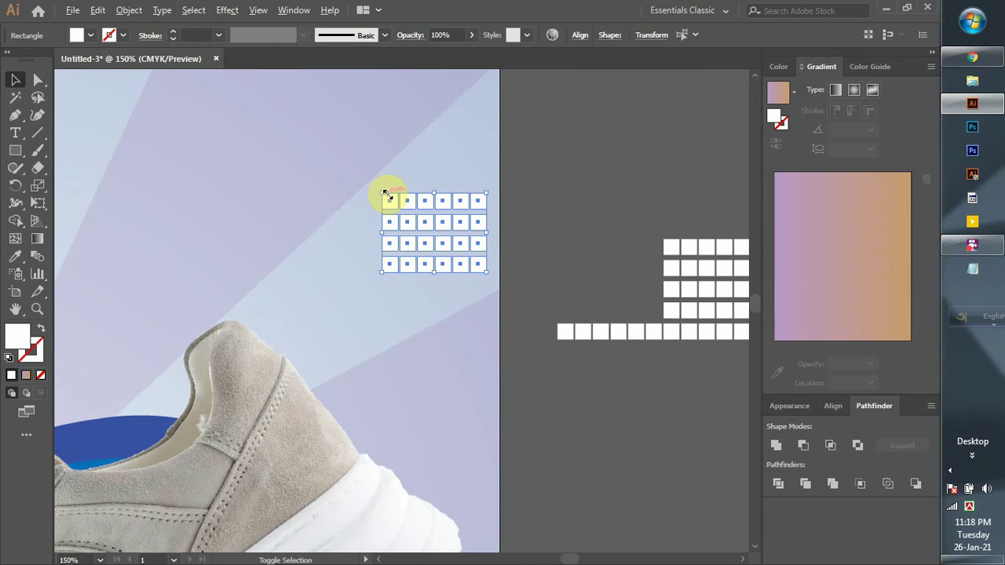
pyautogui.moveTo(384, 193); pyautogui.dragTo(366, 179)
pyautogui.click(545, 259)
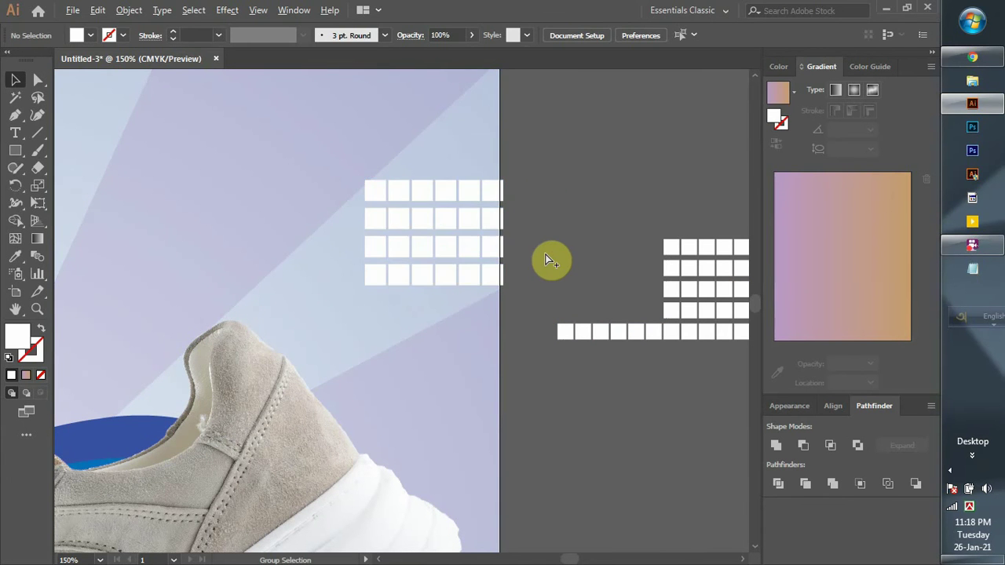
pyautogui.scroll(-2, 550, 259)
pyautogui.scroll(-1, 555, 258)
pyautogui.moveTo(601, 341); pyautogui.dragTo(637, 245)
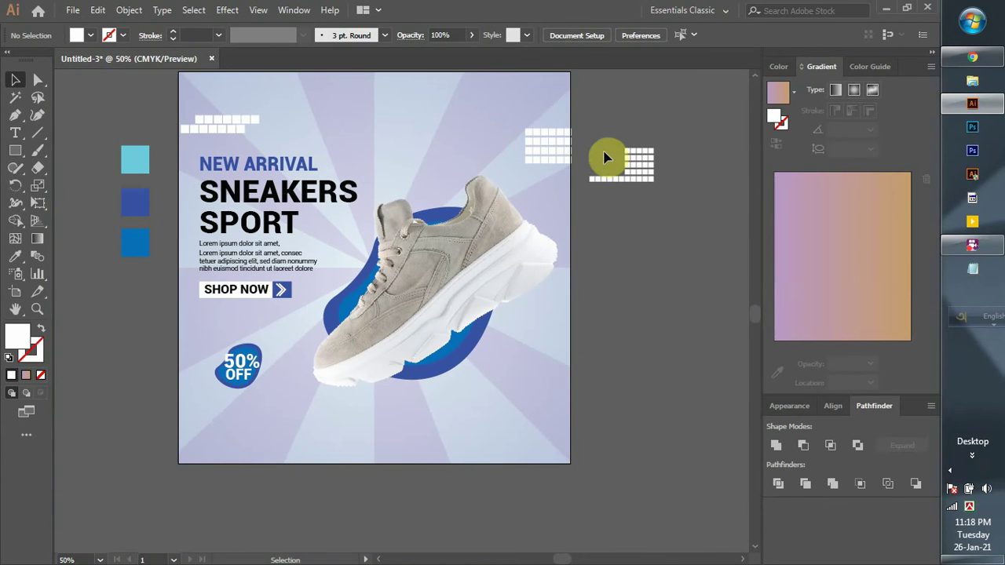
# Move the remaining white squares down onto the bottom of the poster
pyautogui.moveTo(618, 152)
pyautogui.mouseDown()
pyautogui.moveTo(671, 178)
pyautogui.moveTo(358, 438)
pyautogui.moveTo(397, 467)
pyautogui.mouseUp()
pyautogui.click(637, 403)
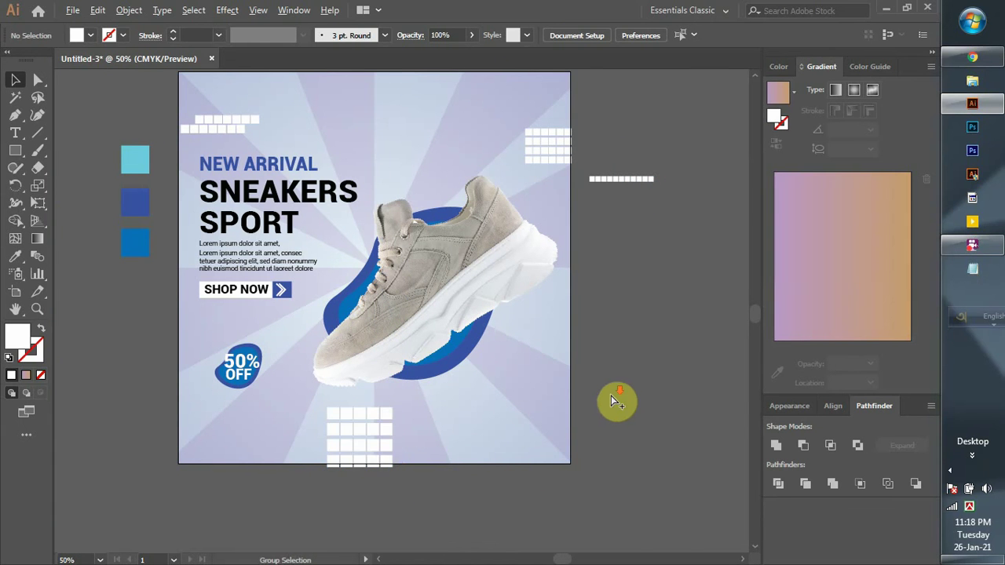
pyautogui.moveTo(626, 334); pyautogui.dragTo(573, 357)
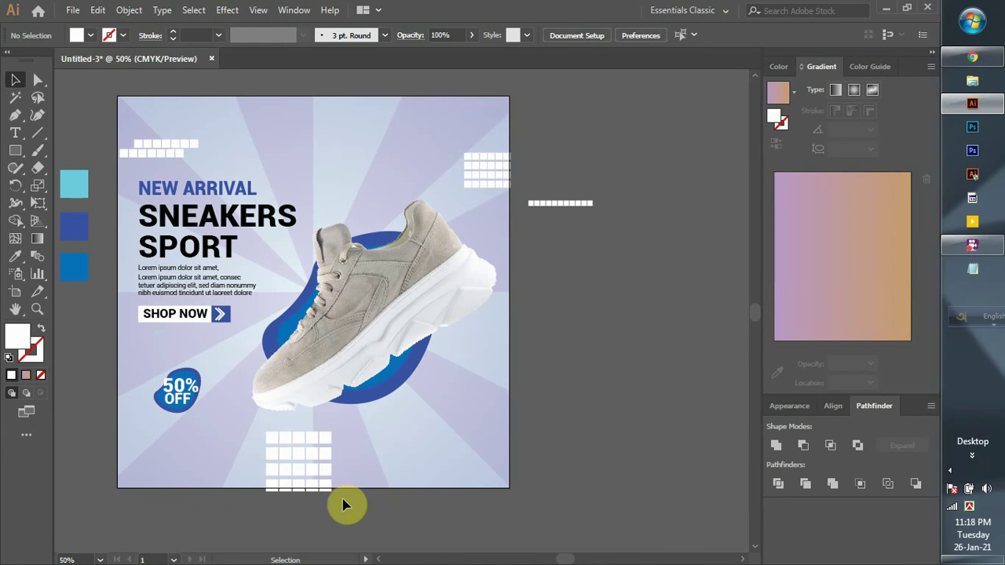
# Enlarge the small square grid and move it into the poster's lower-right corner
pyautogui.hotkey('ctrl', 'z')
pyautogui.press('v')
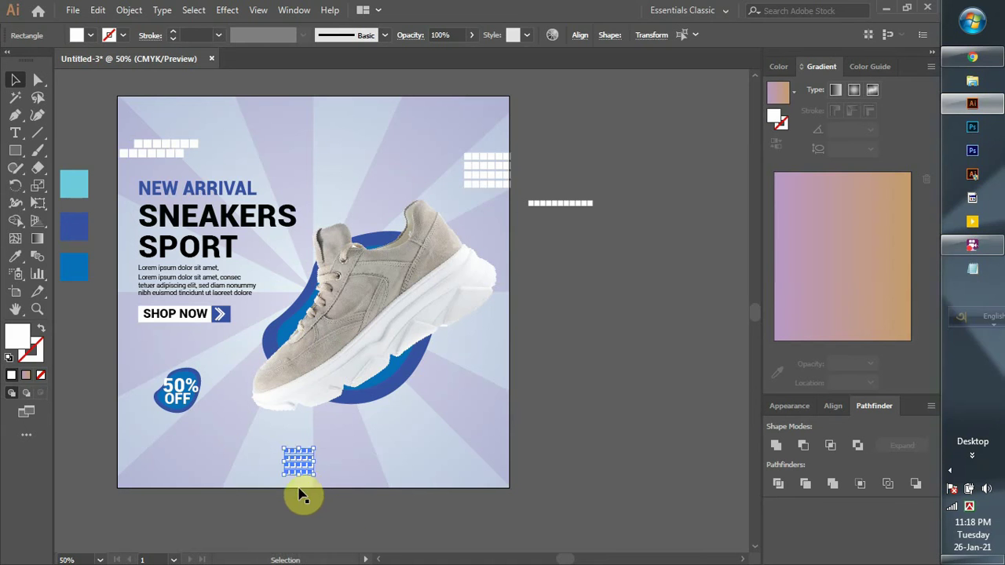
pyautogui.click(304, 487)
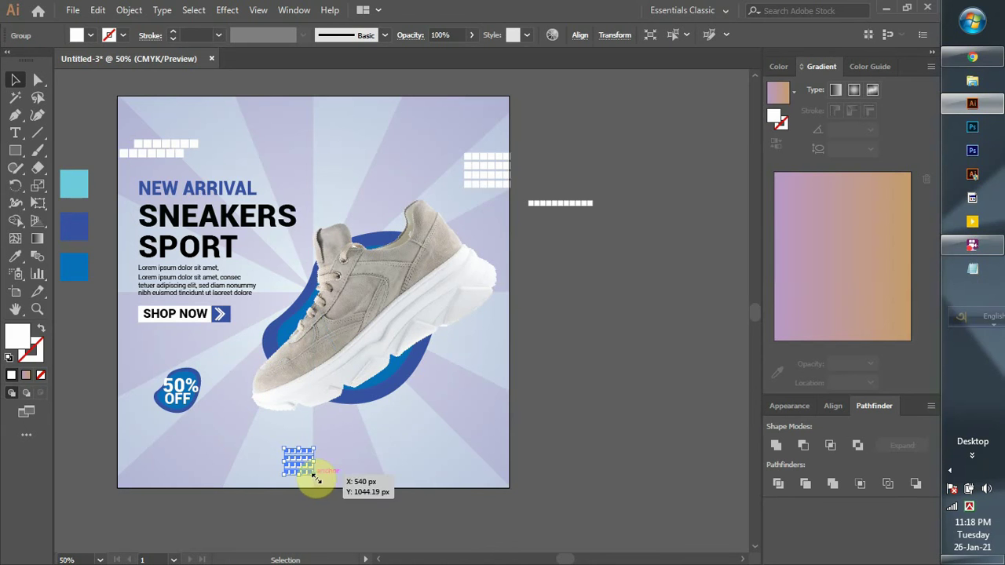
pyautogui.moveTo(315, 477)
pyautogui.mouseDown()
pyautogui.moveTo(327, 495)
pyautogui.moveTo(344, 496)
pyautogui.mouseUp()
pyautogui.click(337, 542)
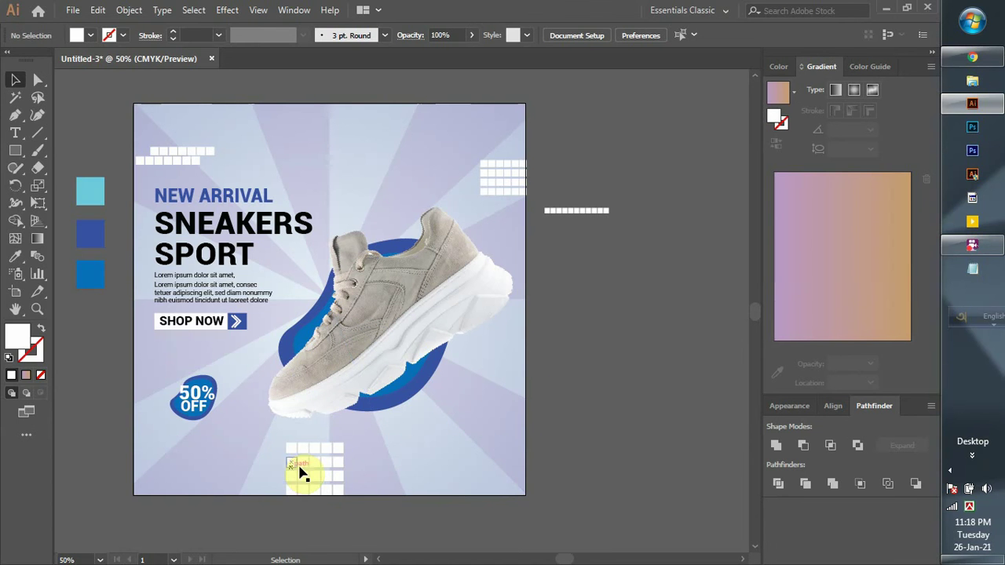
pyautogui.moveTo(299, 472); pyautogui.dragTo(451, 460)
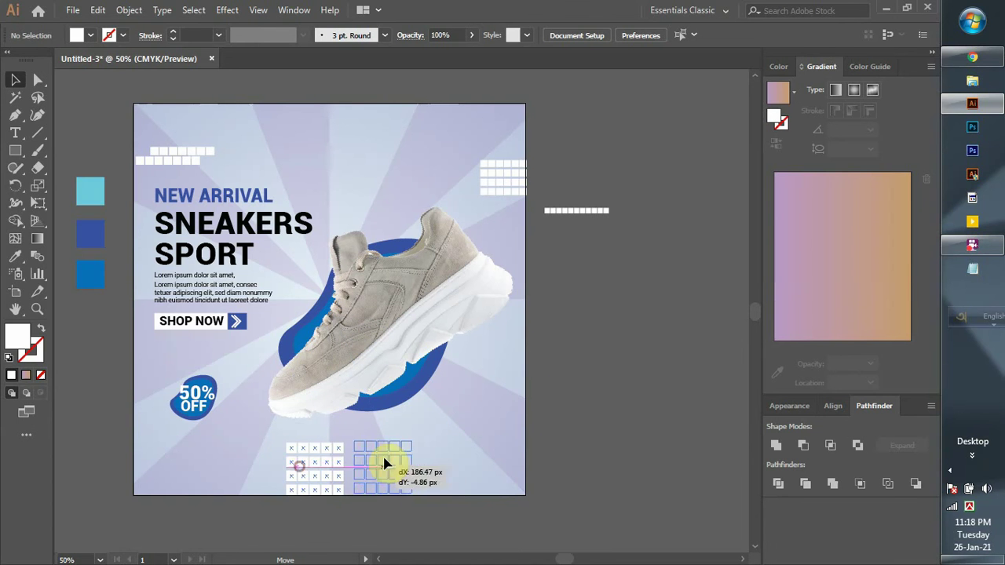
pyautogui.click(581, 449)
pyautogui.moveTo(354, 514); pyautogui.dragTo(395, 479)
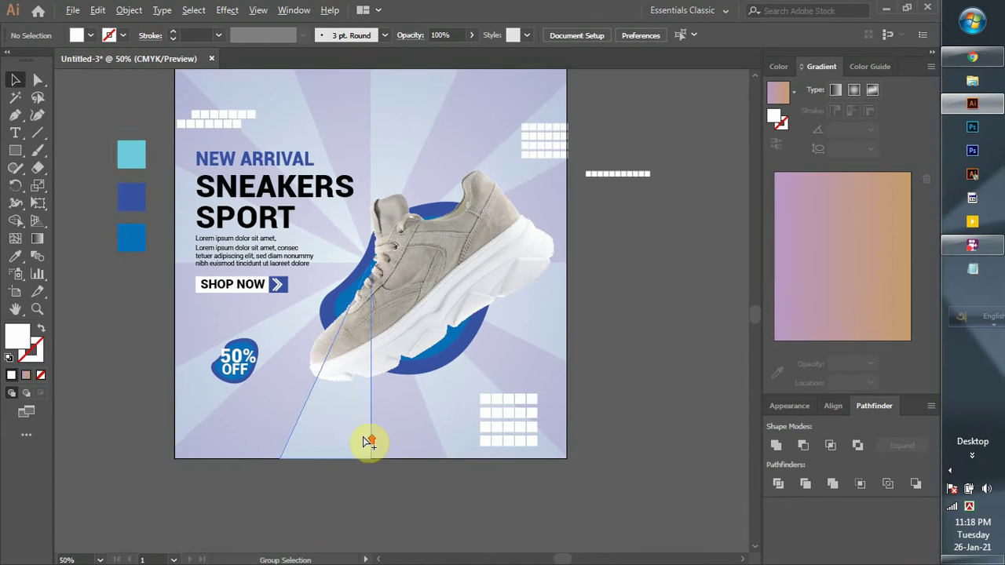
pyautogui.scroll(1, 369, 442)
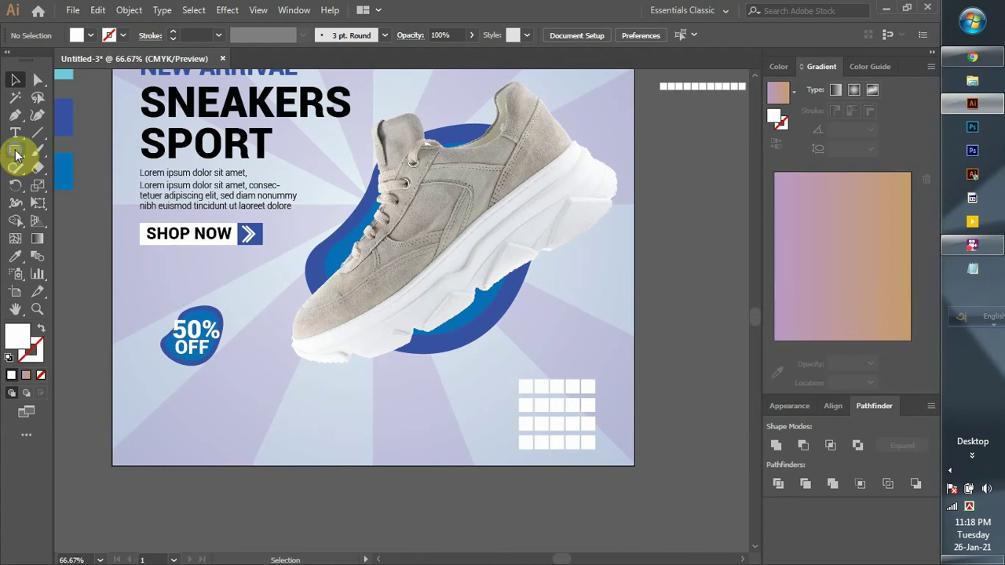
# Choose the Line Segment tool from the shape tools group
pyautogui.click(15, 155)
pyautogui.click(17, 121)
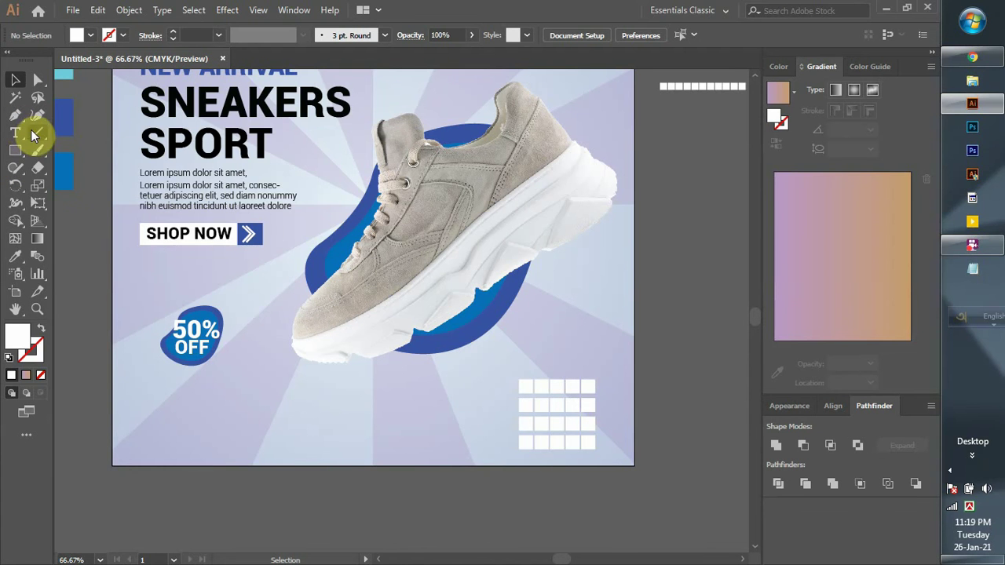
pyautogui.click(17, 151)
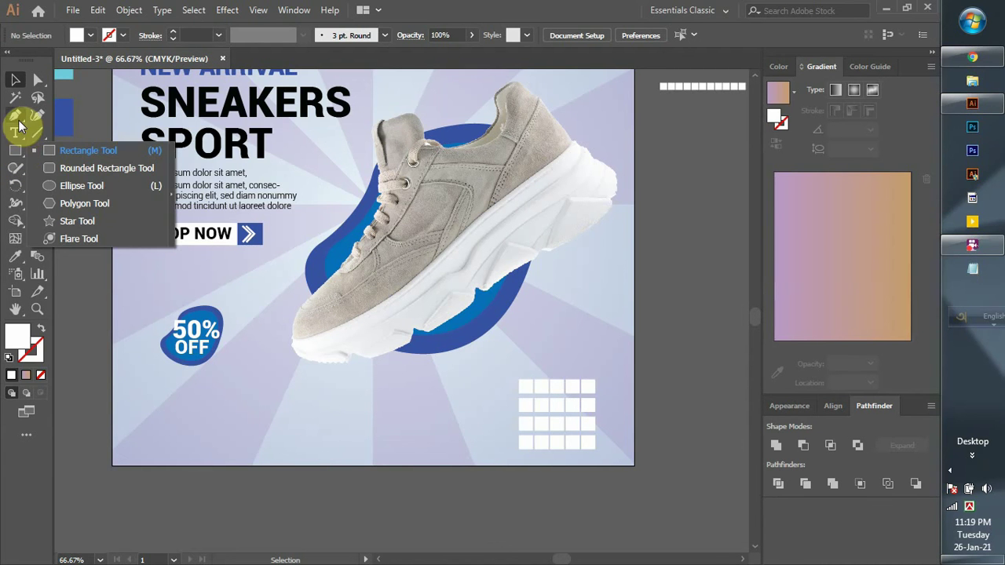
pyautogui.click(35, 133)
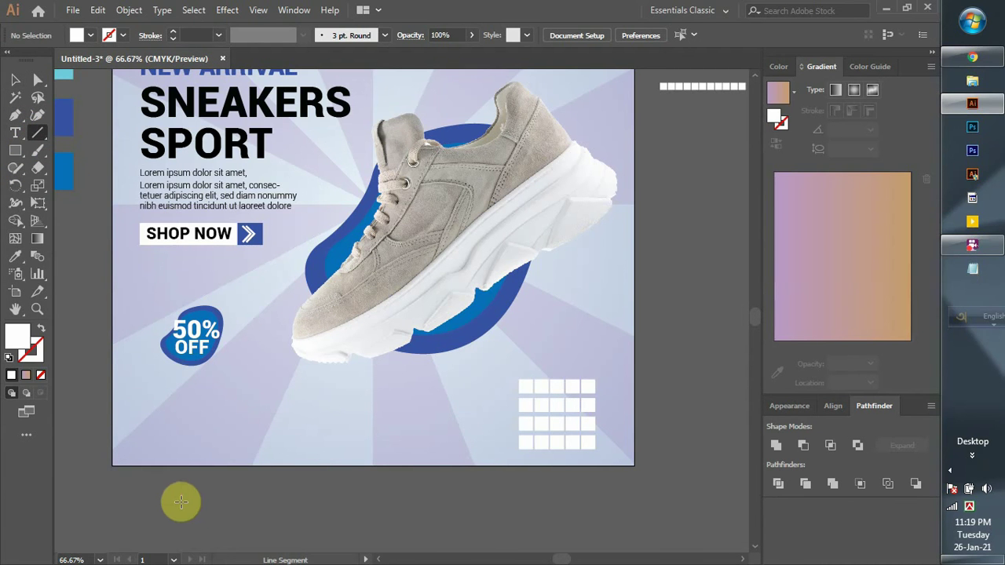
# Draw a short horizontal and a vertical line crossing below the poster
pyautogui.moveTo(181, 501); pyautogui.dragTo(211, 505)
pyautogui.moveTo(212, 503); pyautogui.dragTo(202, 519)
pyautogui.click(15, 82)
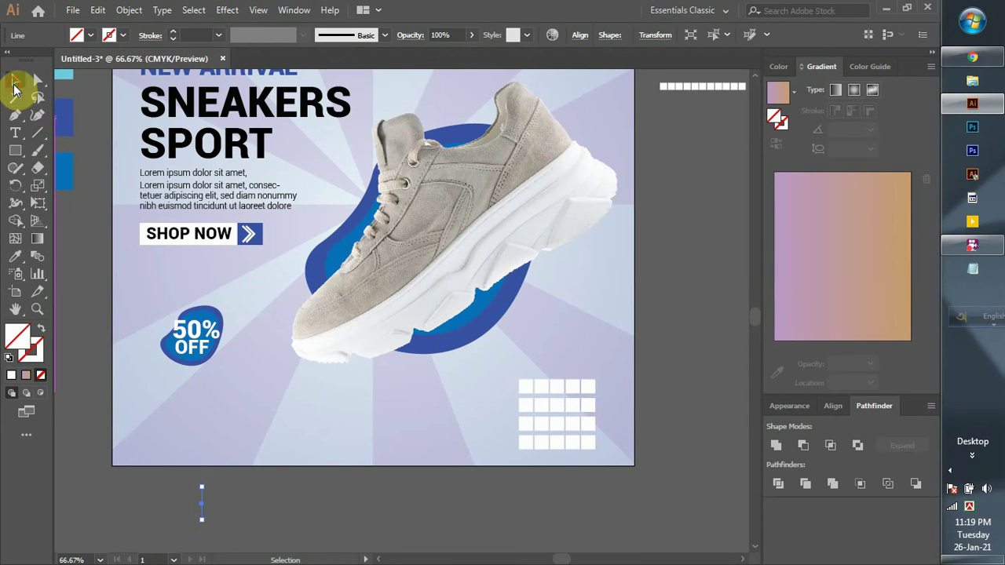
pyautogui.moveTo(166, 476); pyautogui.dragTo(237, 538)
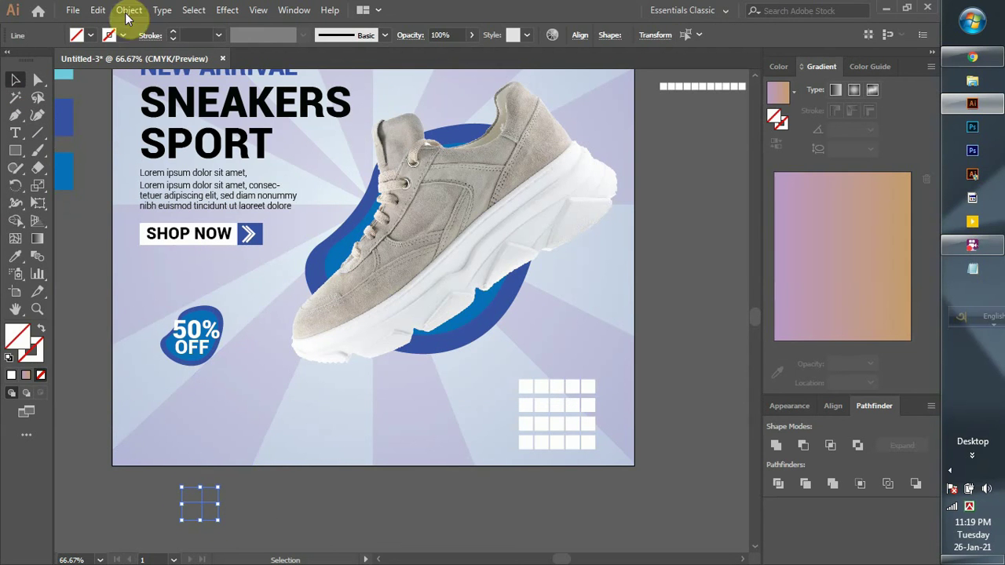
# Give the crossed lines a white 6 pt stroke and no fill
pyautogui.click(90, 35)
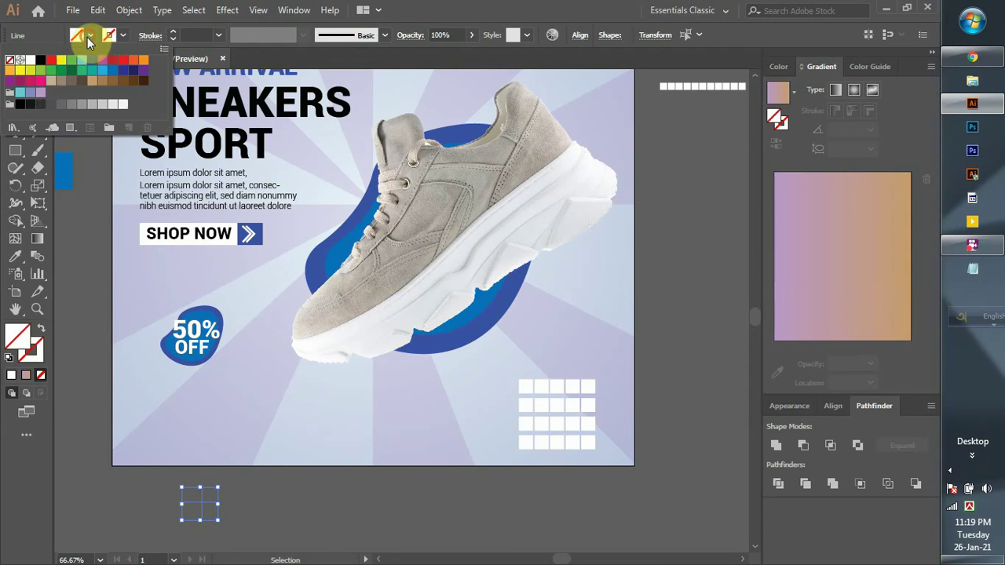
pyautogui.click(29, 61)
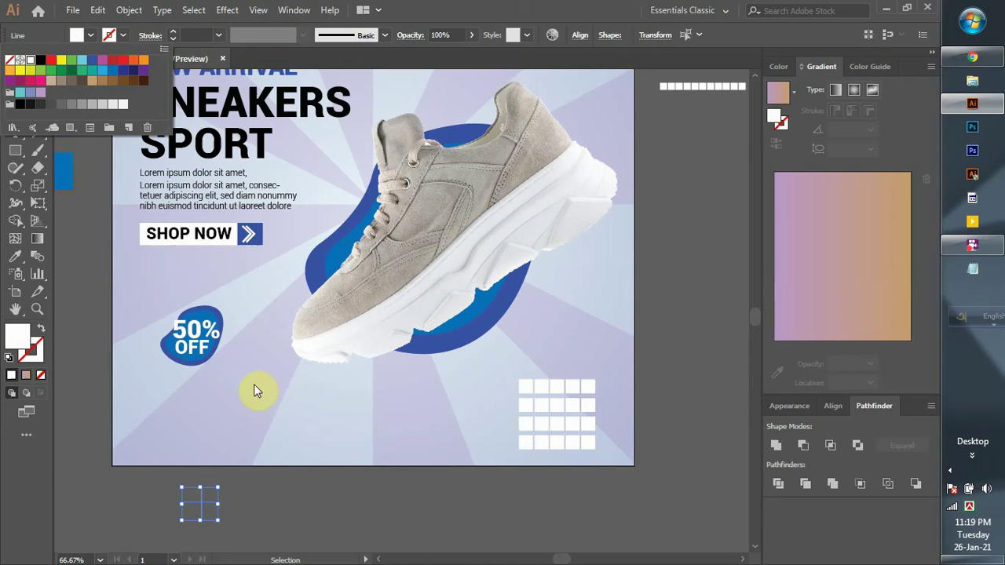
pyautogui.click(200, 35)
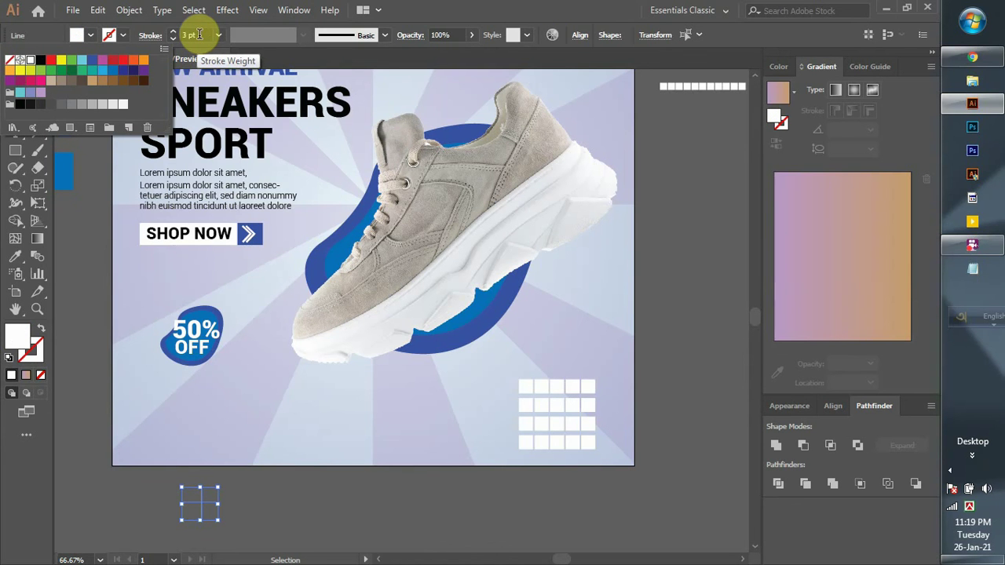
pyautogui.click(121, 32)
pyautogui.click(122, 32)
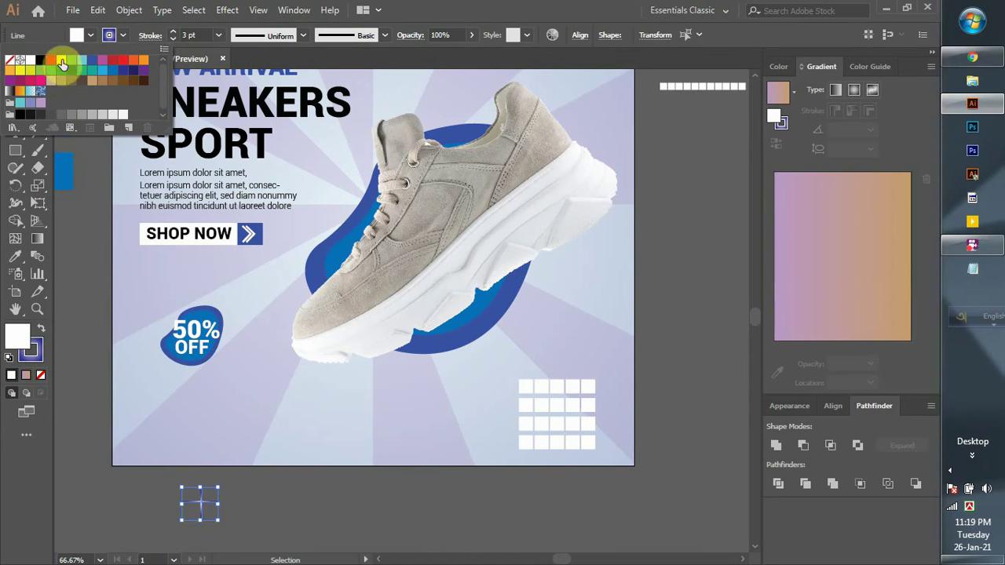
pyautogui.click(27, 62)
pyautogui.click(89, 35)
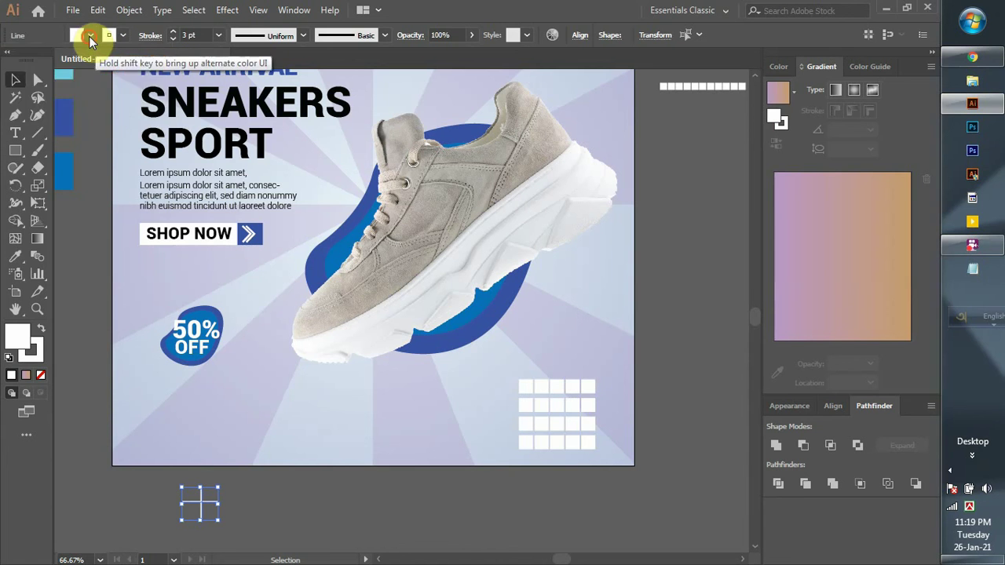
pyautogui.click(12, 64)
pyautogui.write('5')
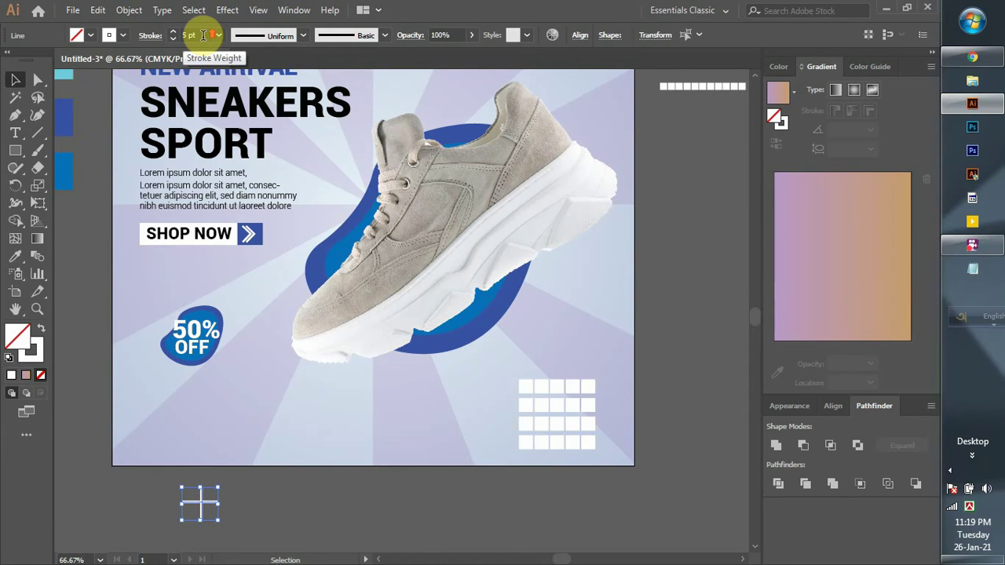
# Apply a tapered width profile to the cross's strokes
pyautogui.scroll(1, 202, 34)
pyautogui.click(303, 35)
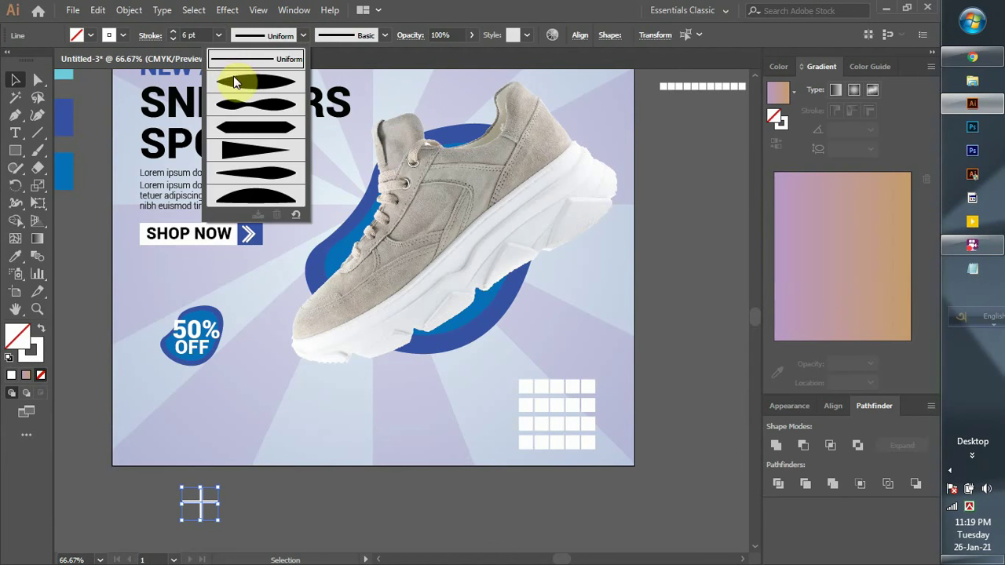
pyautogui.click(234, 82)
# Taper the sparkle strokes and align them on horizontal and vertical centers
pyautogui.click(254, 499)
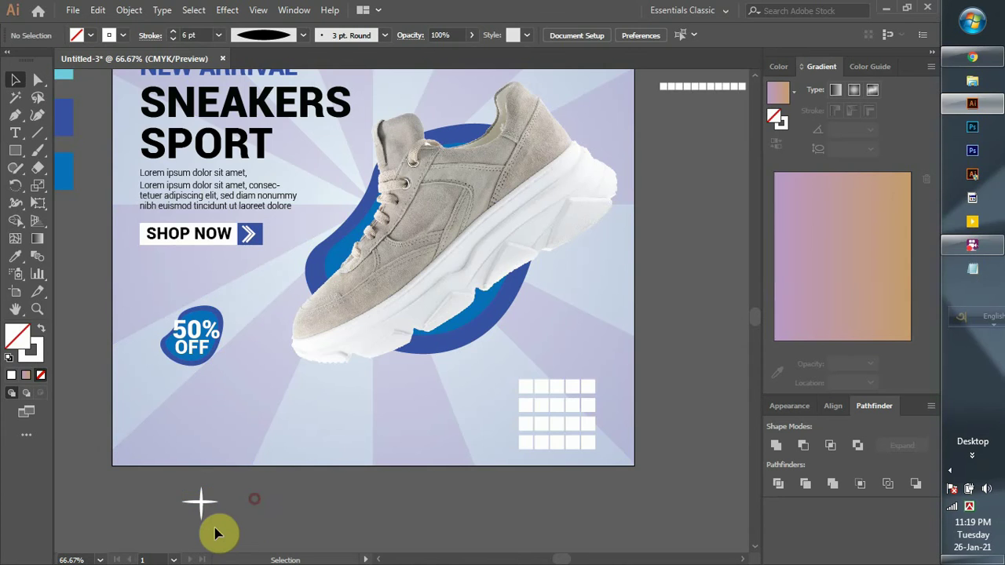
pyautogui.scroll(1, 217, 534)
pyautogui.scroll(1, 217, 534)
pyautogui.scroll(1, 218, 534)
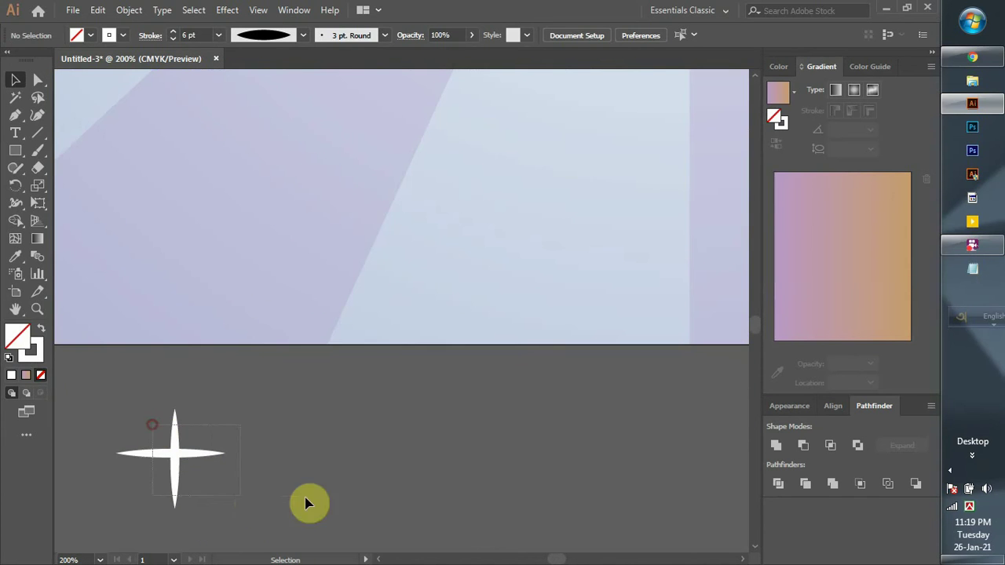
pyautogui.hotkey('ctrl', 'a')
pyautogui.click(825, 406)
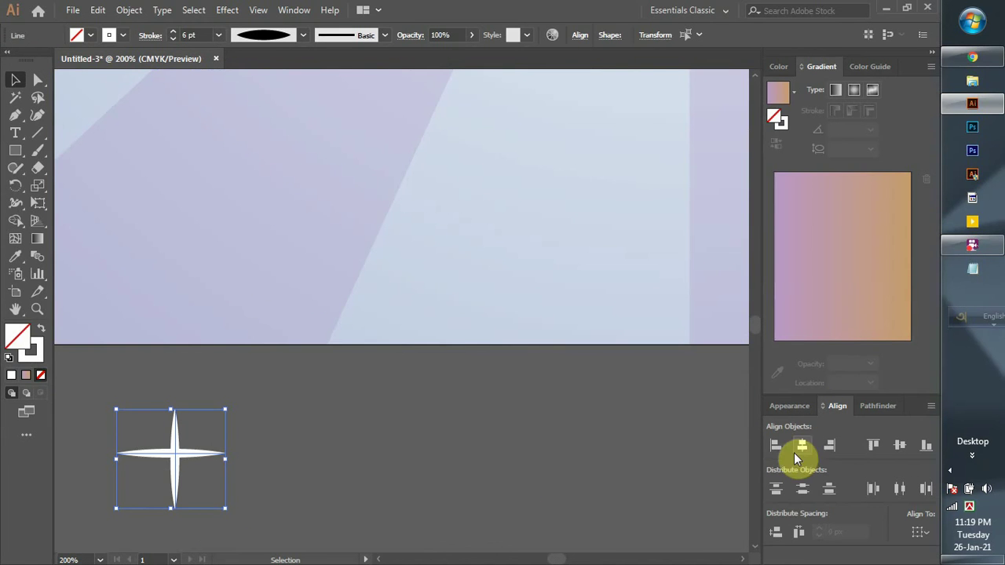
pyautogui.click(801, 448)
pyautogui.click(899, 444)
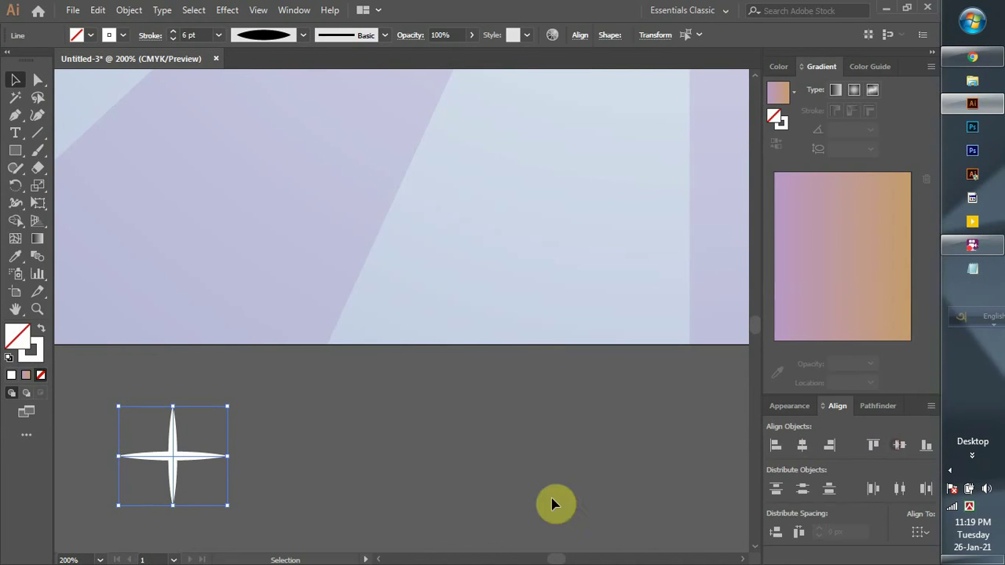
# Drag copies of the sparkle from below the poster onto the artboard
pyautogui.scroll(-3, 149, 460)
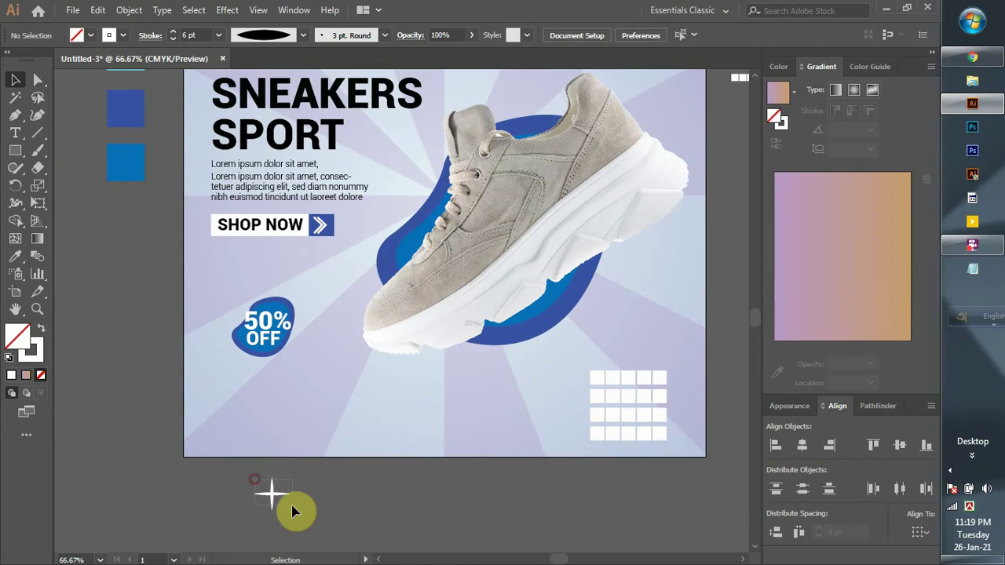
pyautogui.click(269, 491)
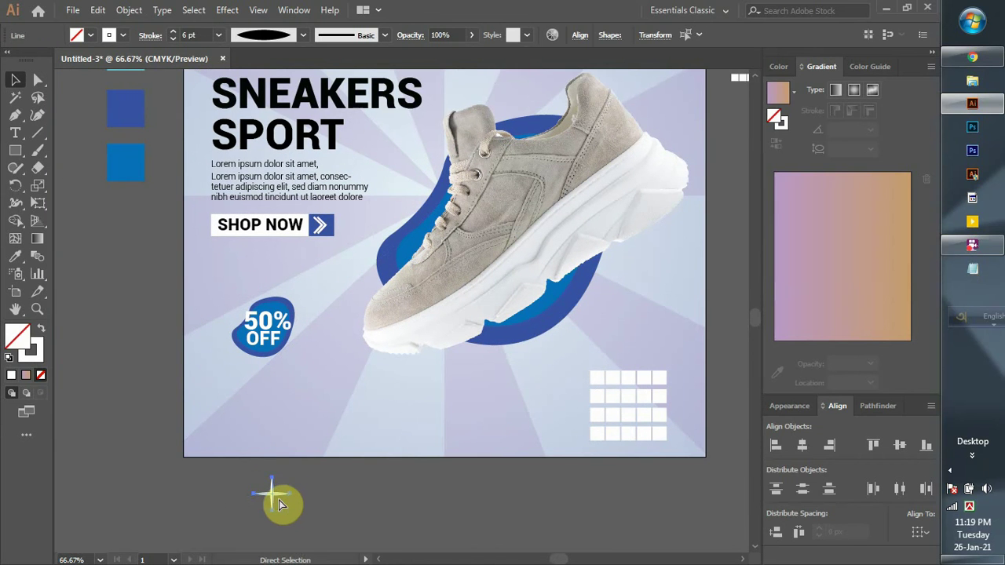
pyautogui.moveTo(268, 497)
pyautogui.mouseDown()
pyautogui.moveTo(427, 415)
pyautogui.moveTo(271, 496)
pyautogui.moveTo(331, 392)
pyautogui.mouseUp()
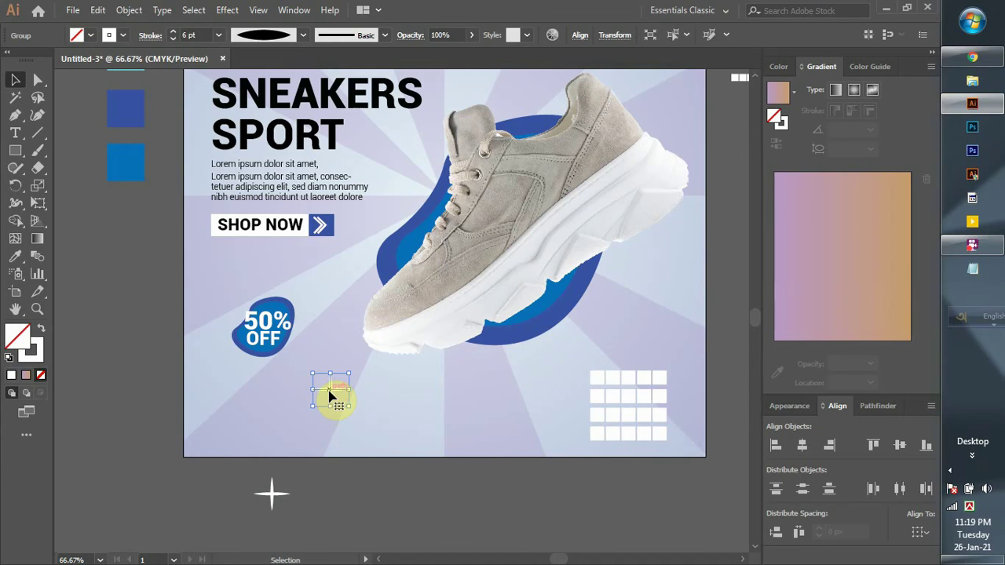
pyautogui.moveTo(331, 397); pyautogui.dragTo(426, 400)
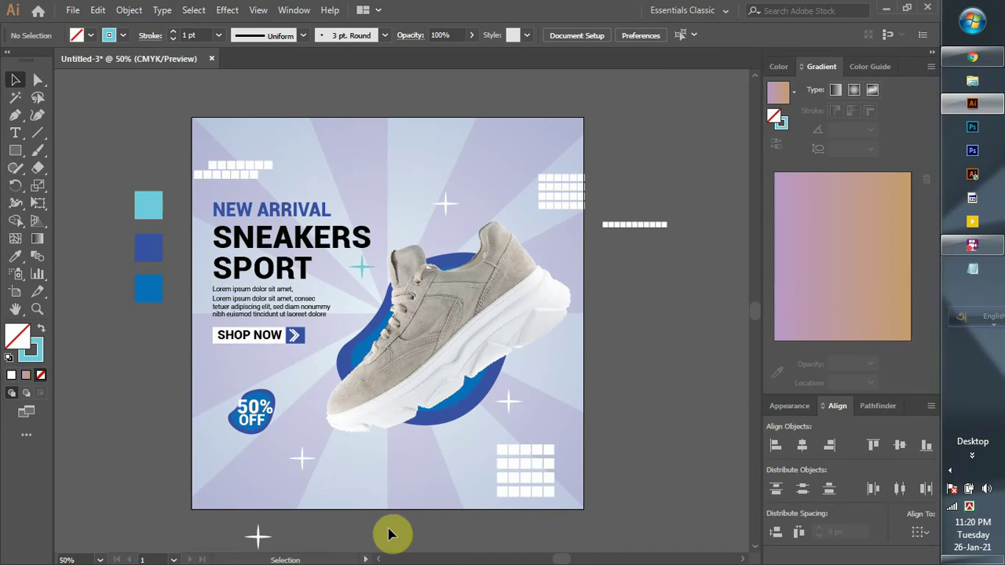
# Enlarge the bottom-right white grid so it reaches the corner
pyautogui.scroll(-2, 392, 534)
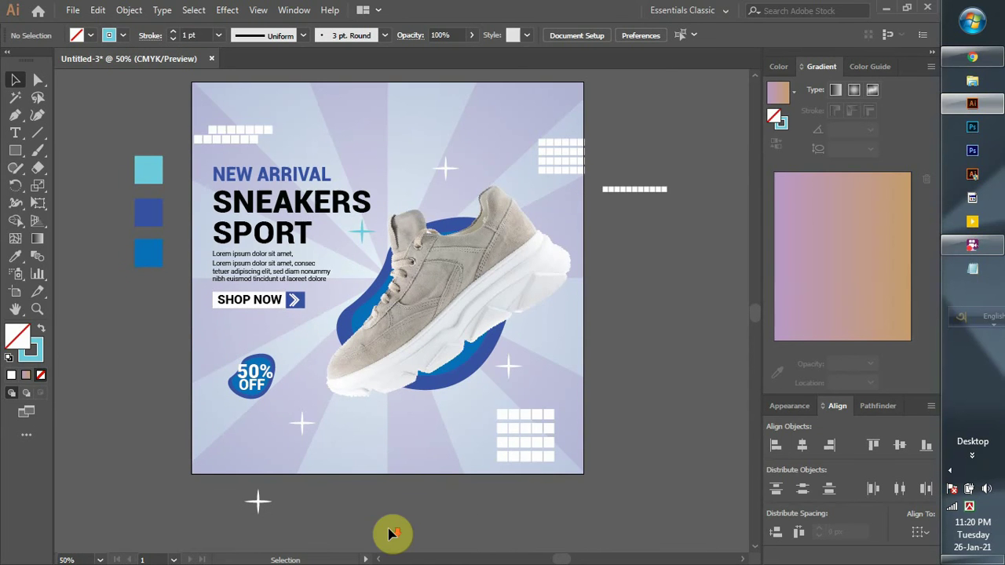
pyautogui.click(532, 454)
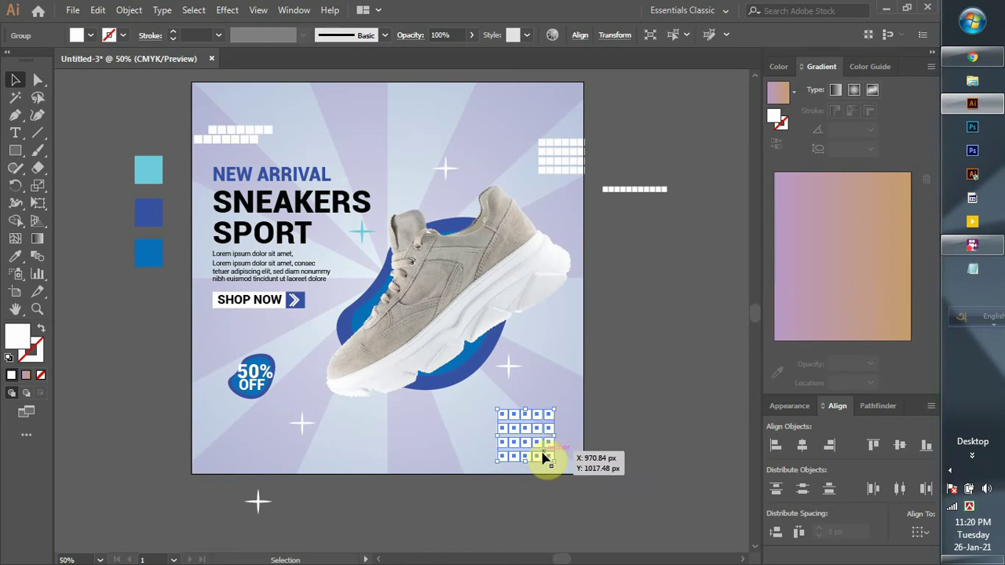
pyautogui.moveTo(555, 461)
pyautogui.mouseDown()
pyautogui.moveTo(576, 476)
pyautogui.moveTo(554, 468)
pyautogui.moveTo(587, 462)
pyautogui.mouseUp()
pyautogui.click(678, 426)
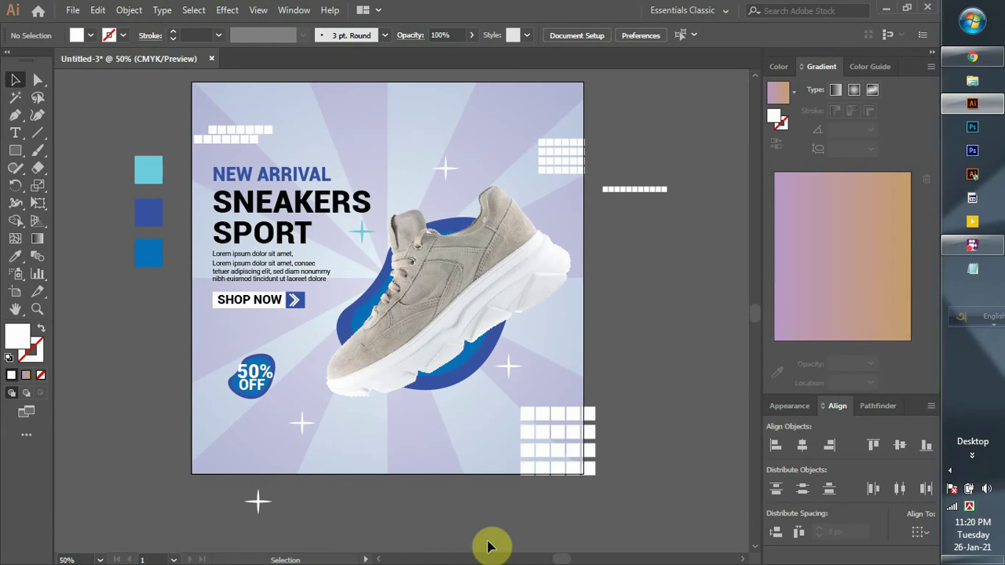
# Delete a stray small white bar and place another sparkle near the poster's top
pyautogui.scroll(1, 471, 498)
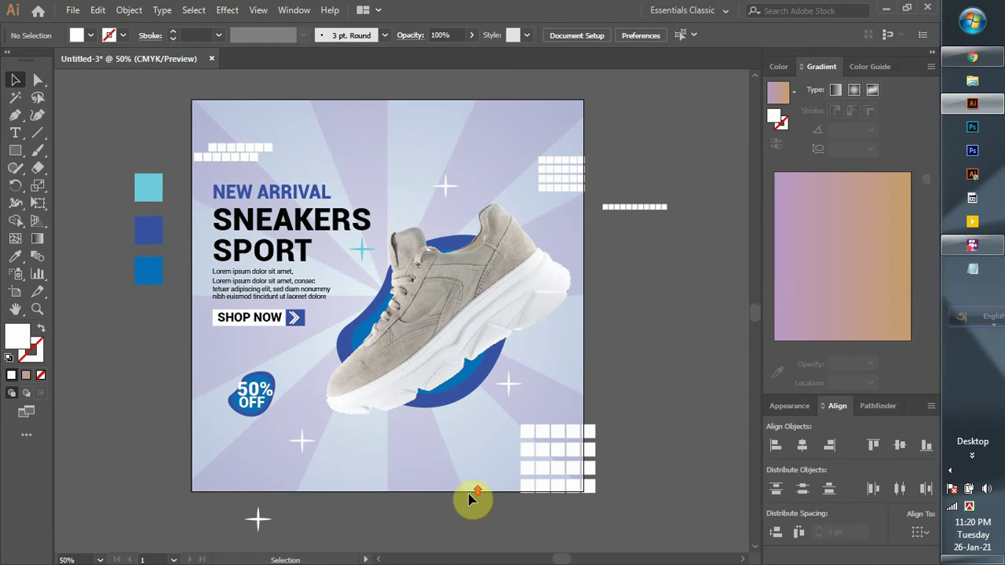
pyautogui.scroll(-1, 471, 499)
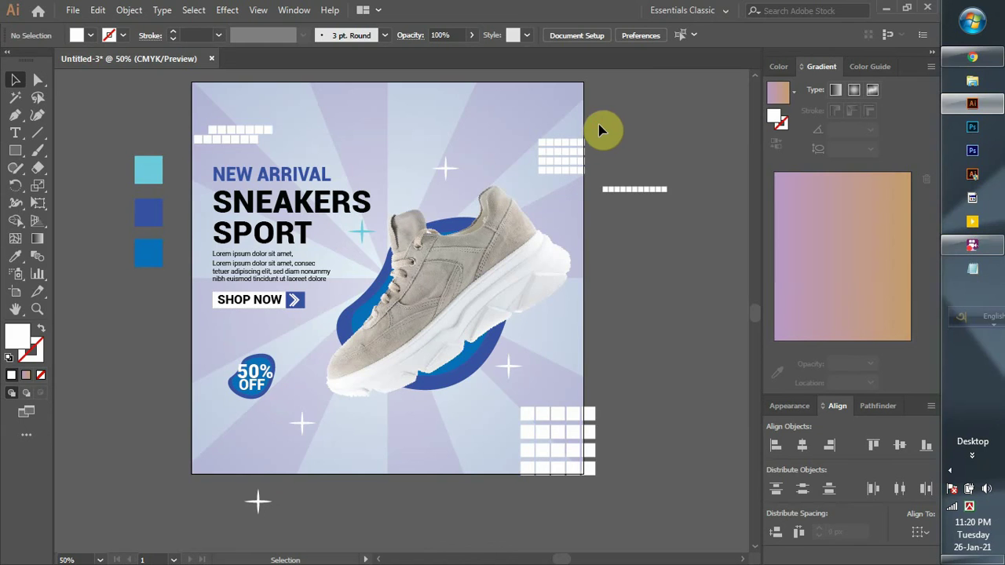
pyautogui.moveTo(598, 124); pyautogui.dragTo(705, 392)
pyautogui.press('Delete')
pyautogui.moveTo(259, 508)
pyautogui.mouseDown()
pyautogui.moveTo(425, 437)
pyautogui.moveTo(325, 122)
pyautogui.mouseUp()
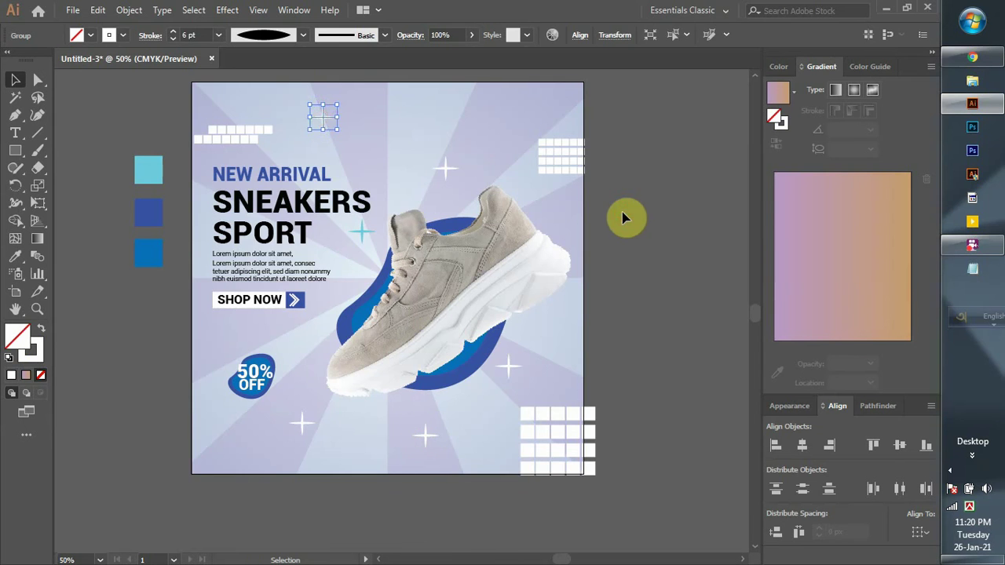
pyautogui.click(622, 212)
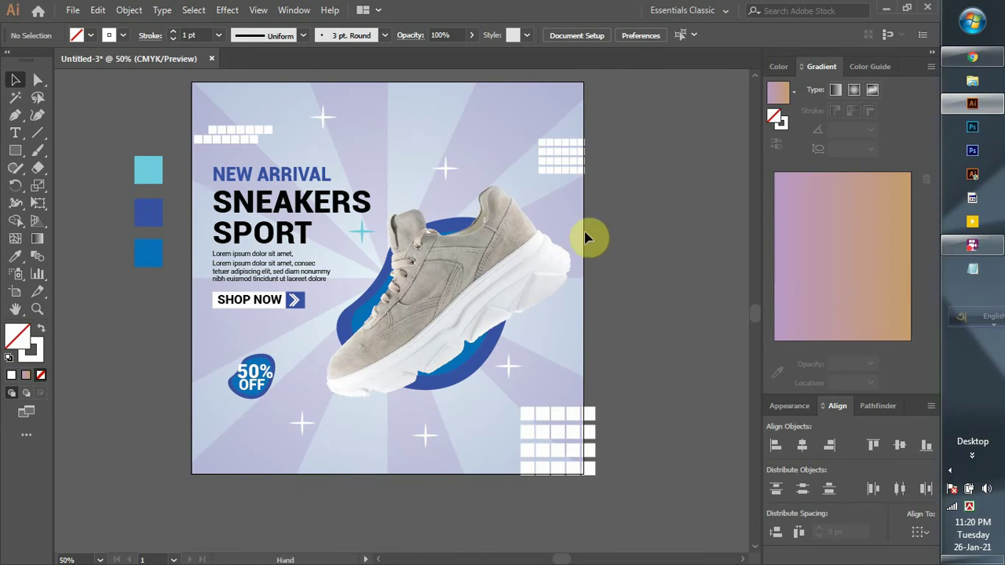
# Nudge the 50% text right and left-align it with OFF inside the badge
pyautogui.moveTo(586, 237); pyautogui.dragTo(617, 235)
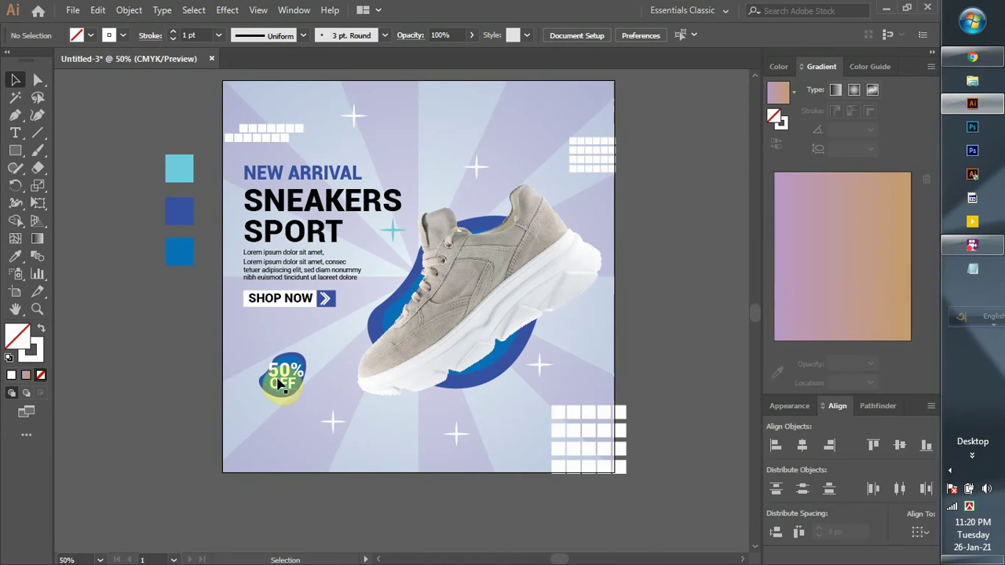
pyautogui.keyDown('alt'); pyautogui.scroll(2, 281, 383); pyautogui.keyUp('alt')
pyautogui.keyDown('alt'); pyautogui.scroll(2, 281, 369); pyautogui.keyUp('alt')
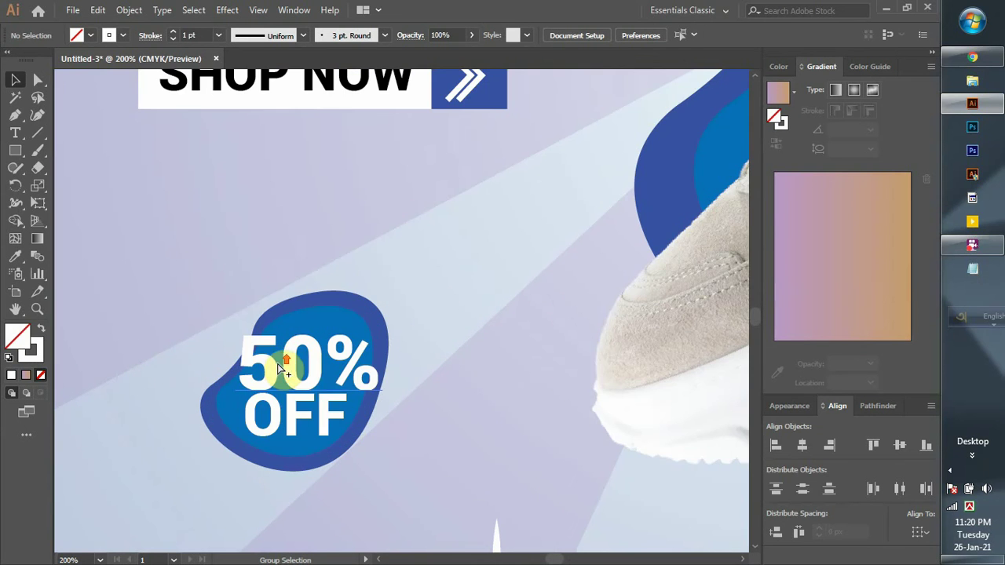
pyautogui.click(311, 377)
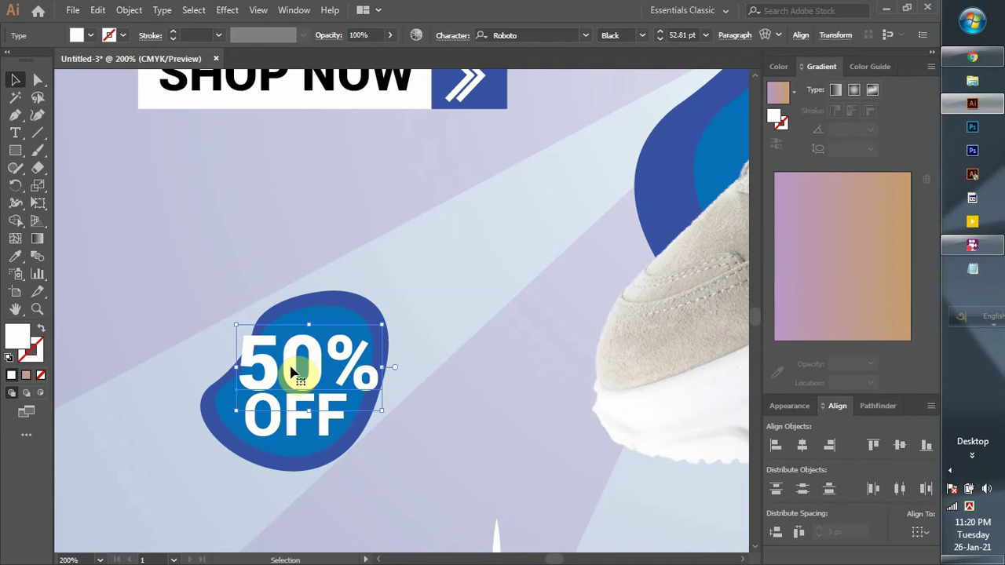
pyautogui.moveTo(290, 373); pyautogui.dragTo(296, 370)
pyautogui.keyDown('shift'); pyautogui.click(285, 428); pyautogui.keyUp('shift')
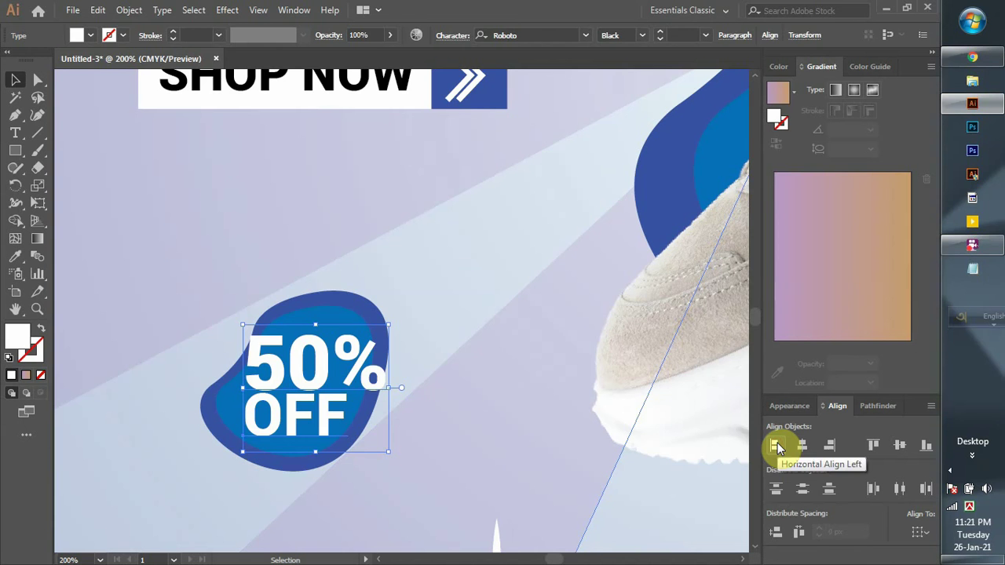
pyautogui.click(128, 329)
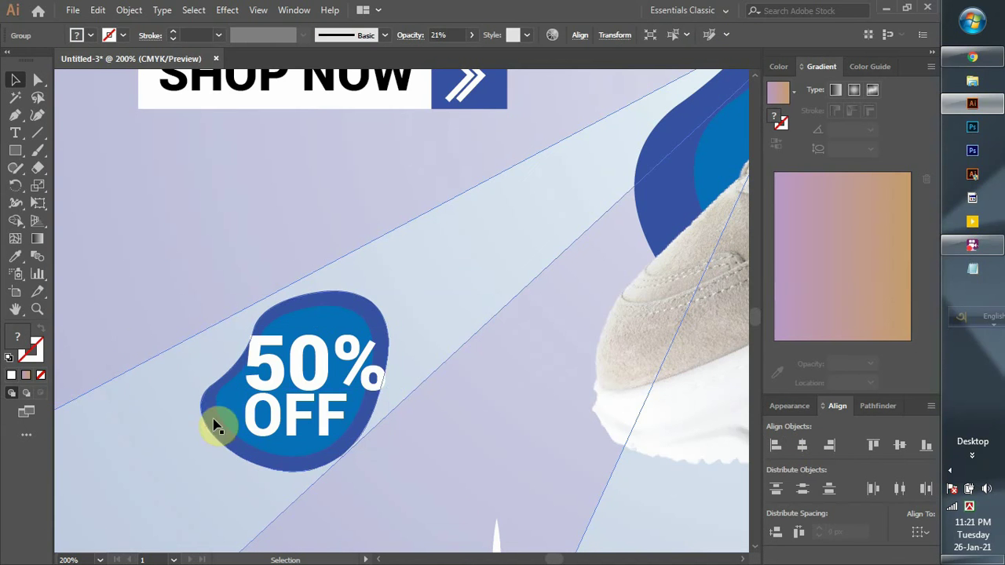
pyautogui.scroll(-3, 216, 423)
pyautogui.scroll(-1, 218, 424)
pyautogui.click(117, 384)
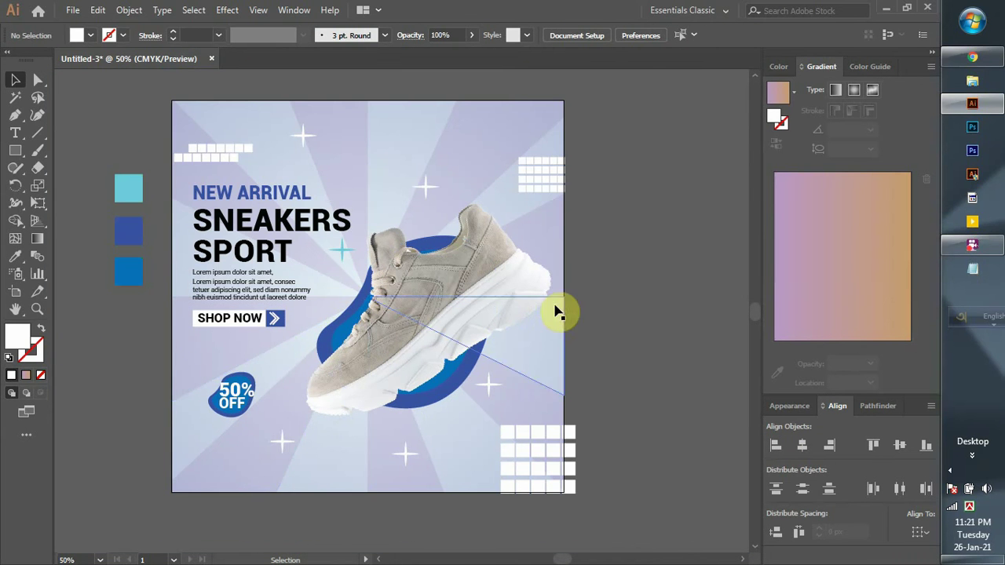
pyautogui.click(599, 282)
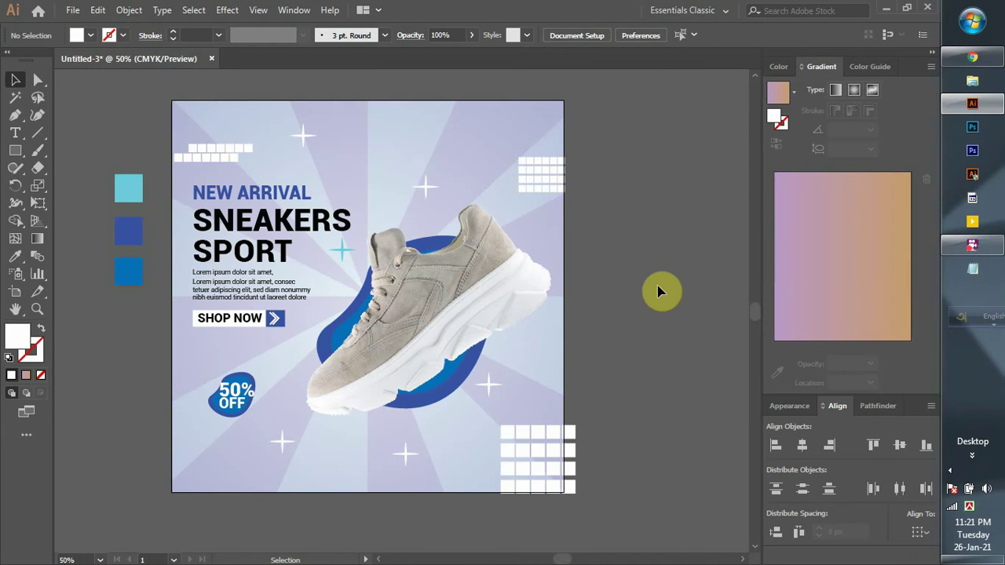
# Change the cyan sparkle beside SPORT to a white stroke
pyautogui.click(337, 251)
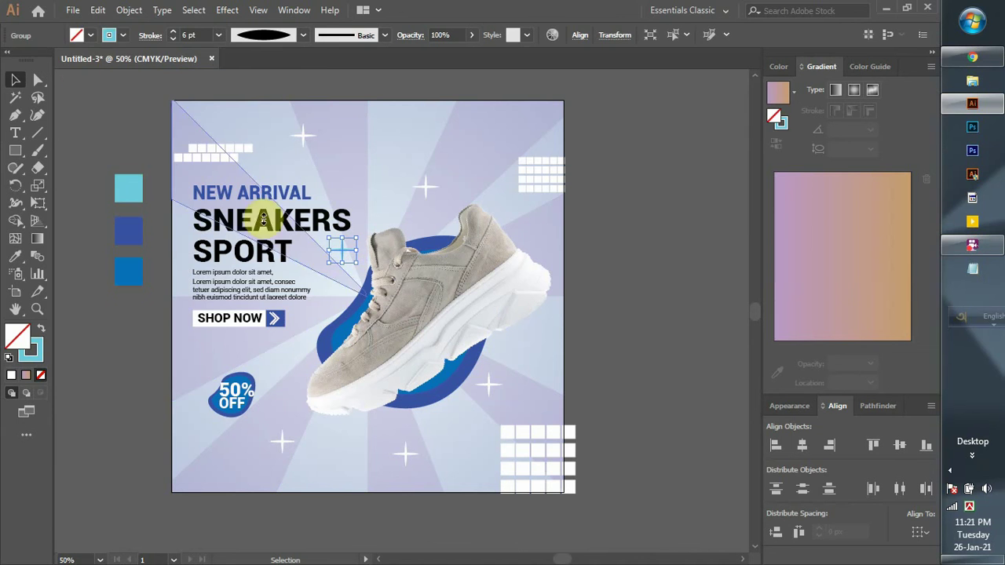
pyautogui.click(115, 38)
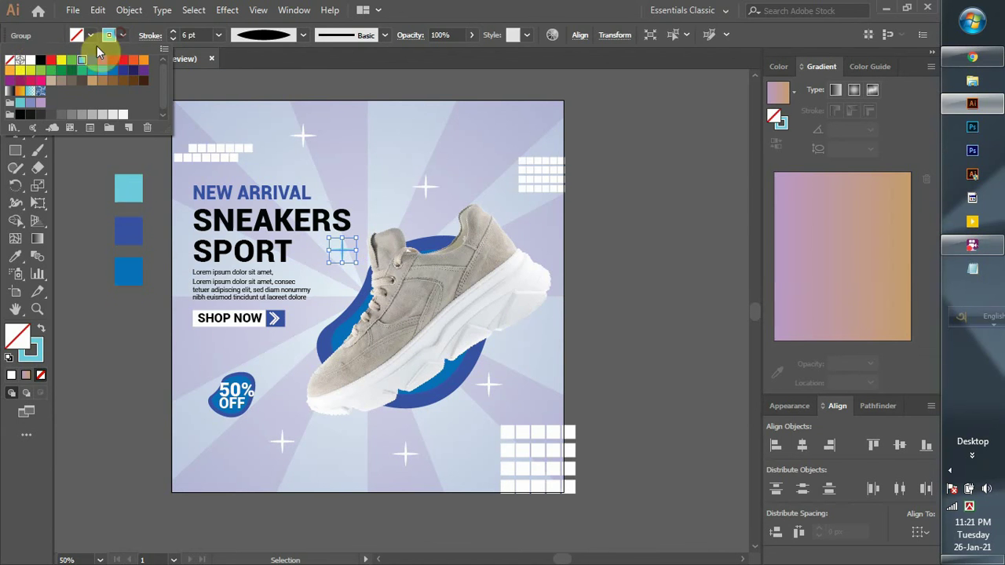
pyautogui.click(30, 61)
pyautogui.click(581, 193)
pyautogui.click(615, 191)
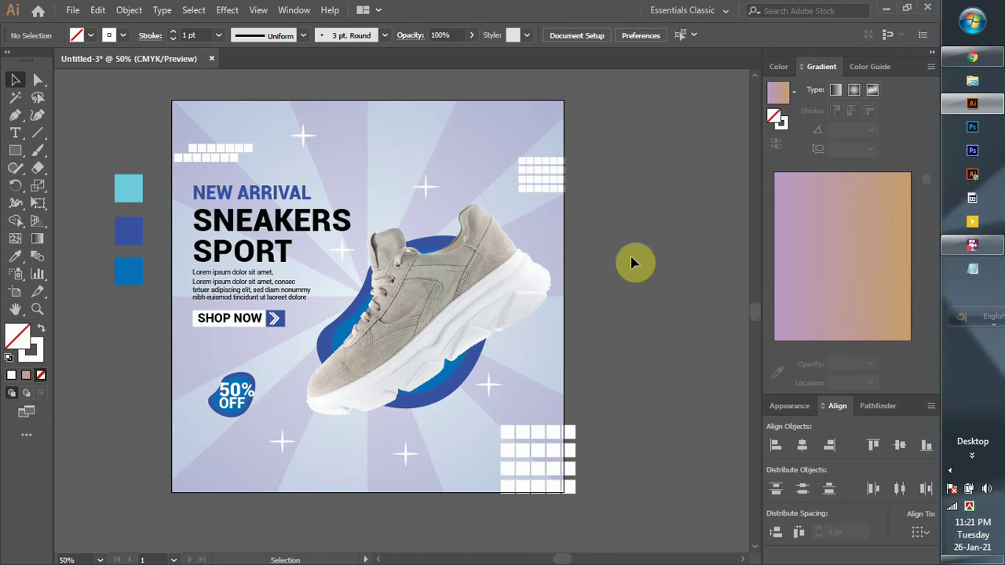
# Stack the spare blue and cyan colour squares together, then open the File menu
pyautogui.scroll(-1, 635, 263)
pyautogui.scroll(1, 635, 263)
pyautogui.moveTo(136, 278)
pyautogui.mouseDown()
pyautogui.moveTo(140, 240)
pyautogui.moveTo(139, 253)
pyautogui.mouseUp()
pyautogui.moveTo(128, 182); pyautogui.dragTo(144, 251)
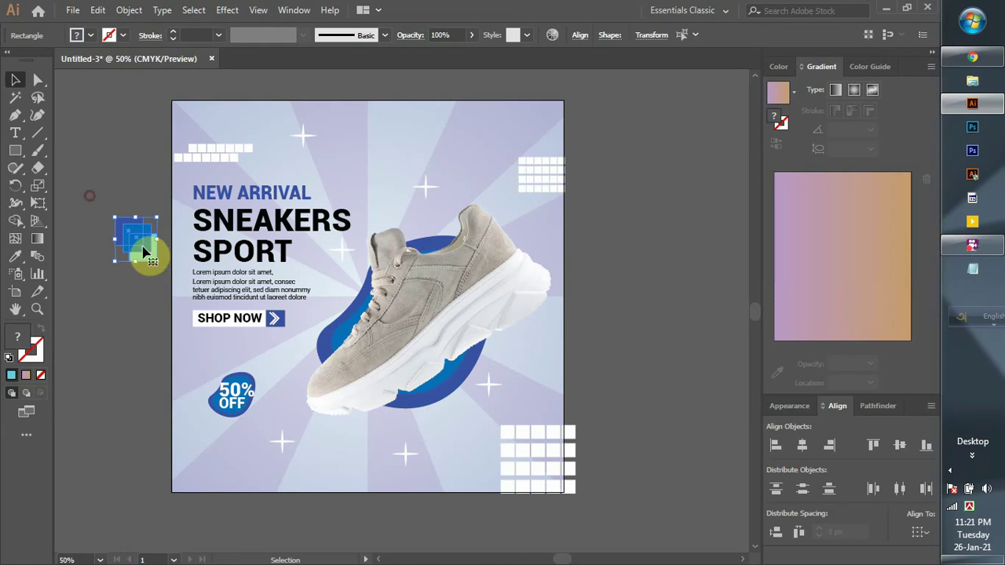
pyautogui.click(123, 321)
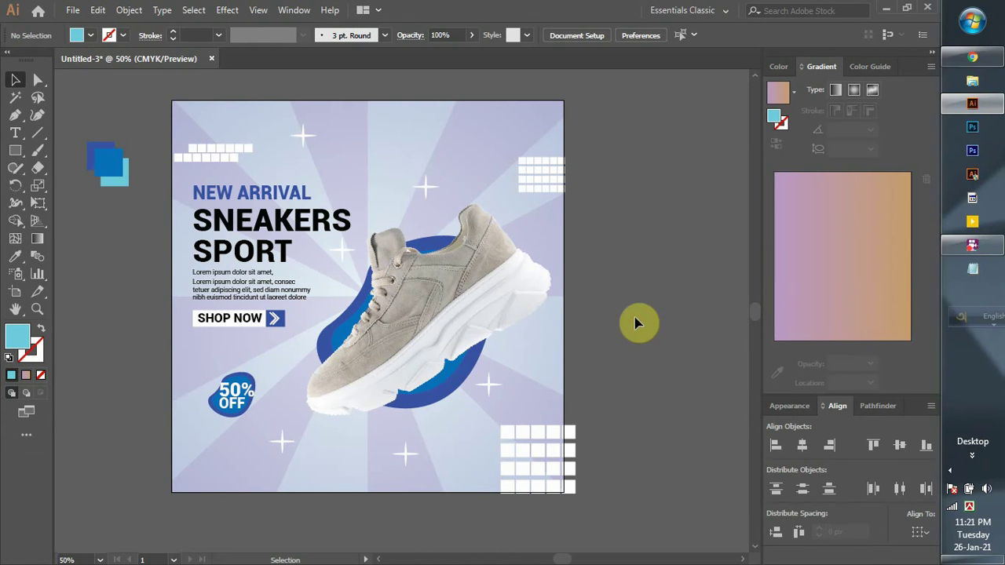
pyautogui.click(72, 10)
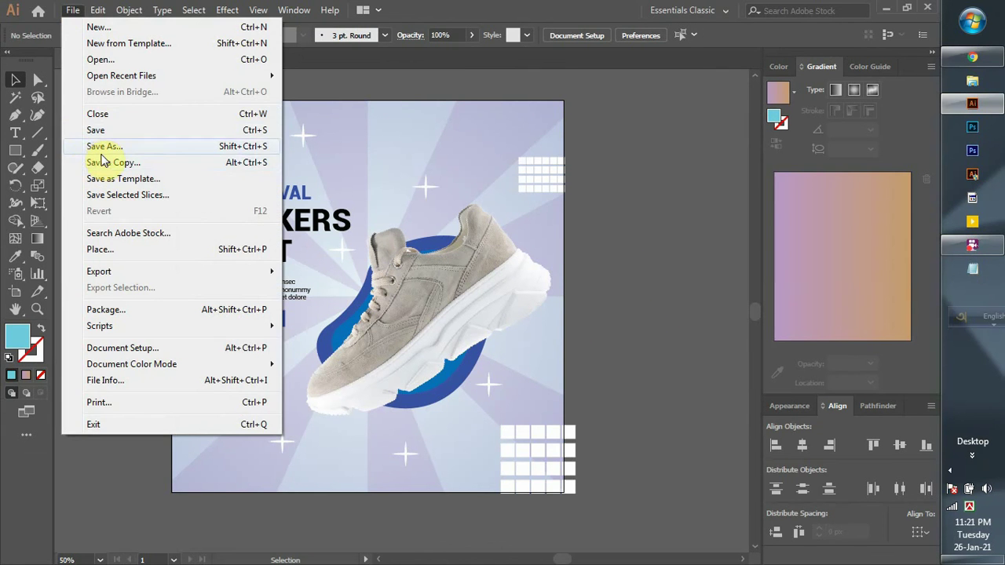